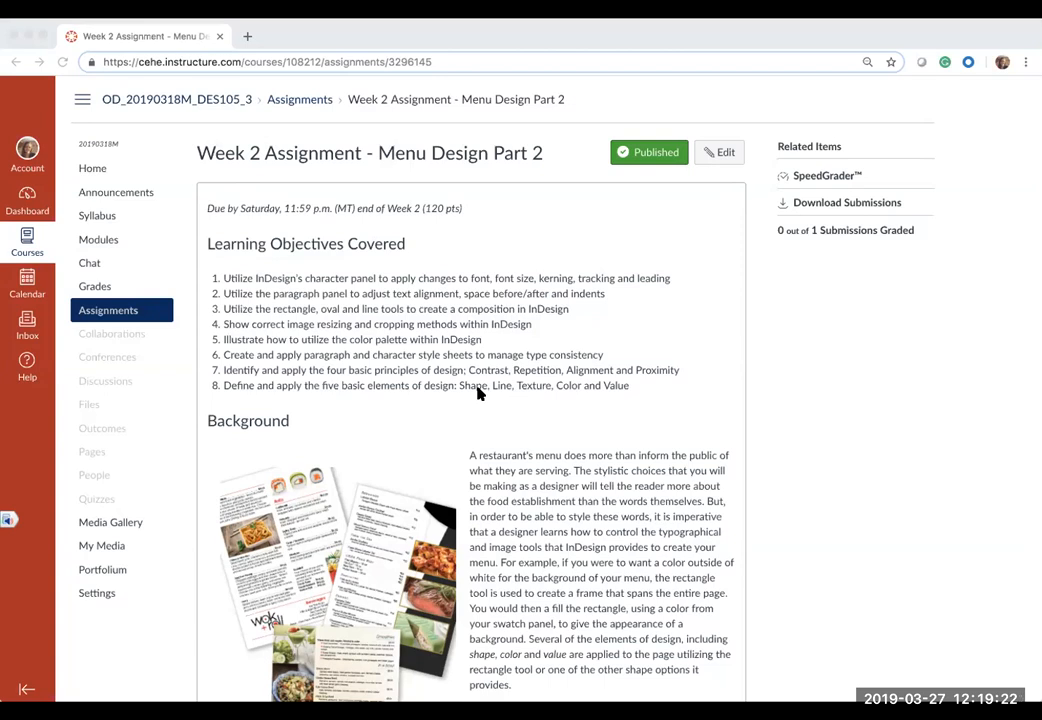
# Step: Read the Week 2 menu design assignment from its learning objectives down to the Prompt requirements and Maxwell's assets
pyautogui.scroll(-2, 478, 393)
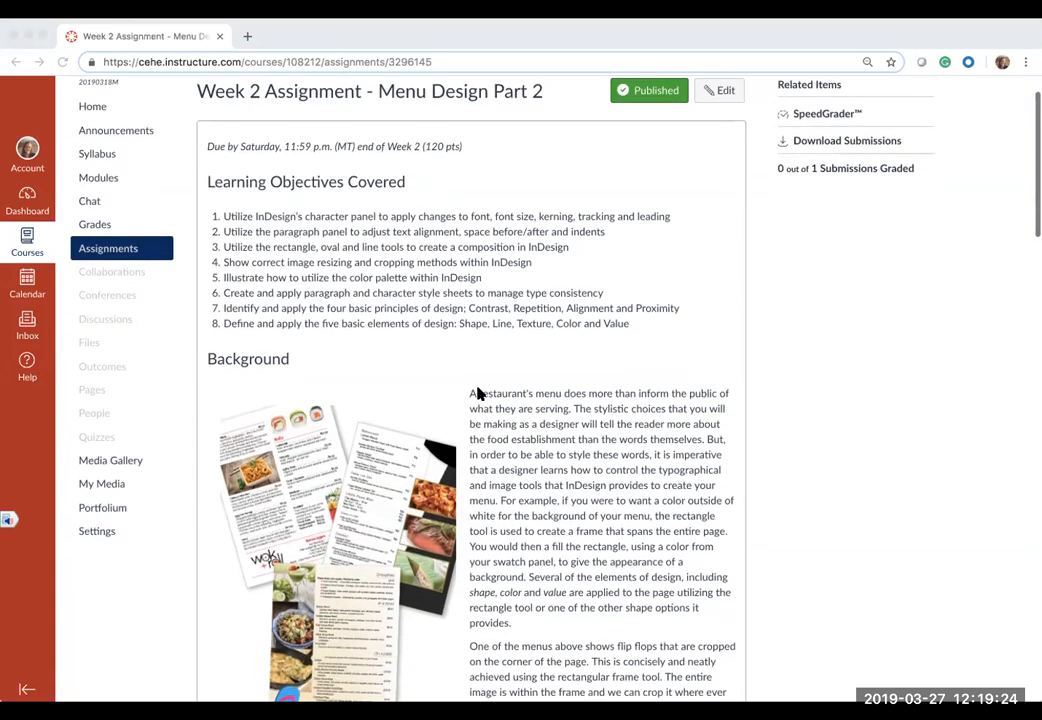
pyautogui.scroll(-3, 478, 393)
pyautogui.scroll(-10, 478, 393)
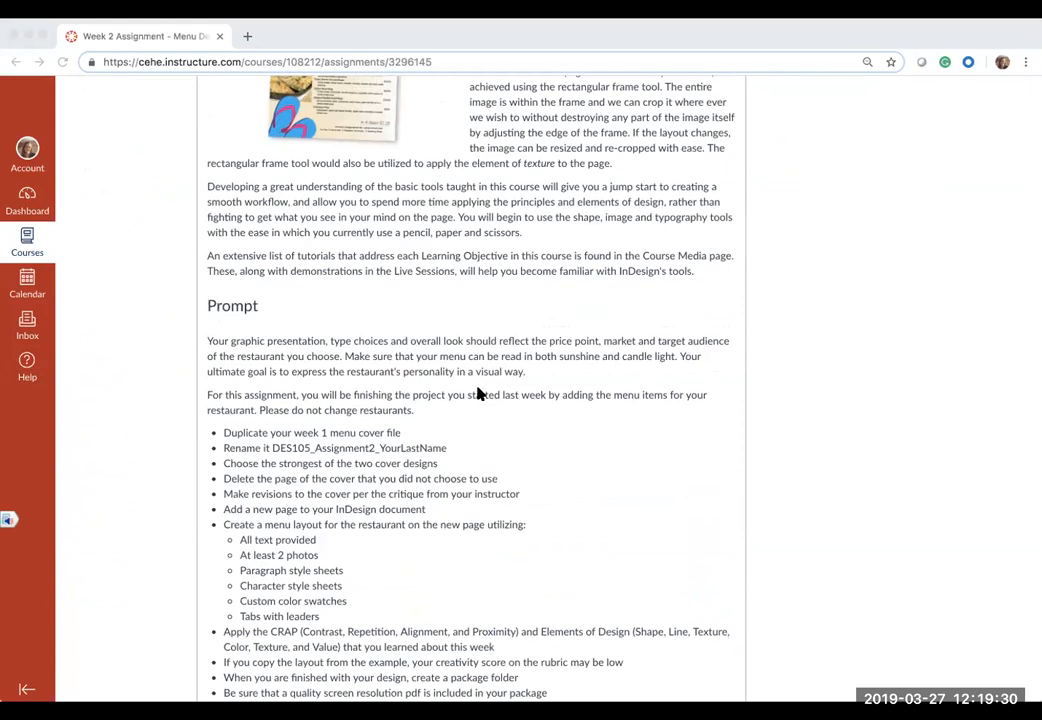
pyautogui.scroll(-1, 478, 393)
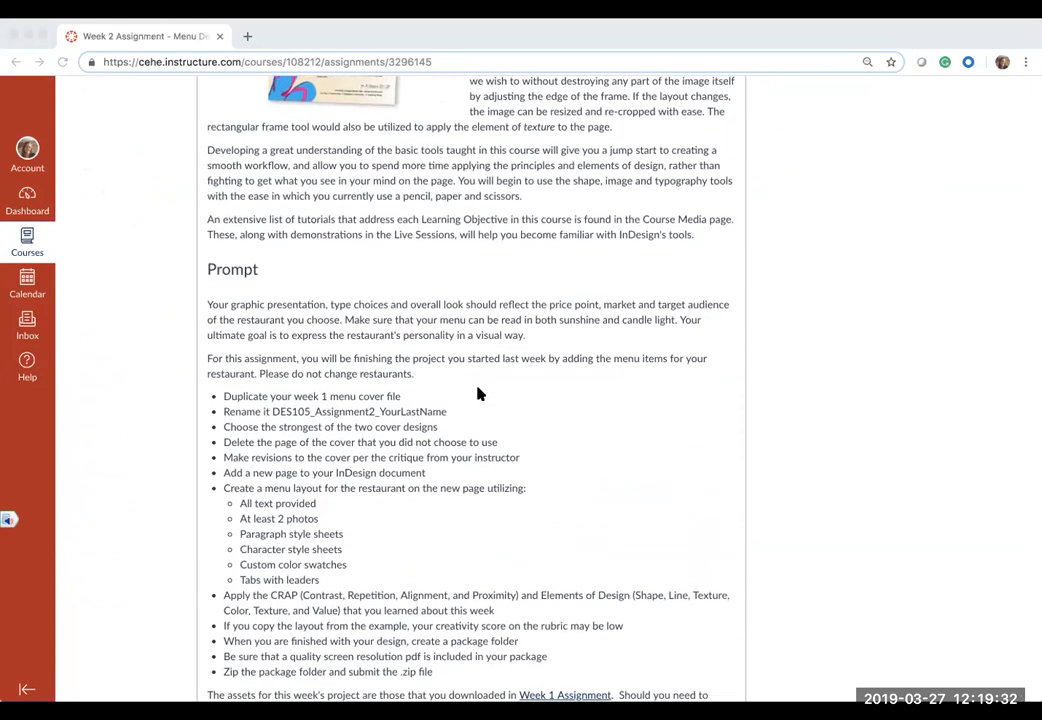
pyautogui.scroll(-1, 478, 393)
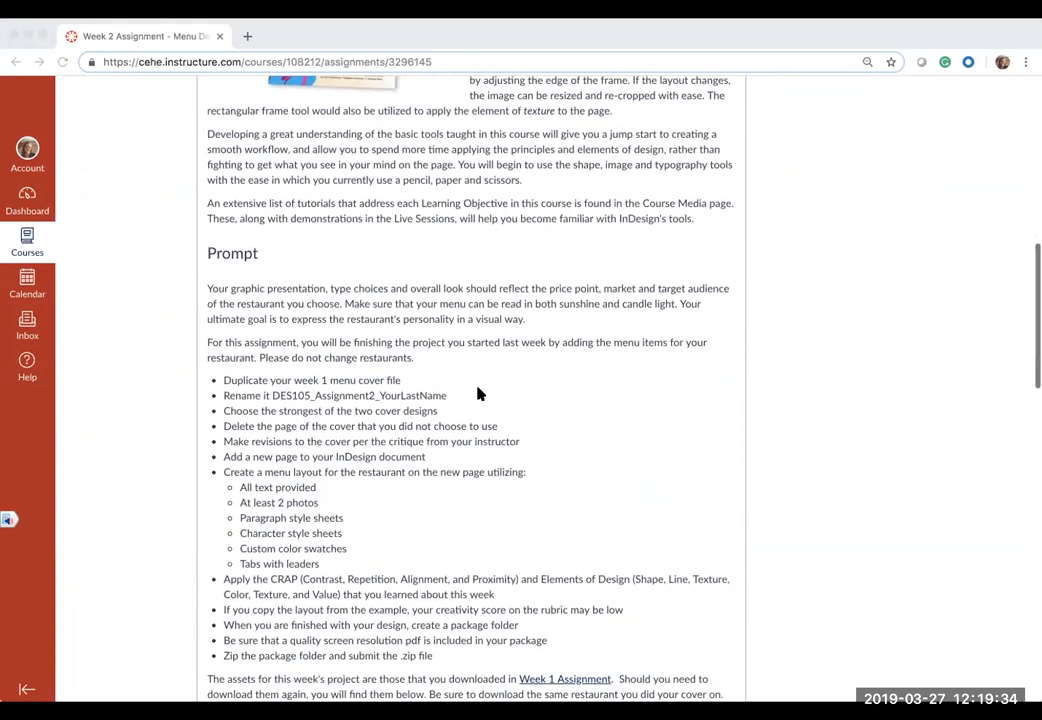
pyautogui.scroll(-1, 478, 393)
pyautogui.scroll(-3, 478, 393)
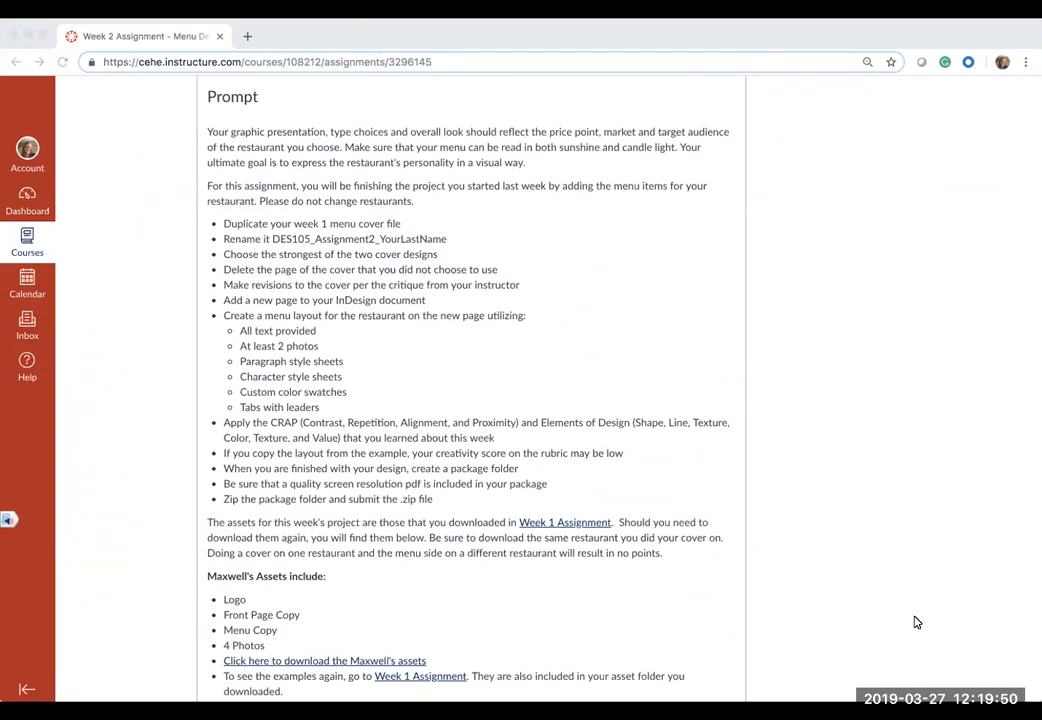
# Step: Switch to InDesign and review both Maxwell's cover designs in week2.indd, showing the two pages together
pyautogui.press('super+Tab')
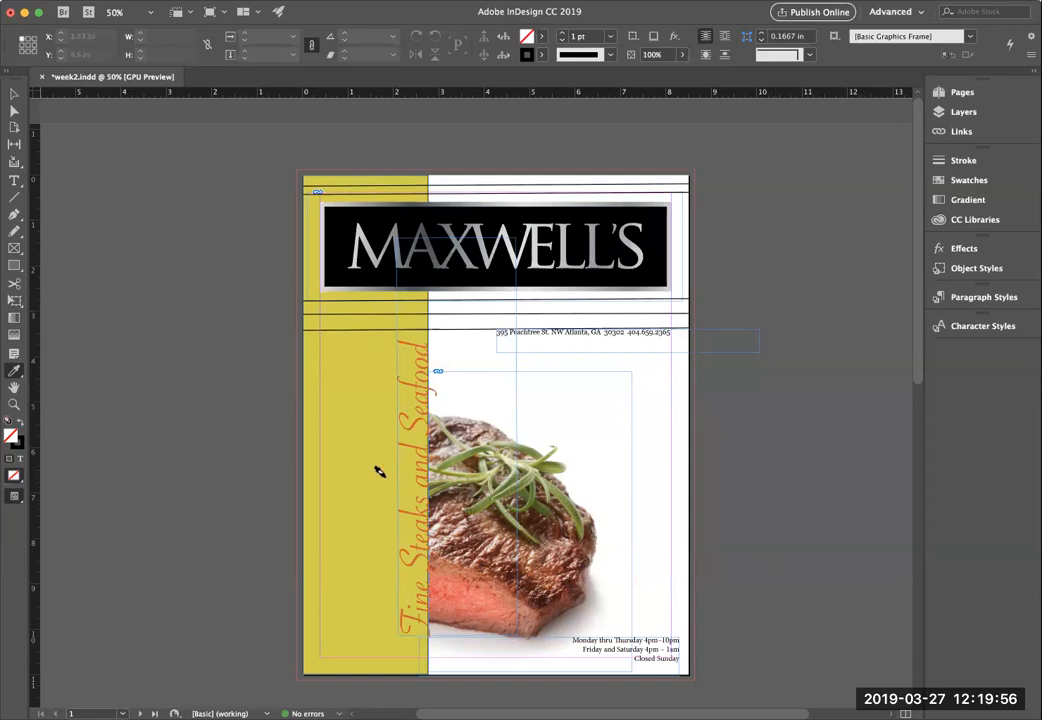
pyautogui.scroll(-3, 380, 472)
pyautogui.scroll(-10, 380, 472)
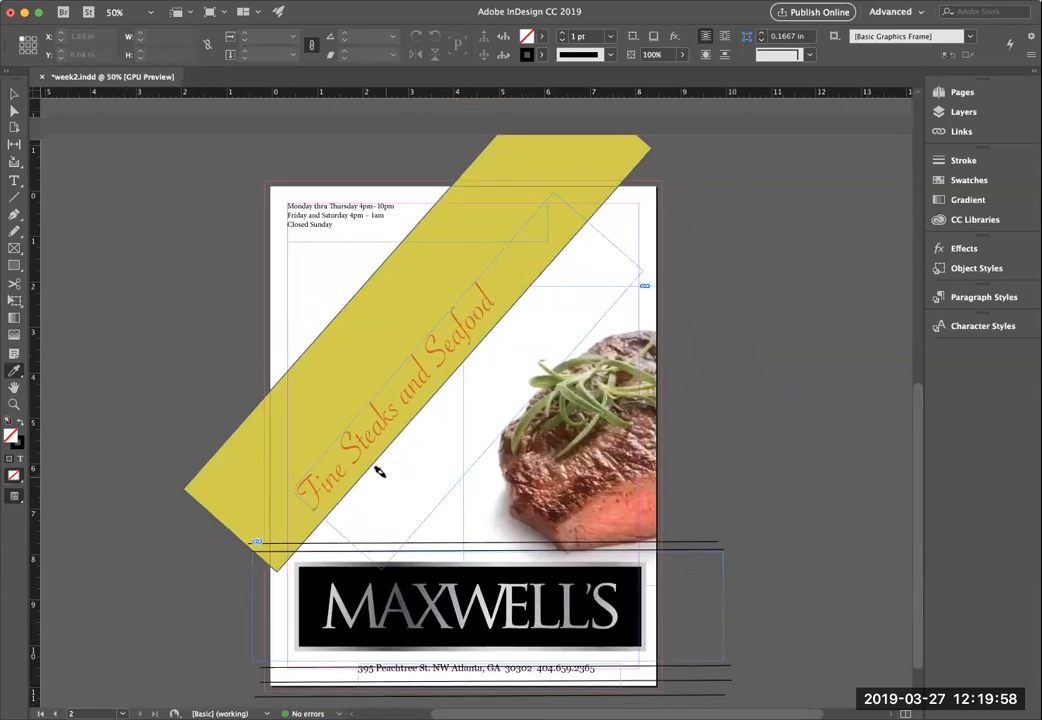
pyautogui.scroll(8, 380, 472)
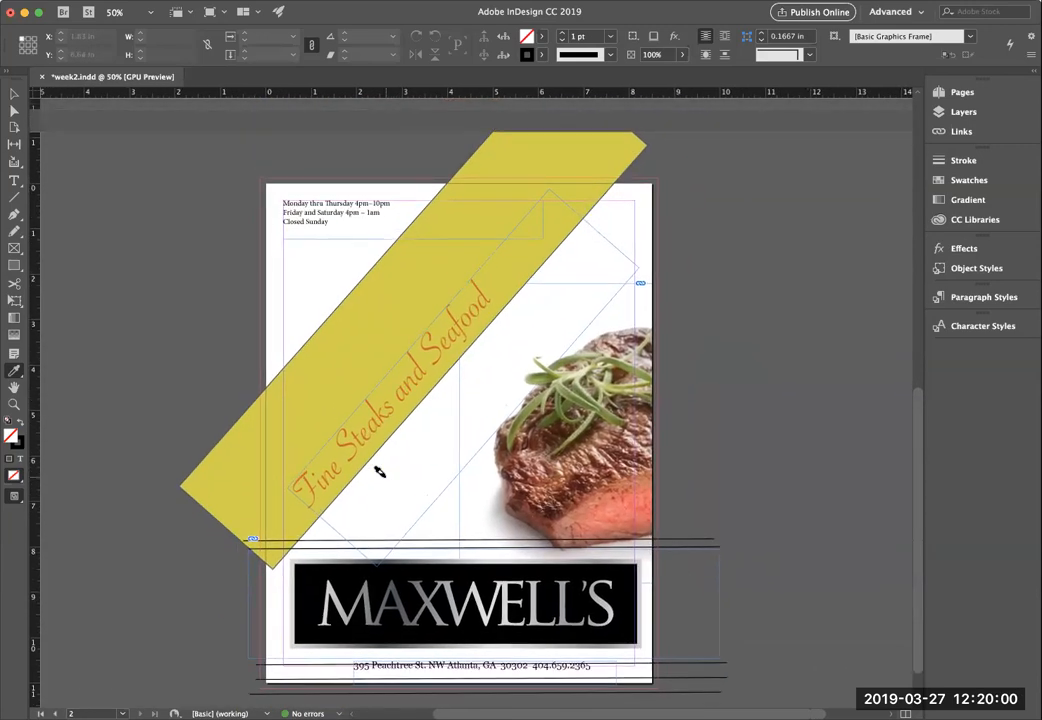
pyautogui.scroll(7, 380, 472)
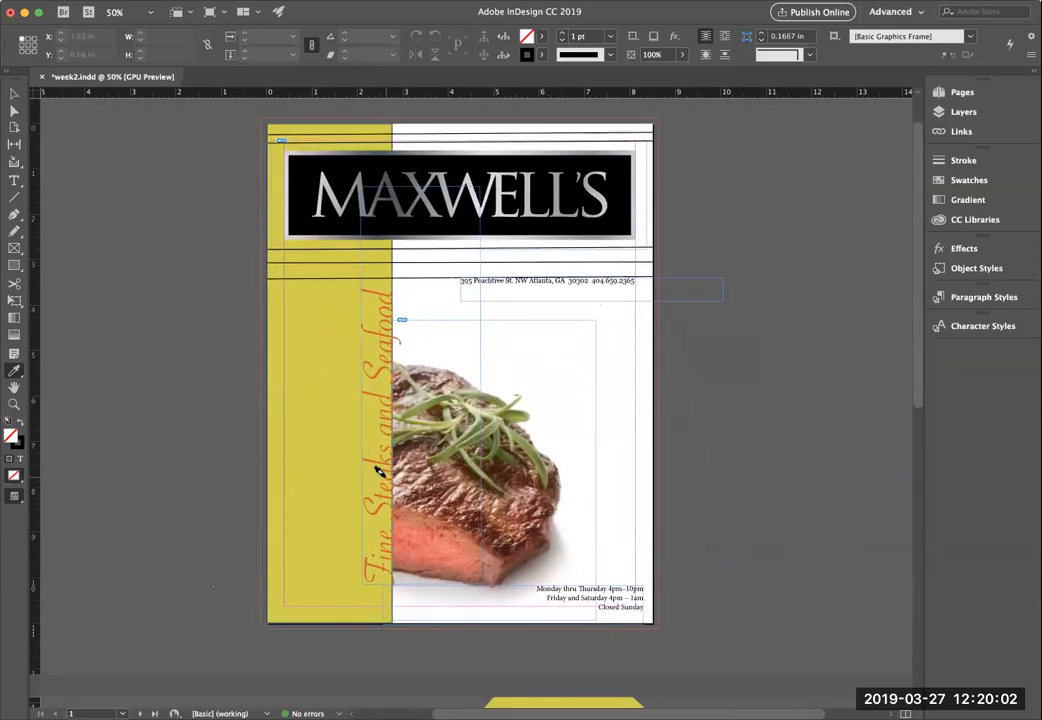
pyautogui.press('super+minus')
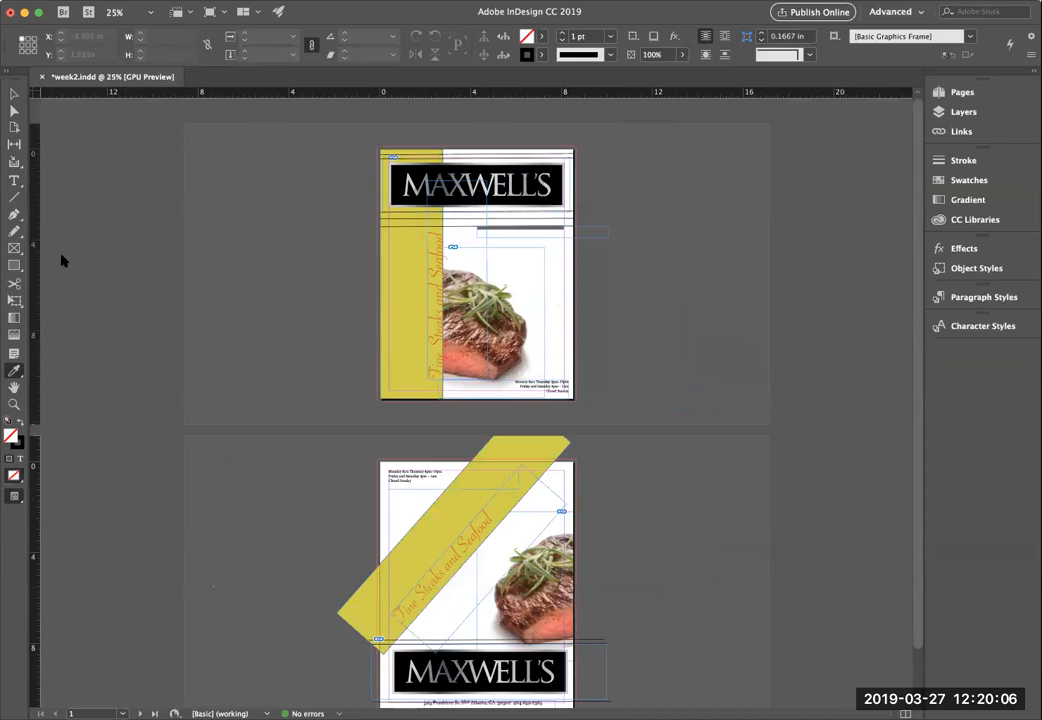
# Step: Delete page 2 with the diagonal-band cover design and add a new blank page after page 1
pyautogui.click(13, 94)
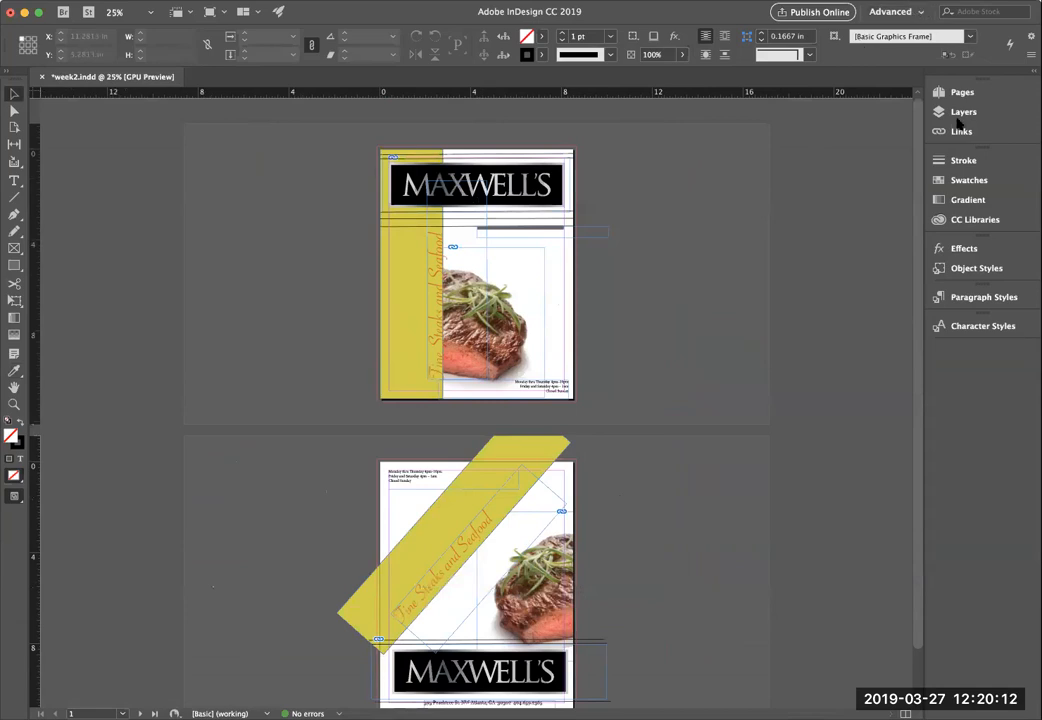
pyautogui.click(961, 92)
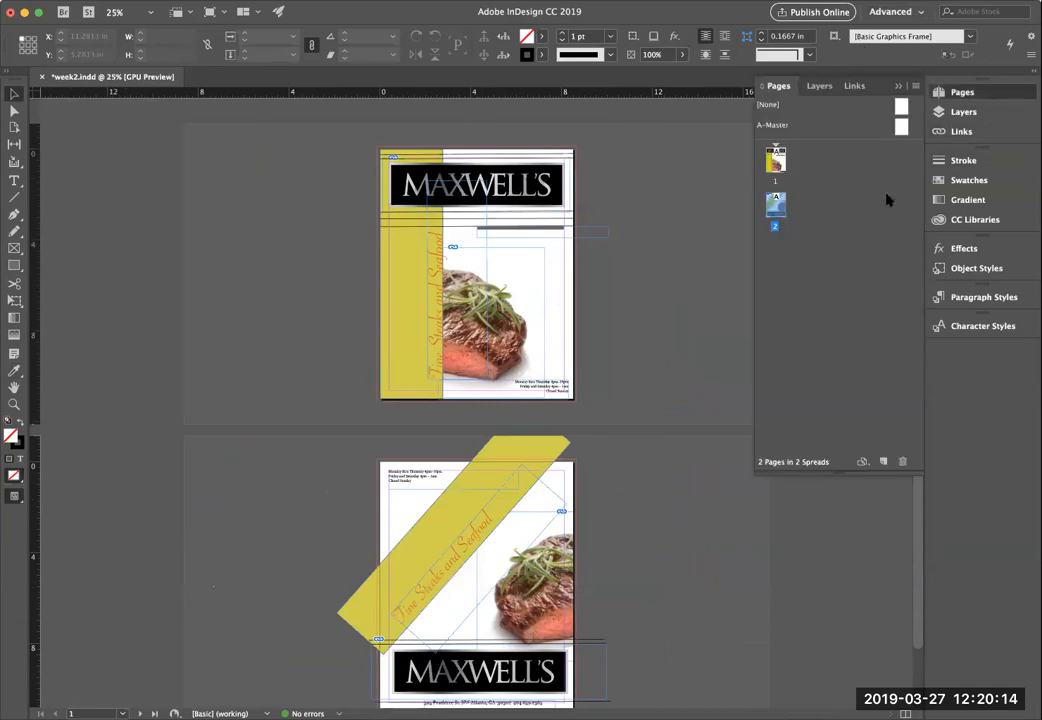
pyautogui.click(902, 461)
pyautogui.click(589, 392)
pyautogui.click(882, 462)
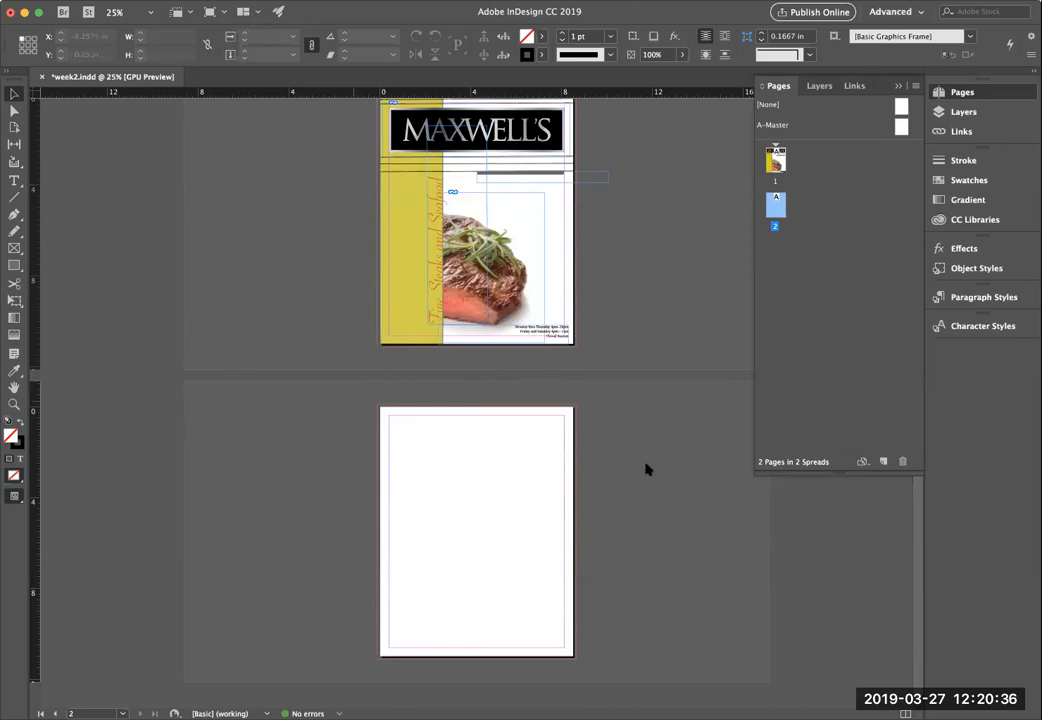
# Step: Switch to the assignment page in Chrome and examine the instructions on duplicating and renaming the week 1 cover file
pyautogui.press('super+Tab')
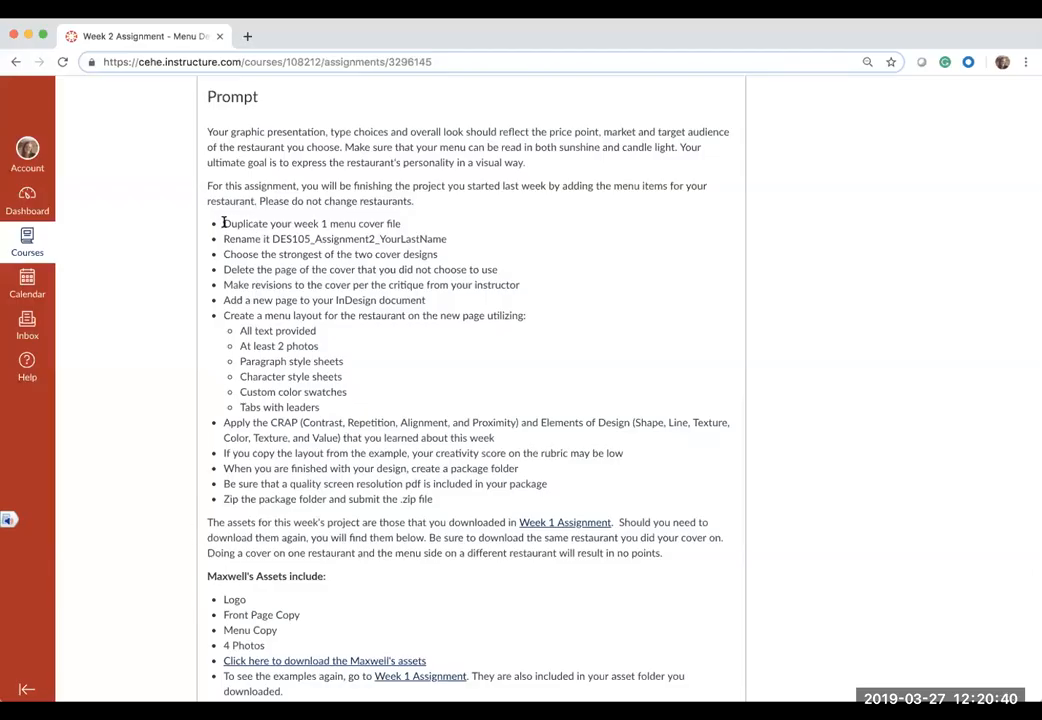
pyautogui.moveTo(223, 222); pyautogui.dragTo(427, 231)
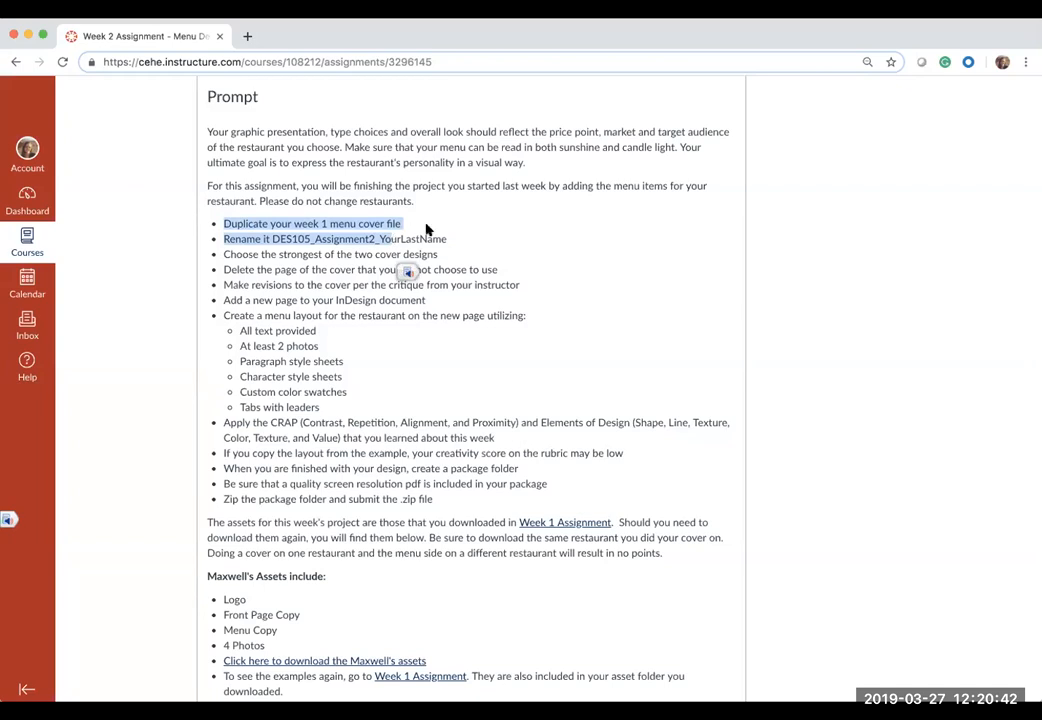
pyautogui.click(425, 230)
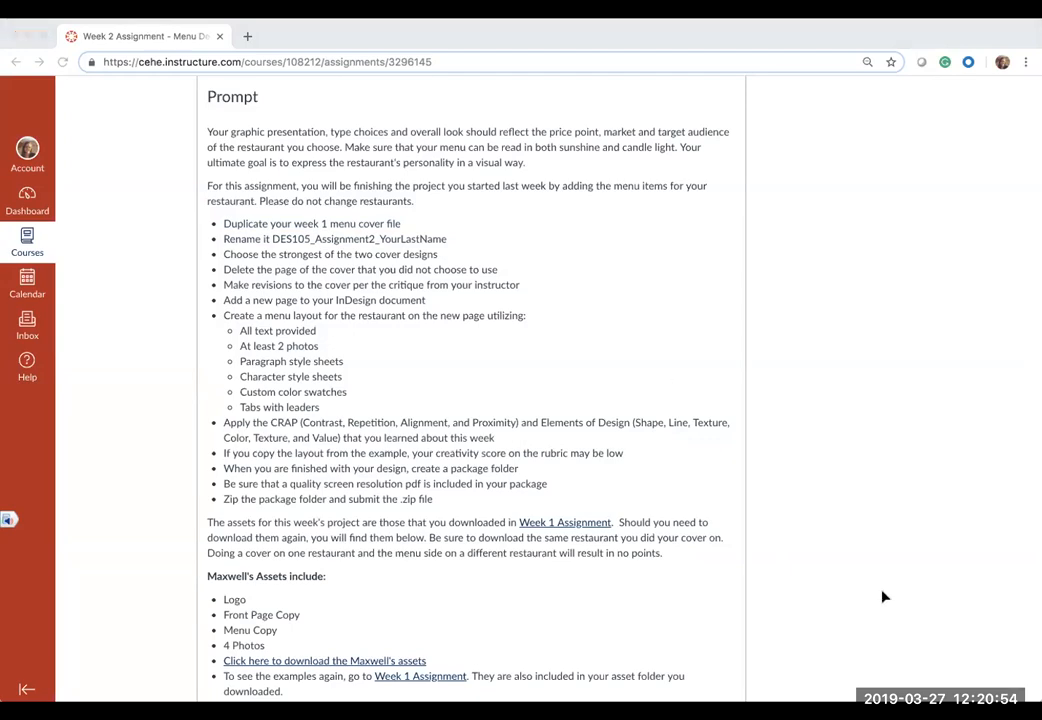
# Step: Switch back to InDesign and save the document as week2 in the Week 2 folder, replacing the existing file
pyautogui.press('super+Tab')
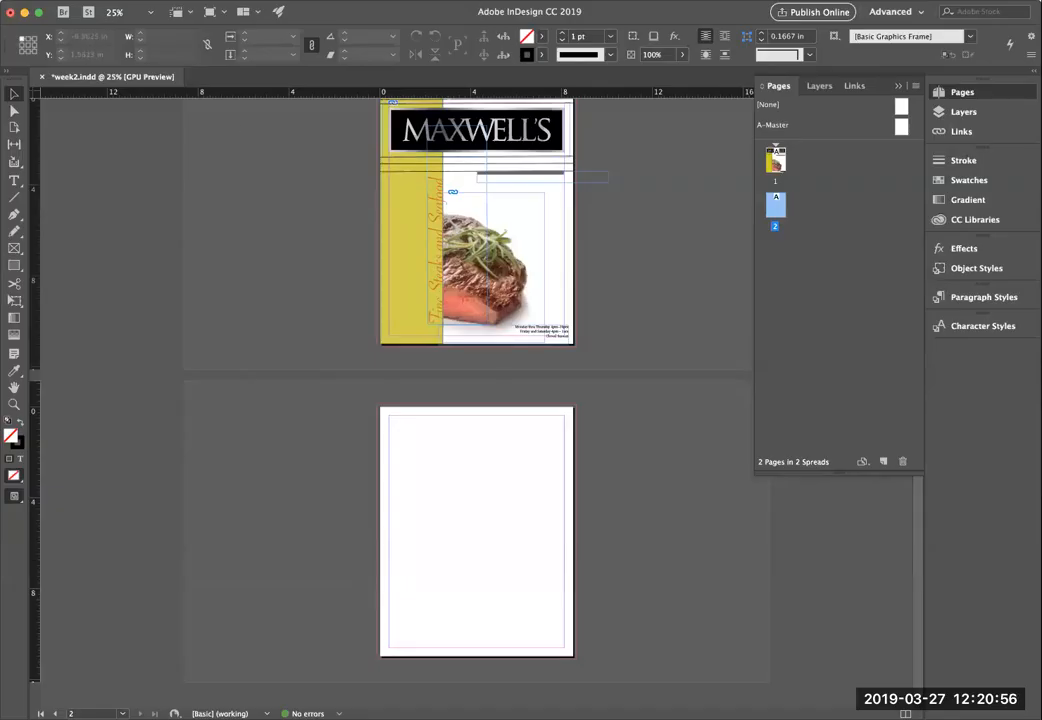
pyautogui.click(20, 3)
pyautogui.click(491, 427)
pyautogui.press('super+shift+s')
pyautogui.click(397, 96)
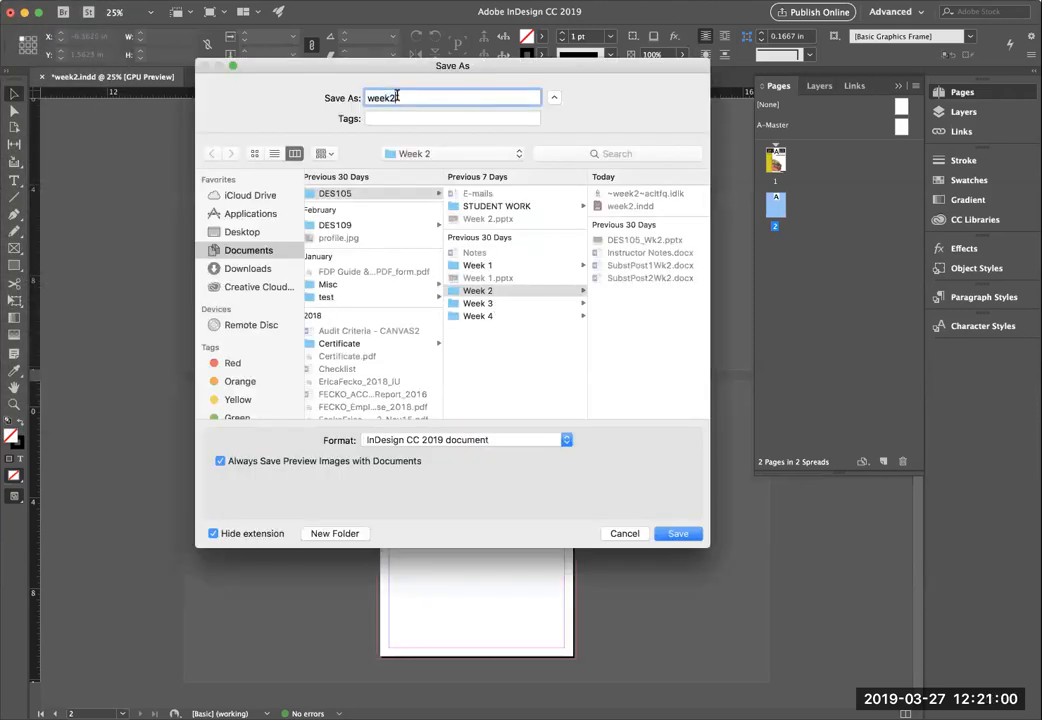
pyautogui.click(679, 535)
pyautogui.click(549, 158)
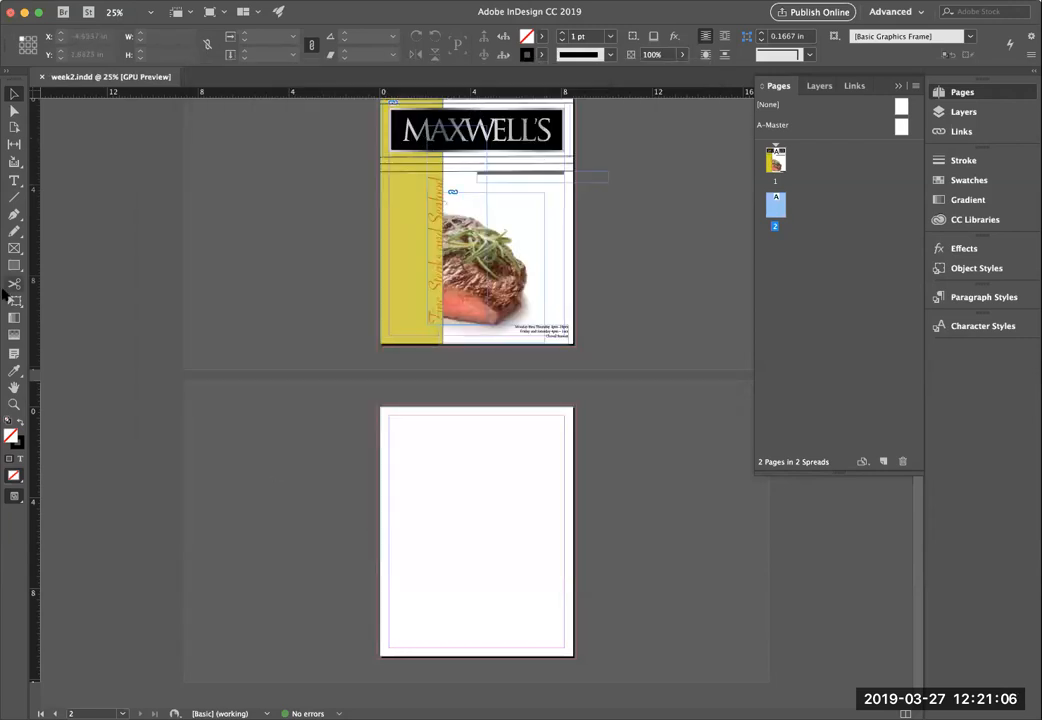
# Step: Switch to Finder and open MaxwellsMenuText.docx from the Maxwells folder of the restaurant assets
pyautogui.press('super+Tab')
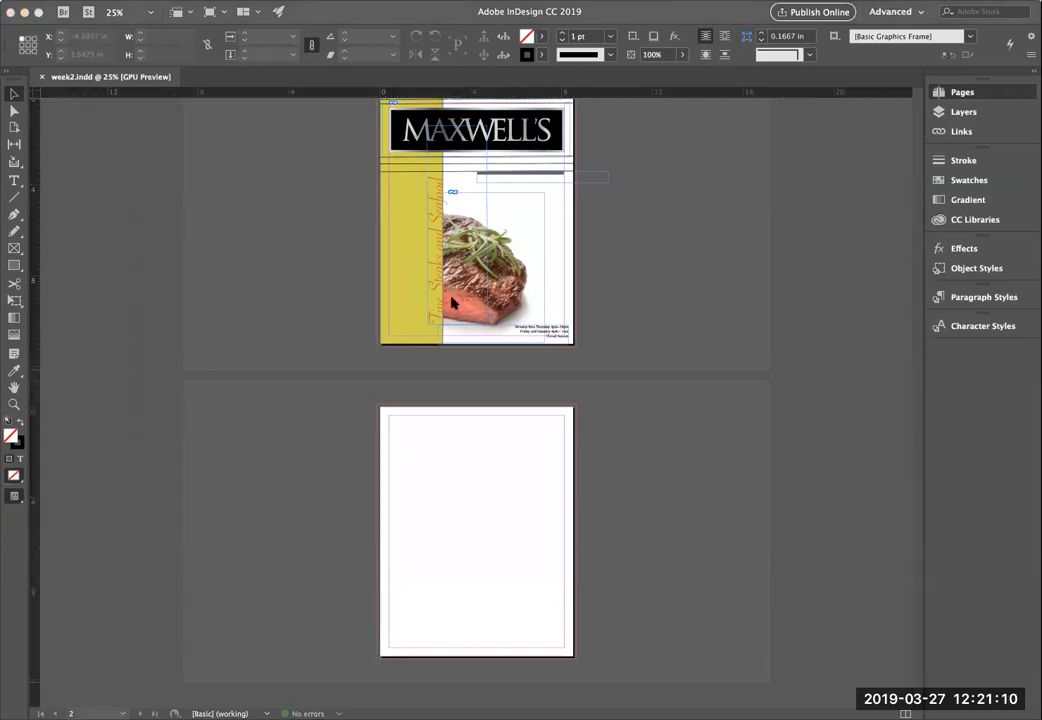
pyautogui.click(662, 12)
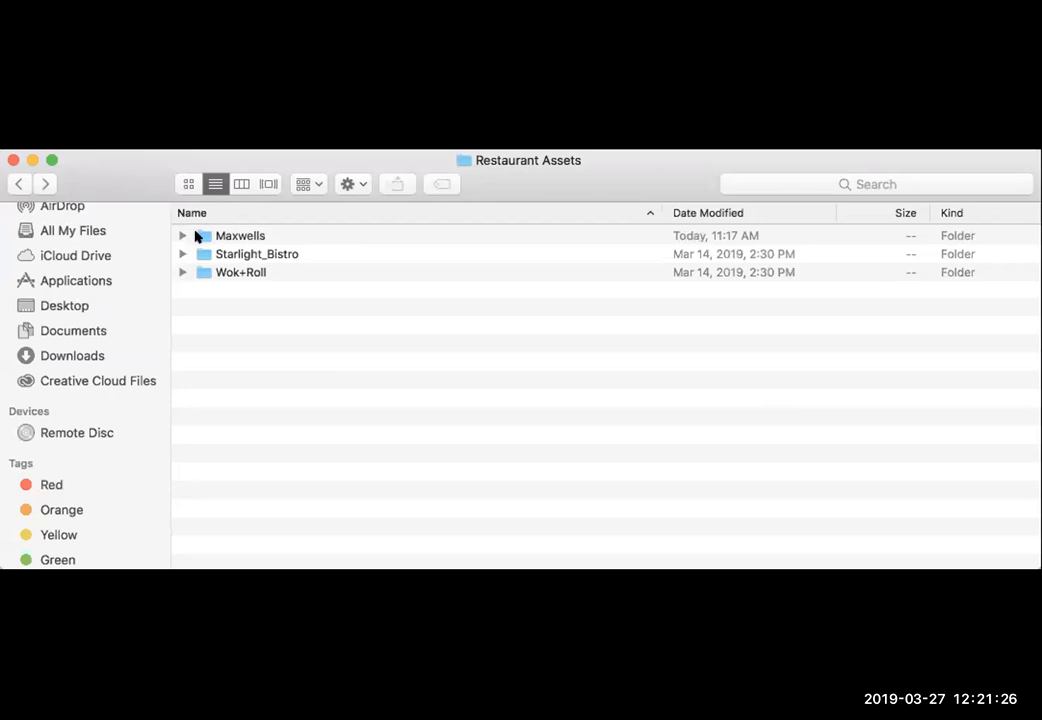
pyautogui.doubleClick(199, 236)
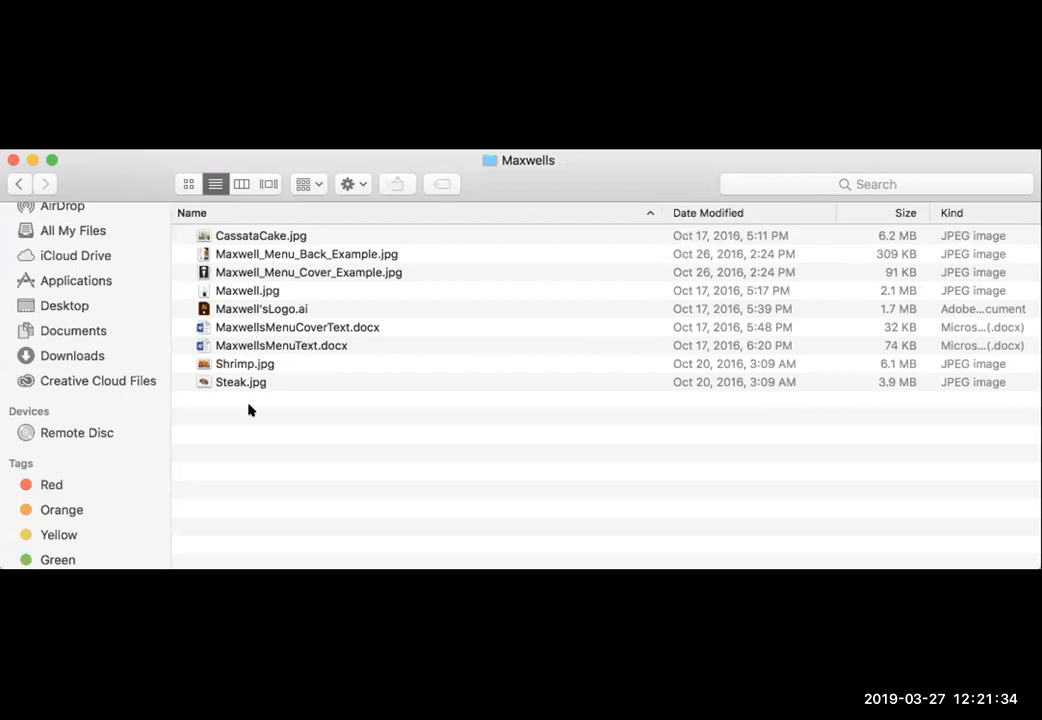
pyautogui.click(238, 347)
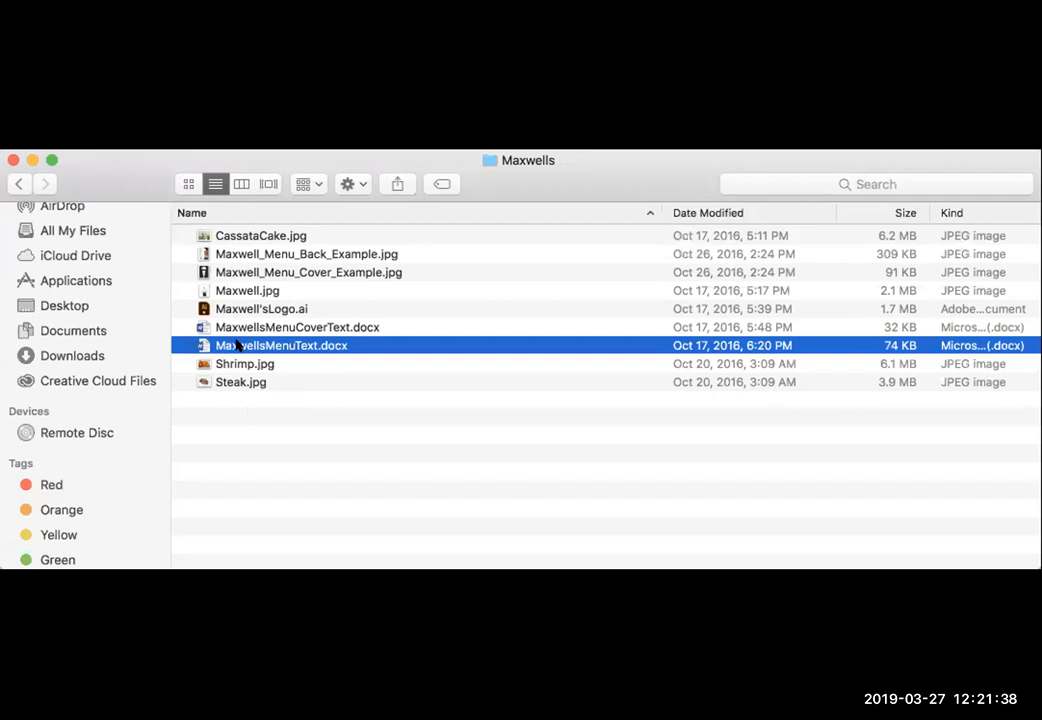
pyautogui.doubleClick(236, 345)
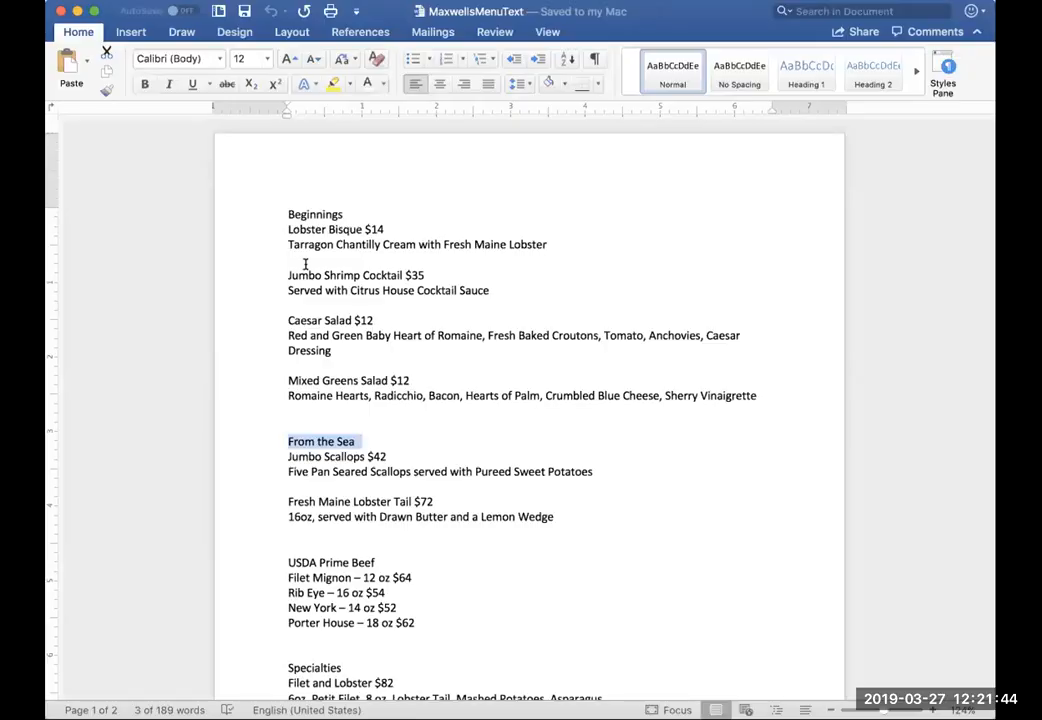
# Step: Copy the menu text in Word from the Beginnings heading through the Peanut Butter Mouse $11 line
pyautogui.click(367, 335)
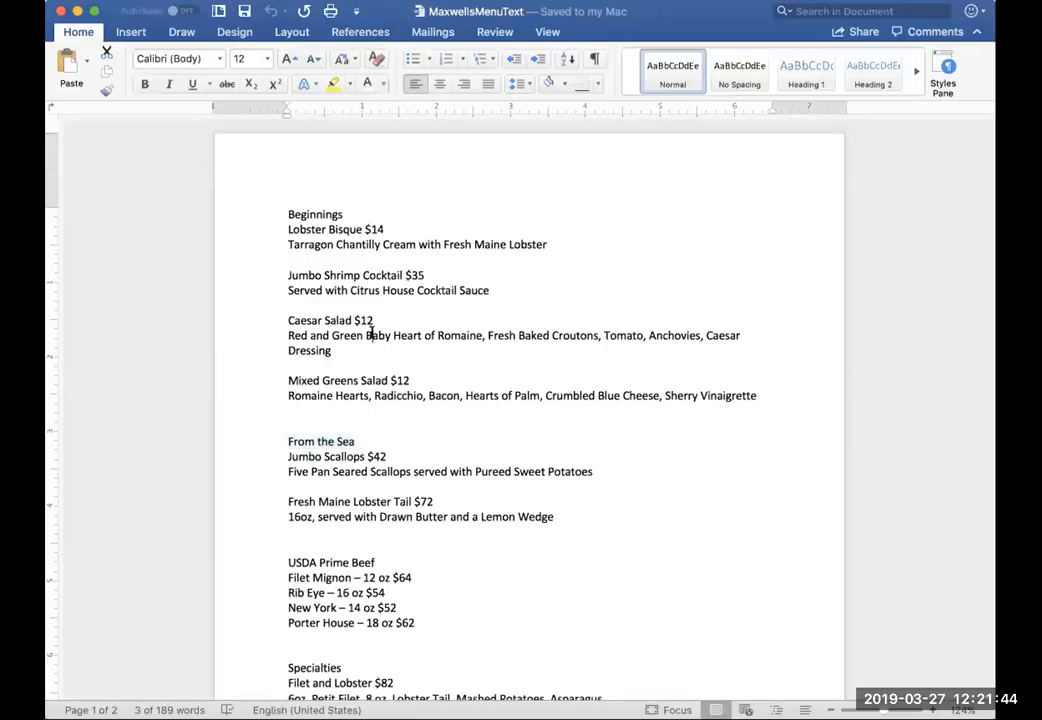
pyautogui.scroll(-5, 387, 518)
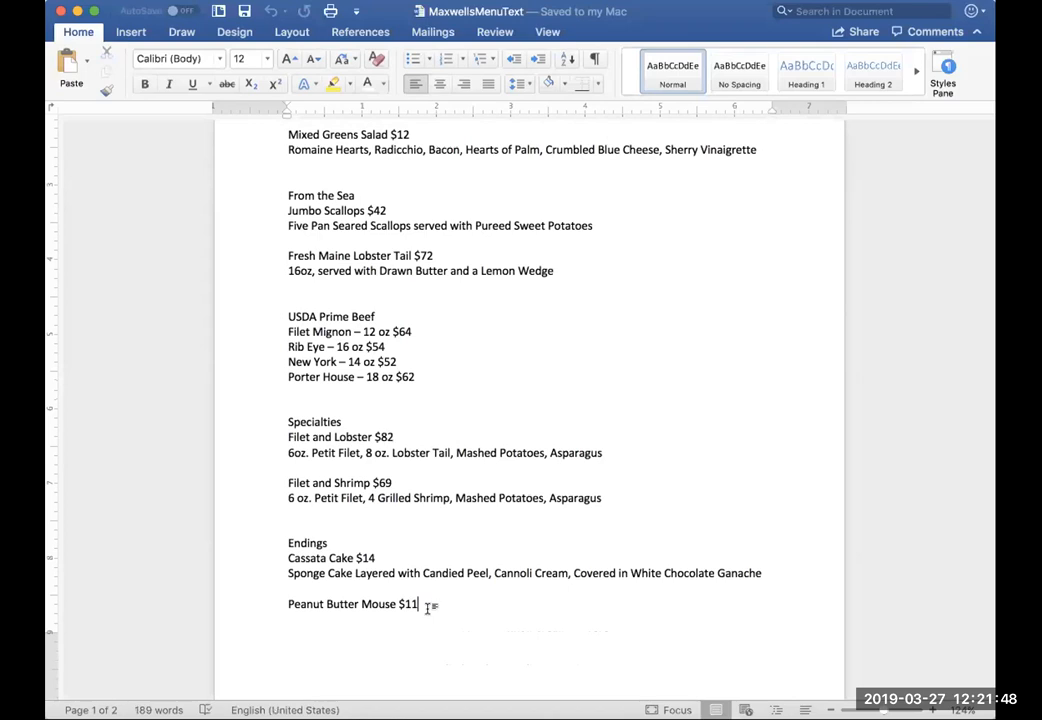
pyautogui.moveTo(422, 605); pyautogui.dragTo(258, 170)
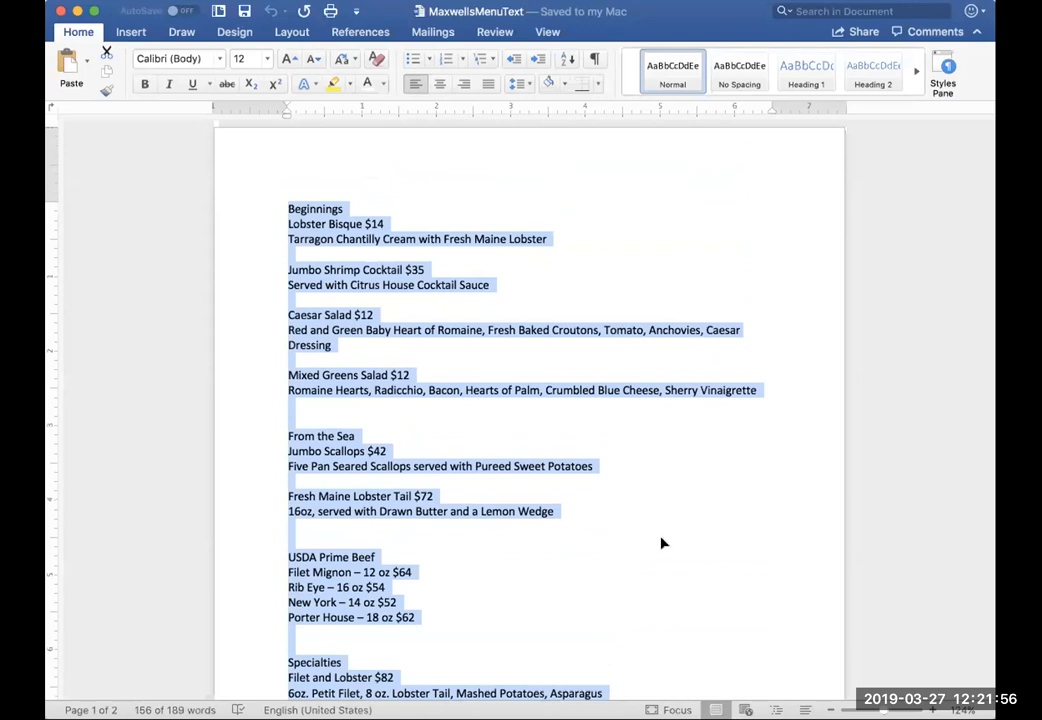
# Step: In InDesign, paste the menu text into a new 5.4375 x 7.5 in text frame on page 2 and move it to X 0.75, Y 1.1875 in
pyautogui.press('super+Tab')
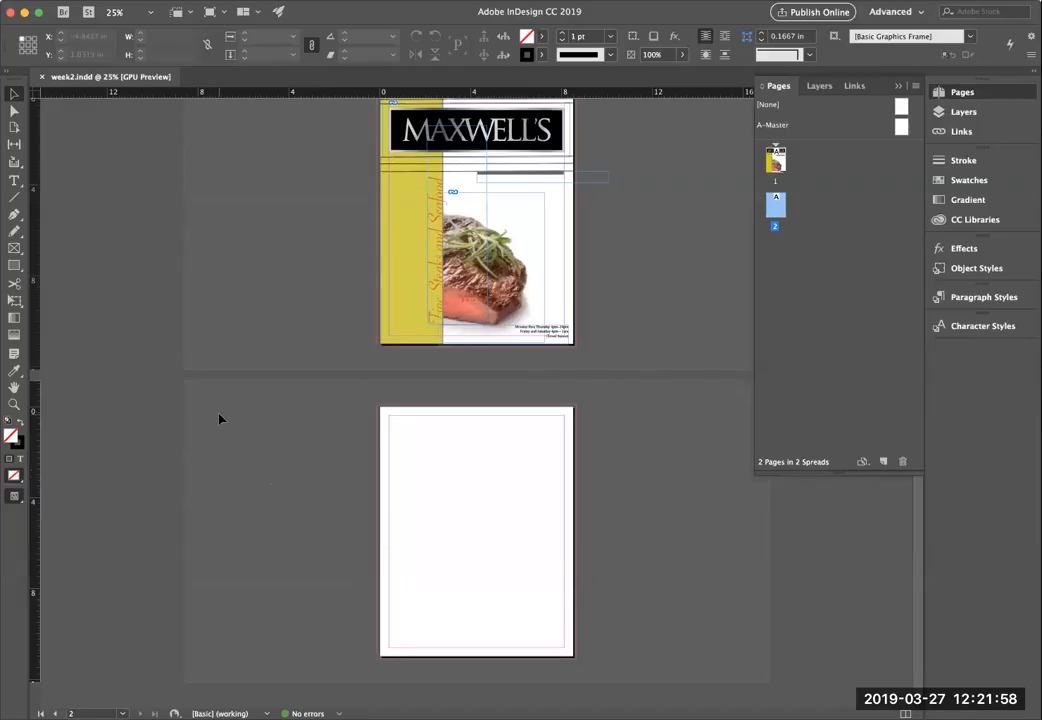
pyautogui.click(14, 180)
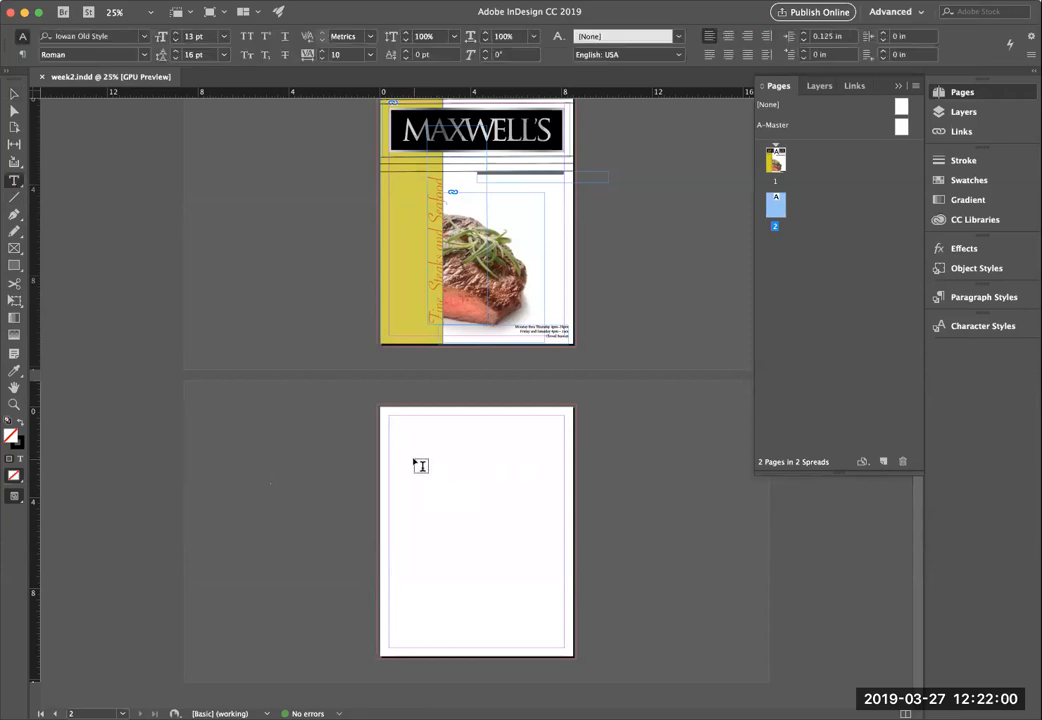
pyautogui.moveTo(416, 462); pyautogui.dragTo(539, 630)
pyautogui.press('super+v')
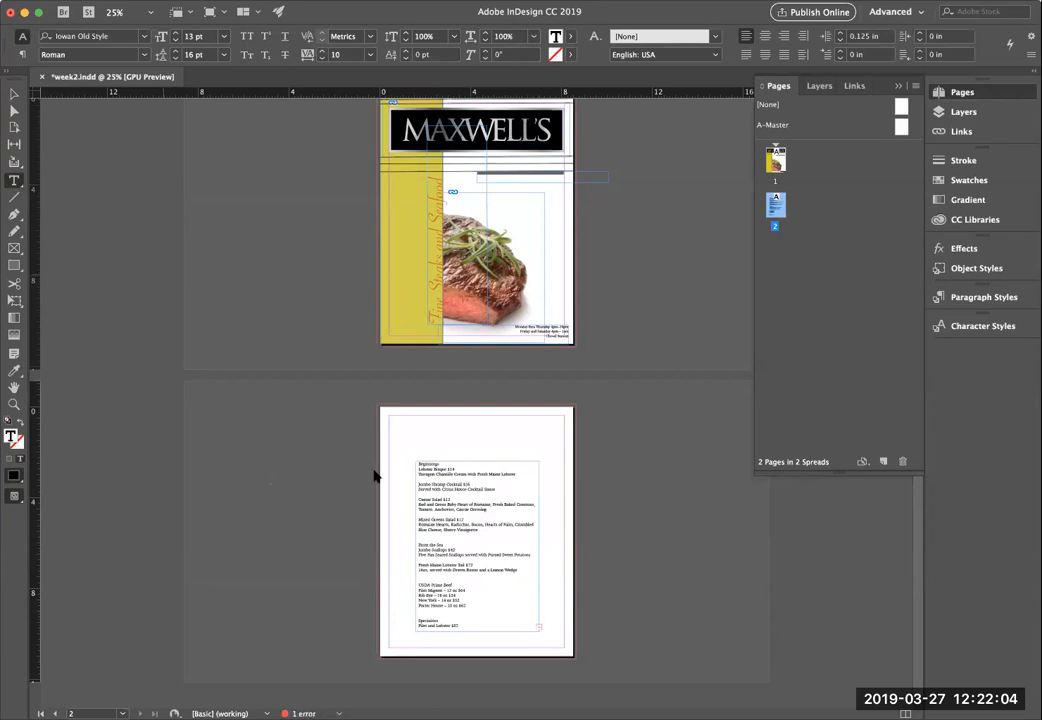
pyautogui.click(14, 93)
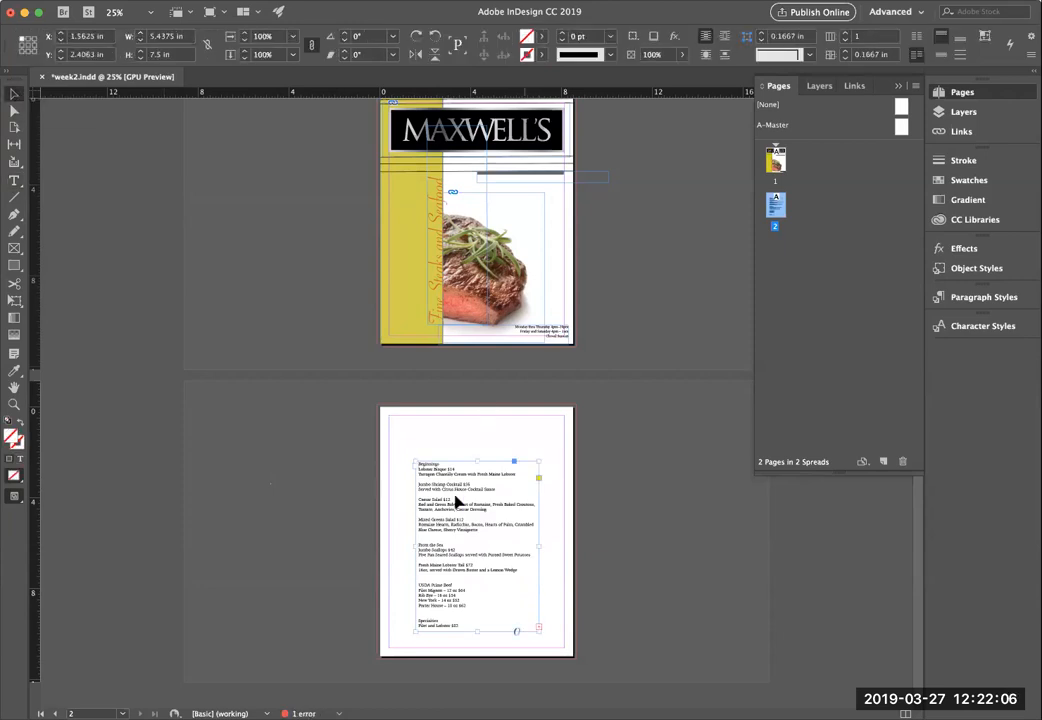
pyautogui.moveTo(455, 486); pyautogui.dragTo(436, 457)
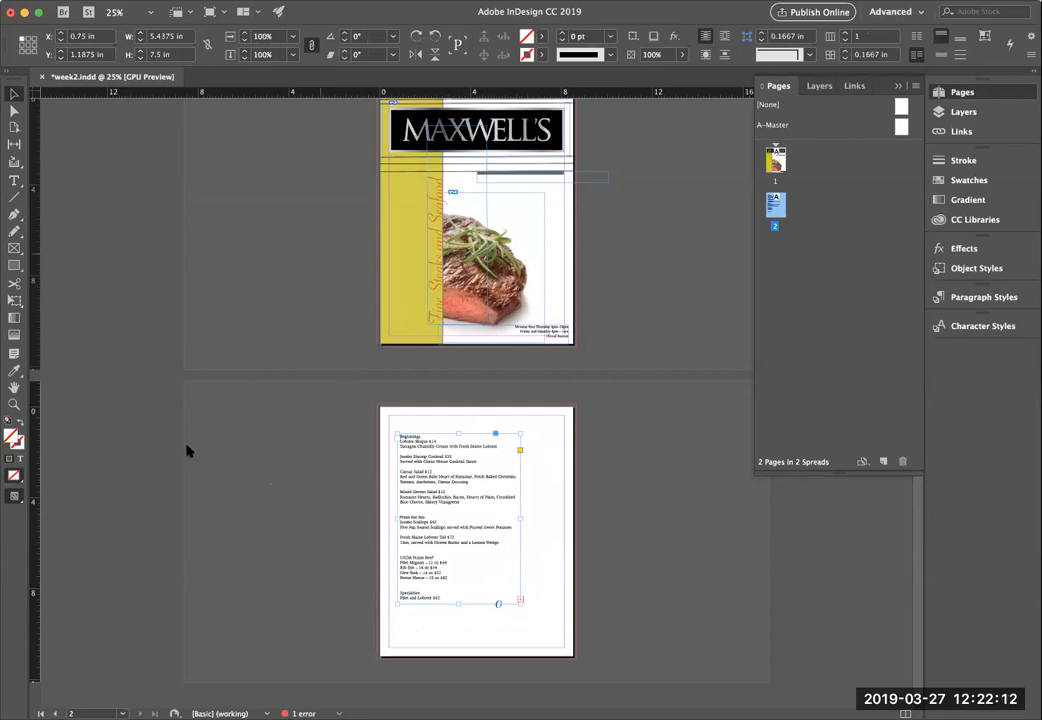
# Step: Switch to the assignment page in Chrome and examine the requirements on revising the cover and adding a new page
pyautogui.press('super+Tab')
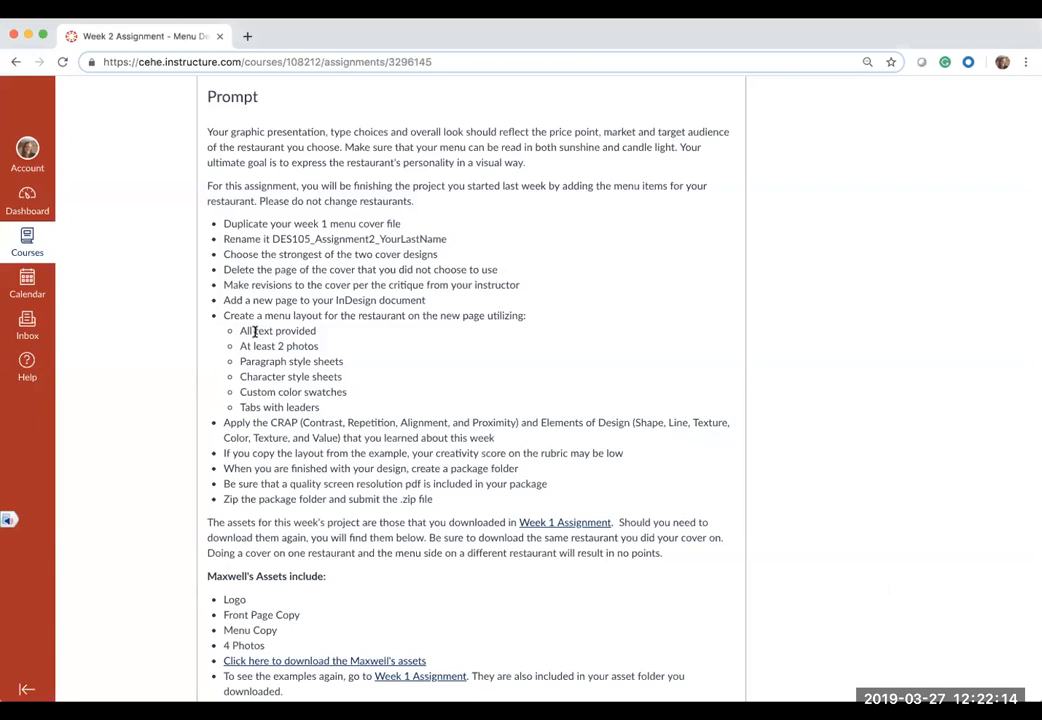
pyautogui.moveTo(225, 269); pyautogui.dragTo(533, 288)
pyautogui.click(272, 282)
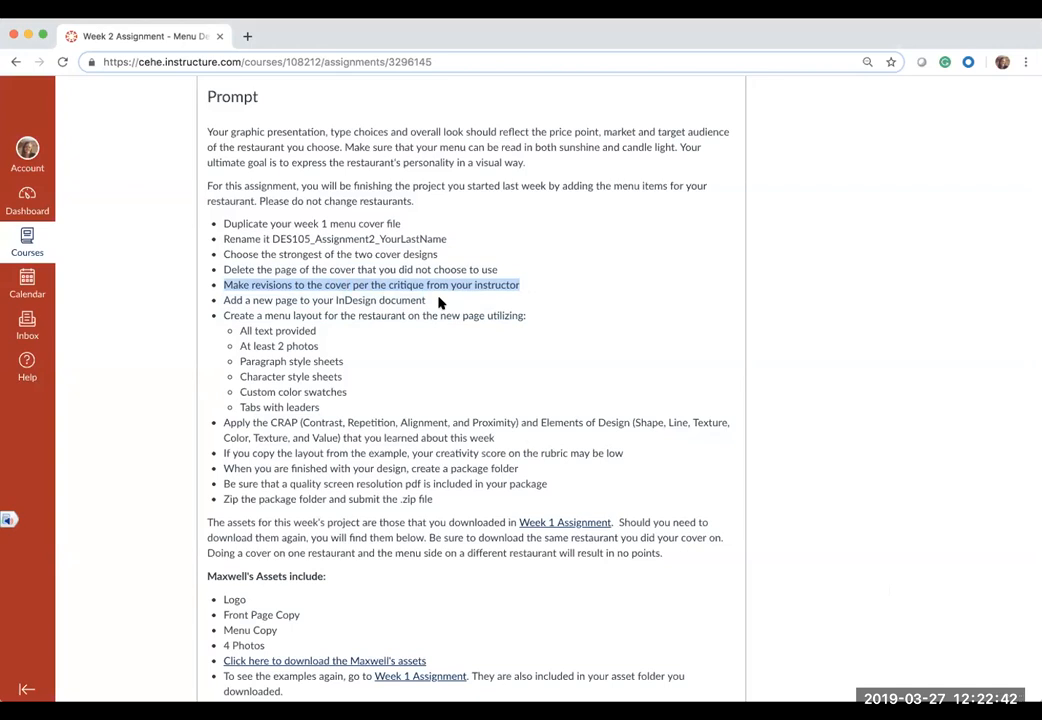
pyautogui.moveTo(224, 300); pyautogui.dragTo(380, 362)
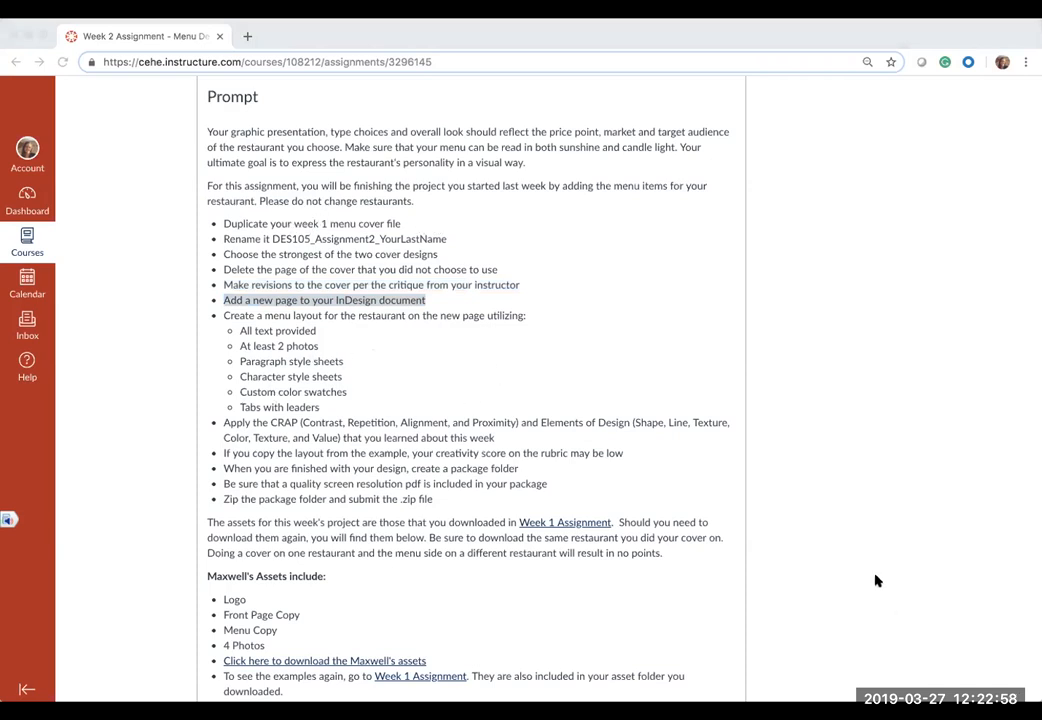
# Step: Switch to InDesign and draw two rectangle frames beside the page 2 menu text, about 3.28 x 2.88 in and below it 3.47 x 2.75 in
pyautogui.press('super+Tab')
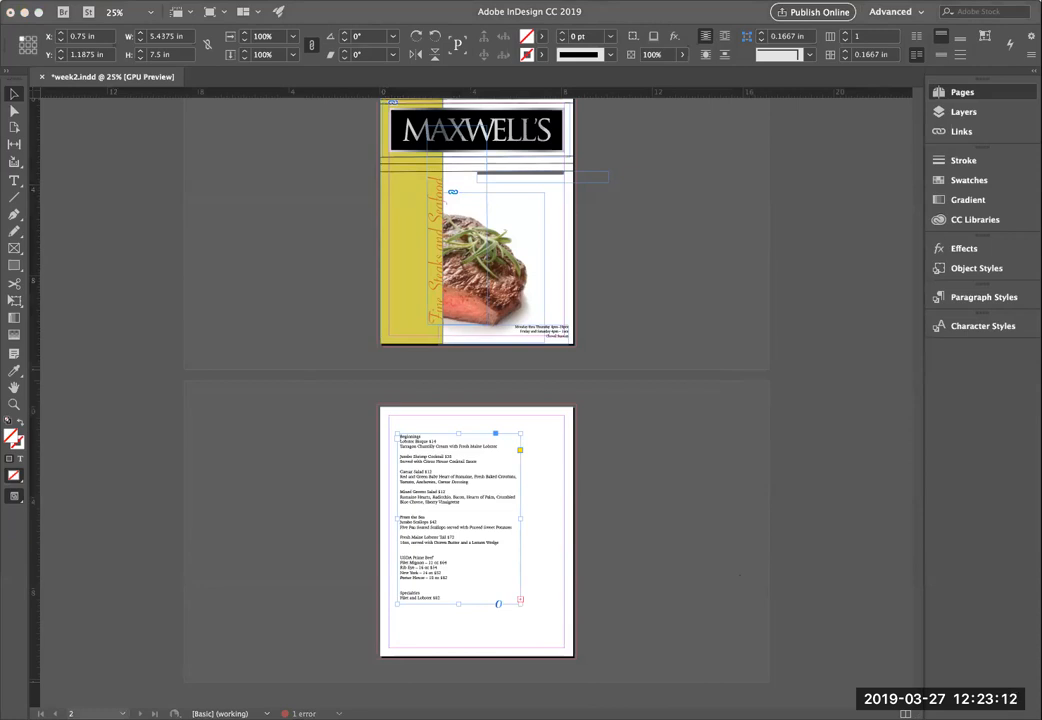
pyautogui.press('super+F12')
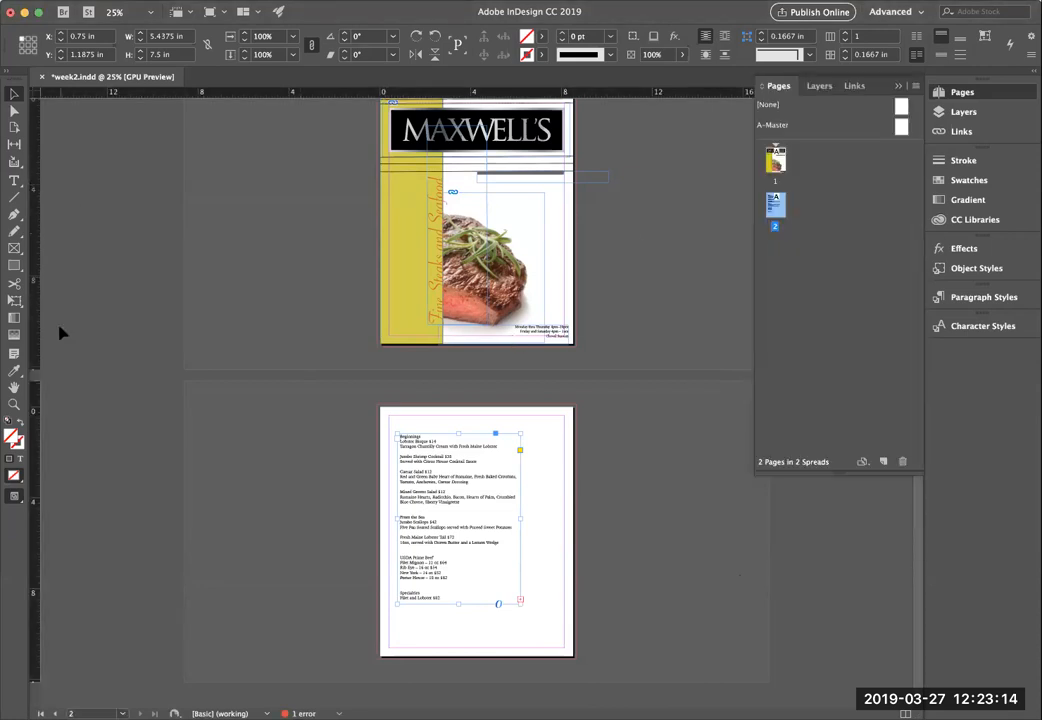
pyautogui.click(14, 250)
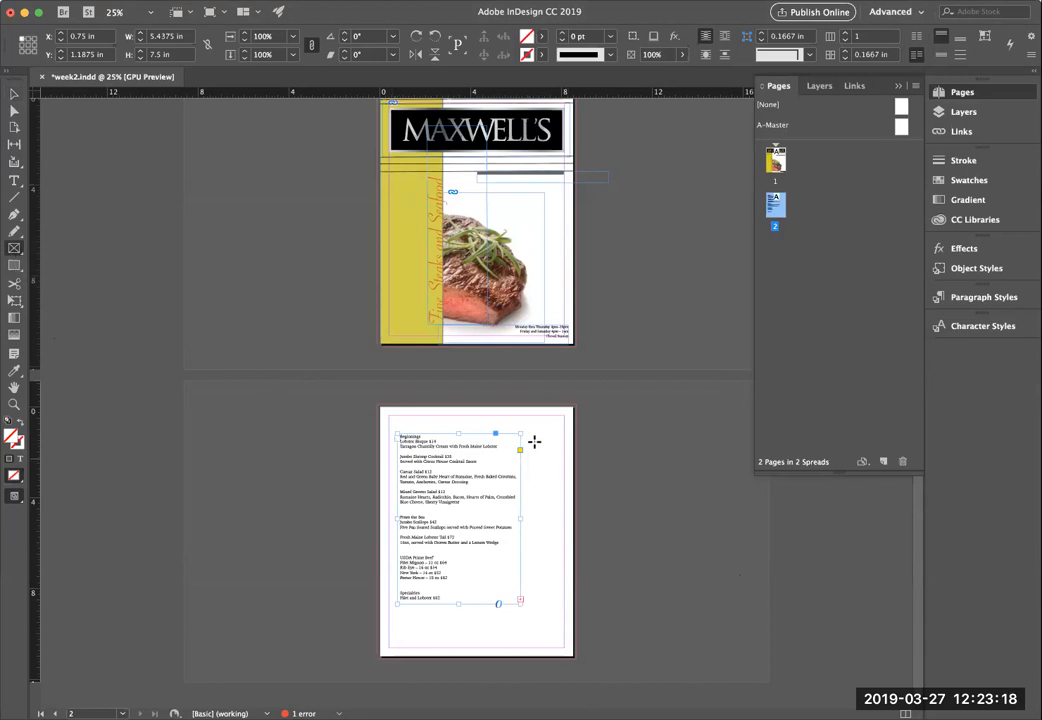
pyautogui.moveTo(531, 437); pyautogui.dragTo(606, 502)
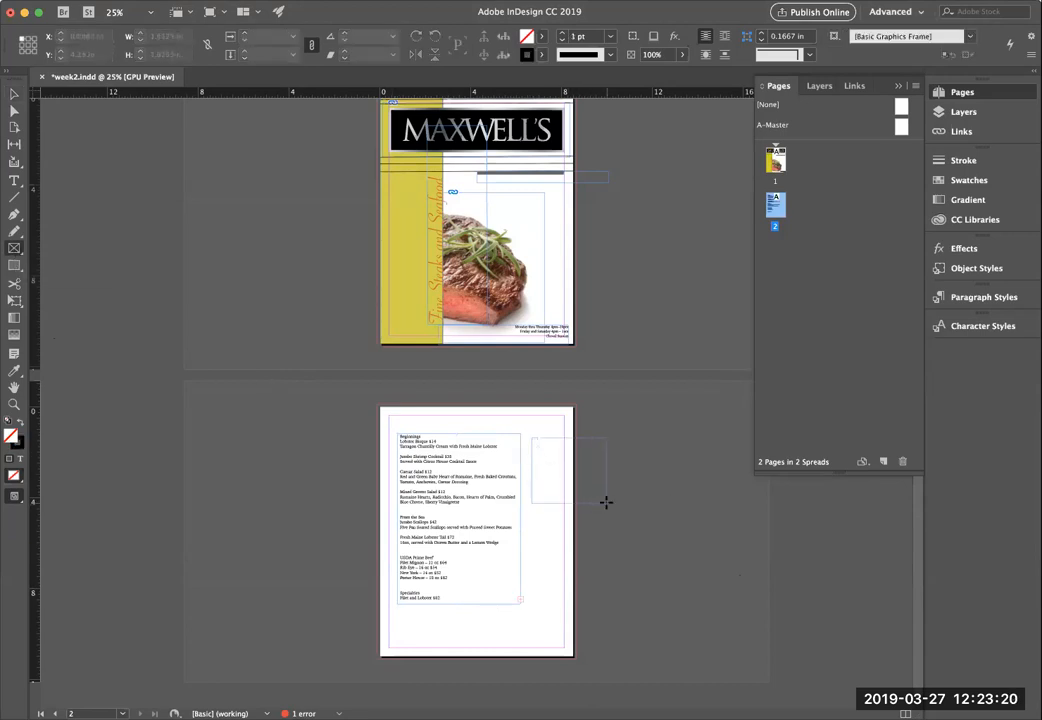
pyautogui.moveTo(531, 522); pyautogui.dragTo(606, 582)
pyautogui.press('super+equal')
pyautogui.press('super+equal')
pyautogui.press('super+minus')
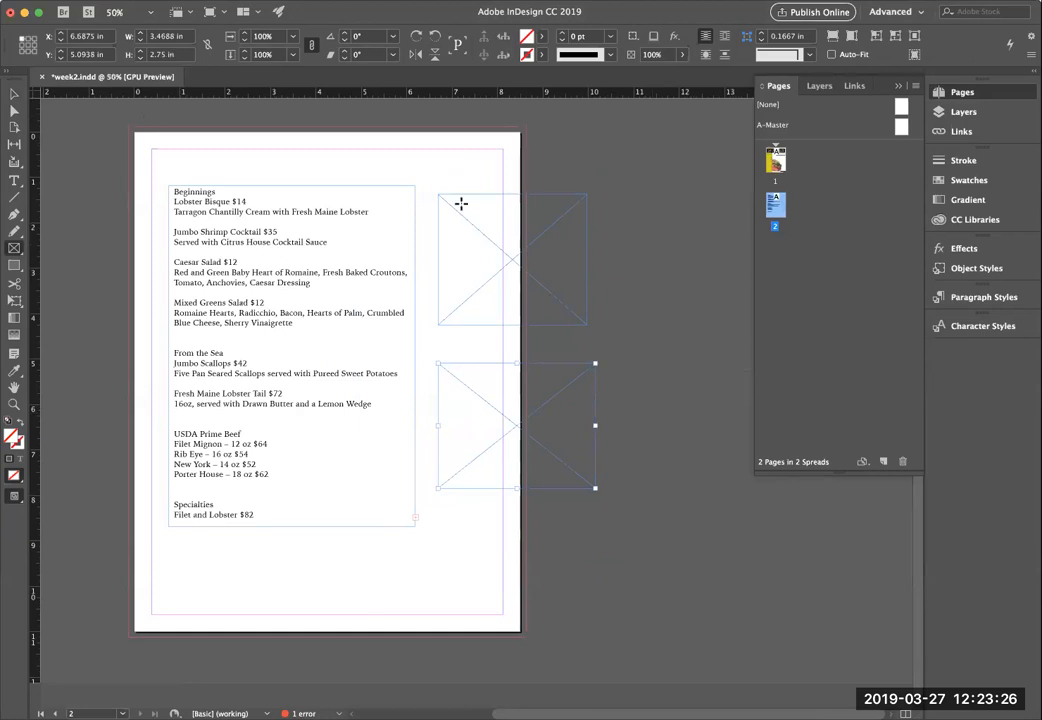
# Step: Place Shrimp.jpg in the lower frame, scaled to fill it, and move it over the text to X 4.6563, Y 0.375 in
pyautogui.click(15, 94)
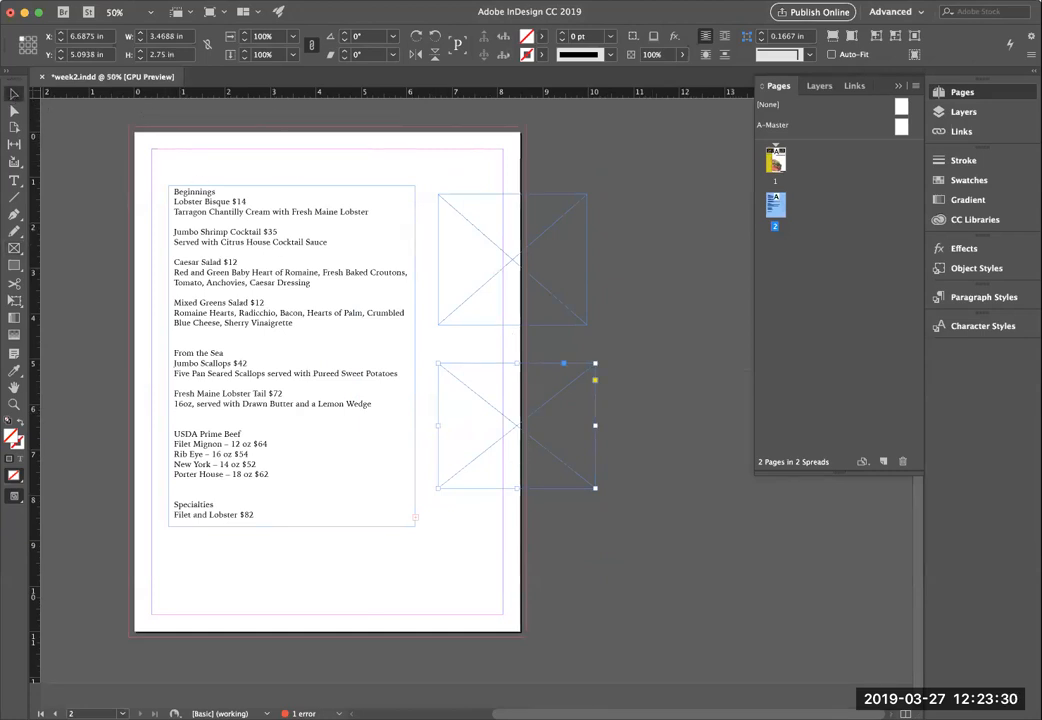
pyautogui.click(5, 1)
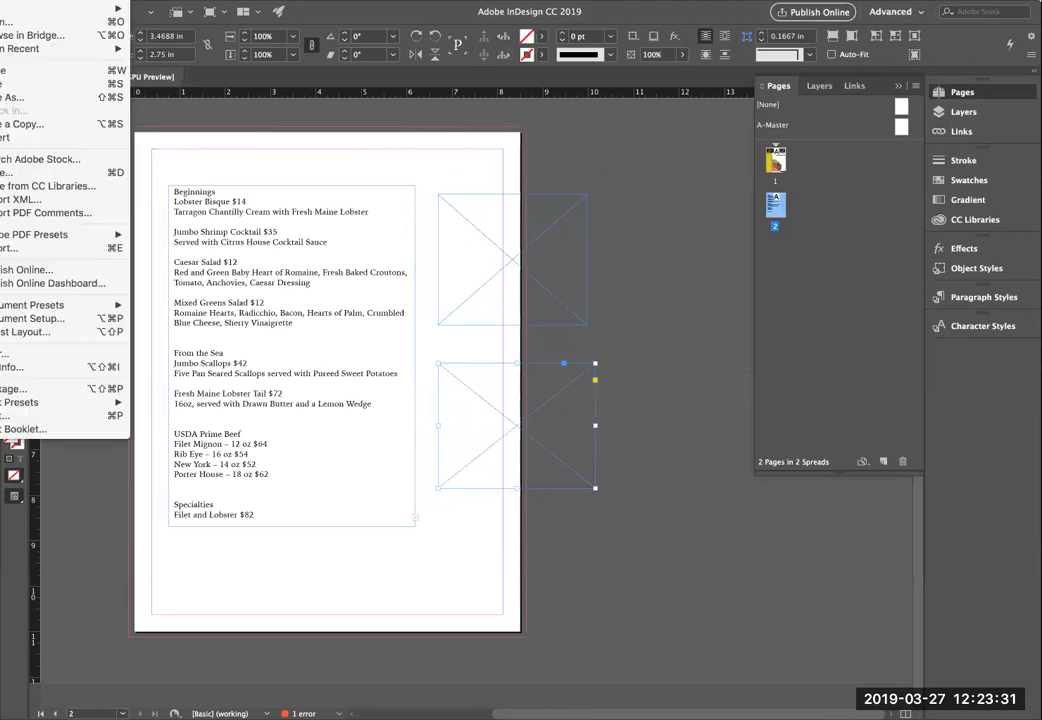
pyautogui.click(20, 175)
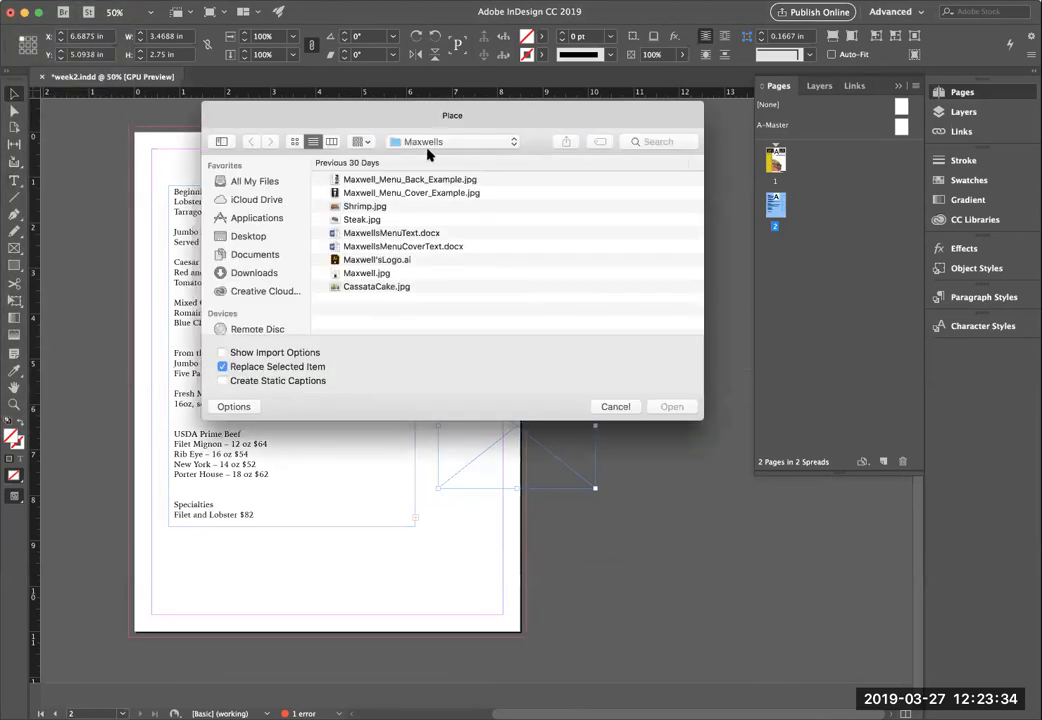
pyautogui.click(437, 143)
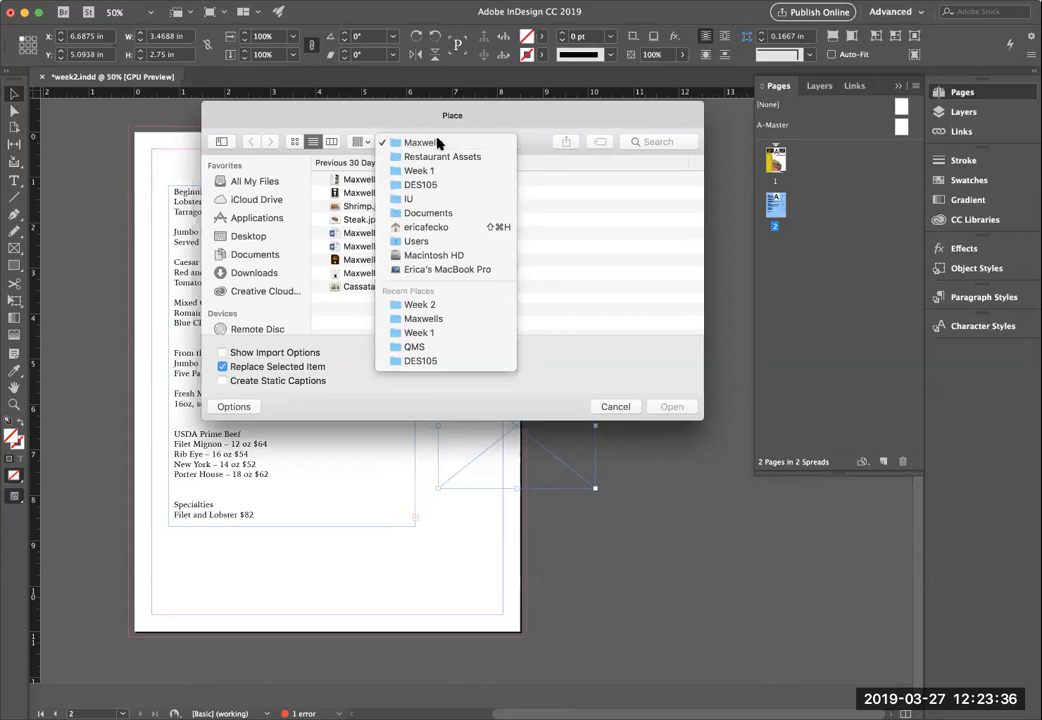
pyautogui.click(437, 143)
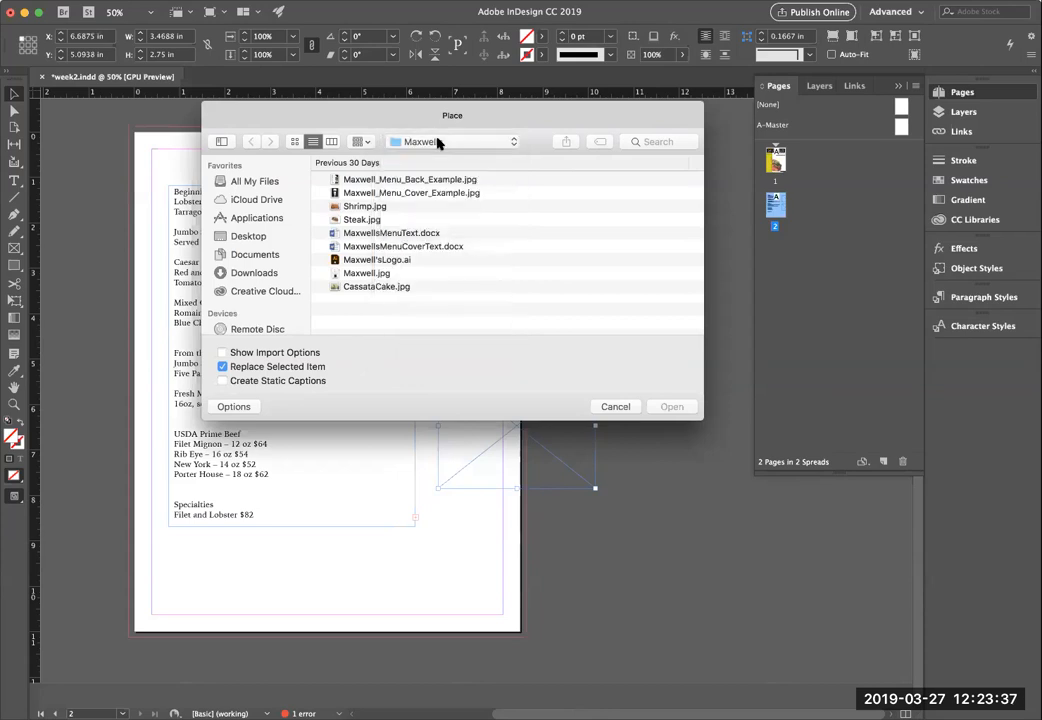
pyautogui.click(352, 207)
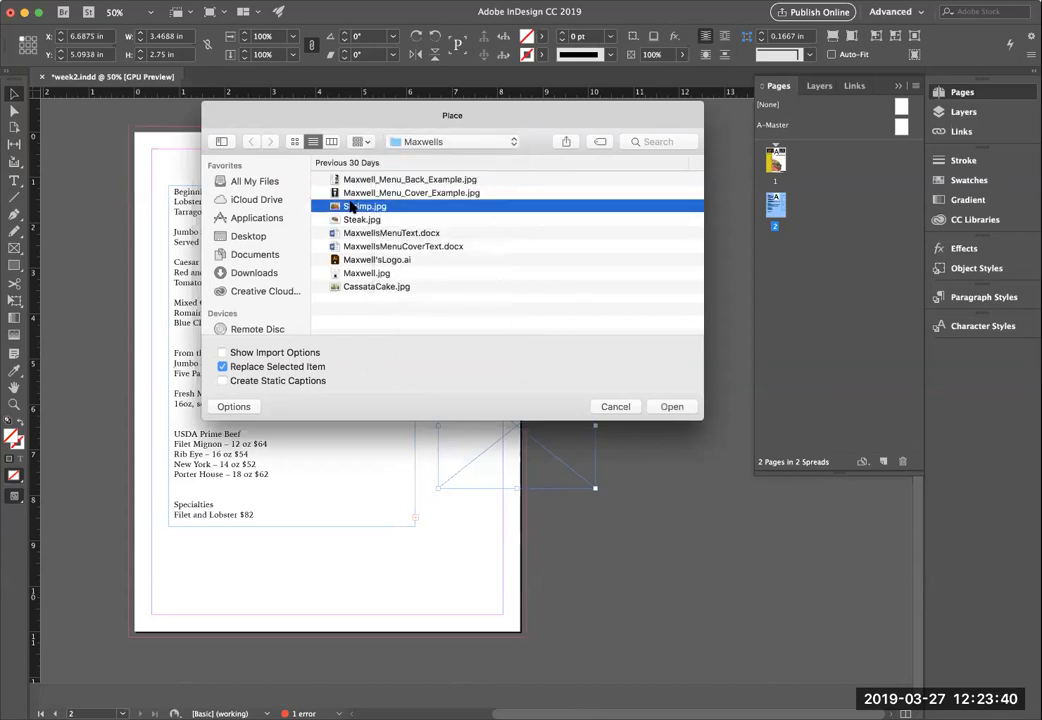
pyautogui.click(670, 407)
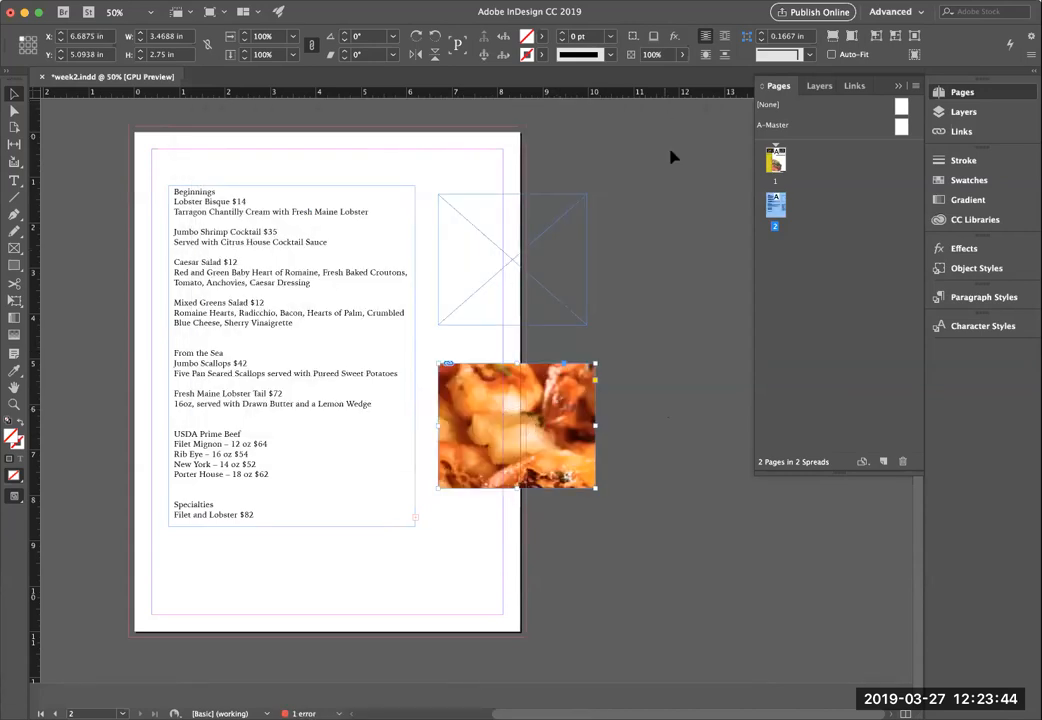
pyautogui.click(833, 37)
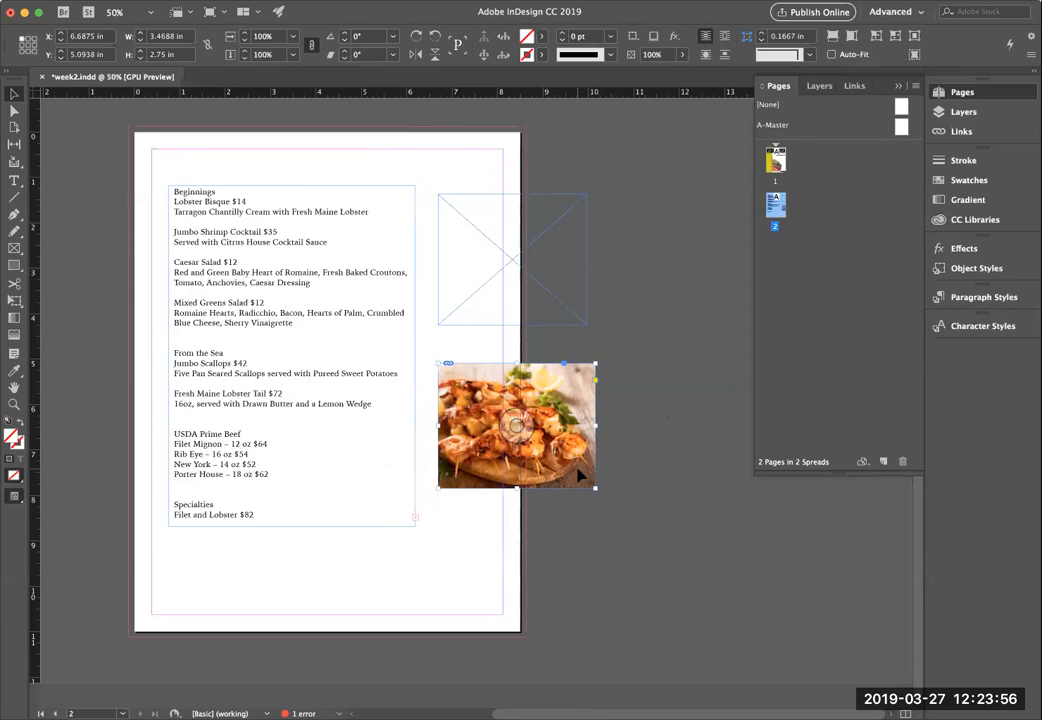
pyautogui.moveTo(570, 460); pyautogui.dragTo(484, 244)
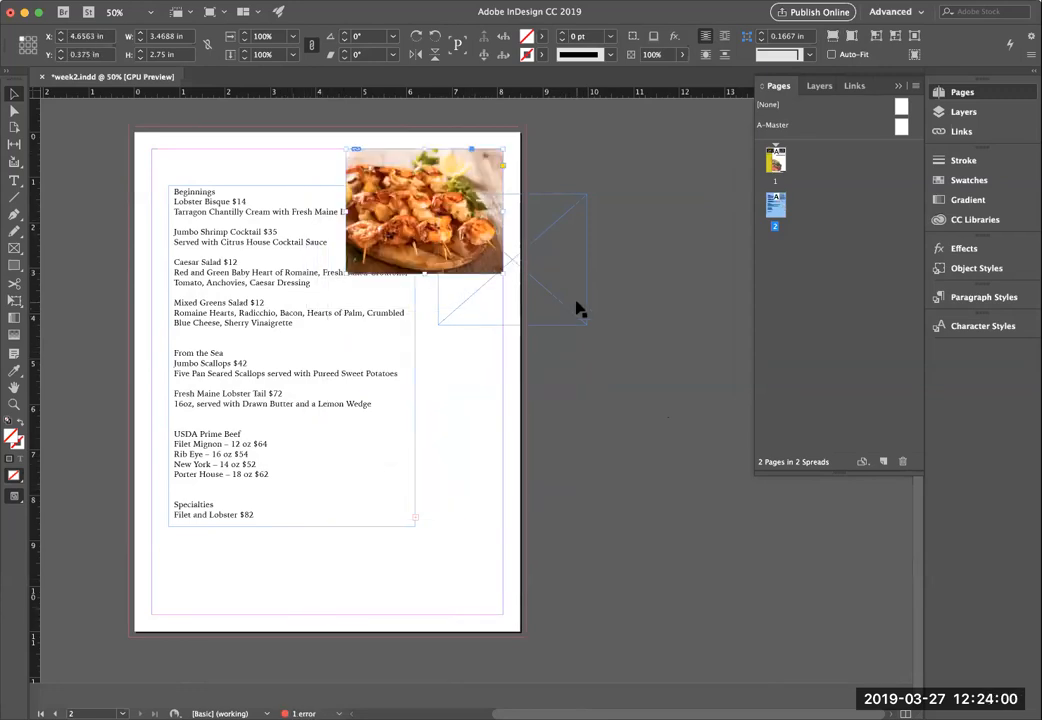
# Step: Move the empty frame to X 4.75, Y 7.75 in and place CassataCake.jpg from the Maxwells folder in it
pyautogui.moveTo(570, 291); pyautogui.dragTo(484, 586)
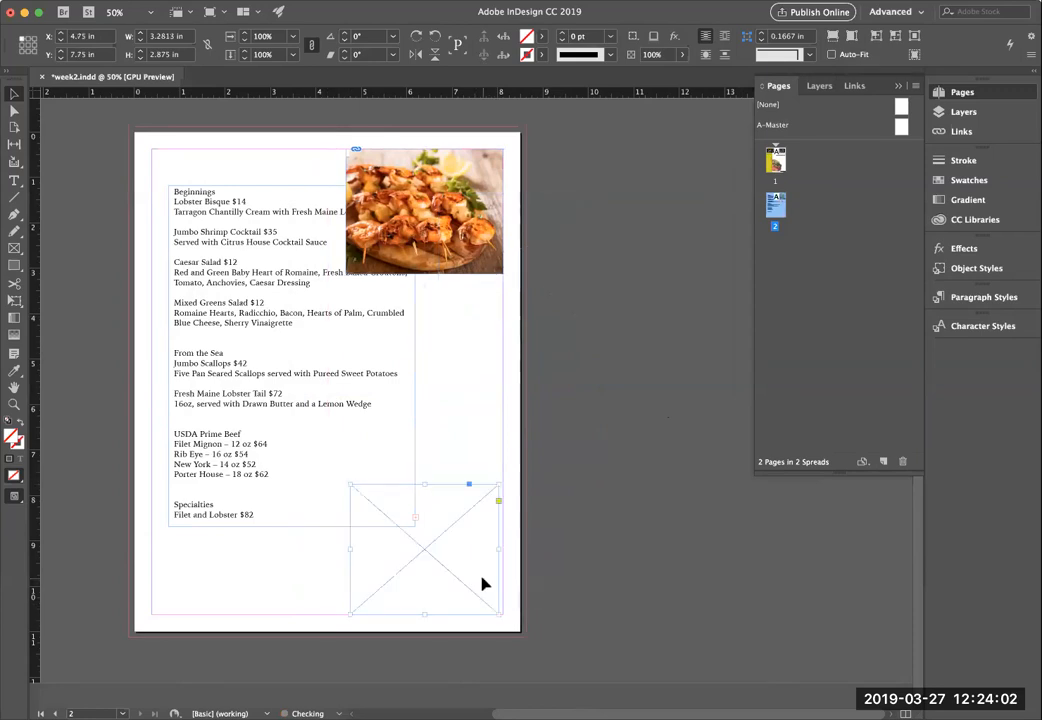
pyautogui.click(12, 1)
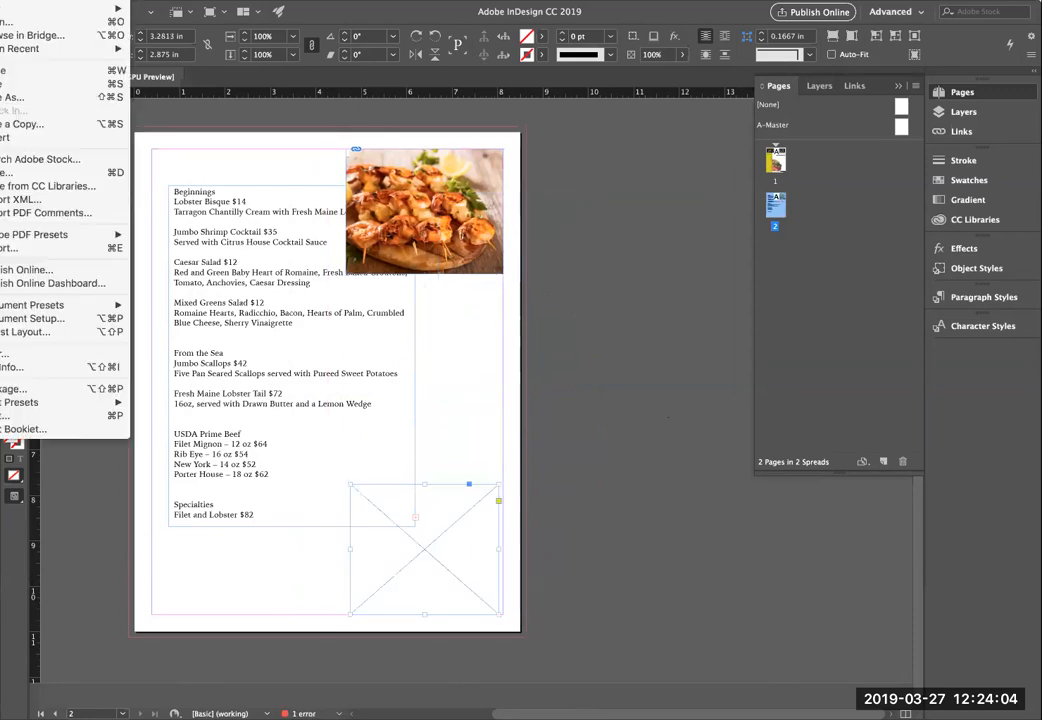
pyautogui.click(27, 174)
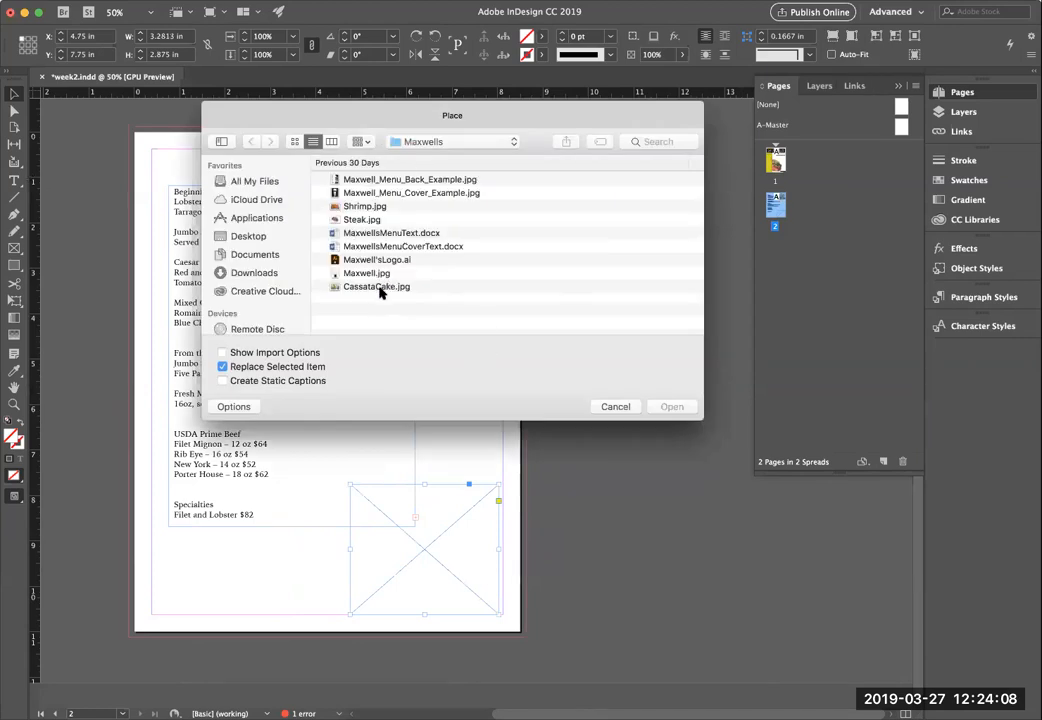
pyautogui.click(385, 289)
pyautogui.click(678, 407)
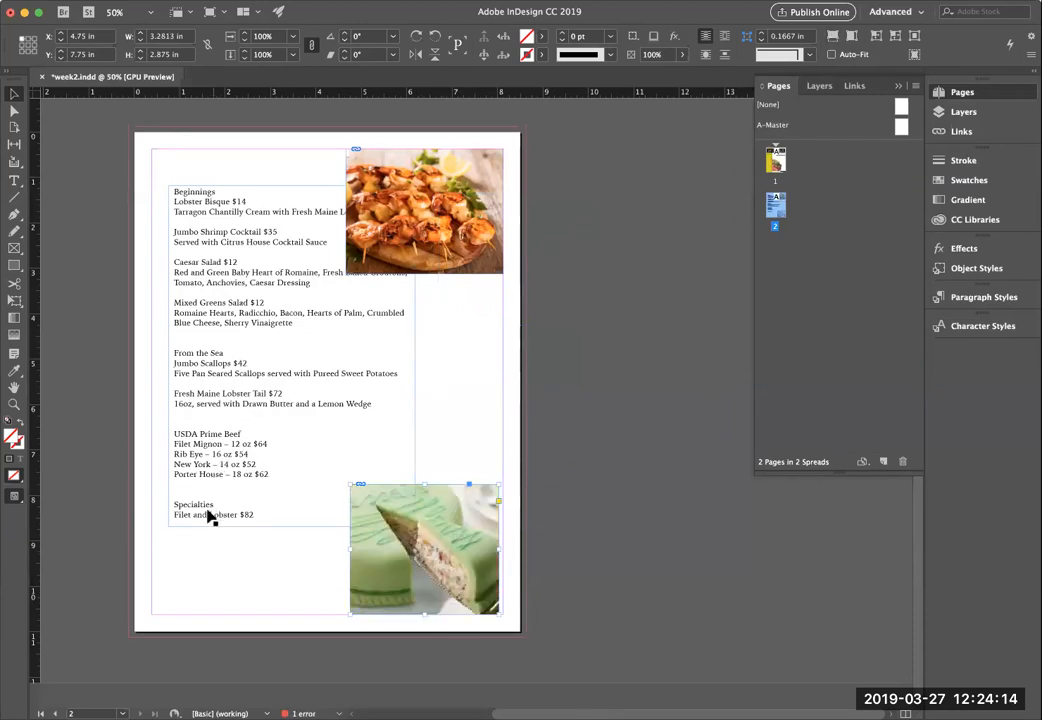
# Step: Move the menu text frame to X 0.375, Y 0.63 in, then shrink the shrimp photo to about 2.7 x 2.14 in at X 5.43, Y 0.81 in
pyautogui.click(195, 205)
pyautogui.moveTo(195, 205); pyautogui.dragTo(178, 180)
pyautogui.click(418, 266)
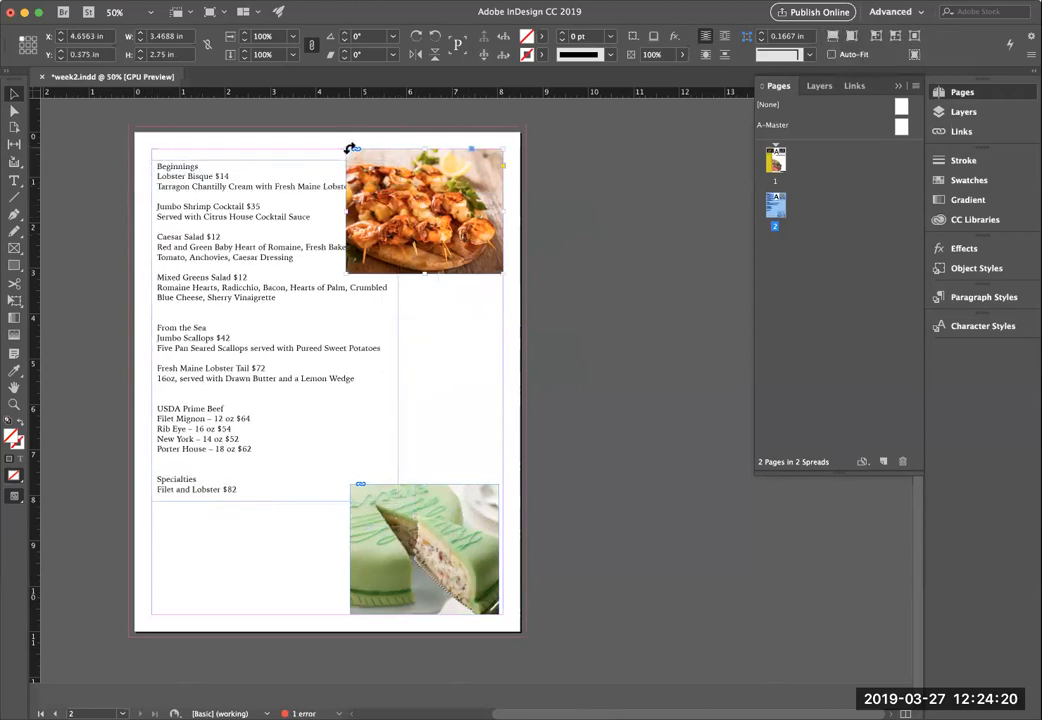
pyautogui.moveTo(347, 150); pyautogui.dragTo(381, 176)
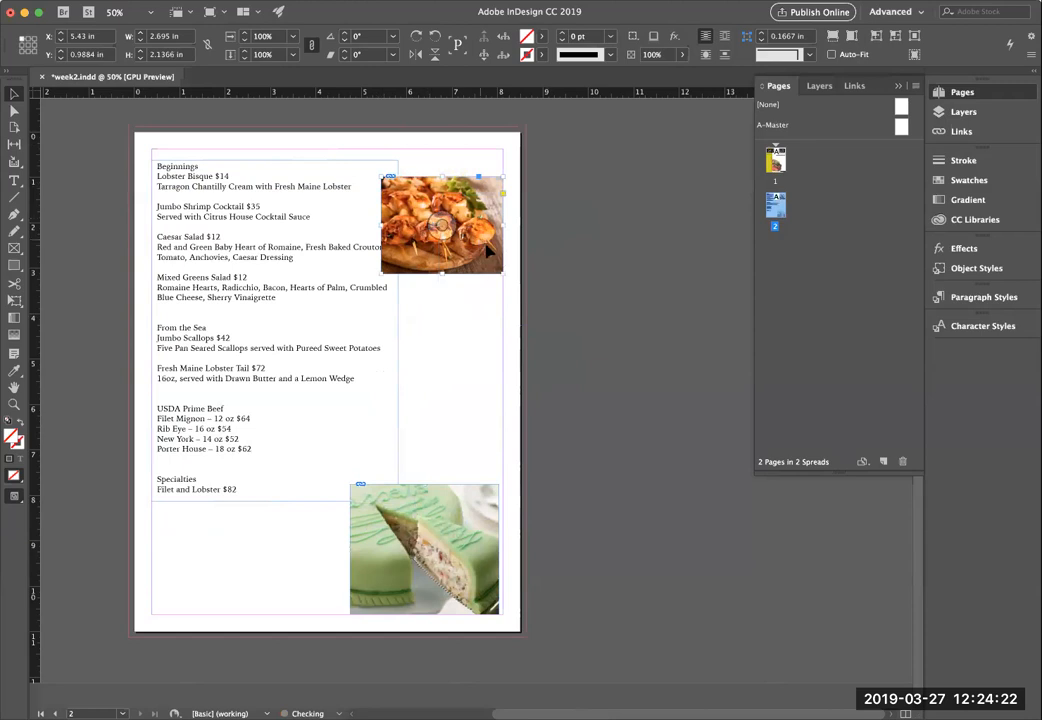
pyautogui.moveTo(488, 254); pyautogui.dragTo(490, 222)
# Step: Copy the yellow vertical band from the cover on page 1 and paste it onto page 2
pyautogui.hotkey('shift', 'pageup')
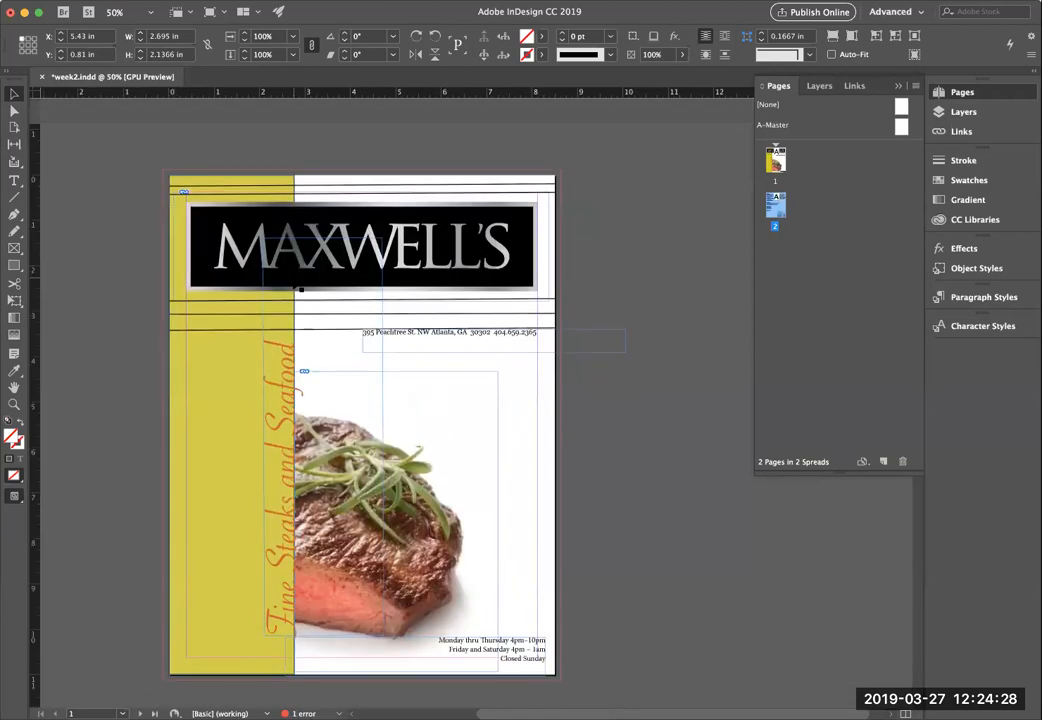
pyautogui.scroll(-3, 295, 285)
pyautogui.scroll(1, 295, 284)
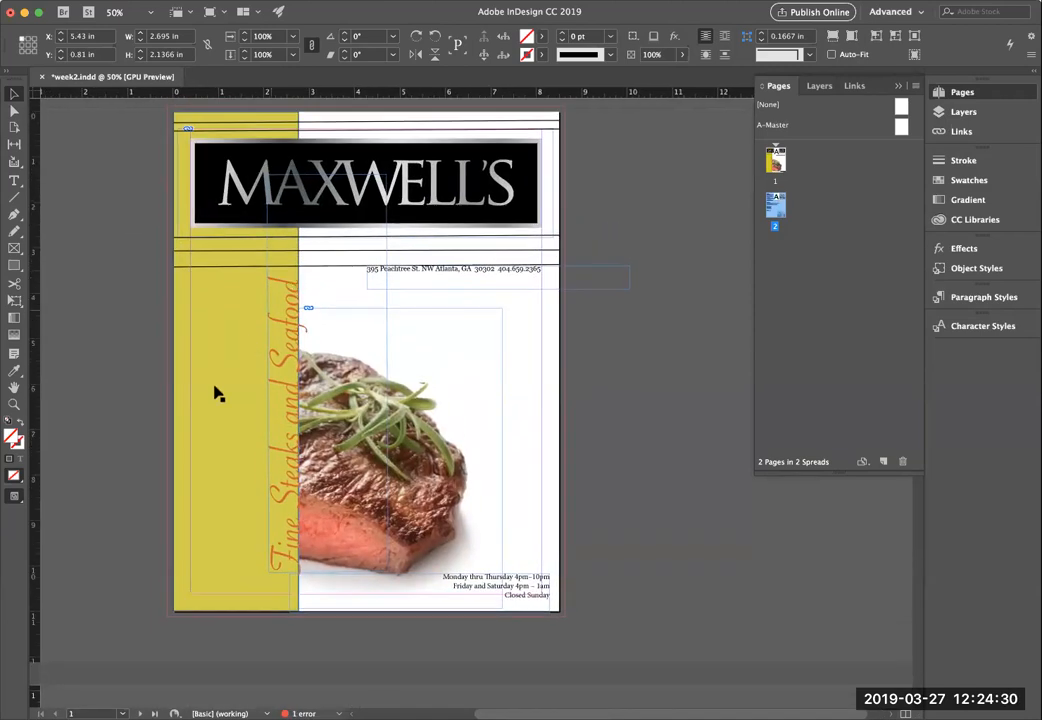
pyautogui.click(212, 418)
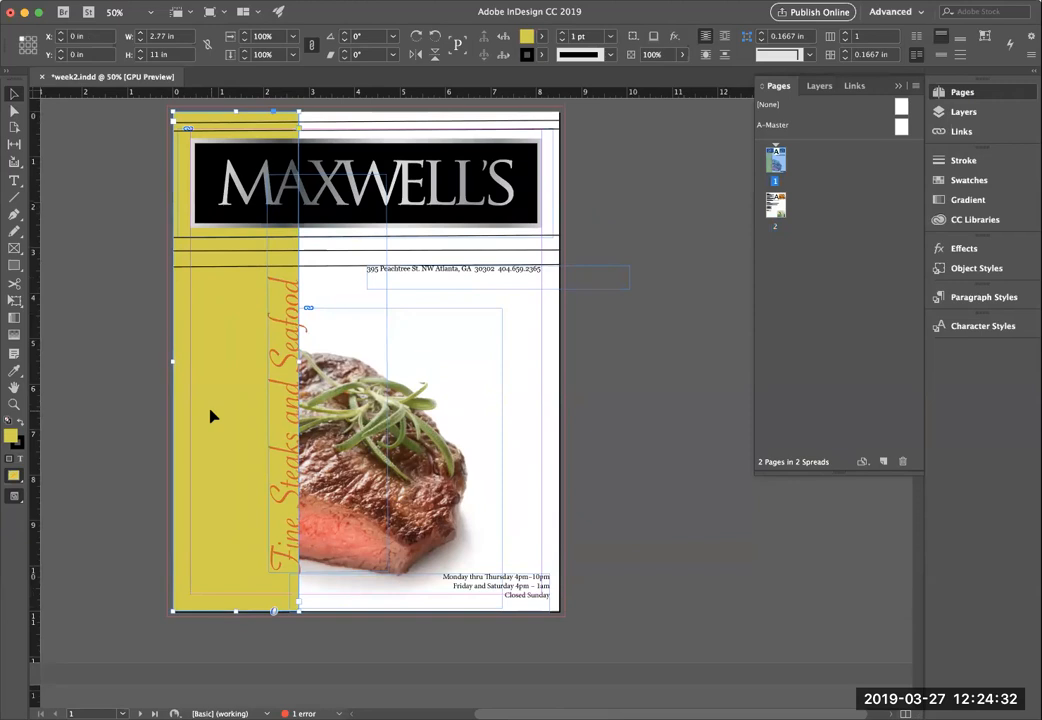
pyautogui.hotkey('ctrl', 'c')
pyautogui.hotkey('shift', 'pagedown')
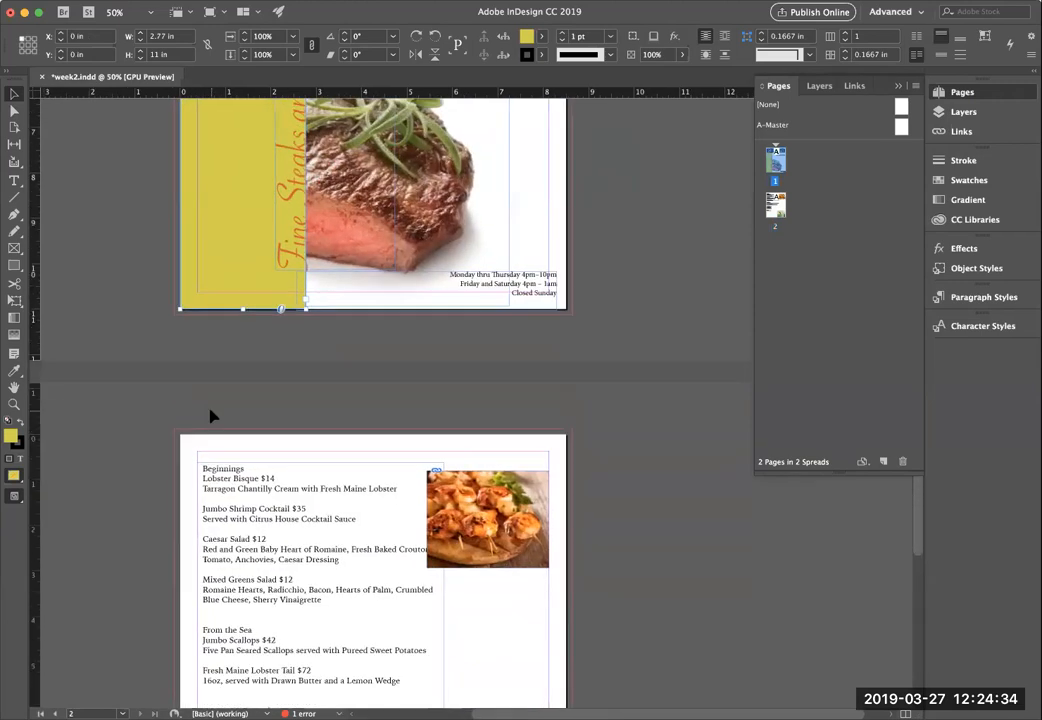
pyautogui.hotkey('ctrl', 'v')
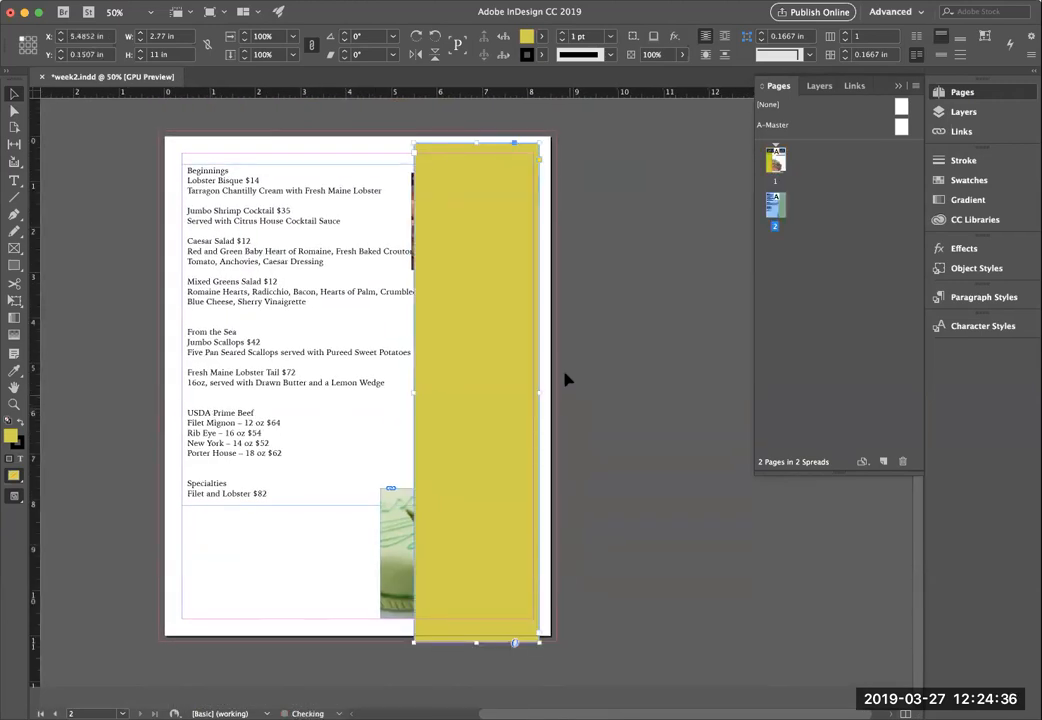
# Step: Send the pasted yellow band to the back, behind the photos and menu text
pyautogui.rightClick(484, 434)
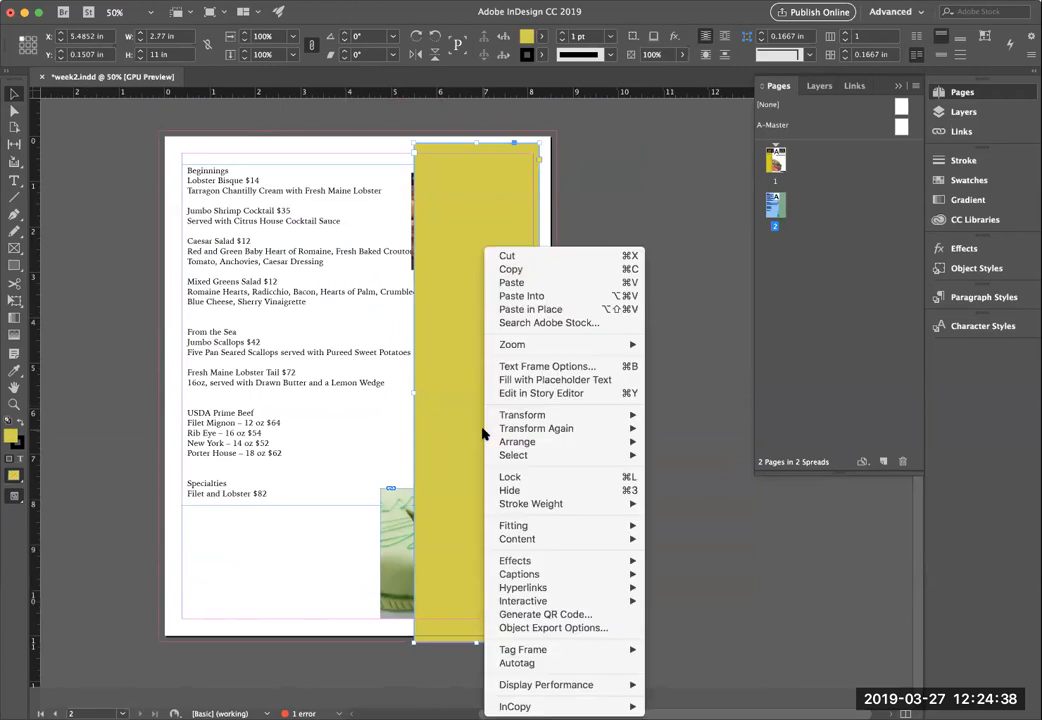
pyautogui.moveTo(543, 511)
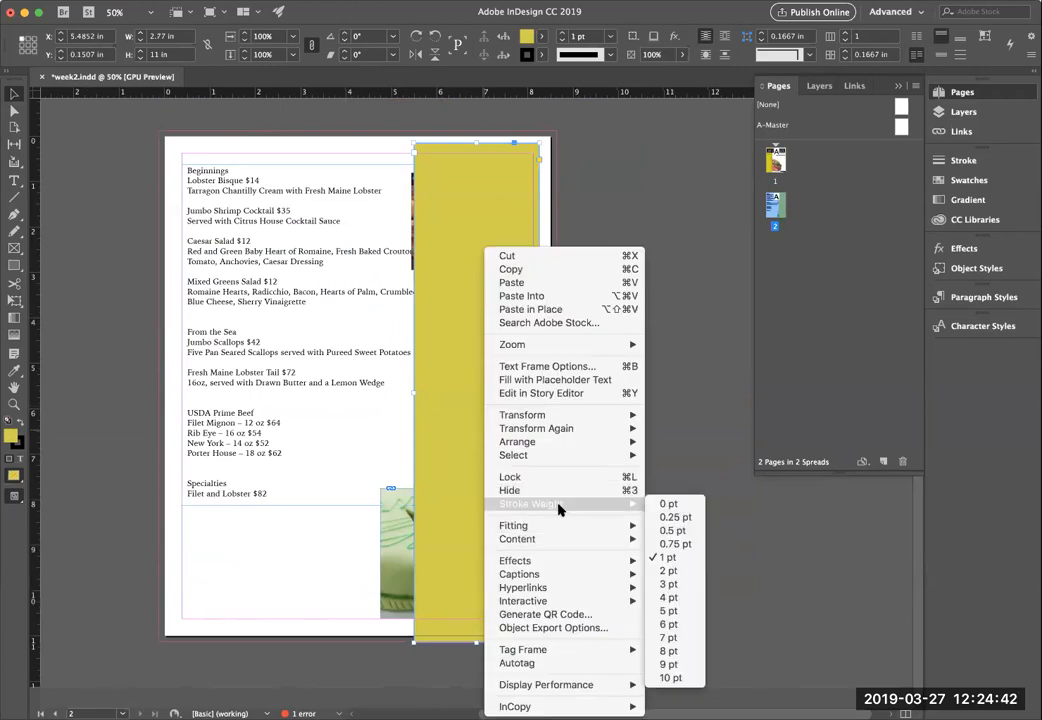
pyautogui.moveTo(550, 440)
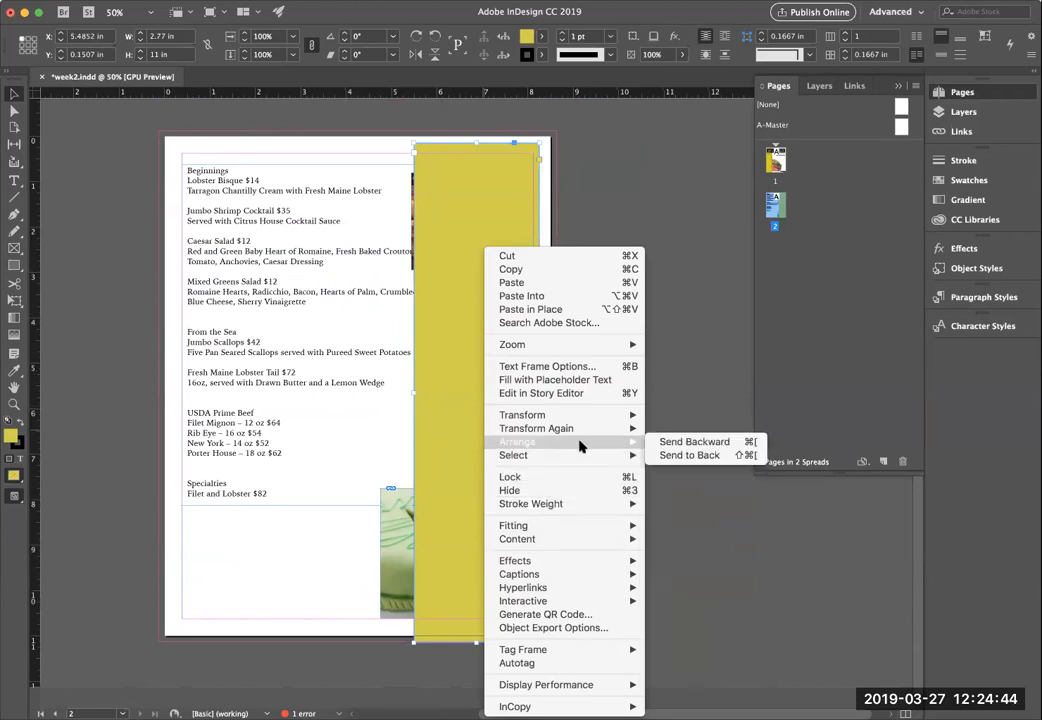
pyautogui.click(677, 458)
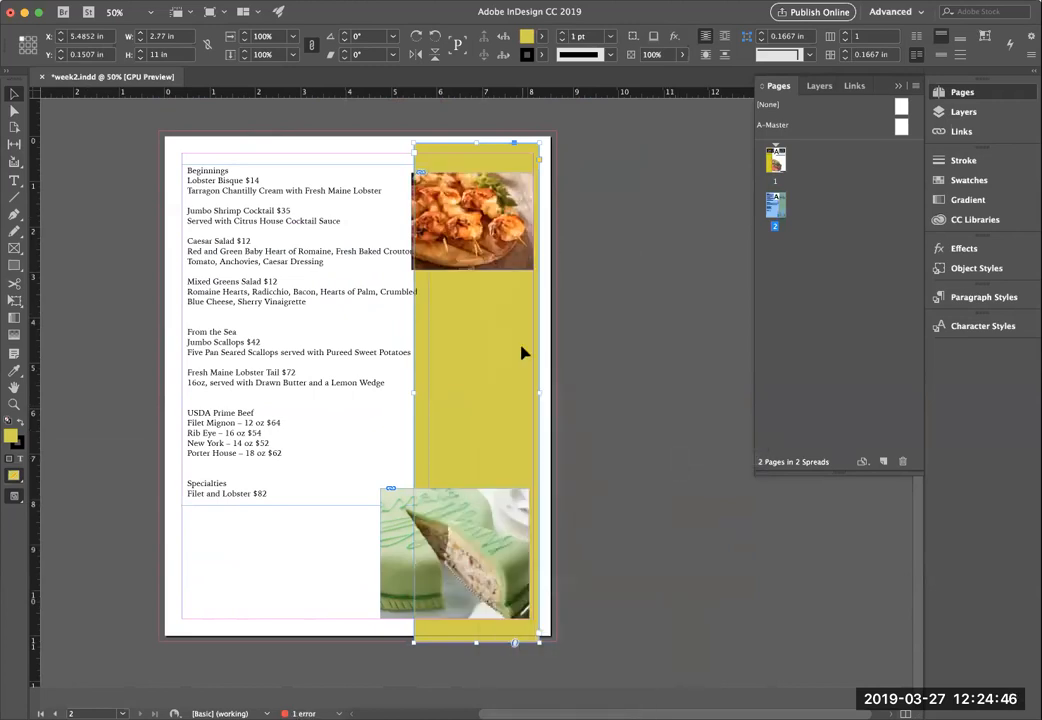
# Step: Align the yellow band with the page's right bleed at X 5.855, Y -0.125 in, and extend its height to 11.25 in
pyautogui.moveTo(510, 360); pyautogui.dragTo(530, 349)
pyautogui.moveTo(555, 630); pyautogui.dragTo(557, 640)
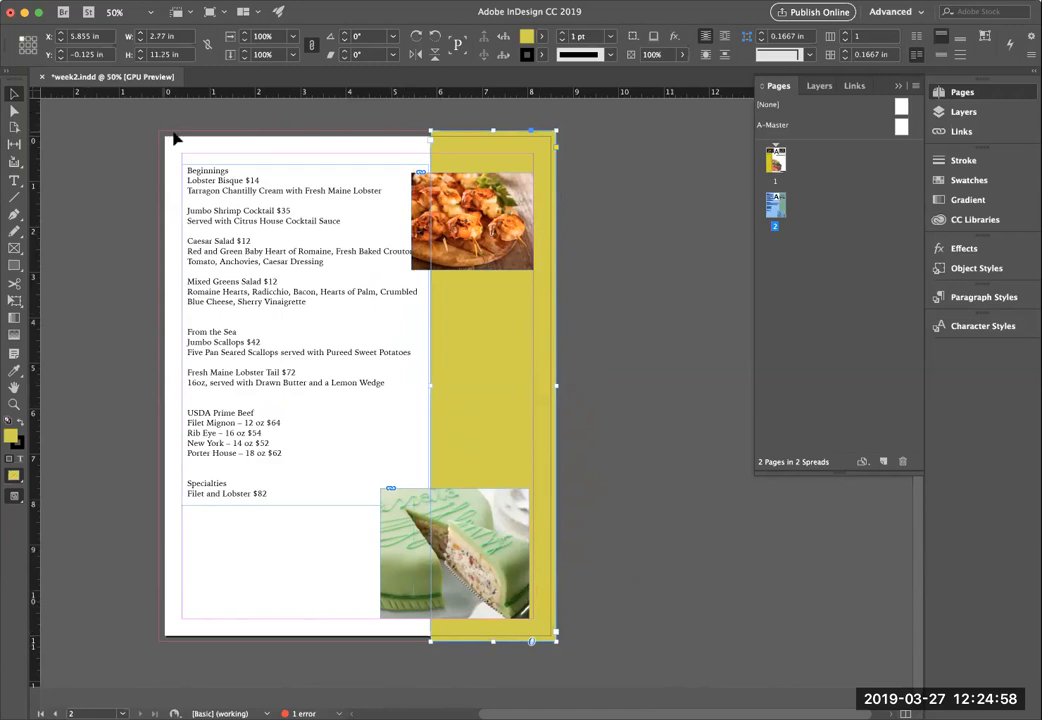
pyautogui.click(600, 259)
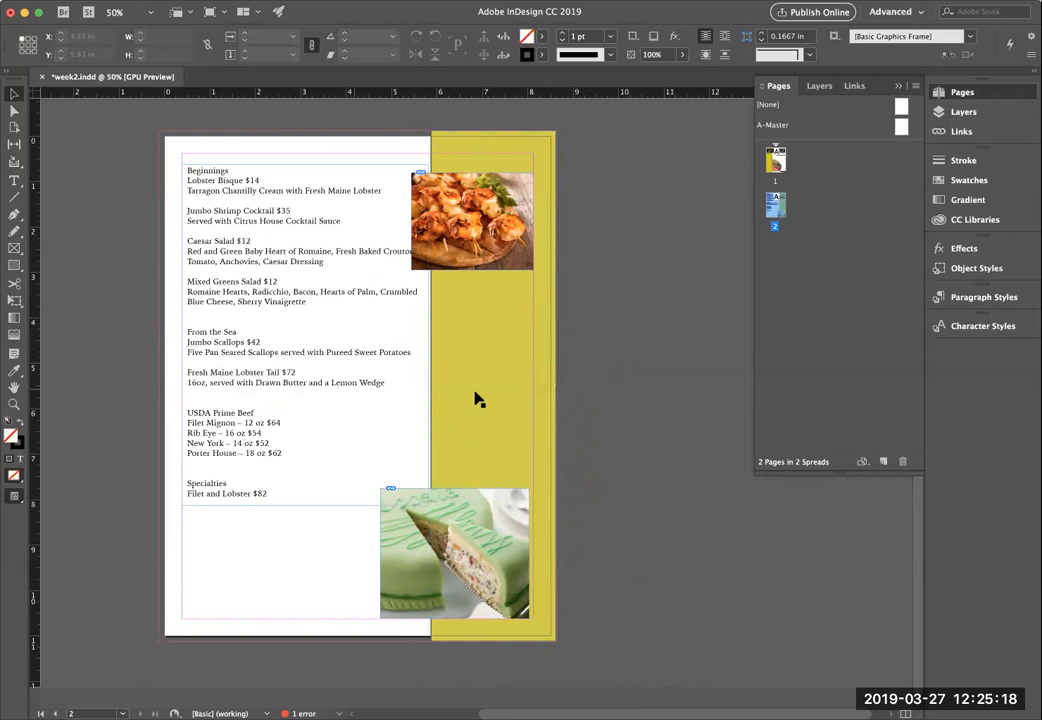
# Step: Select all the menu text on page 2 and set its left indent to 0.25 in
pyautogui.click(212, 192)
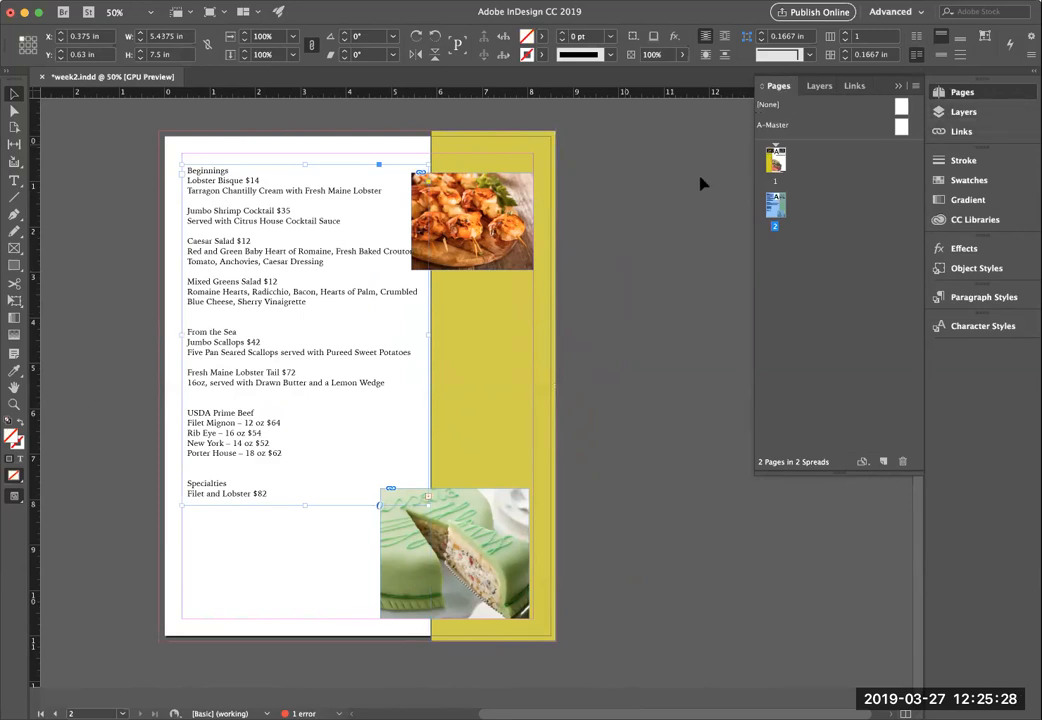
pyautogui.click(956, 91)
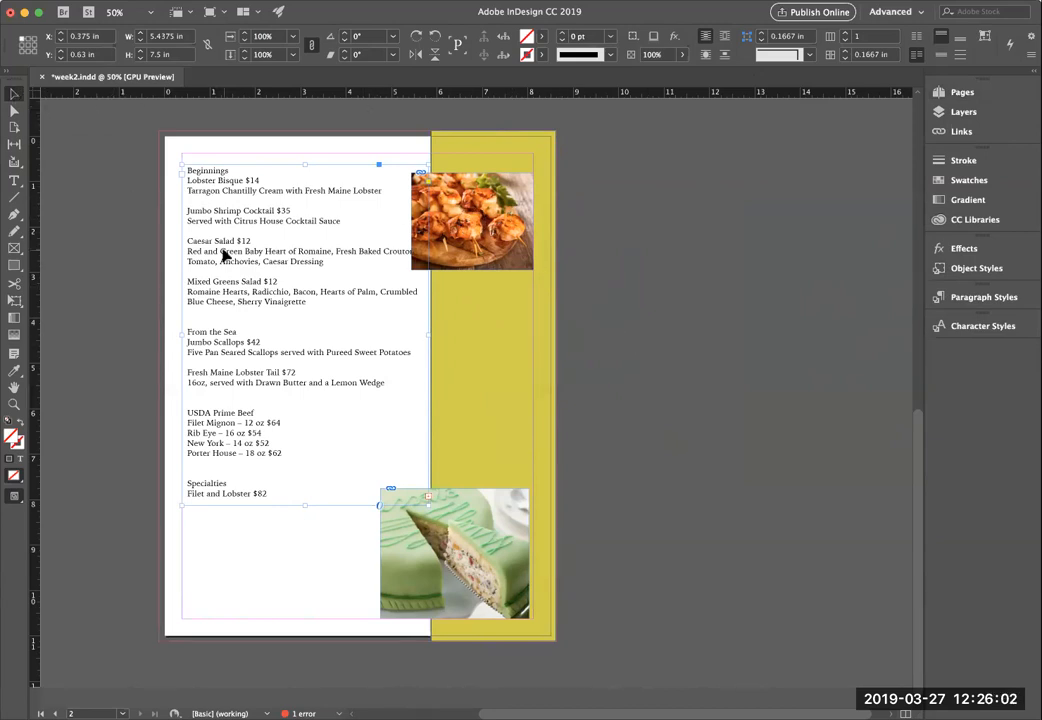
pyautogui.click(960, 297)
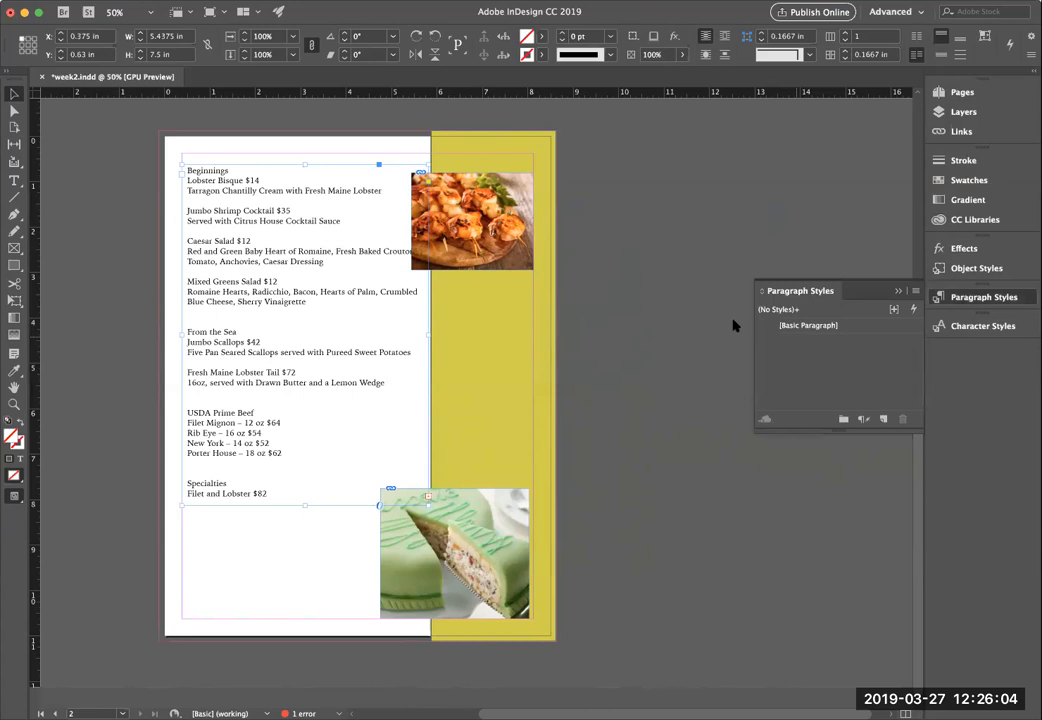
pyautogui.tripleClick(205, 190)
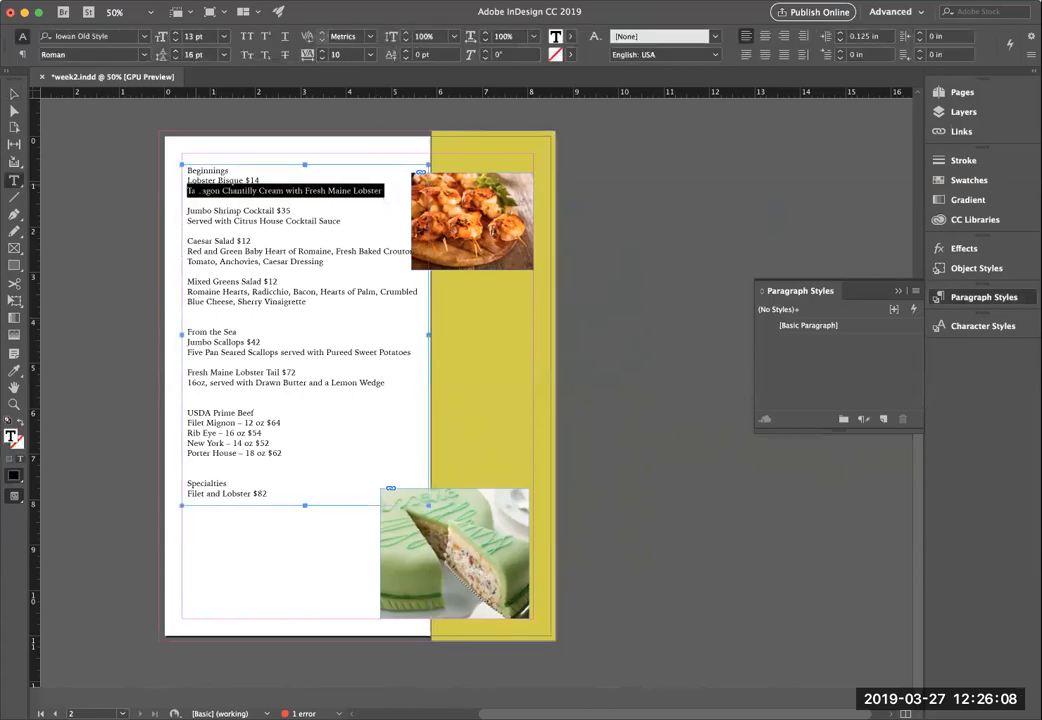
pyautogui.press('super+a')
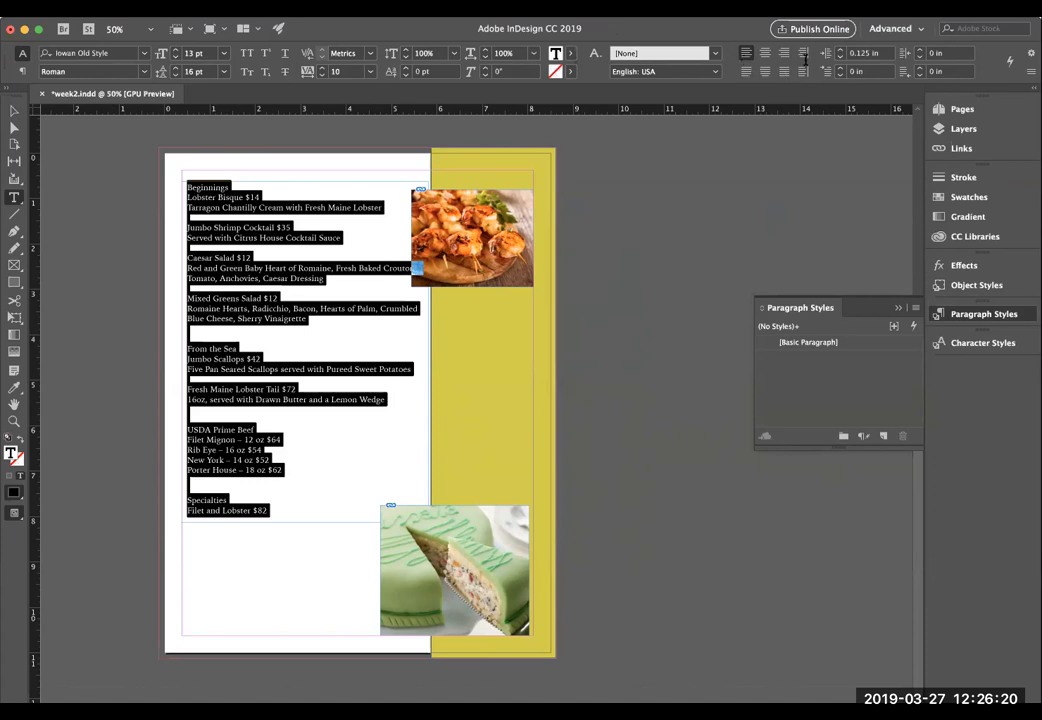
pyautogui.click(840, 51)
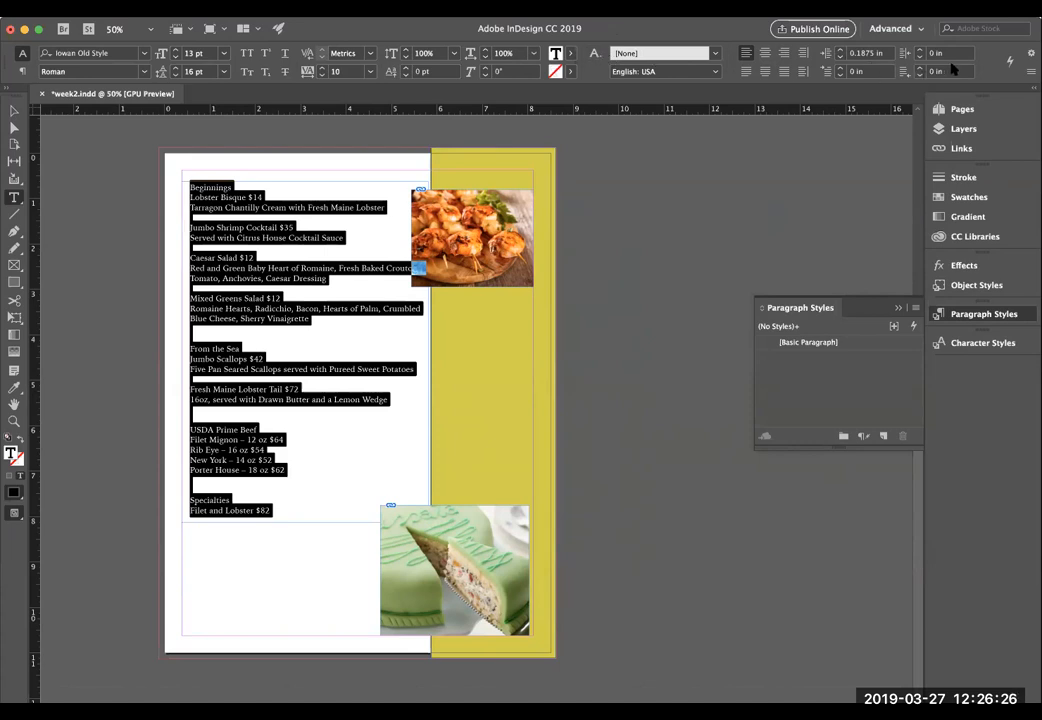
pyautogui.click(840, 51)
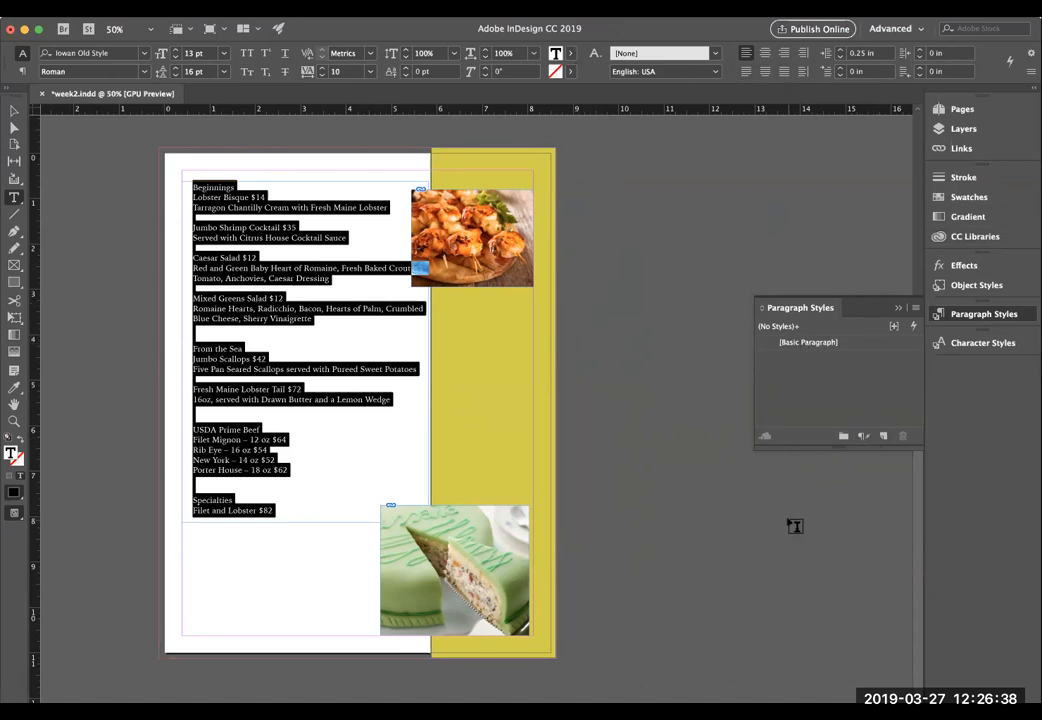
# Step: Create a paragraph style from the selected menu text and name it Main Paragraph
pyautogui.click(883, 437)
pyautogui.doubleClick(803, 358)
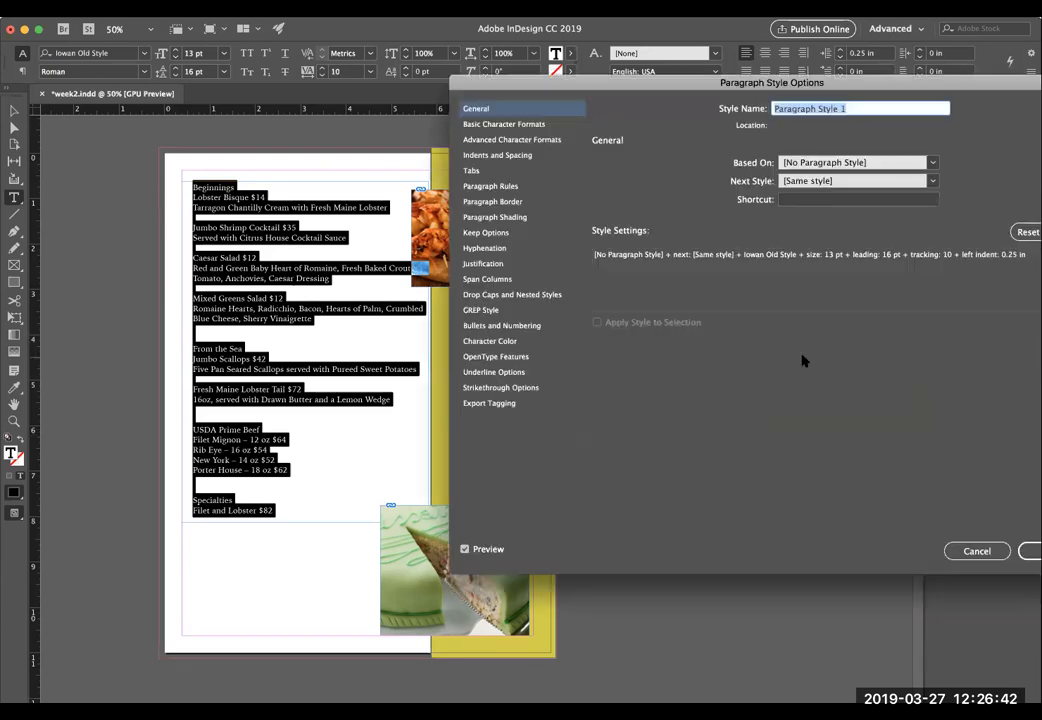
pyautogui.press('Escape')
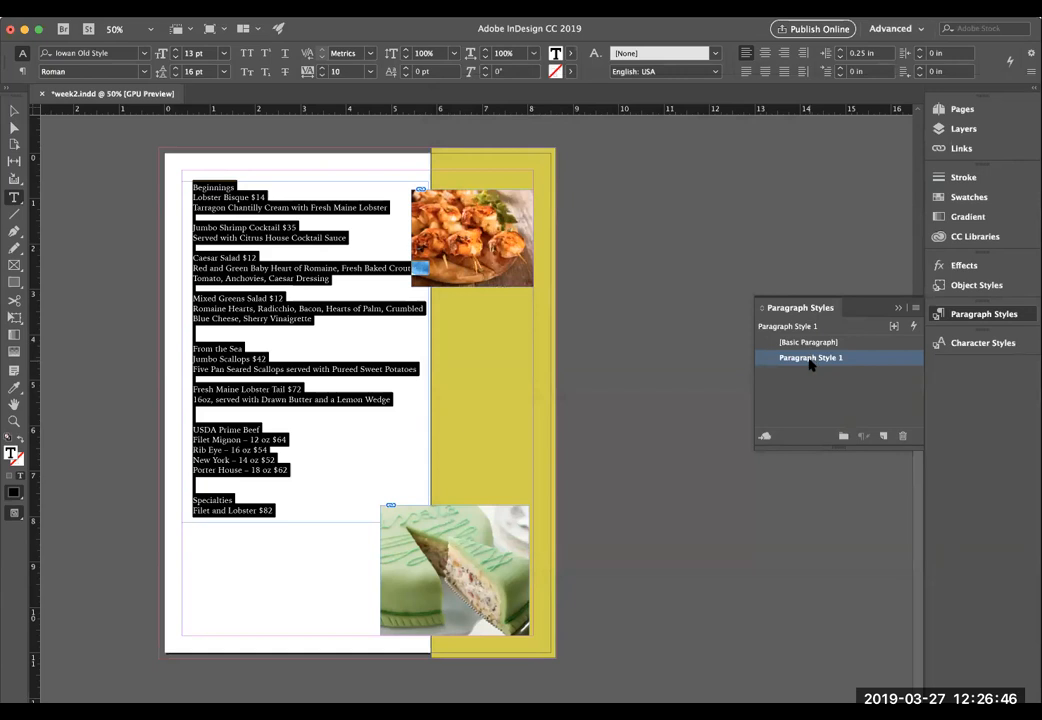
pyautogui.click(811, 362)
pyautogui.click(852, 358)
pyautogui.moveTo(852, 358); pyautogui.dragTo(787, 361)
pyautogui.write('H')
pyautogui.write('Main')
pyautogui.write(' Pa')
pyautogui.write('rag')
pyautogui.write('raph')
pyautogui.click(842, 400)
# Step: Open the options of the Main Paragraph style at its basic character formats
pyautogui.doubleClick(815, 359)
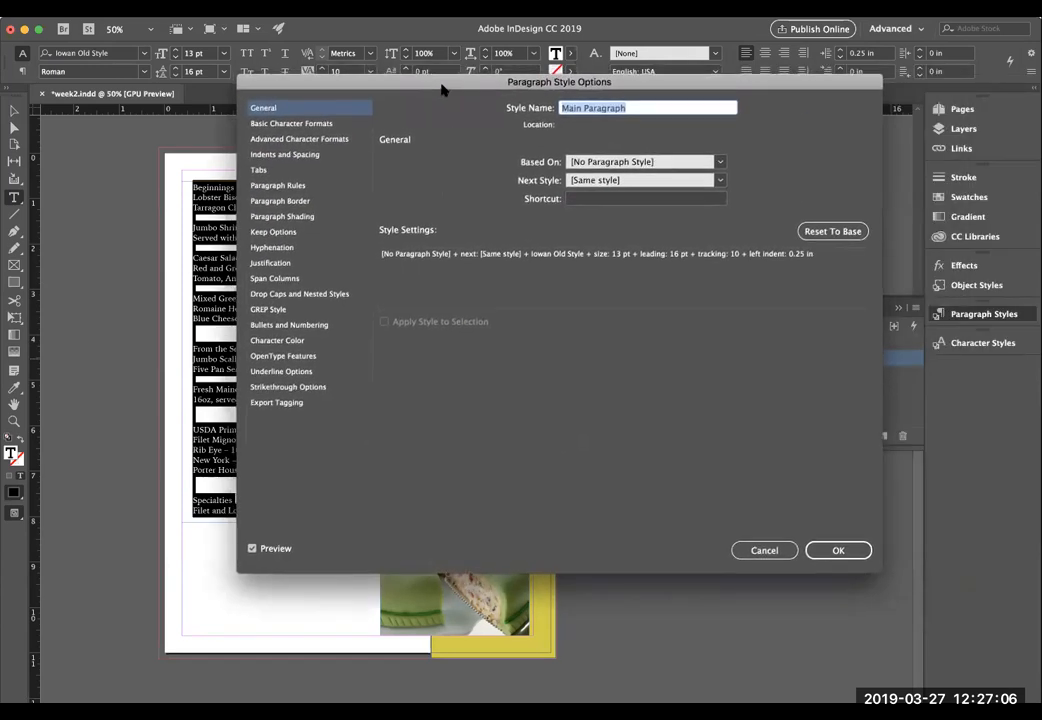
pyautogui.click(285, 124)
pyautogui.click(284, 155)
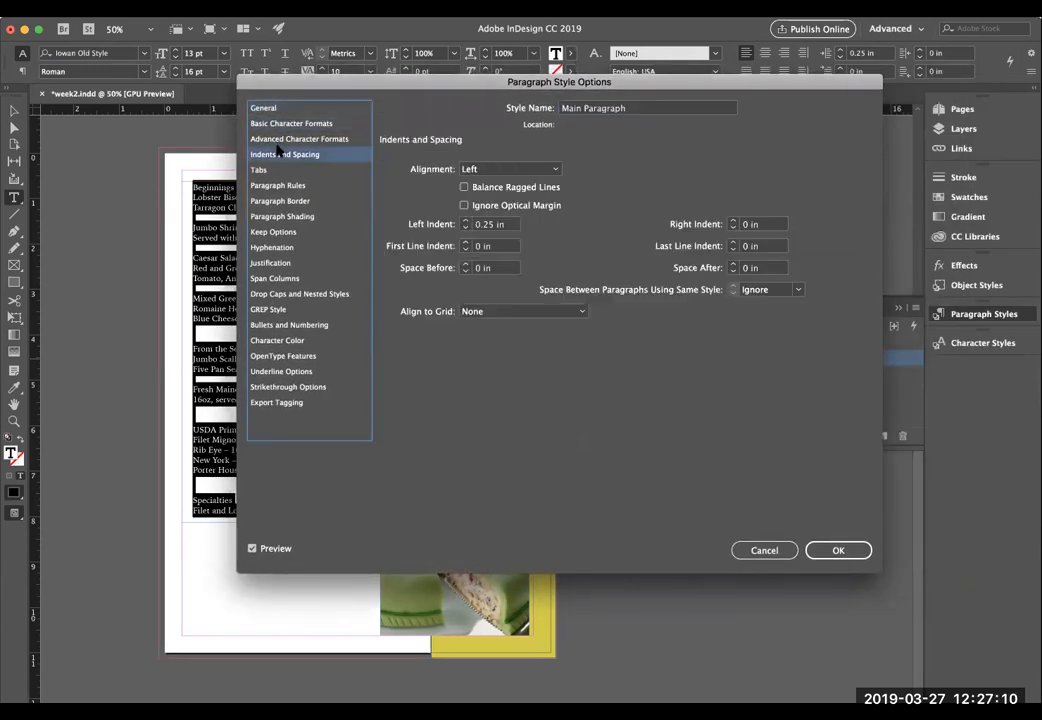
pyautogui.click(270, 124)
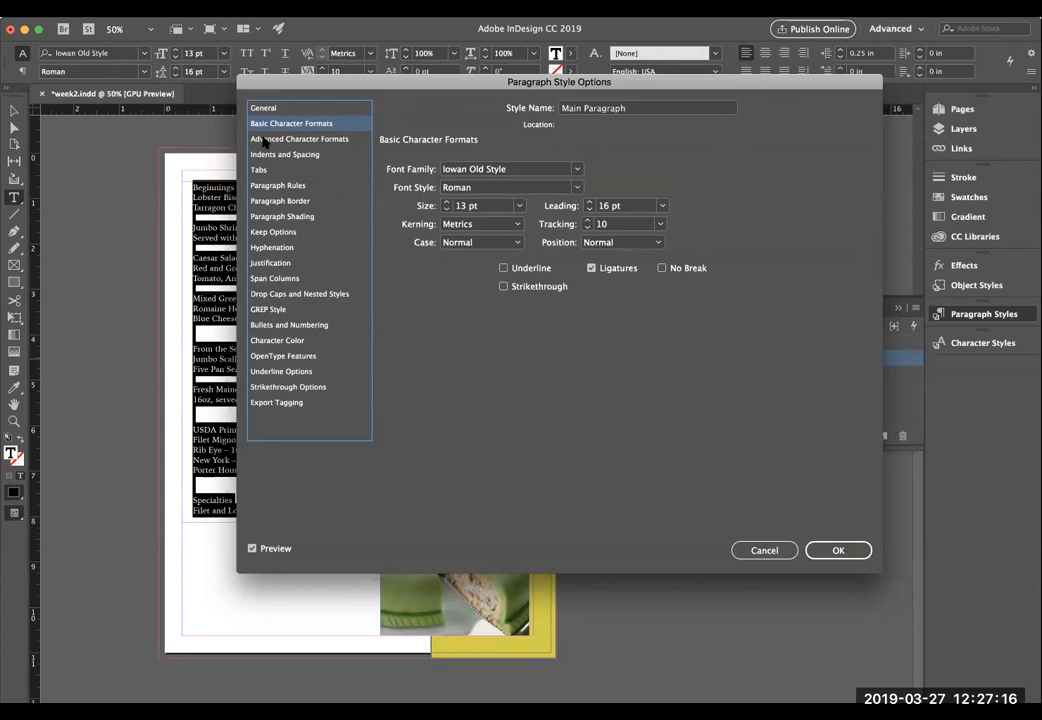
# Step: Try Kailasa and Papyrus as the font family of the Main Paragraph style
pyautogui.click(577, 170)
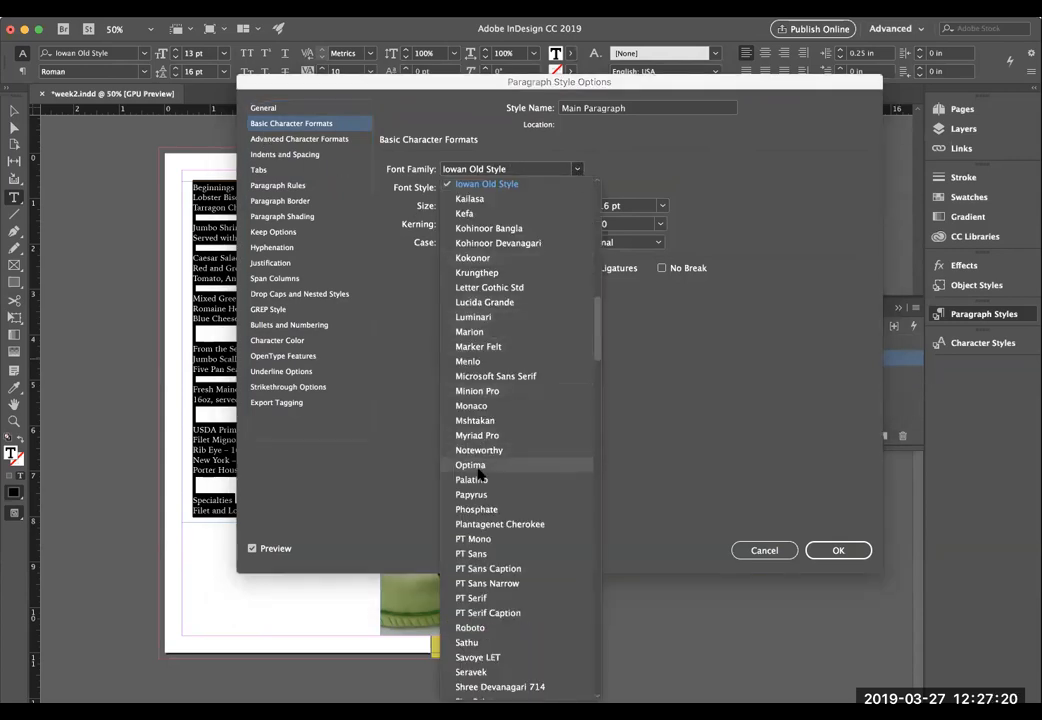
pyautogui.click(470, 198)
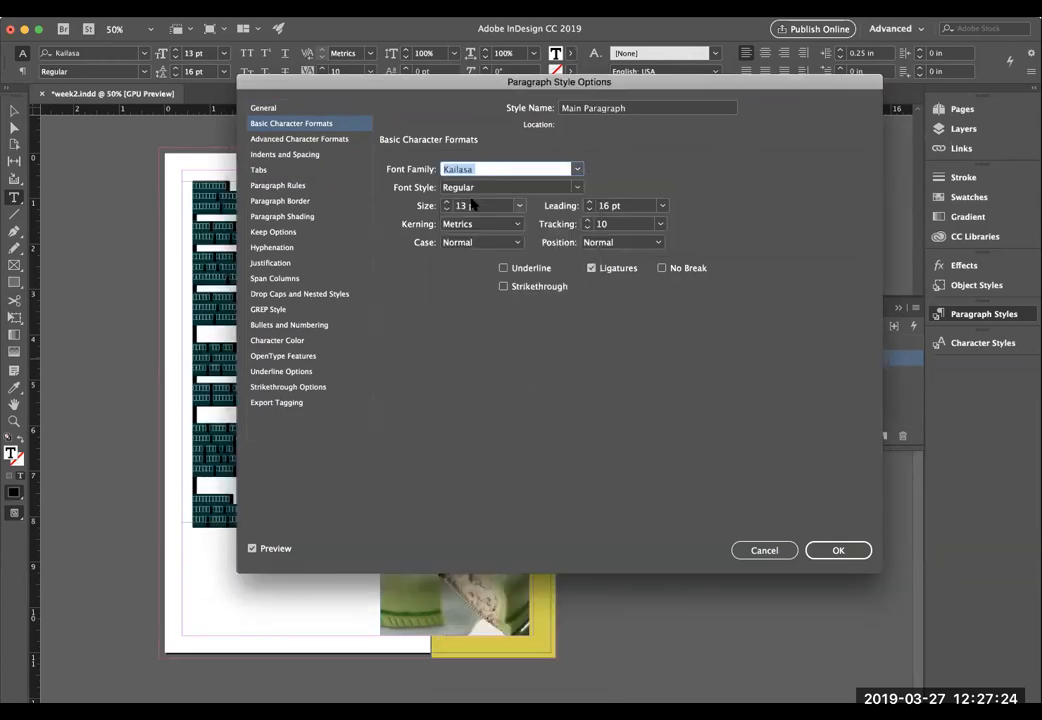
pyautogui.click(582, 170)
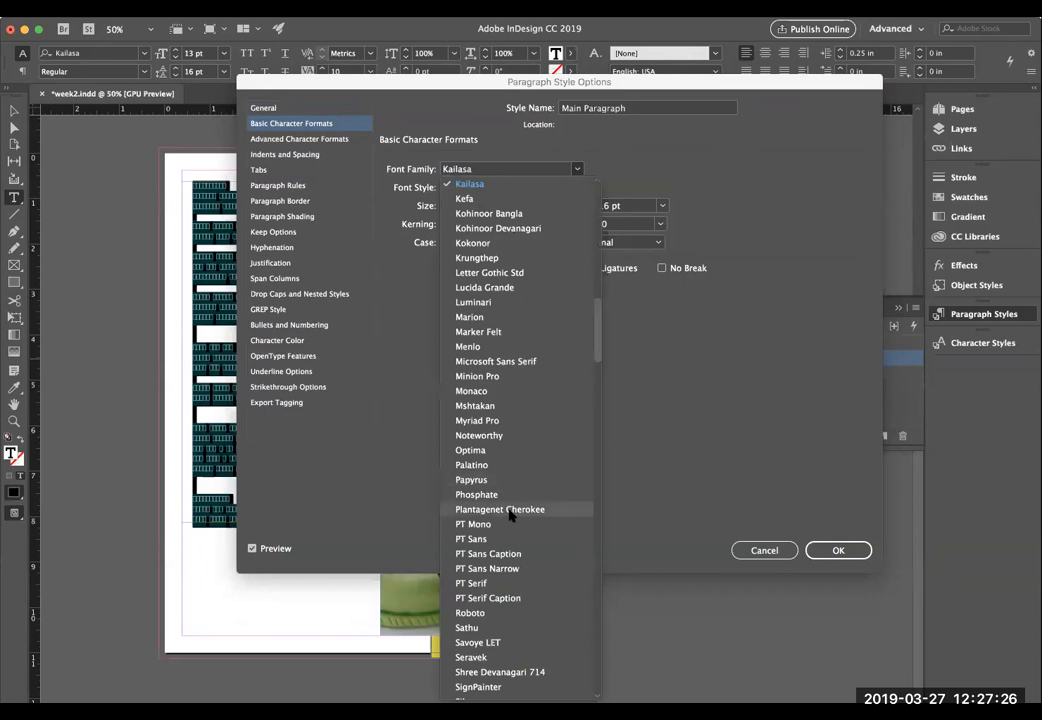
pyautogui.click(497, 482)
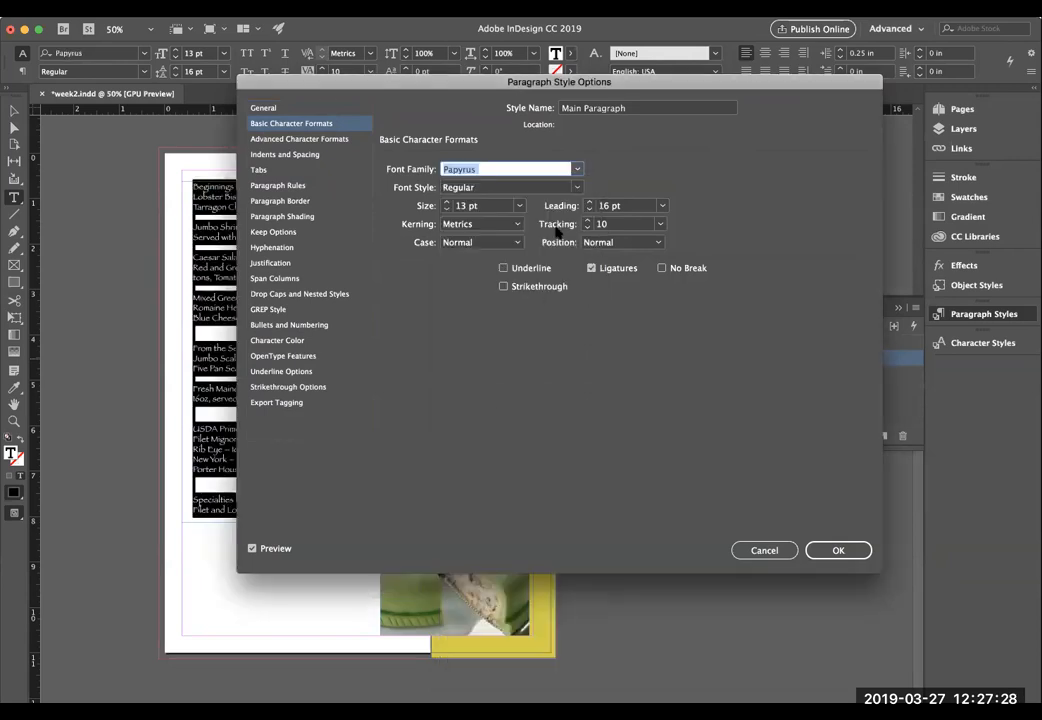
# Step: Set the Main Paragraph style's font family to Book Antiqua
pyautogui.click(577, 171)
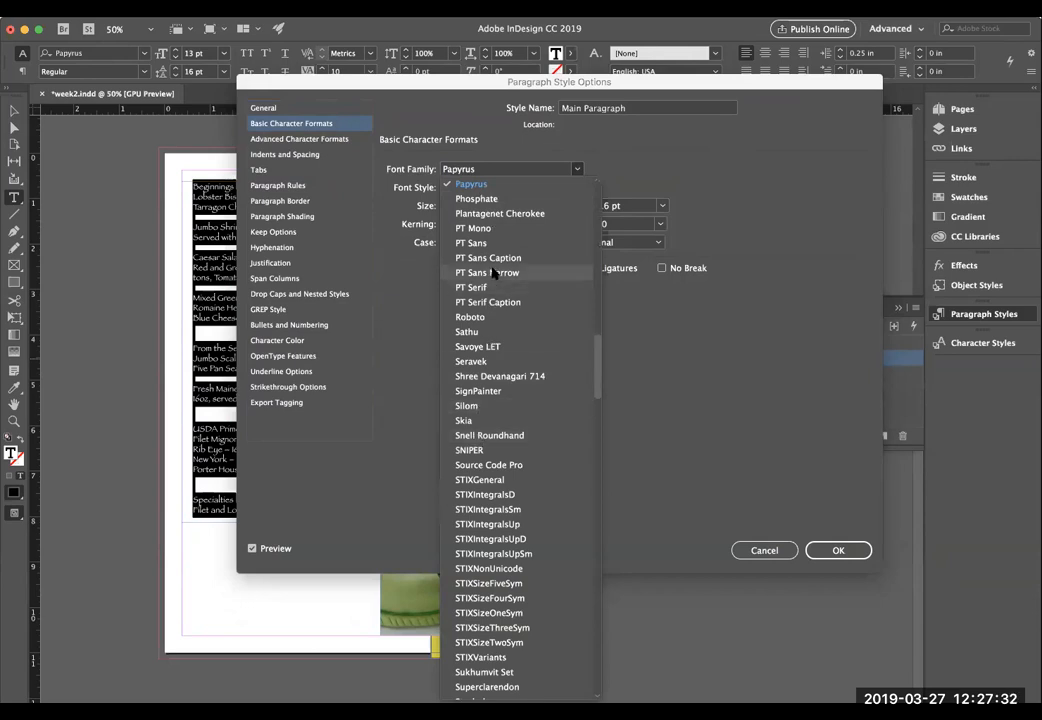
pyautogui.scroll(-10, 492, 272)
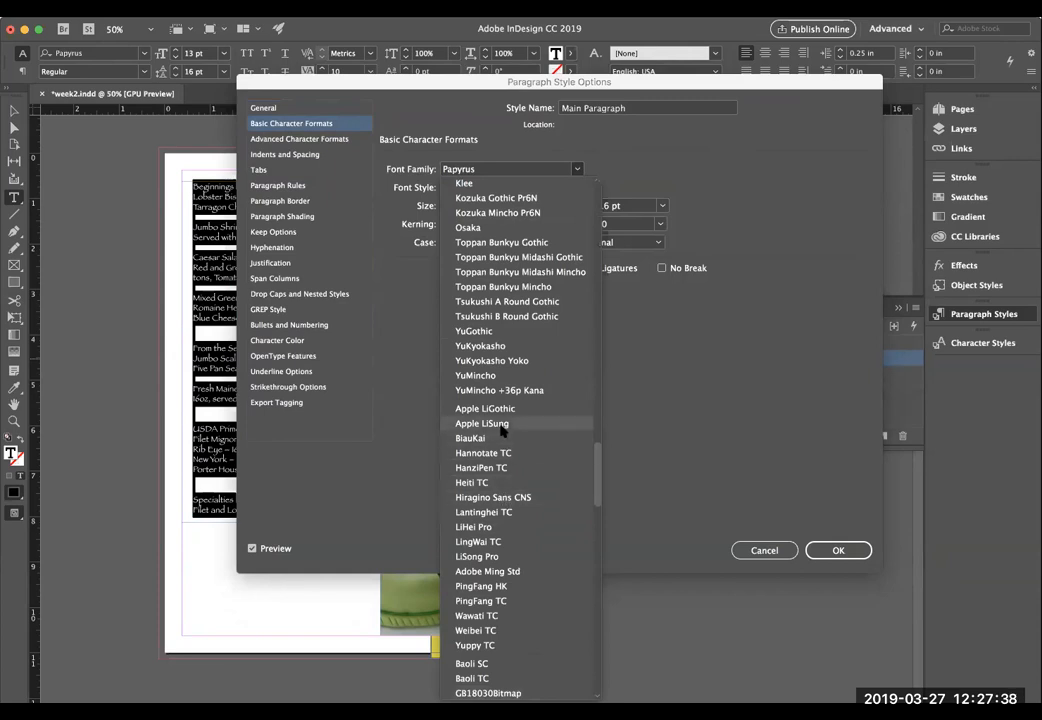
pyautogui.scroll(-5, 507, 570)
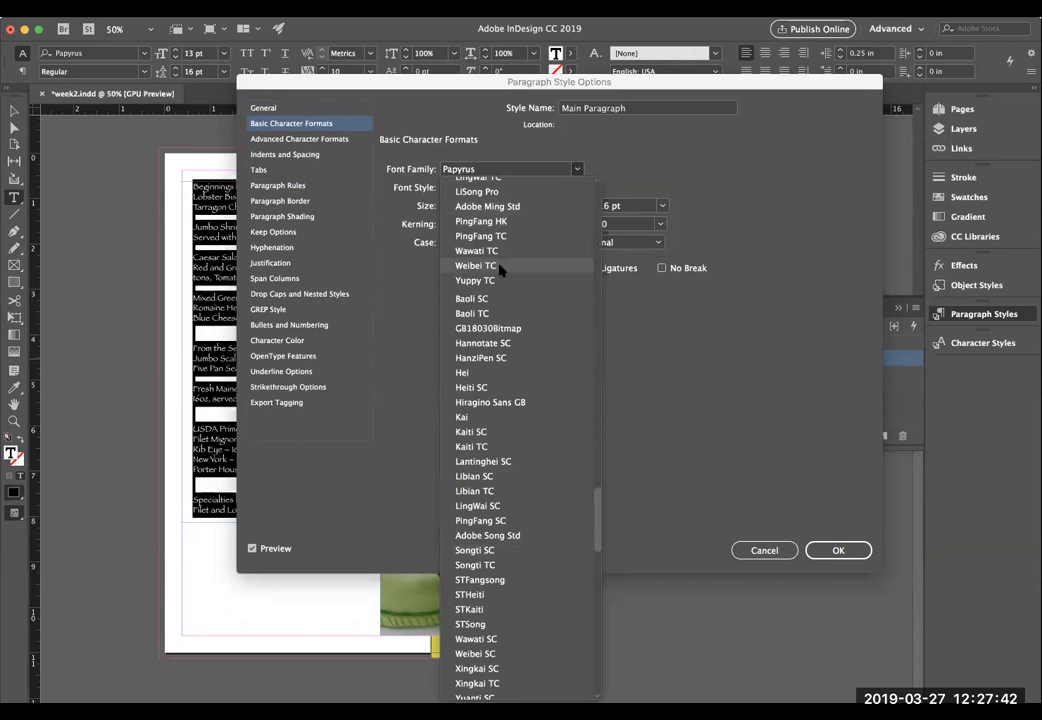
pyautogui.scroll(20, 500, 268)
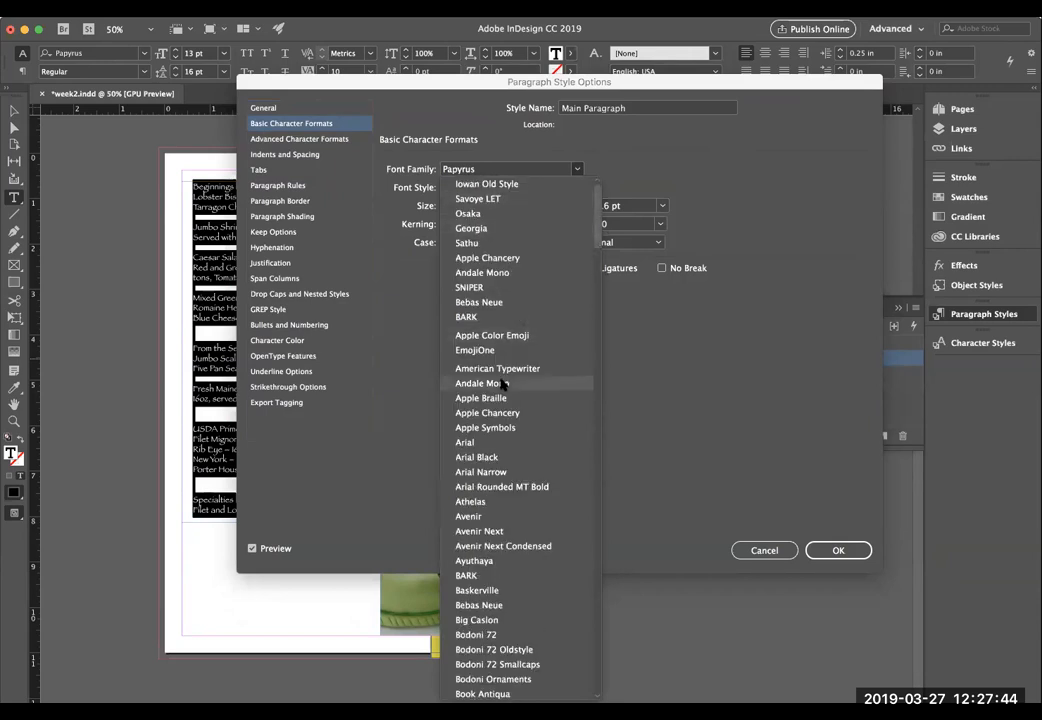
pyautogui.scroll(-6, 503, 384)
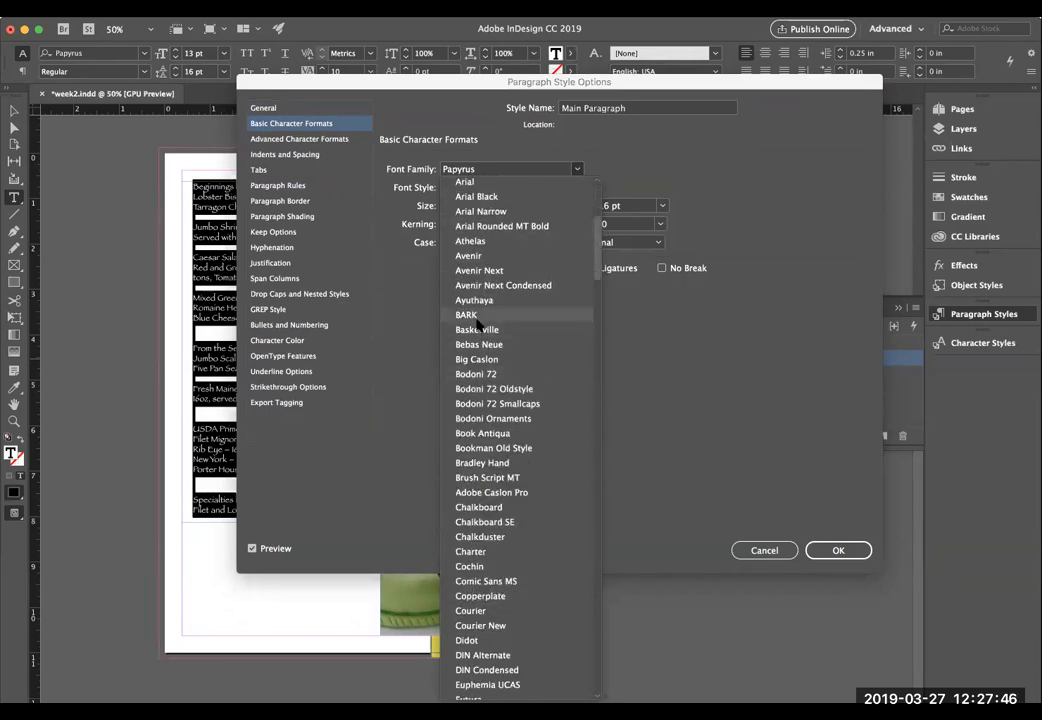
pyautogui.click(481, 433)
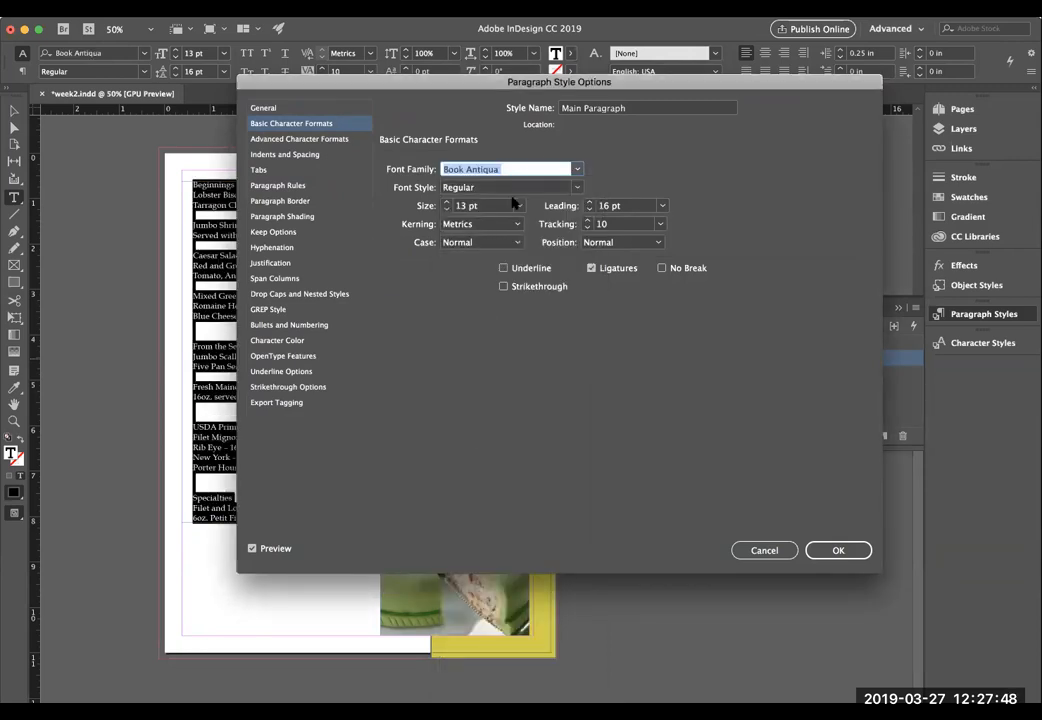
# Step: Try a 0.125 in first line indent in the Main Paragraph style, and return it to 0 in
pyautogui.click(298, 141)
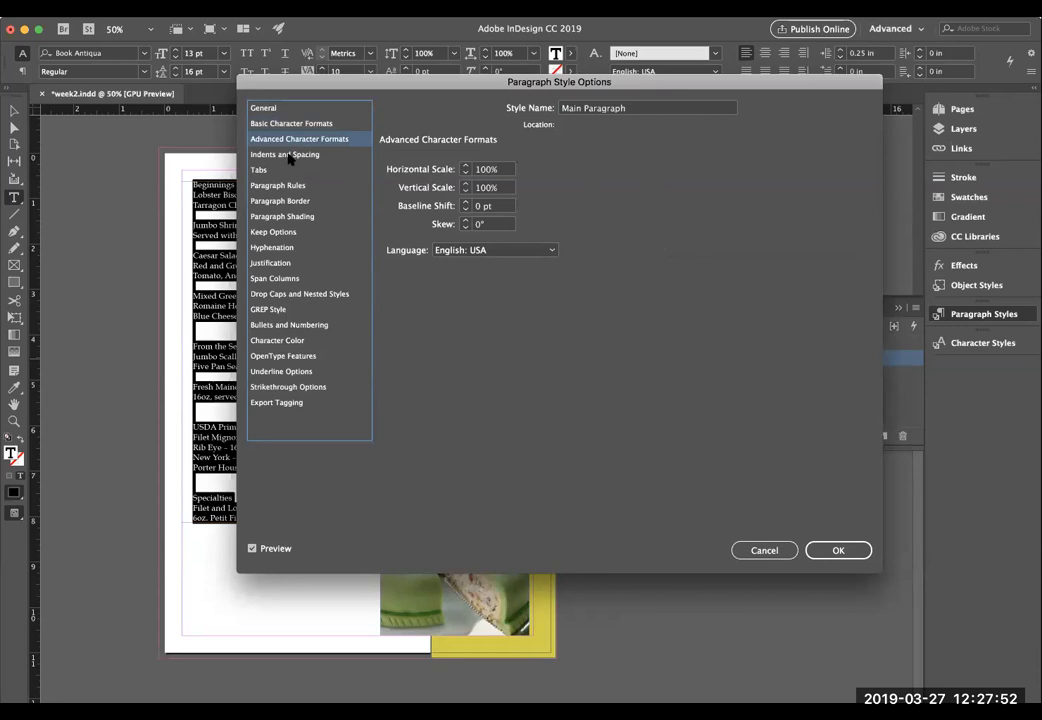
pyautogui.click(290, 157)
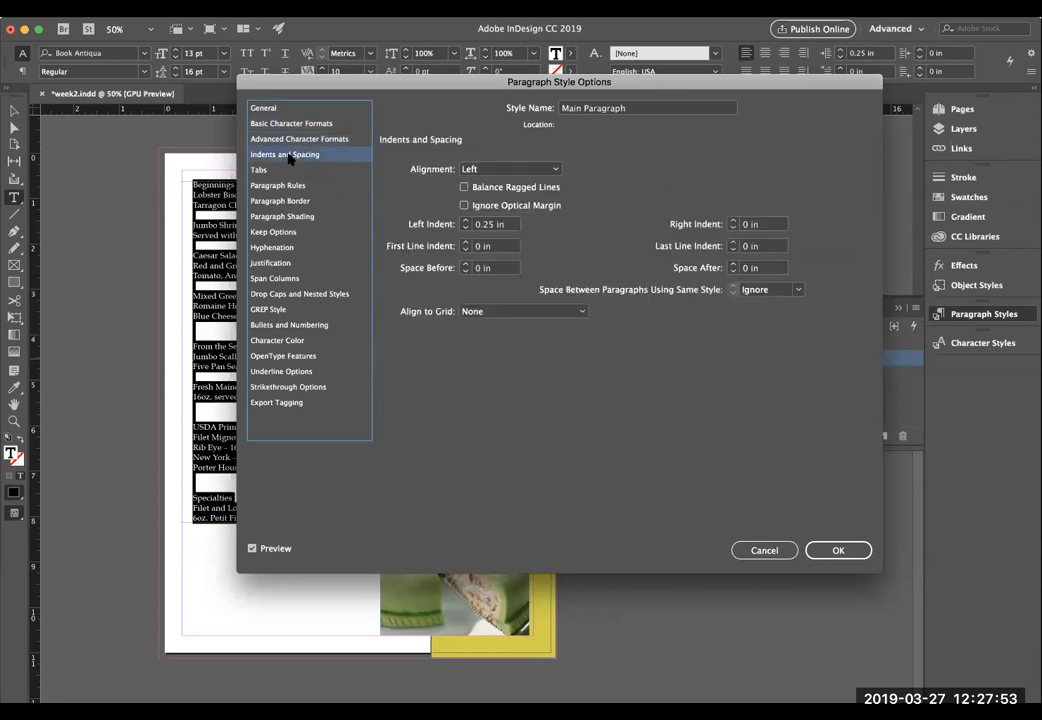
pyautogui.click(466, 243)
pyautogui.click(466, 243)
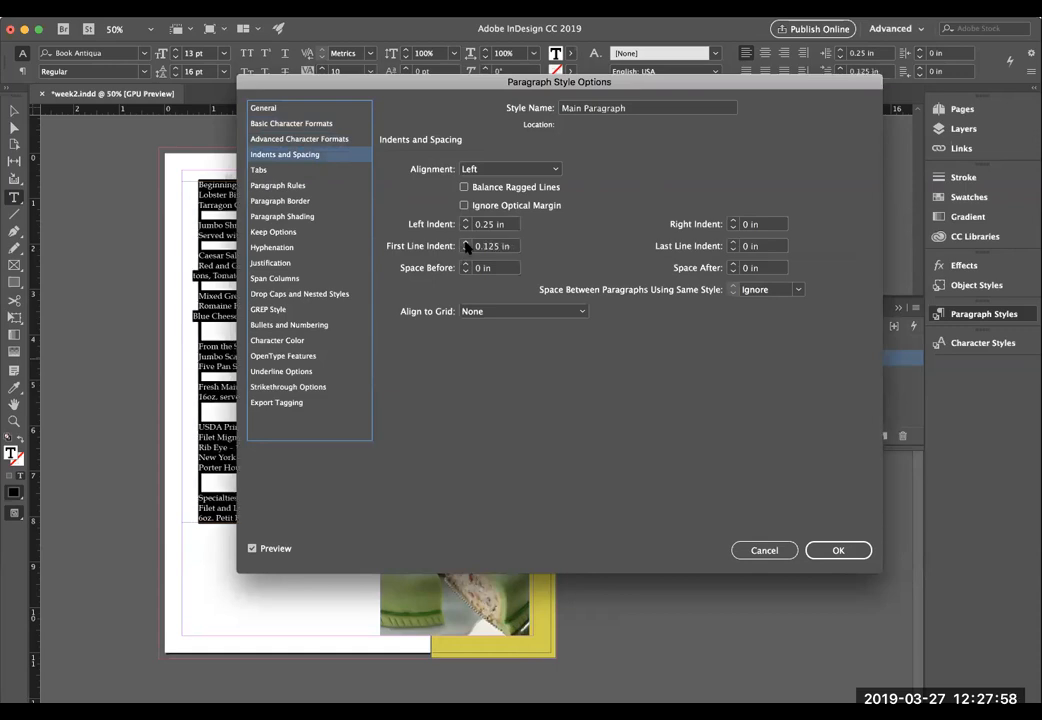
pyautogui.click(466, 249)
pyautogui.click(466, 249)
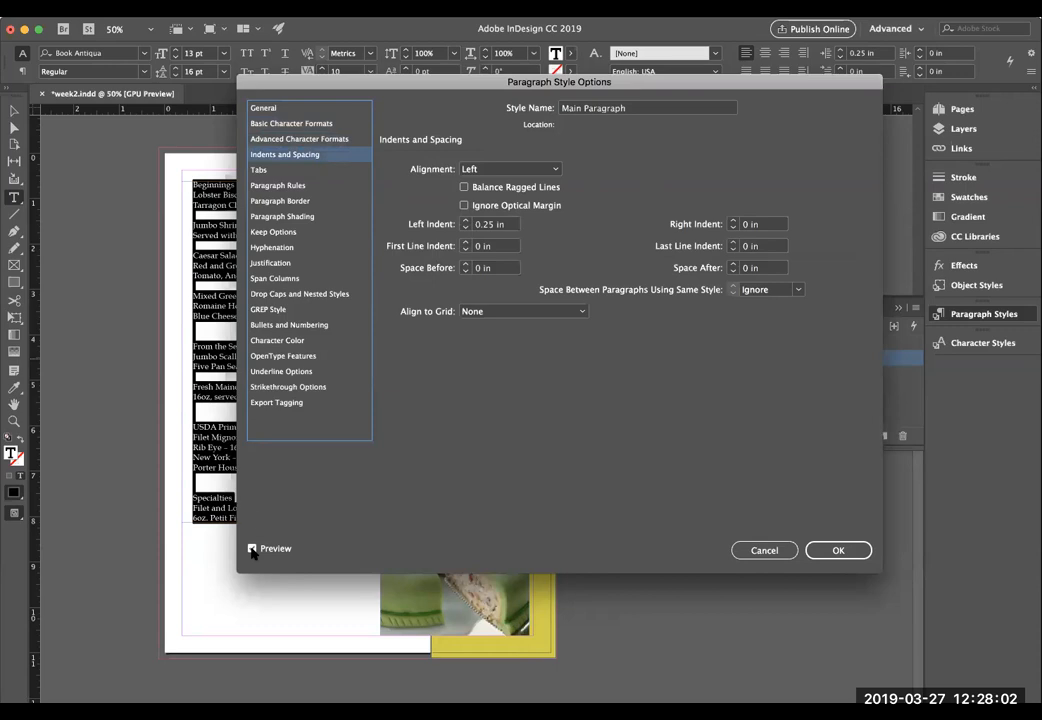
# Step: Uncover the menu text behind the style options and compare it with the style preview off and on
pyautogui.moveTo(302, 86); pyautogui.dragTo(438, 88)
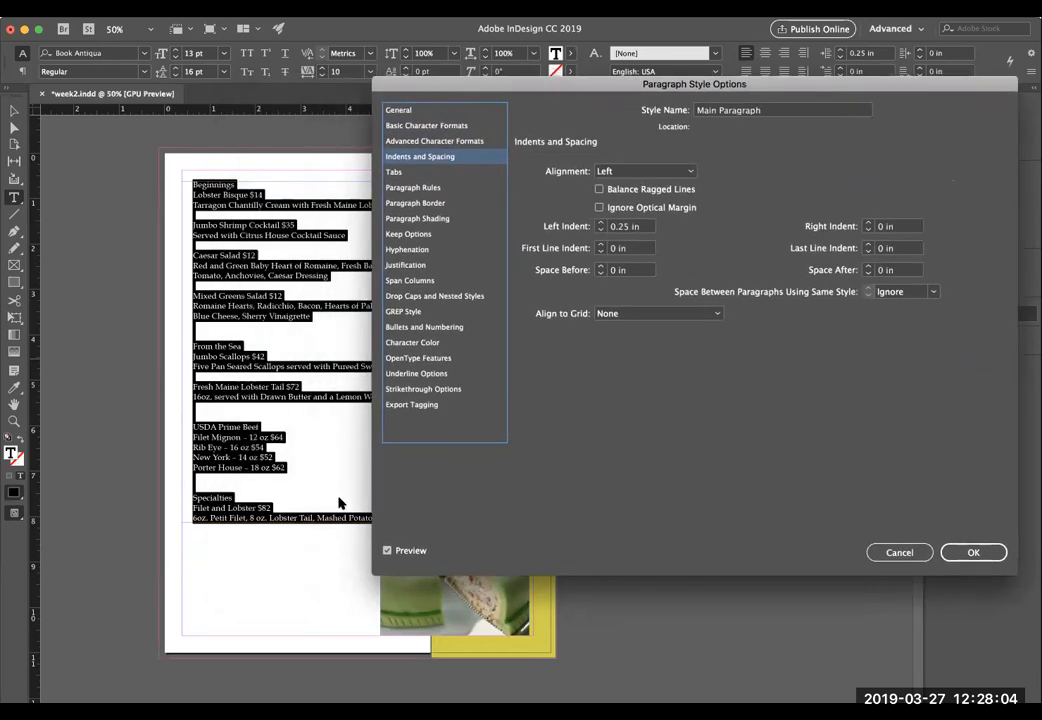
pyautogui.click(387, 551)
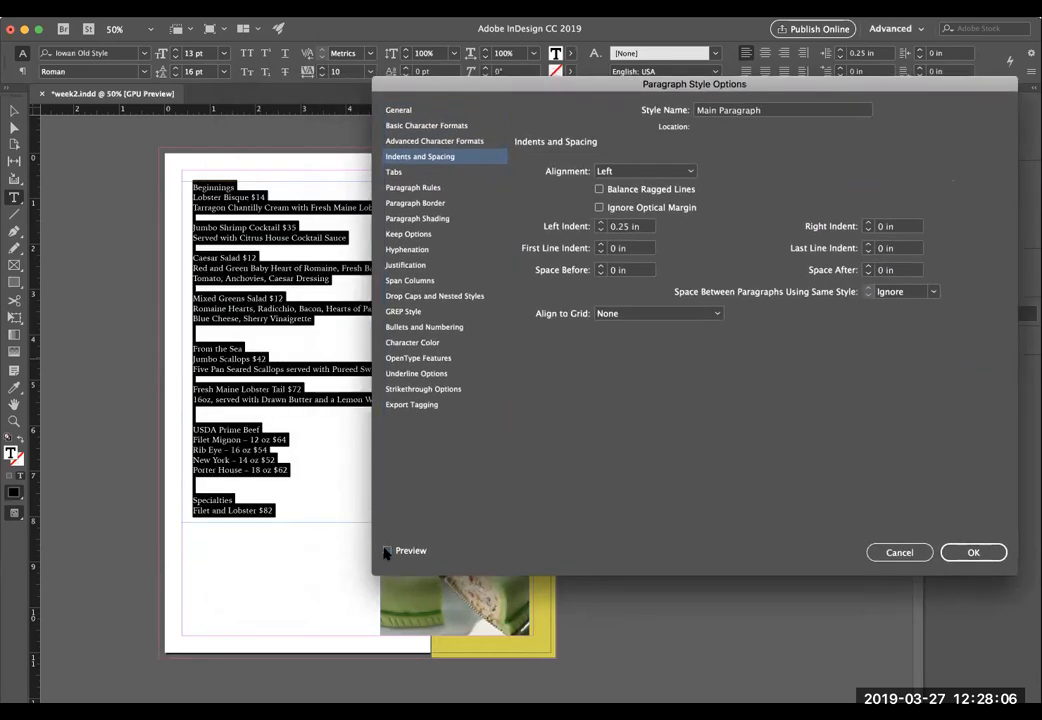
pyautogui.click(388, 551)
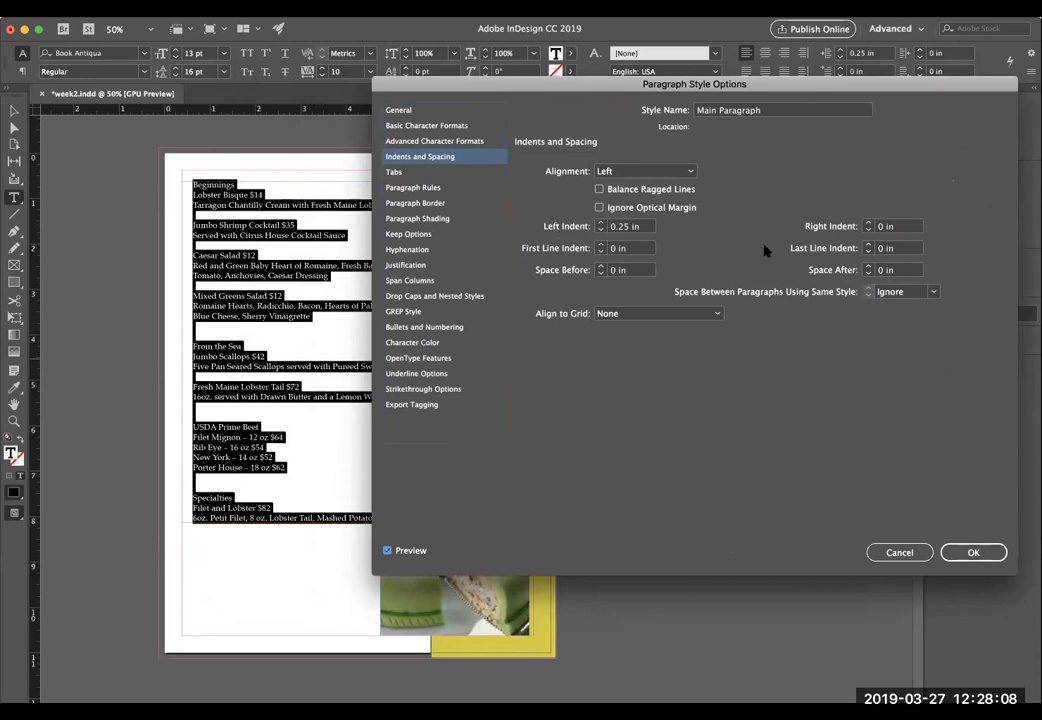
# Step: Try raising the Main Paragraph style's right and left indents by one increment, reversing each change
pyautogui.click(868, 224)
pyautogui.click(868, 230)
pyautogui.click(600, 223)
pyautogui.click(600, 230)
# Step: Examine the Main Paragraph style's settings for tabs, paragraph rules, shading, border, bullets and numbering, and GREP style
pyautogui.click(394, 173)
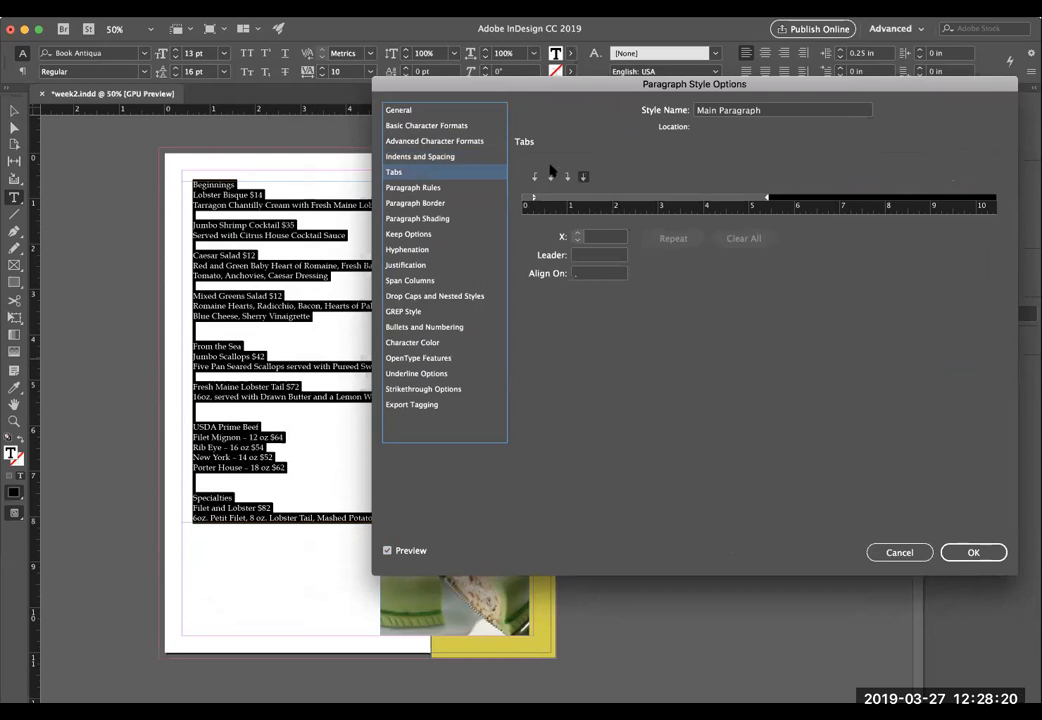
pyautogui.click(428, 188)
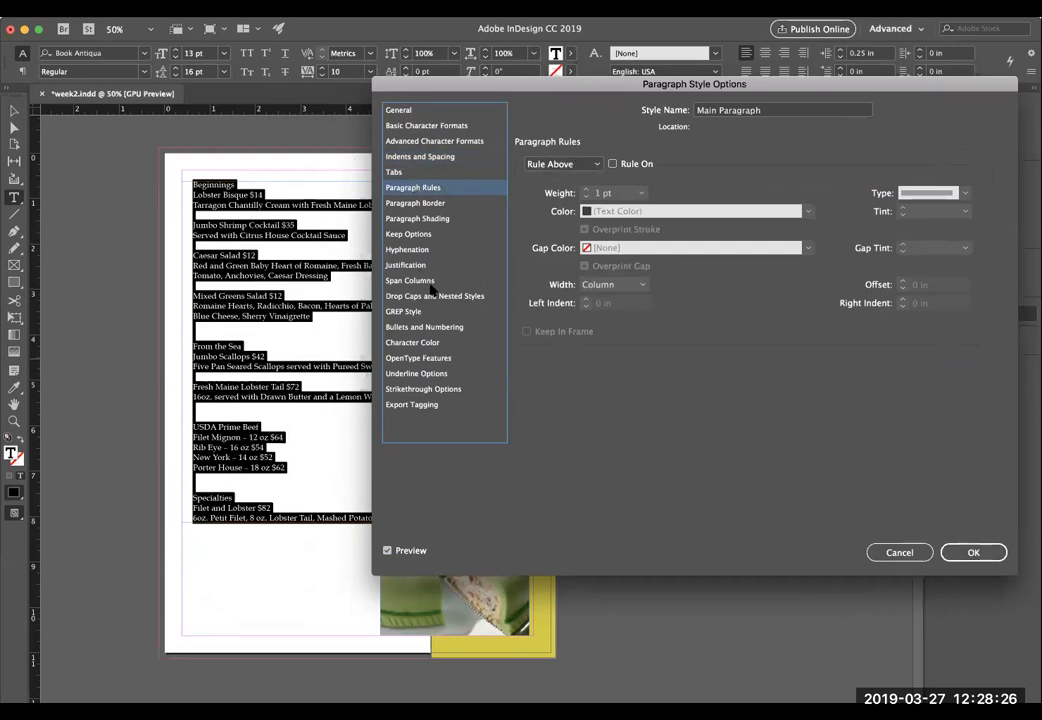
pyautogui.click(405, 234)
pyautogui.click(408, 218)
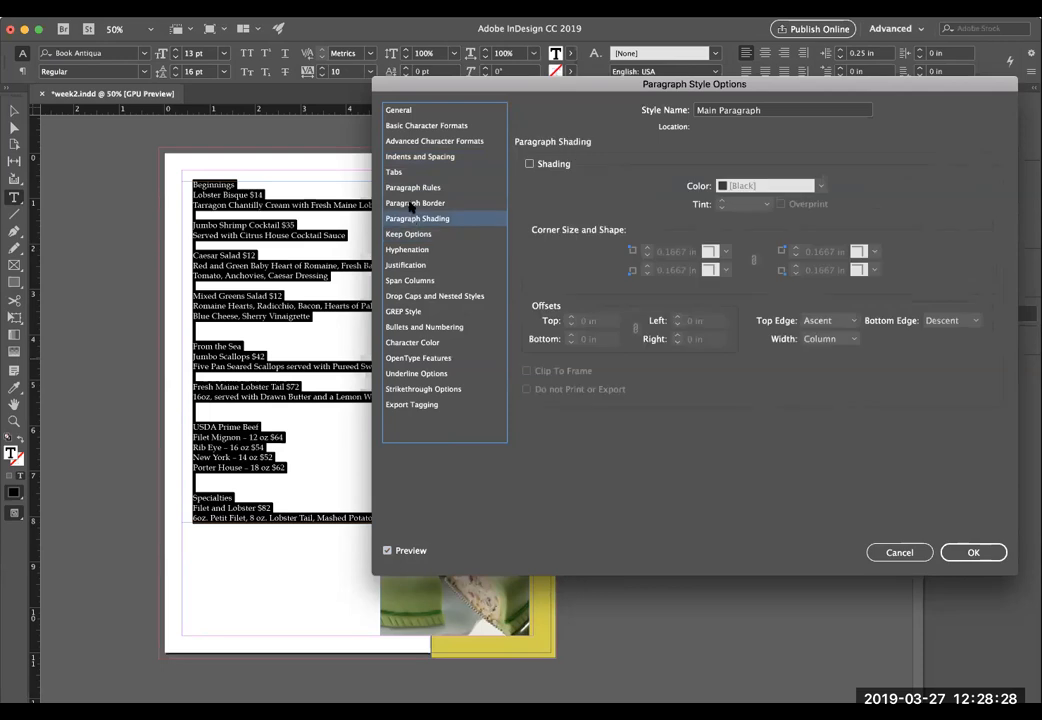
pyautogui.click(409, 203)
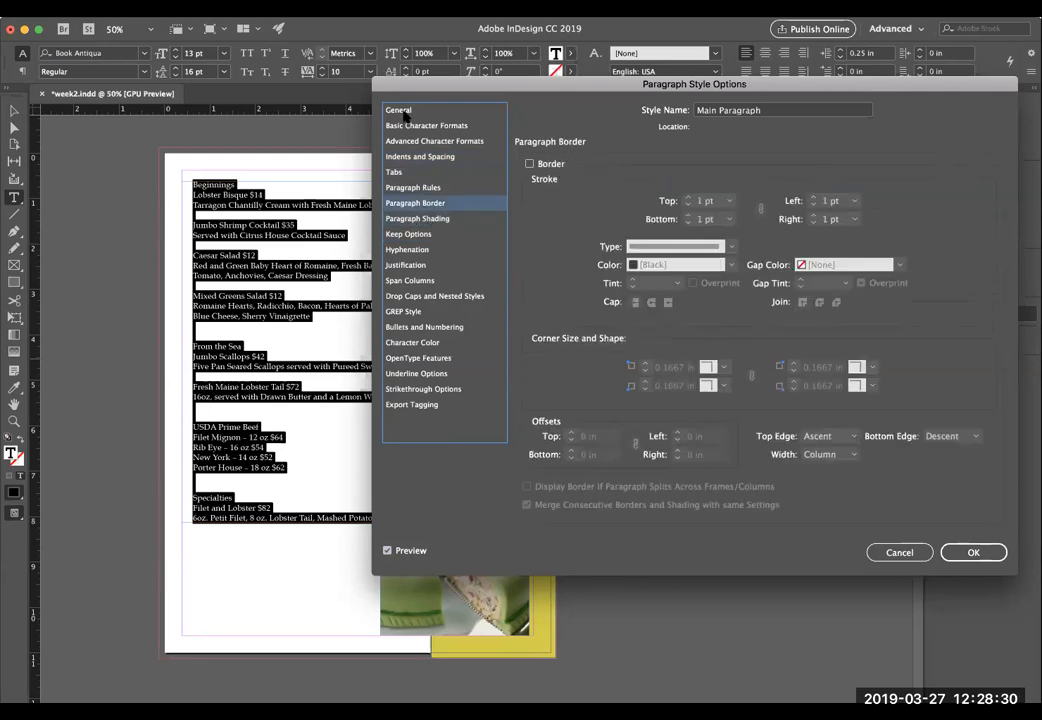
pyautogui.click(423, 343)
pyautogui.click(410, 330)
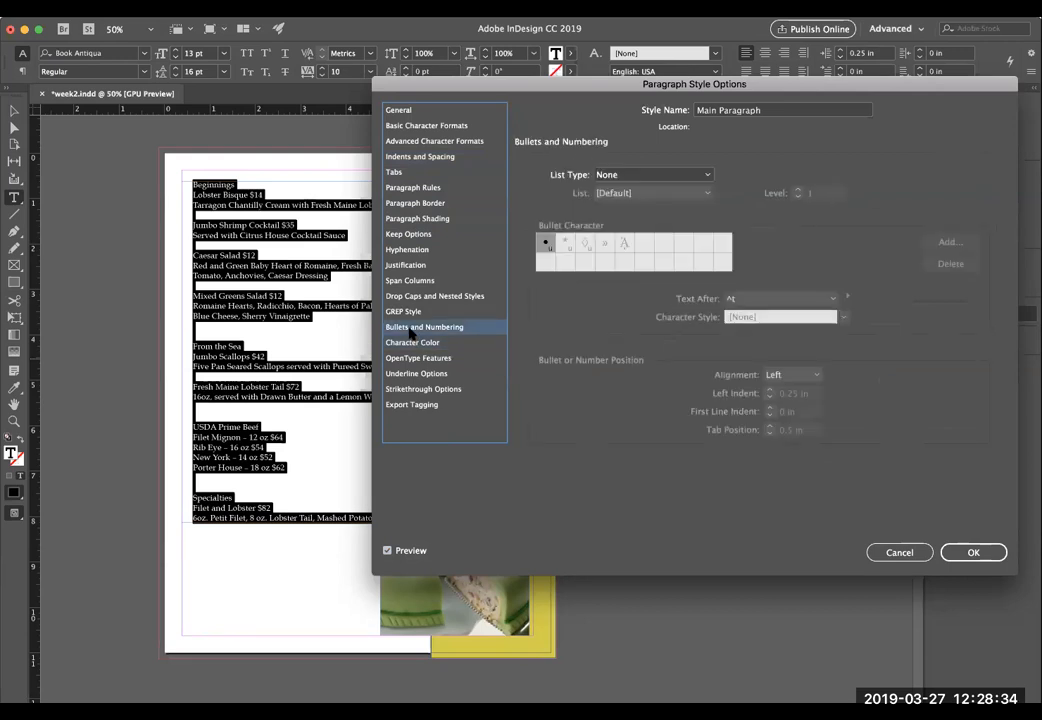
pyautogui.click(403, 312)
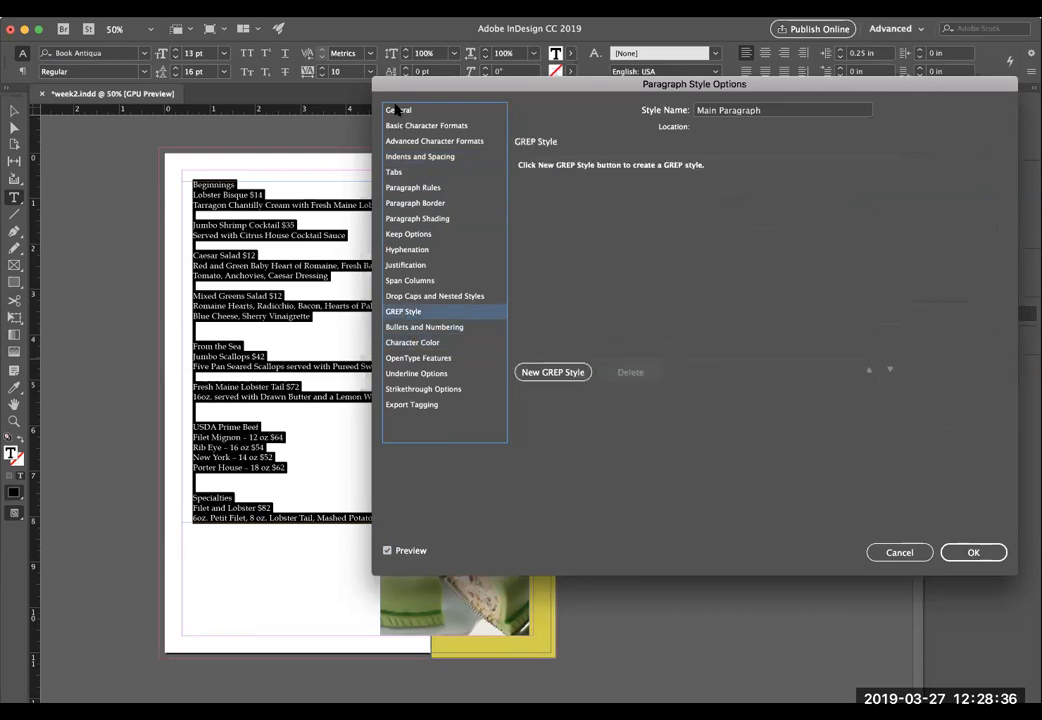
# Step: Review the Main Paragraph style's general settings and basic character formats, and accept the style options
pyautogui.click(397, 110)
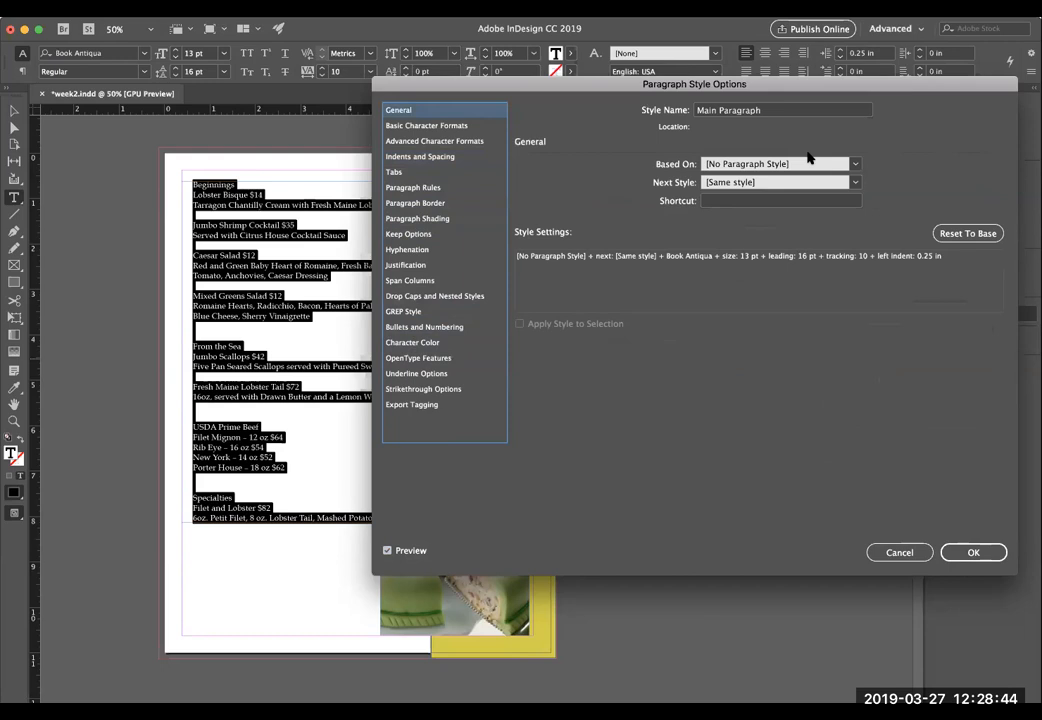
pyautogui.click(418, 127)
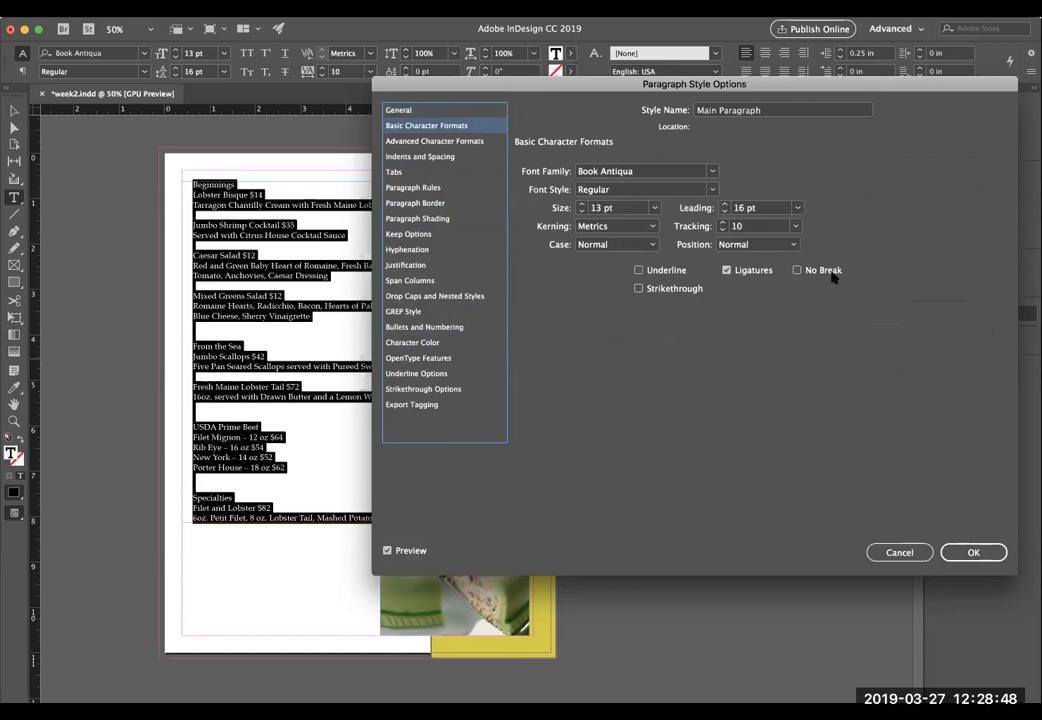
pyautogui.click(972, 552)
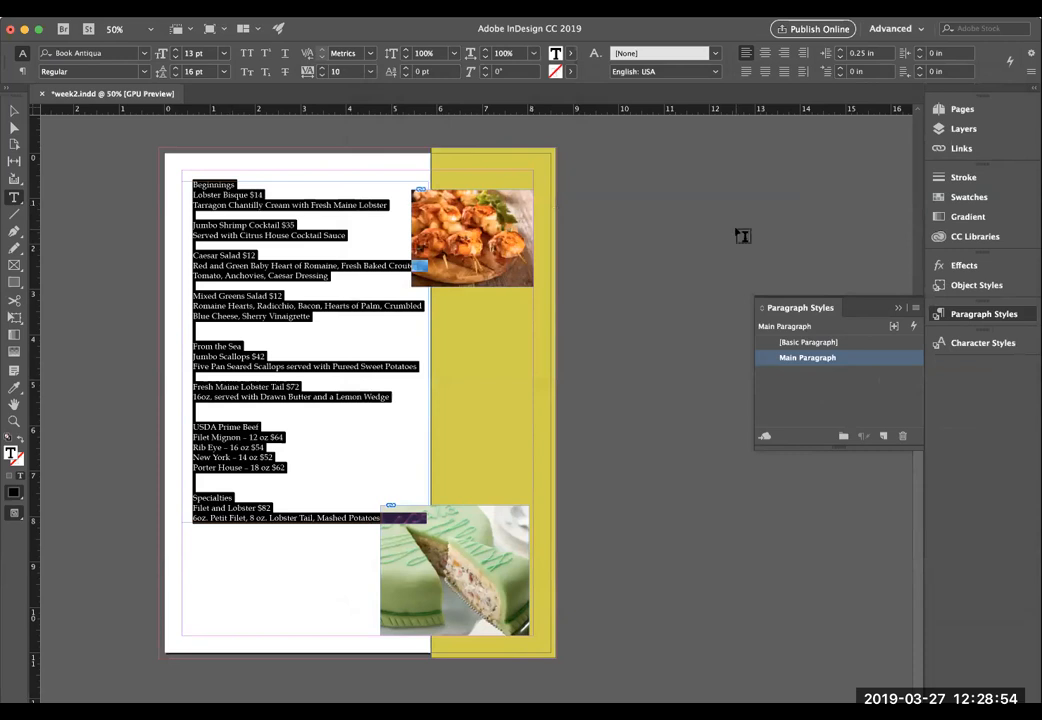
pyautogui.click(899, 308)
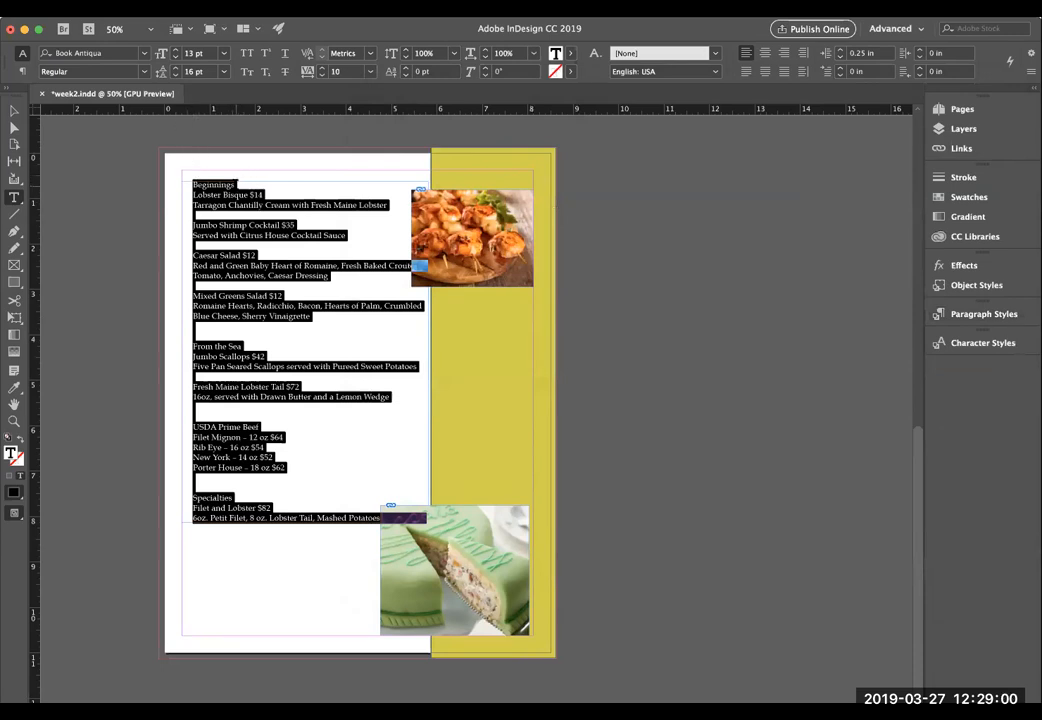
# Step: Select the "Beginnings" heading at the start of the menu text and bring up the character styles
pyautogui.click(235, 184)
pyautogui.moveTo(235, 184); pyautogui.dragTo(187, 182)
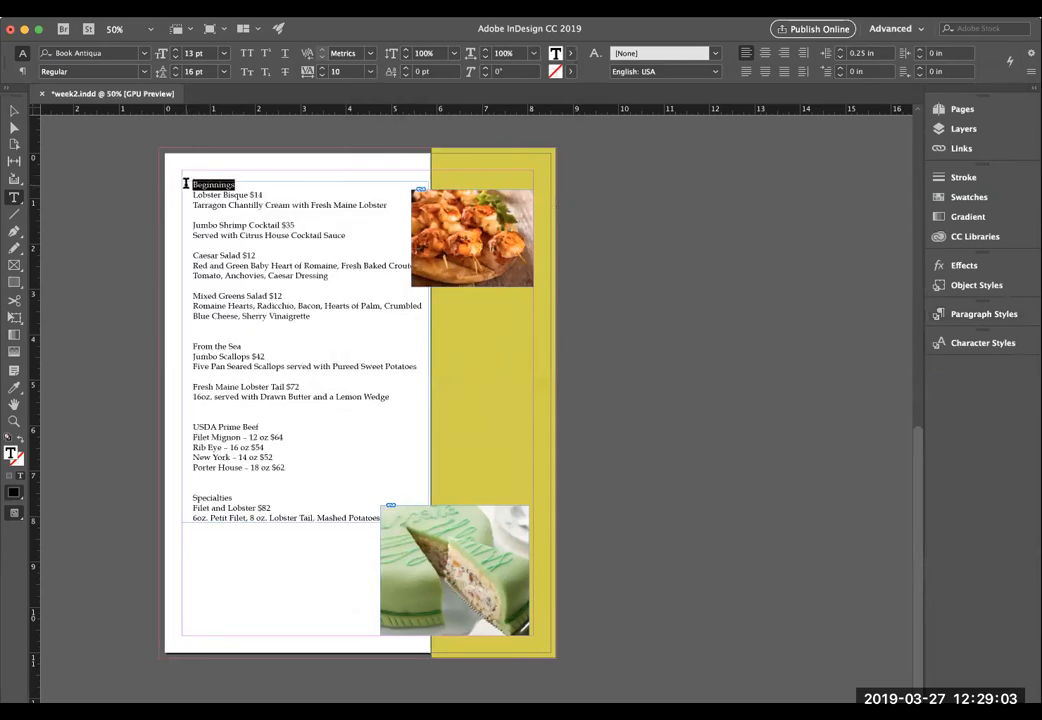
pyautogui.click(238, 184)
pyautogui.moveTo(238, 184); pyautogui.dragTo(172, 179)
pyautogui.click(967, 344)
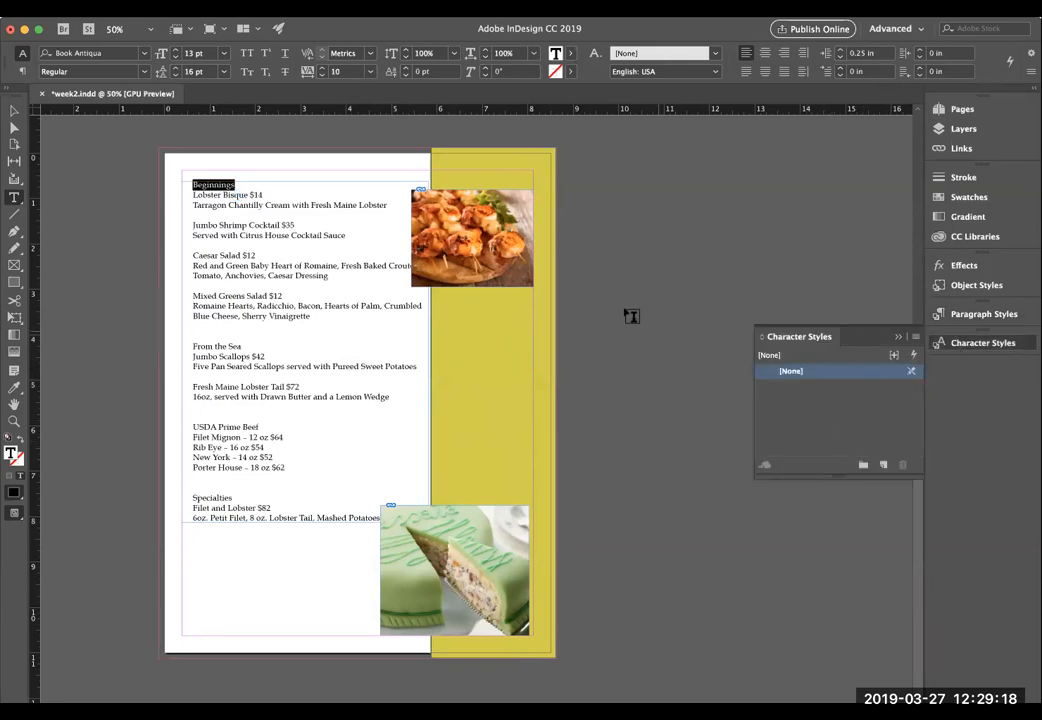
# Step: Set the "Beginnings" heading in Apple Chancery at 36 pt
pyautogui.moveTo(235, 184); pyautogui.dragTo(179, 184)
pyautogui.click(144, 53)
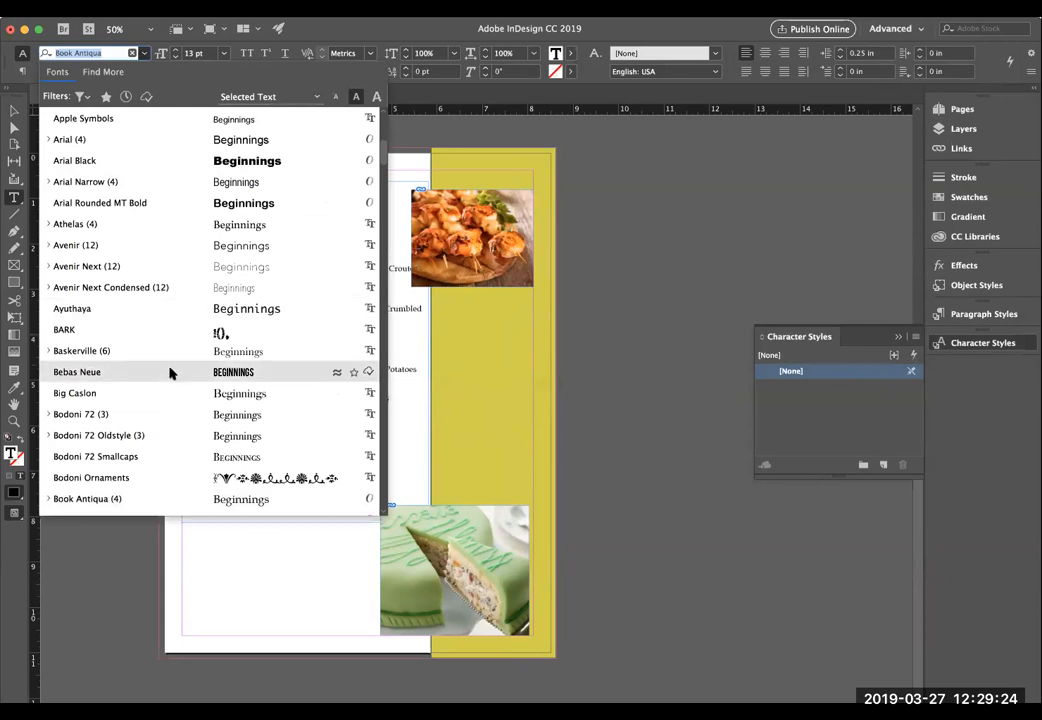
pyautogui.scroll(-3, 140, 400)
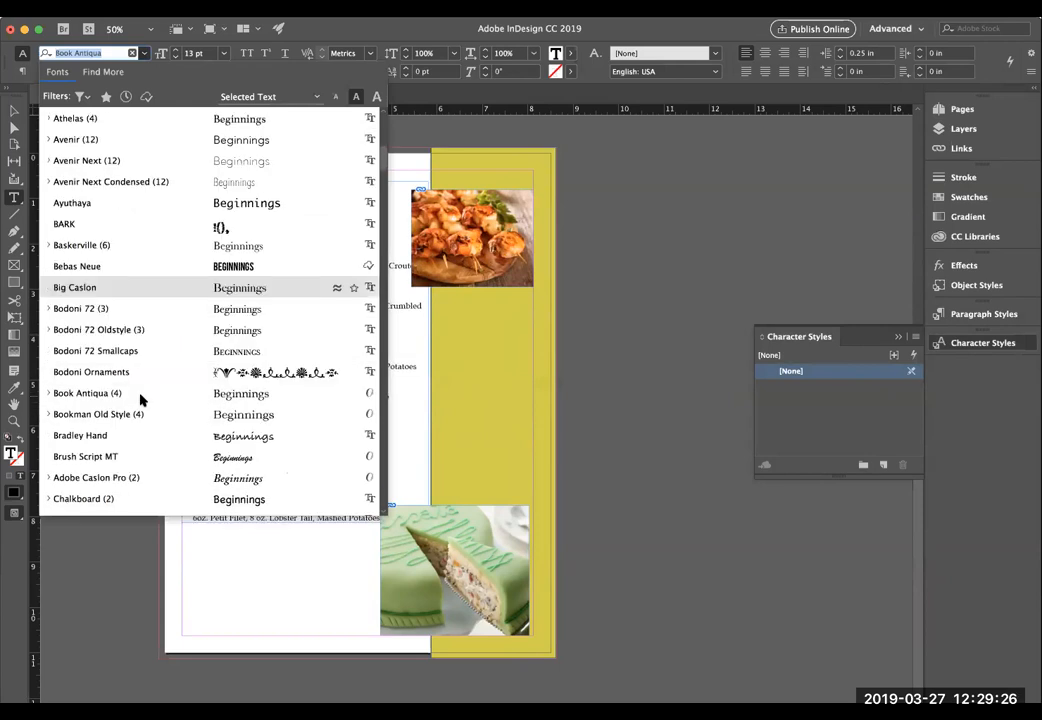
pyautogui.scroll(-3, 140, 400)
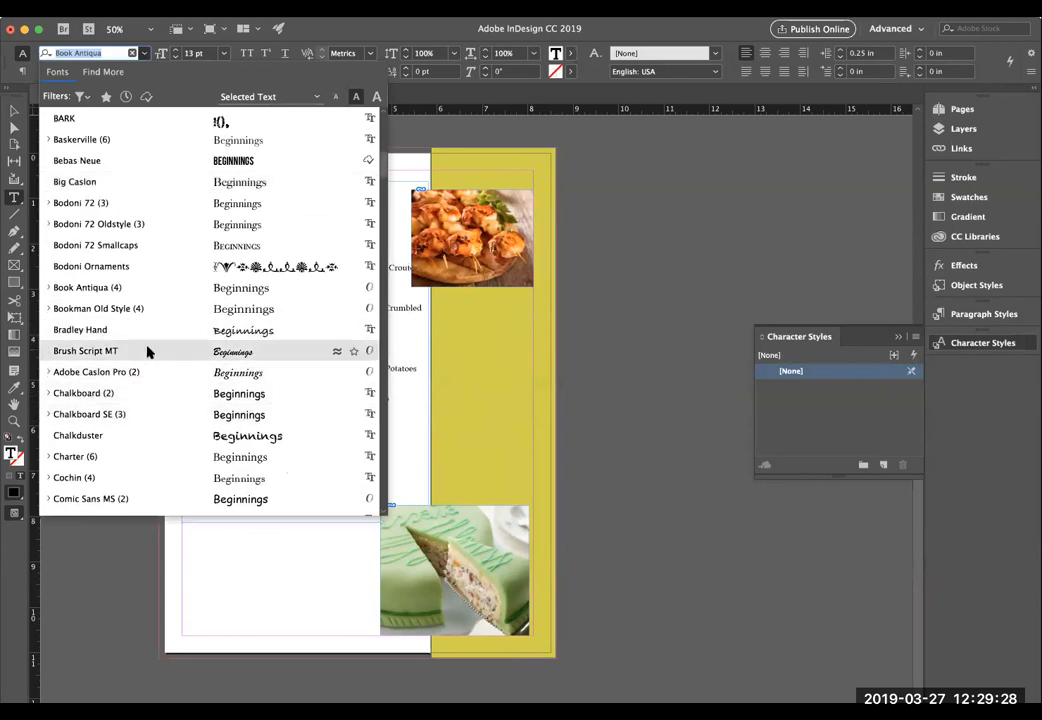
pyautogui.scroll(10, 147, 352)
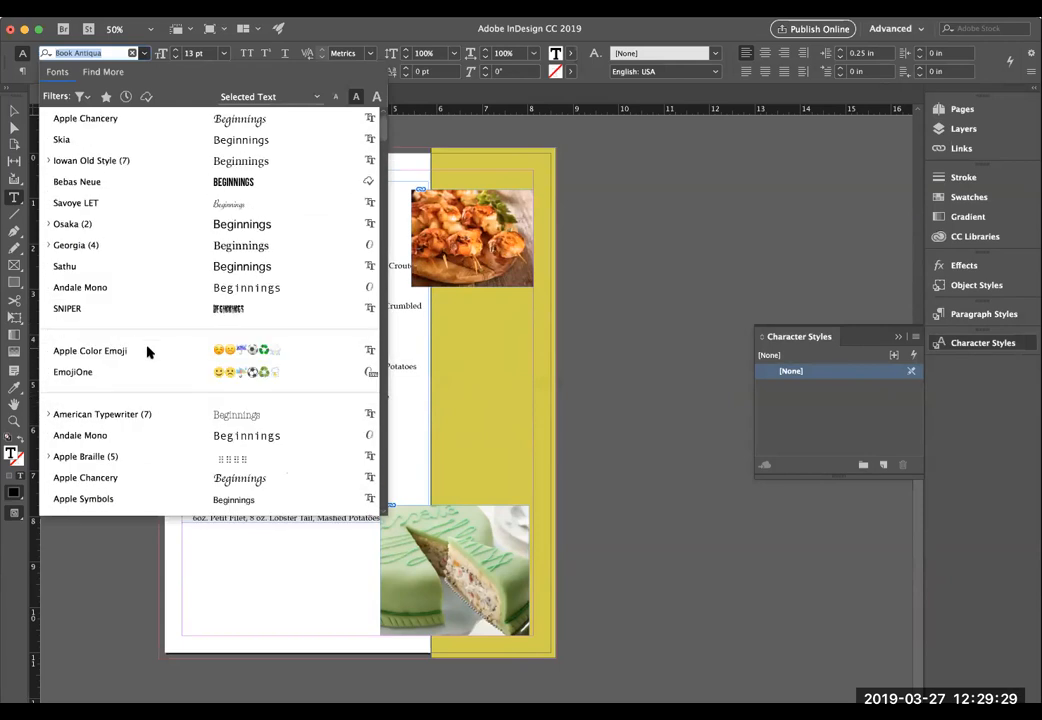
pyautogui.click(240, 121)
pyautogui.click(224, 54)
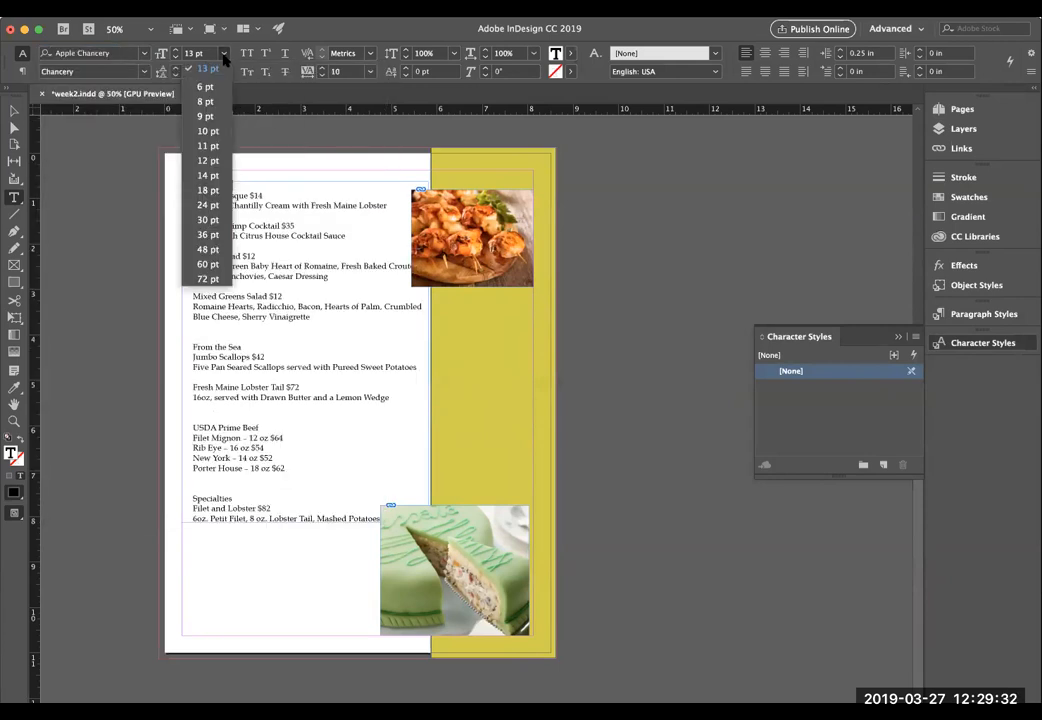
pyautogui.click(207, 234)
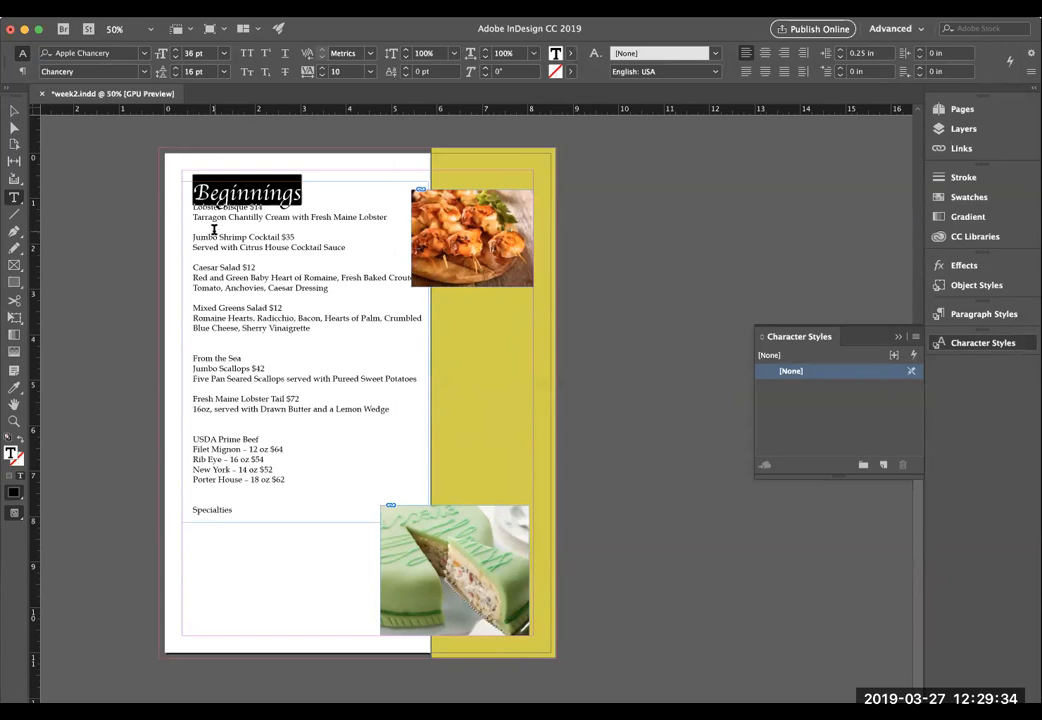
# Step: Fill the "Beginnings" heading with the yellow-green Colorful_Theme swatch C=21 M=7 Y=100 K=0
pyautogui.click(571, 55)
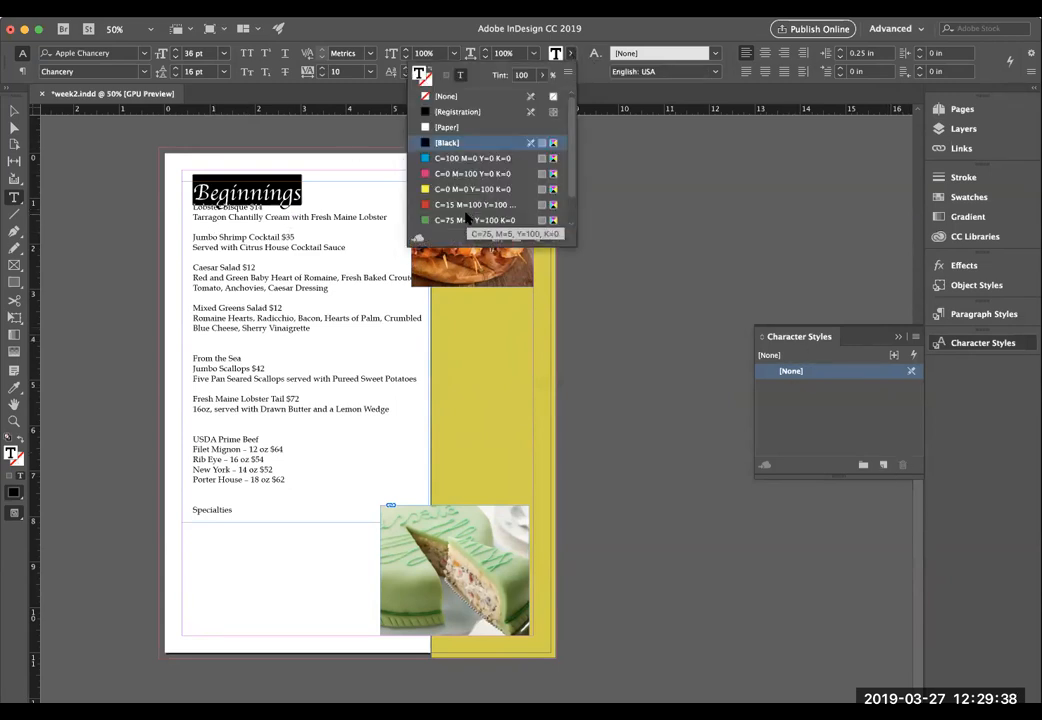
pyautogui.scroll(2, 490, 160)
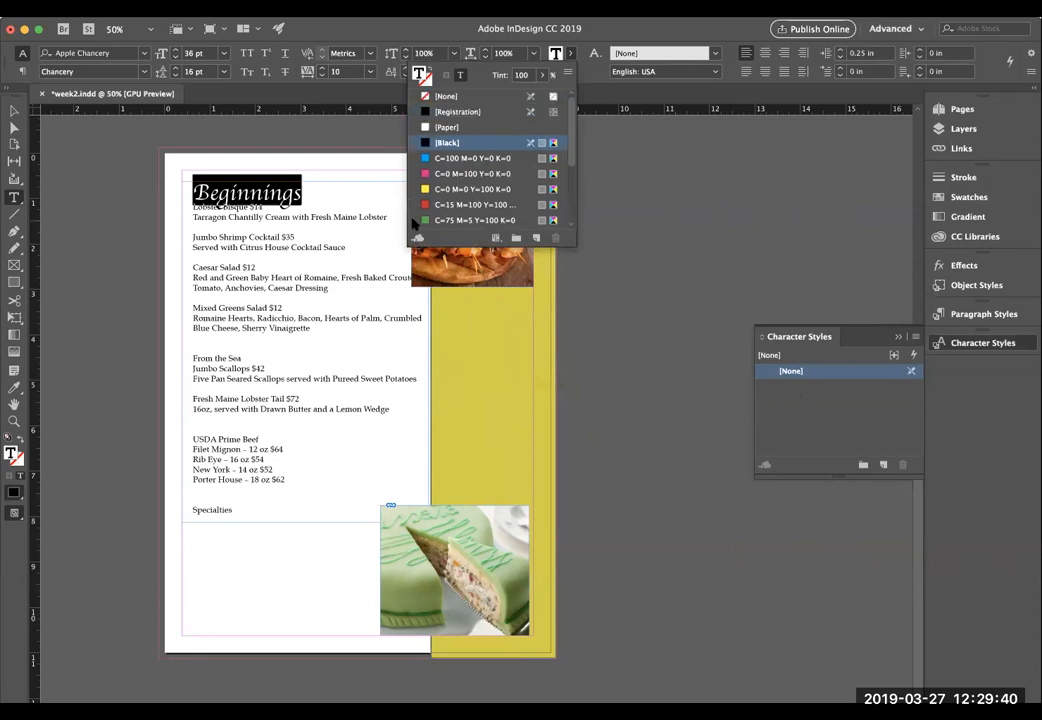
pyautogui.scroll(-3, 520, 155)
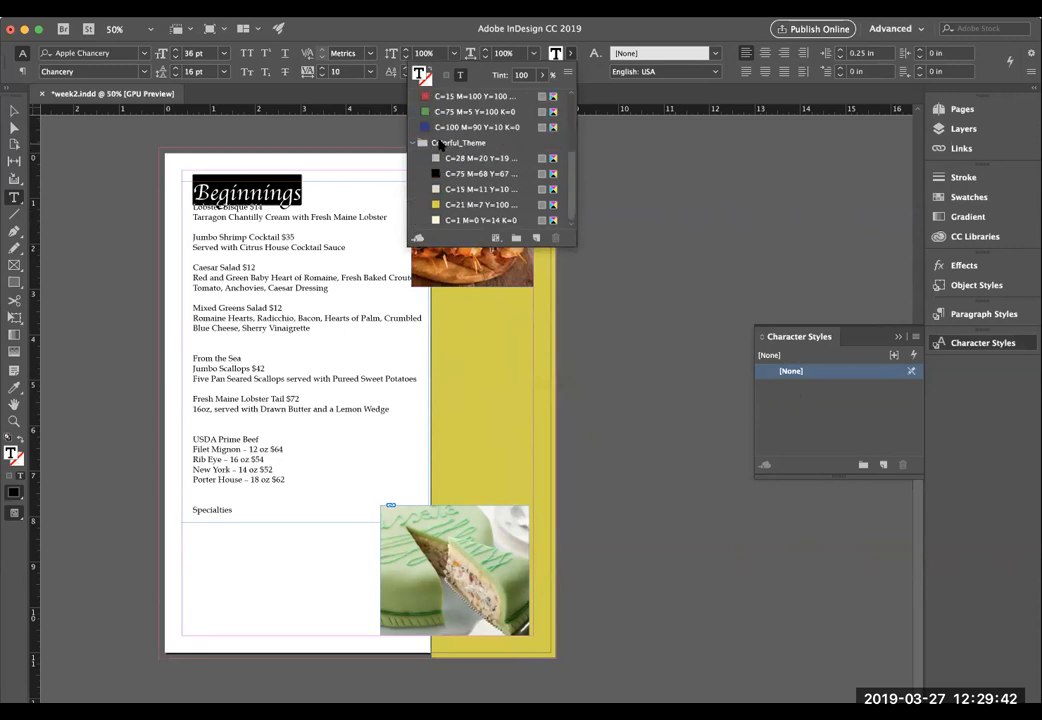
pyautogui.click(456, 206)
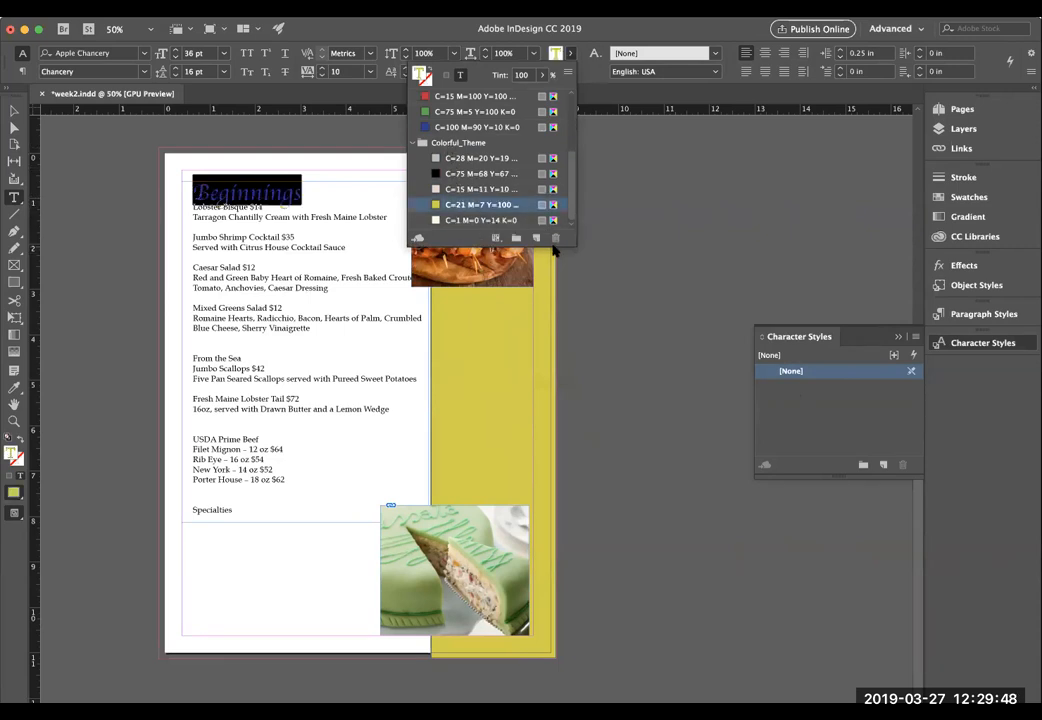
pyautogui.click(571, 55)
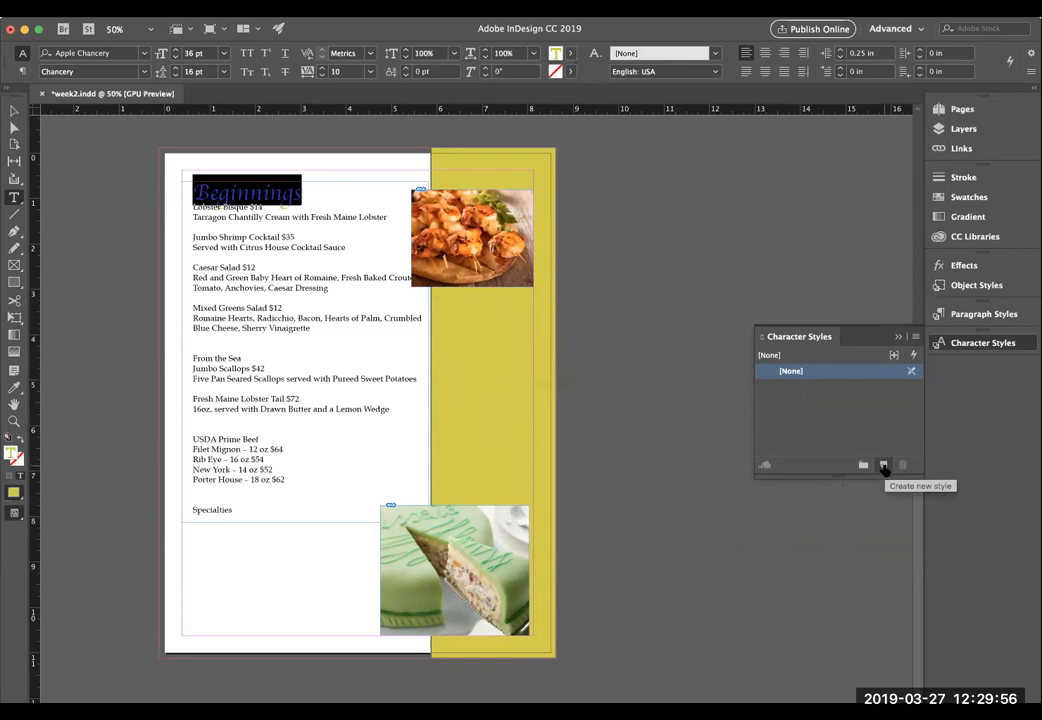
# Step: Create a character style from the formatted "Beginnings" heading and name it Main Food Title
pyautogui.click(884, 466)
pyautogui.click(806, 390)
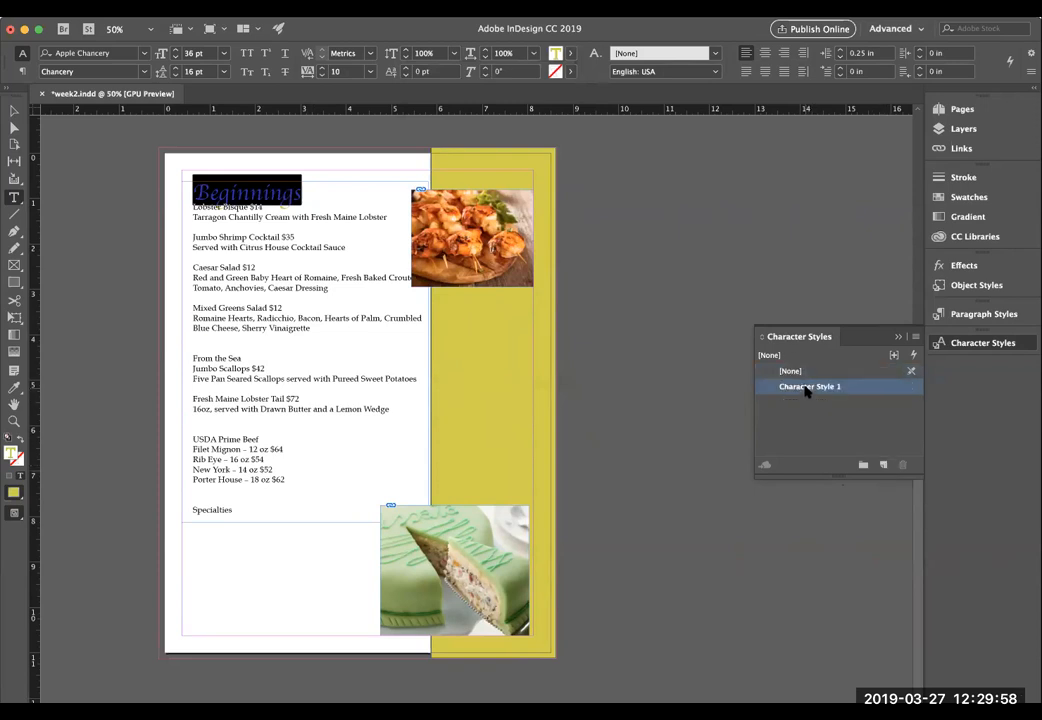
pyautogui.doubleClick(806, 390)
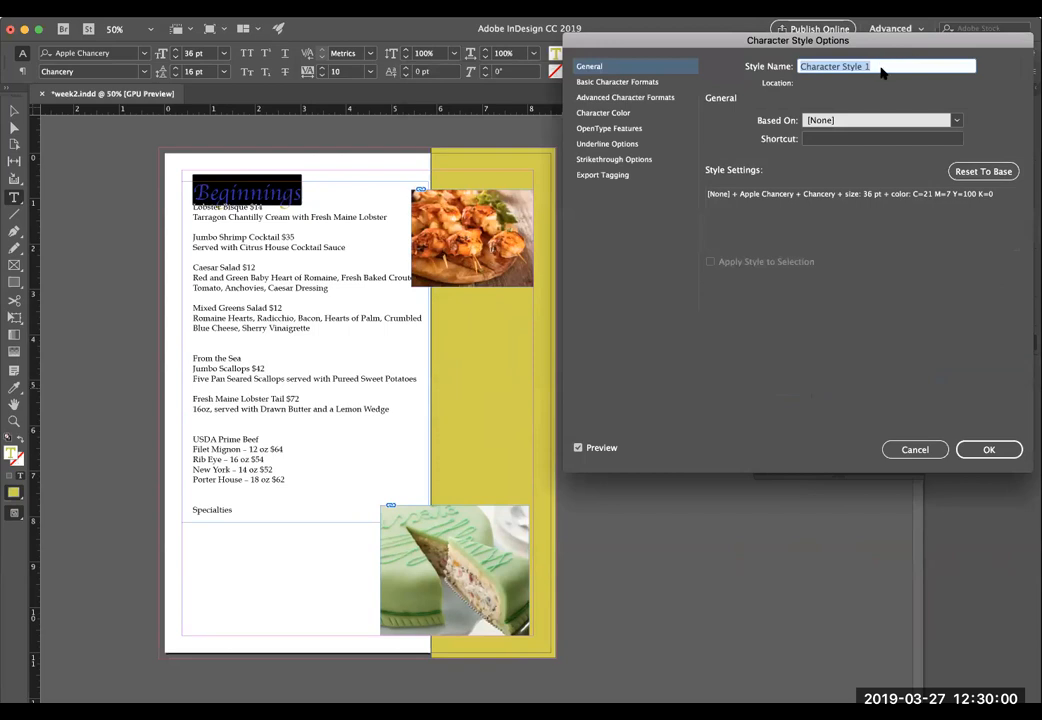
pyautogui.write('Main Food Title')
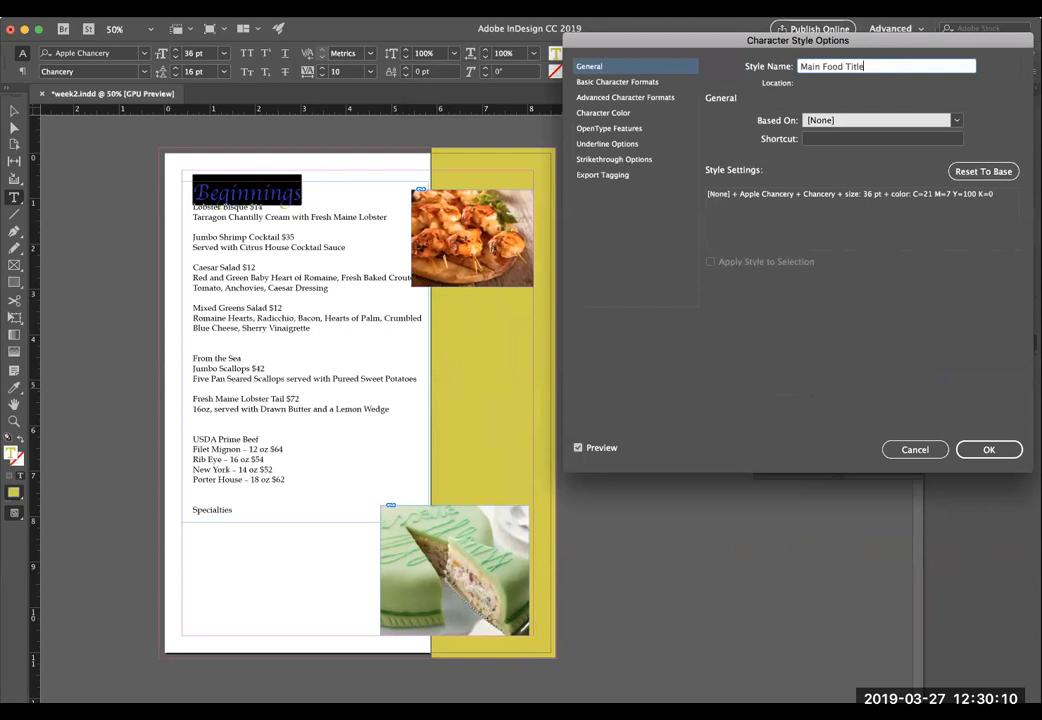
# Step: Try a 34 pt size in the Main Food Title style, and return it to 36 pt
pyautogui.click(614, 83)
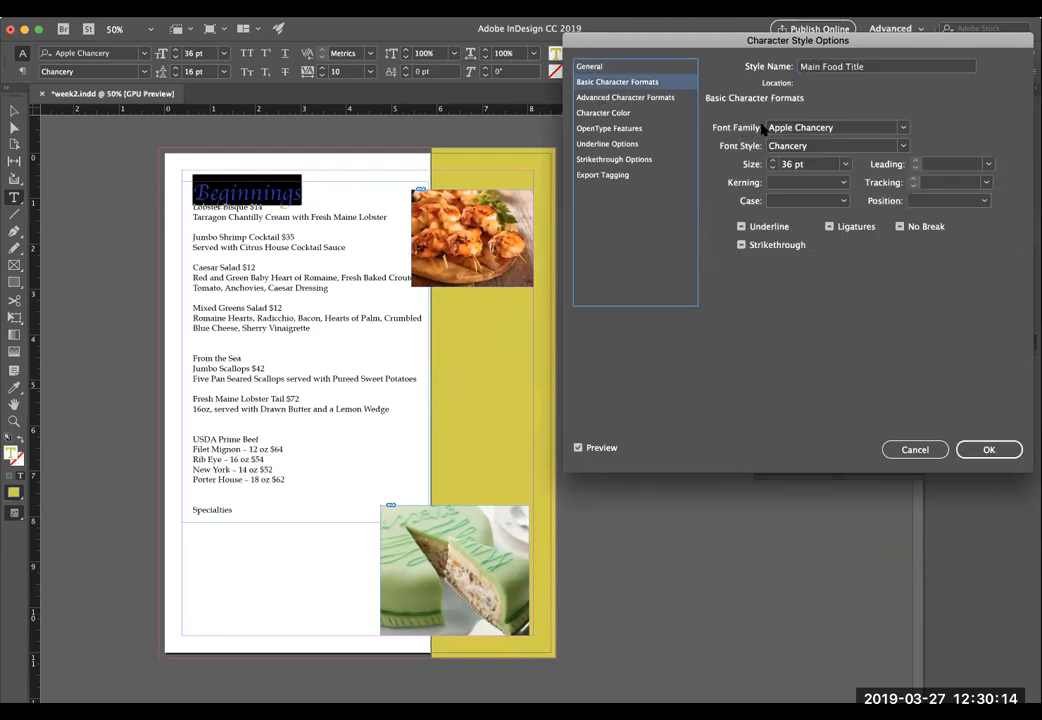
pyautogui.click(772, 168)
pyautogui.click(772, 168)
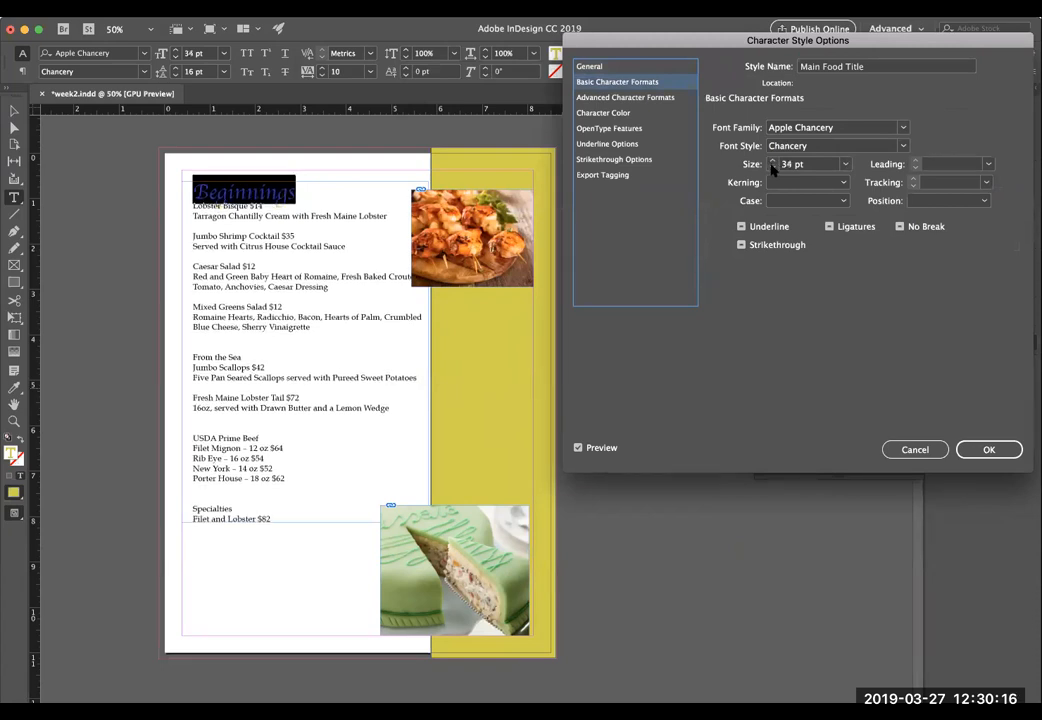
pyautogui.click(772, 160)
pyautogui.click(772, 160)
# Step: Review the Main Food Title style's character color, advanced formats and OpenType features, and accept the style
pyautogui.click(621, 111)
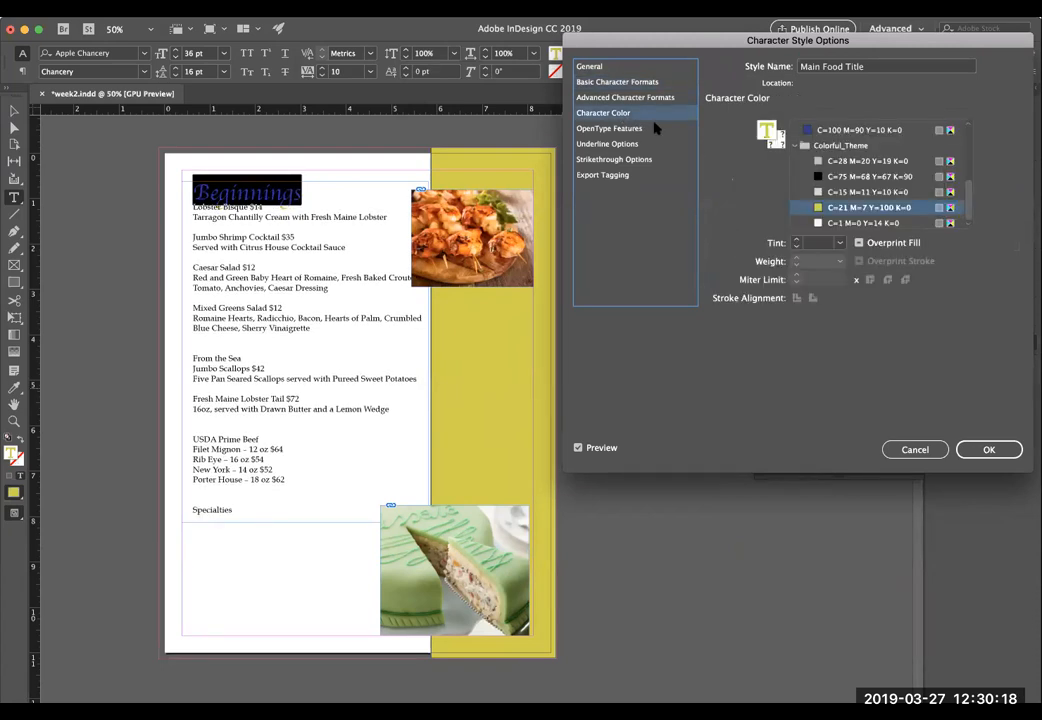
pyautogui.click(640, 98)
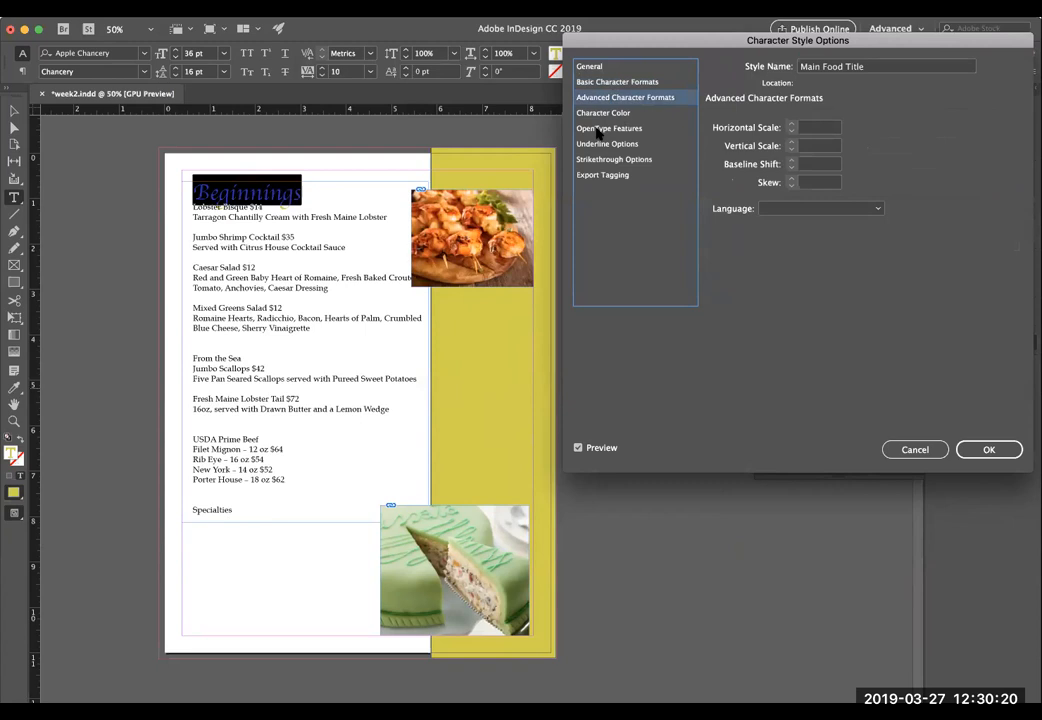
pyautogui.click(597, 130)
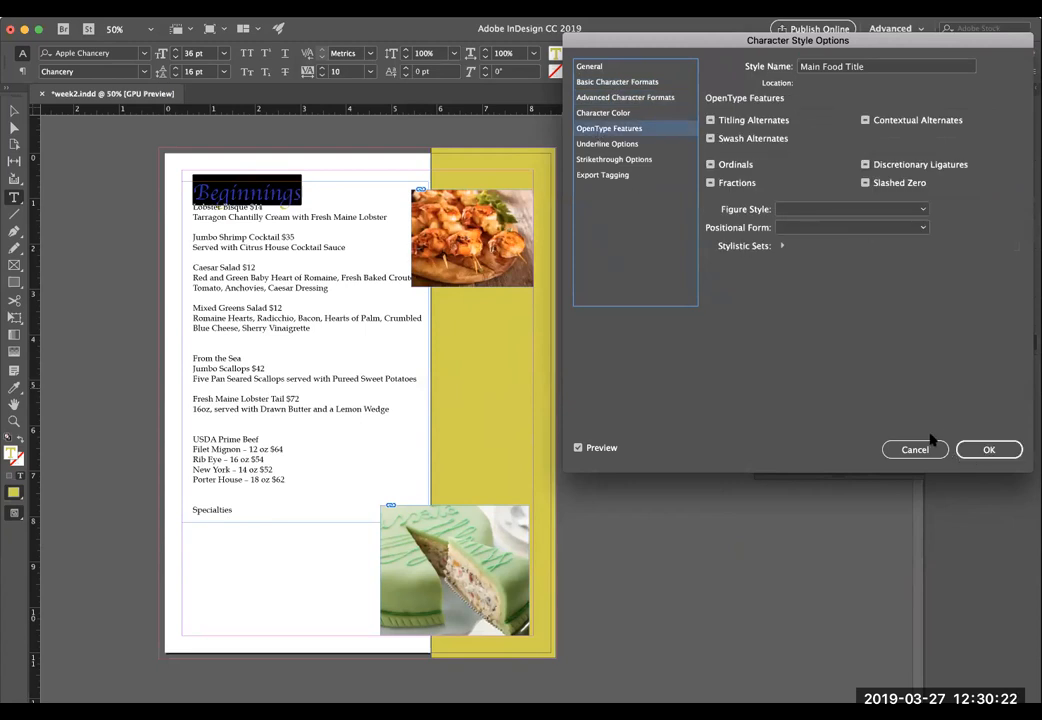
pyautogui.click(985, 450)
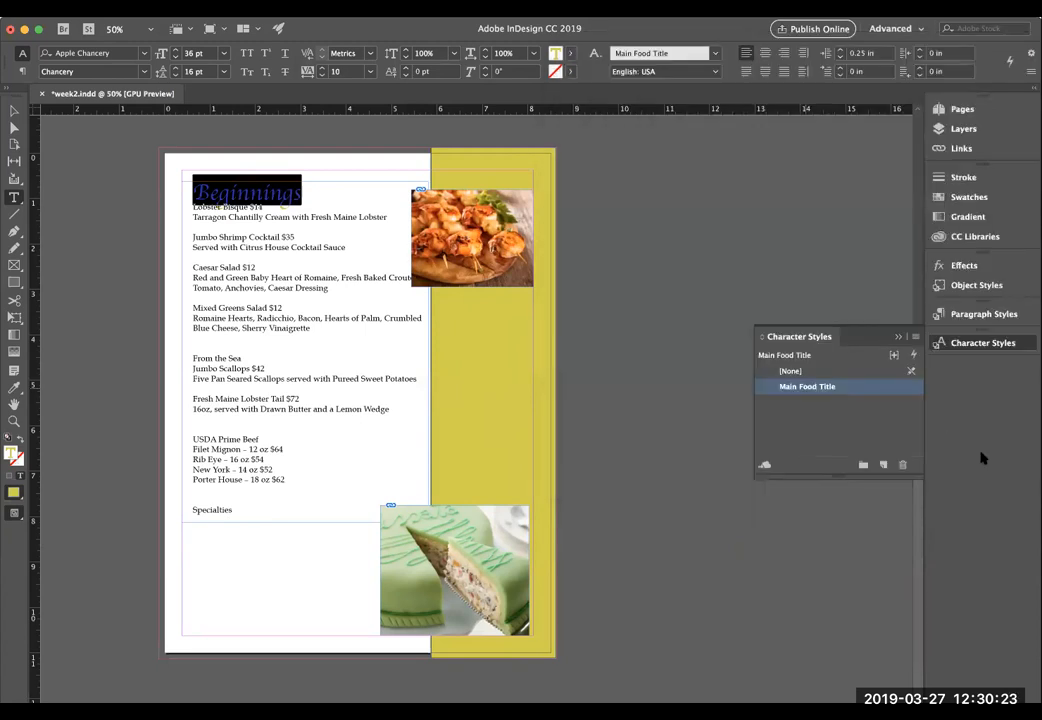
# Step: Extend the menu text frame down to the page's bottom margin, to a height of about 10 in
pyautogui.click(14, 112)
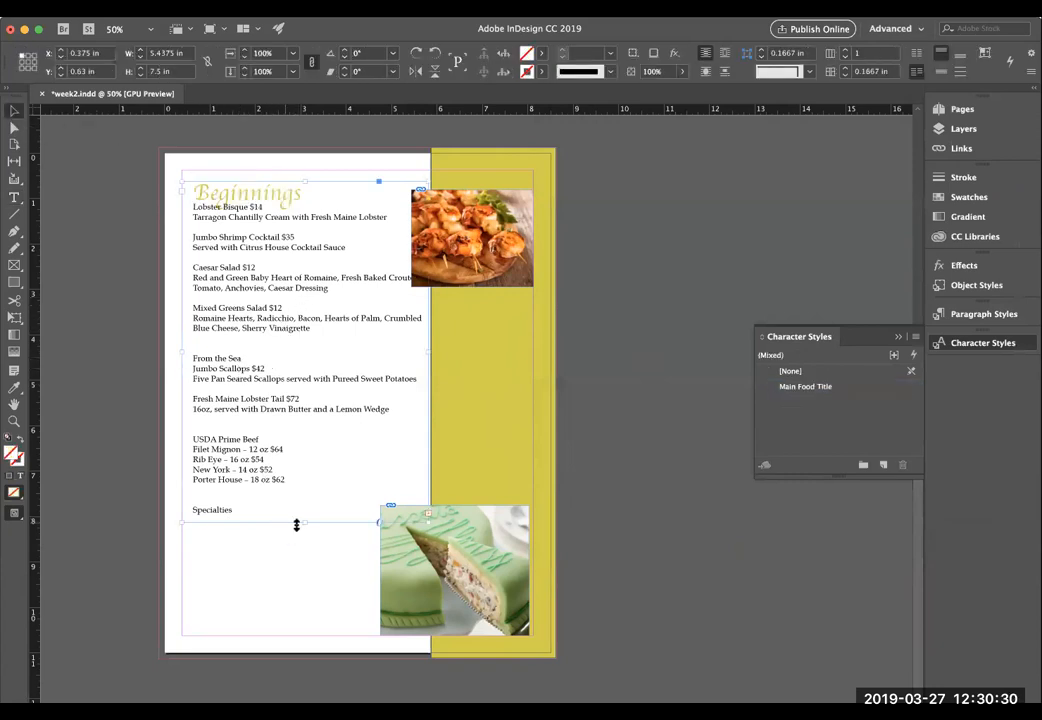
pyautogui.moveTo(305, 535); pyautogui.dragTo(312, 641)
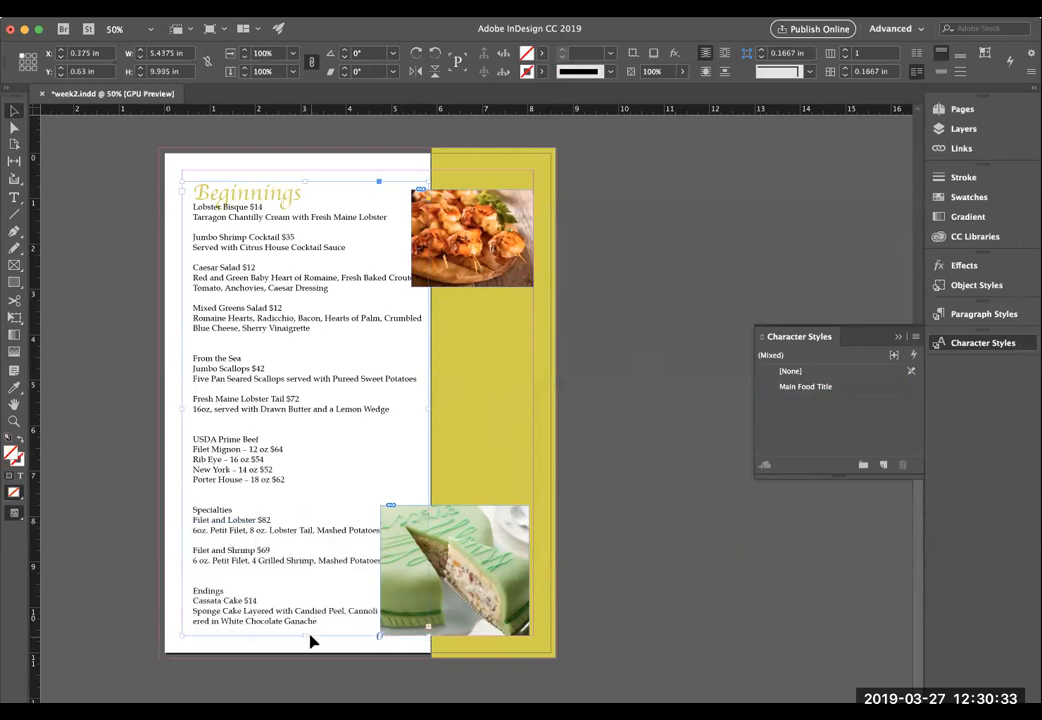
# Step: Apply the Main Food Title character style to the "From the Sea" heading
pyautogui.doubleClick(232, 359)
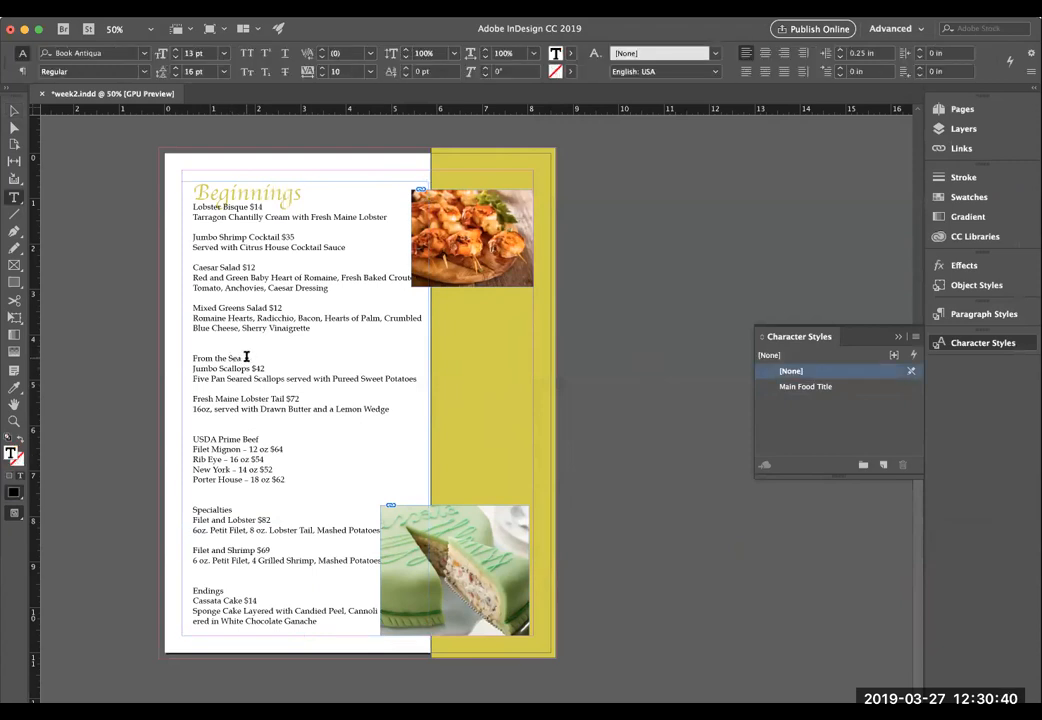
pyautogui.moveTo(243, 358); pyautogui.dragTo(181, 357)
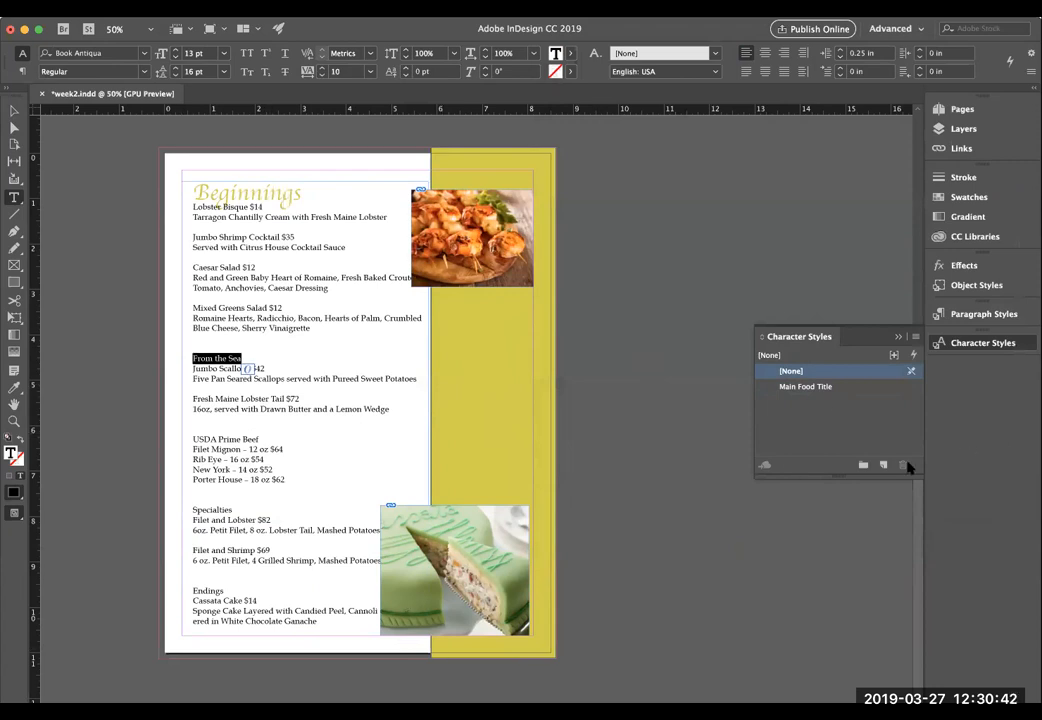
pyautogui.click(806, 387)
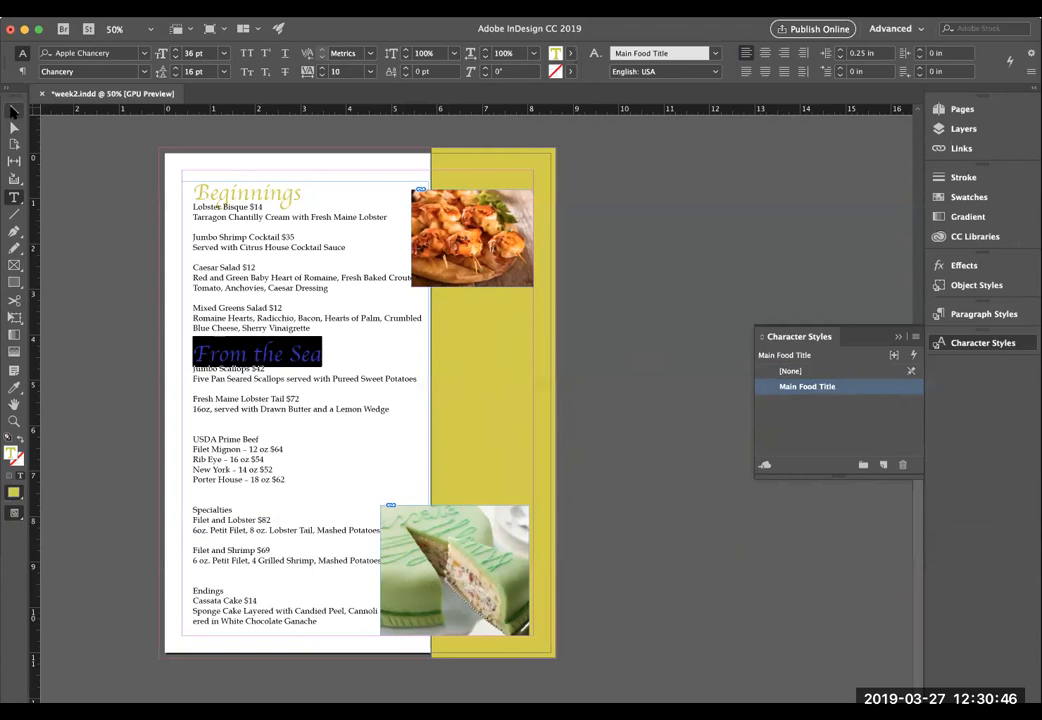
pyautogui.click(13, 112)
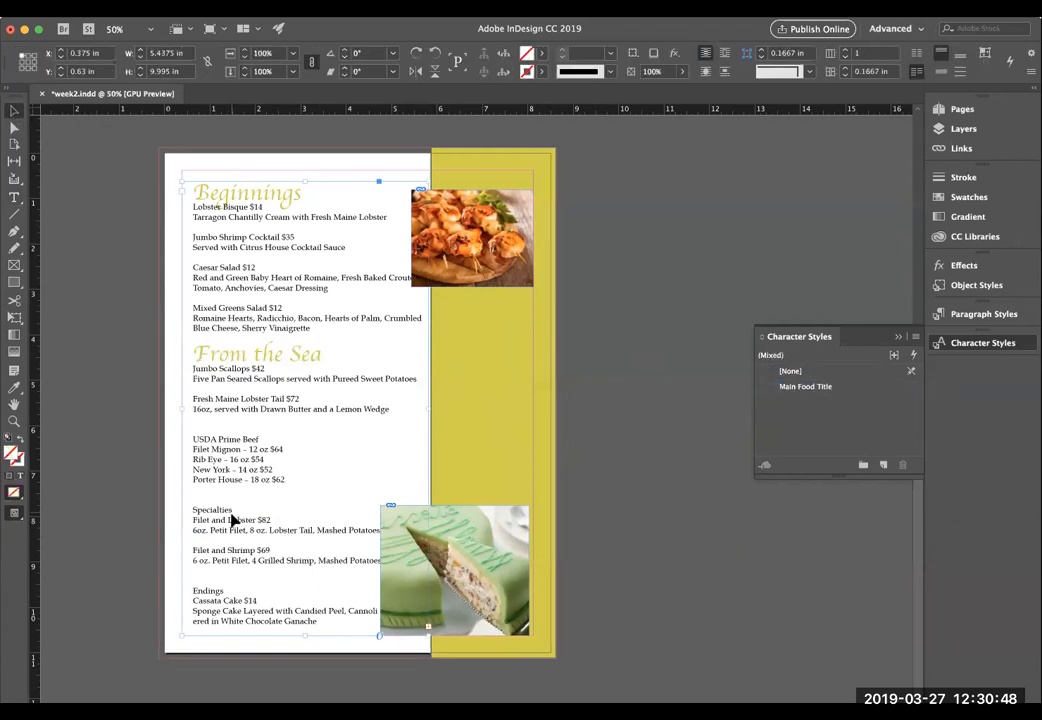
# Step: Apply the Main Food Title character style to the "USDA Prime Beef" heading
pyautogui.doubleClick(232, 515)
pyautogui.moveTo(256, 440); pyautogui.dragTo(281, 440)
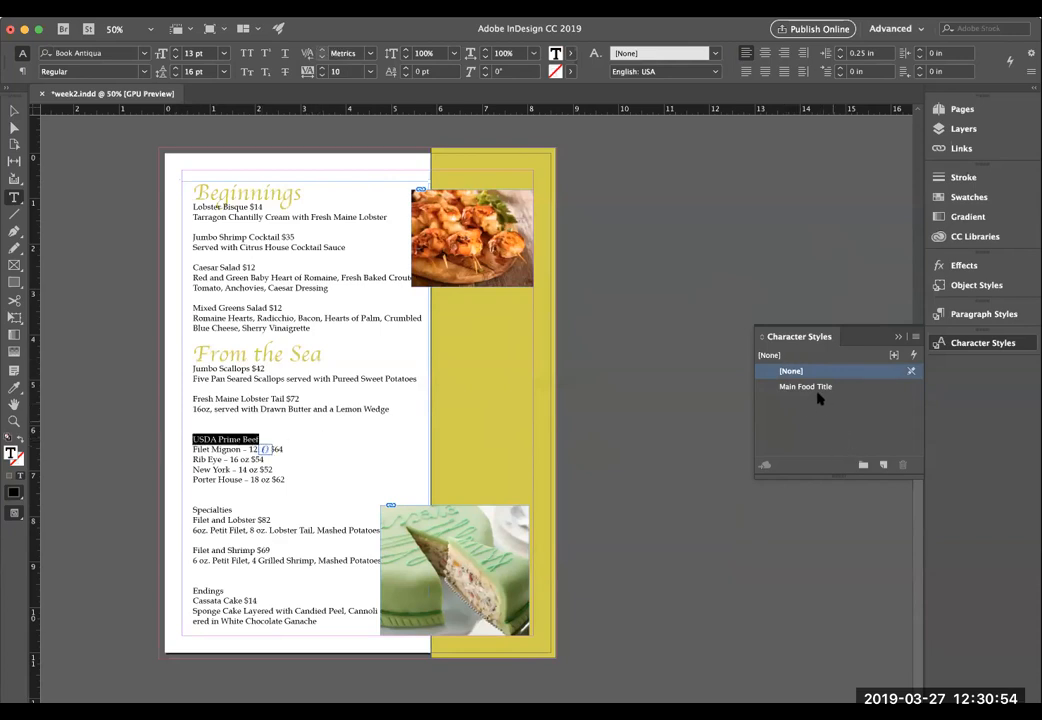
pyautogui.click(816, 390)
# Step: Select the menu text frame as an object and apply the Main Food Title character style to it
pyautogui.click(15, 113)
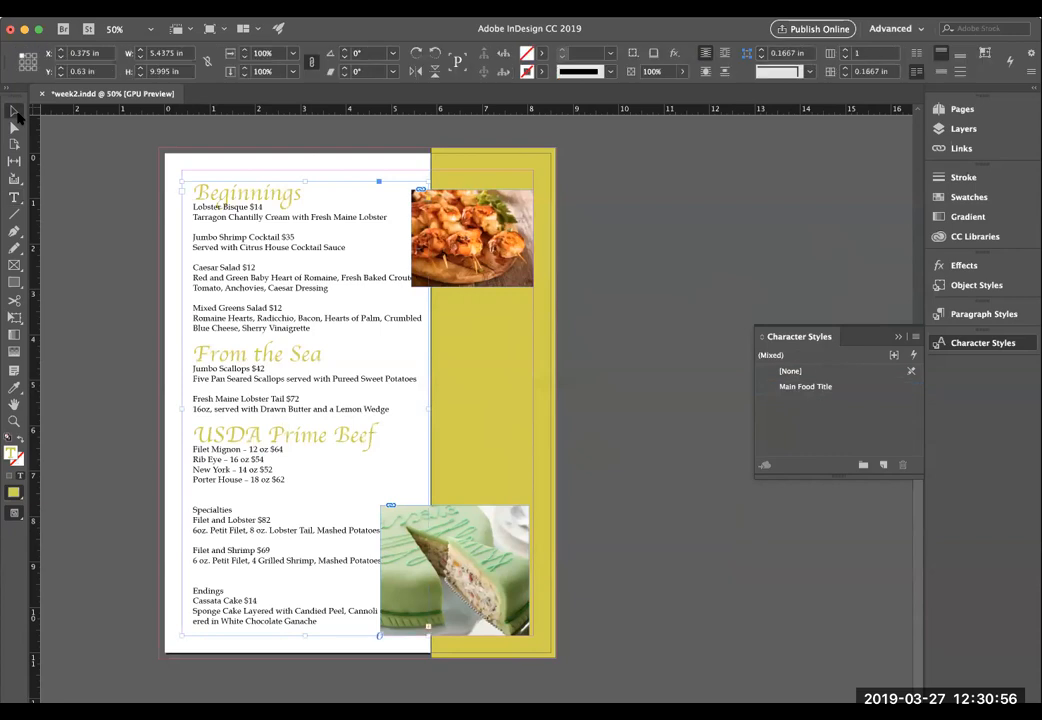
pyautogui.click(816, 388)
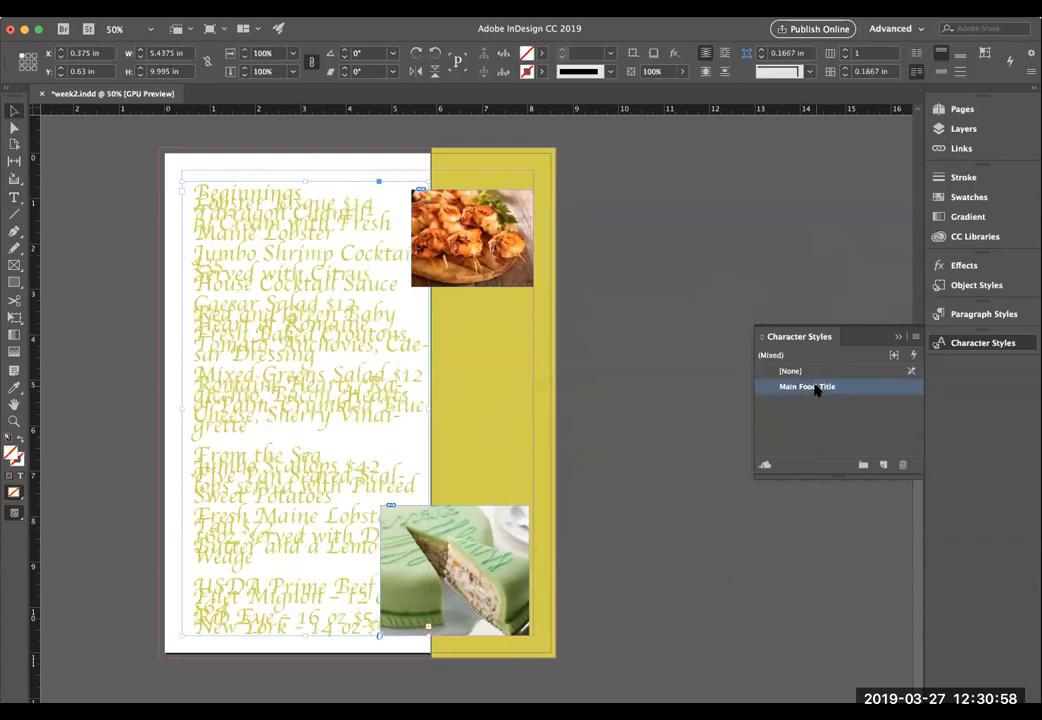
# Step: Undo the Main Food Title character style applied to the whole menu text frame
pyautogui.press('super+z')
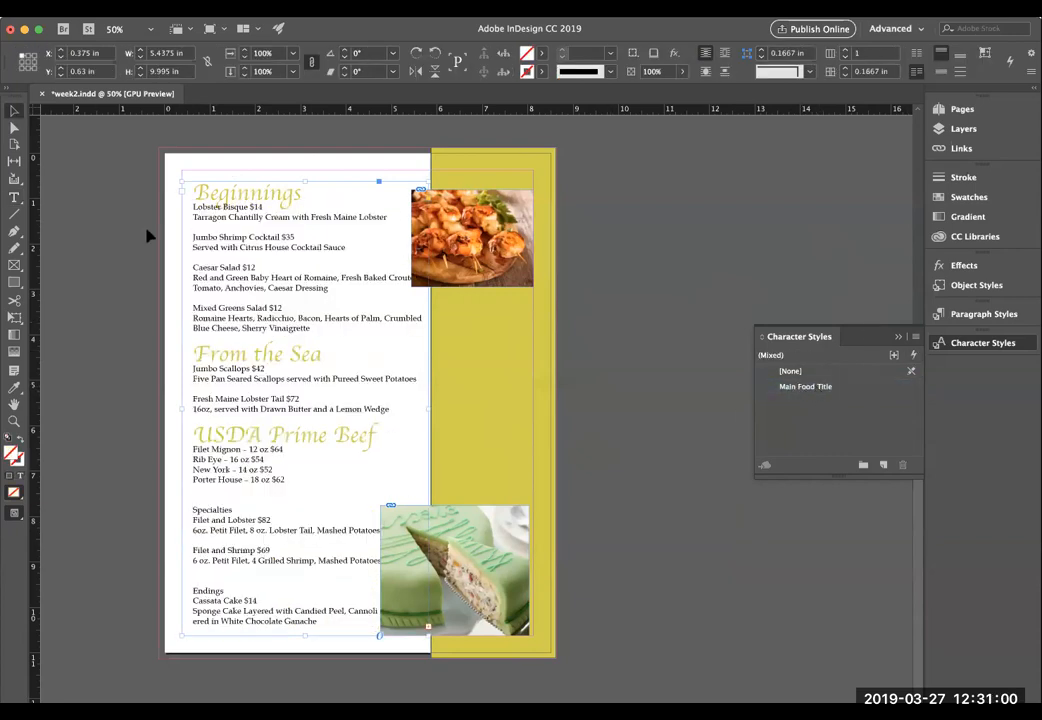
# Step: Color the "Lobster Bisque" dish name with the green swatch C=75 M=5 Y=100 K=0
pyautogui.doubleClick(193, 208)
pyautogui.moveTo(194, 208); pyautogui.dragTo(248, 207)
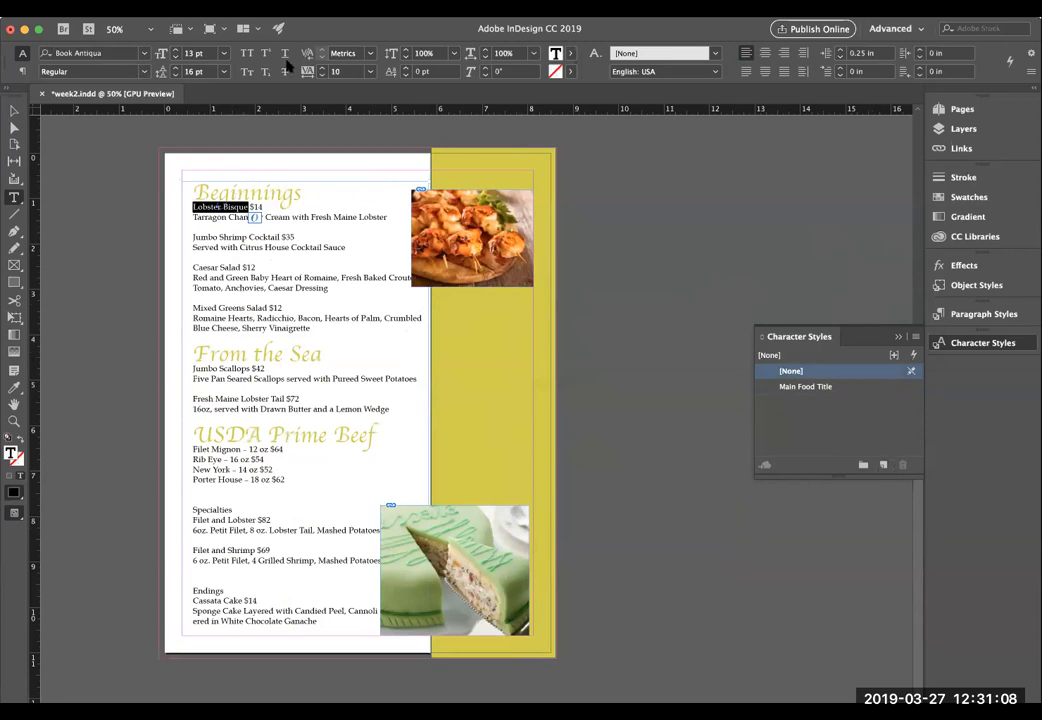
pyautogui.click(571, 53)
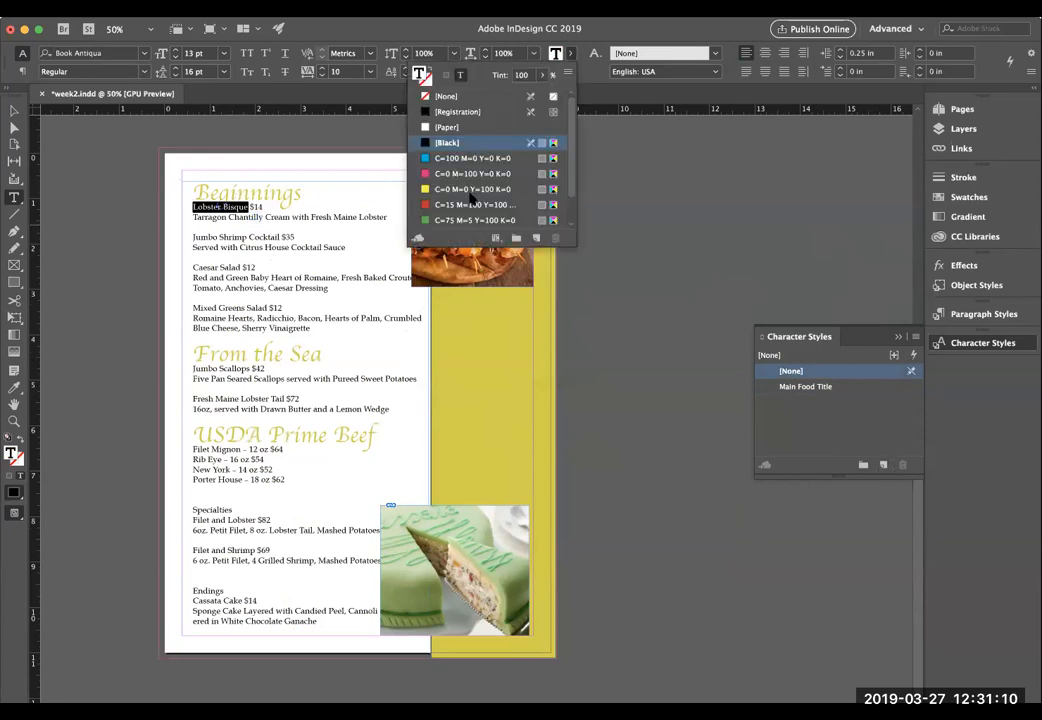
pyautogui.scroll(-2, 470, 191)
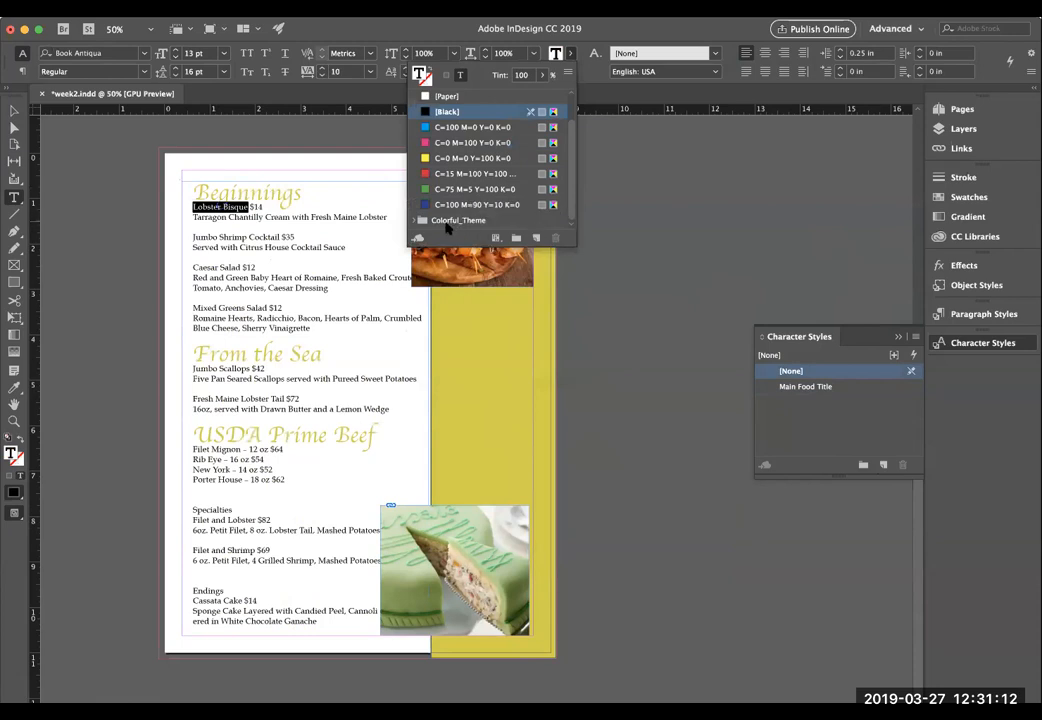
pyautogui.click(440, 189)
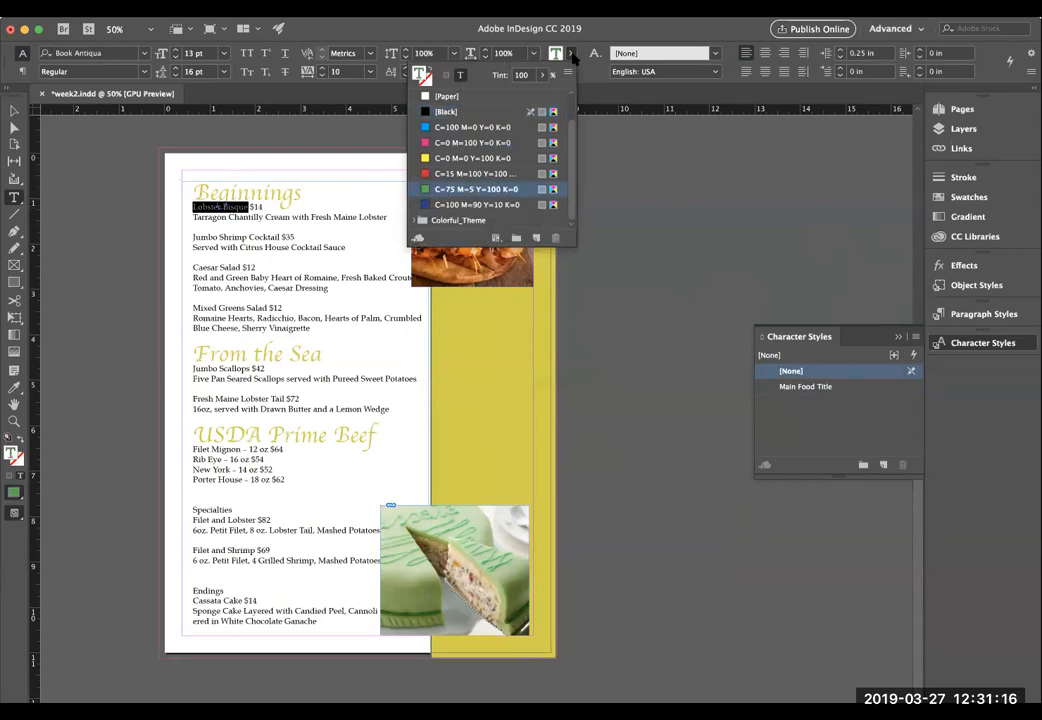
pyautogui.click(466, 47)
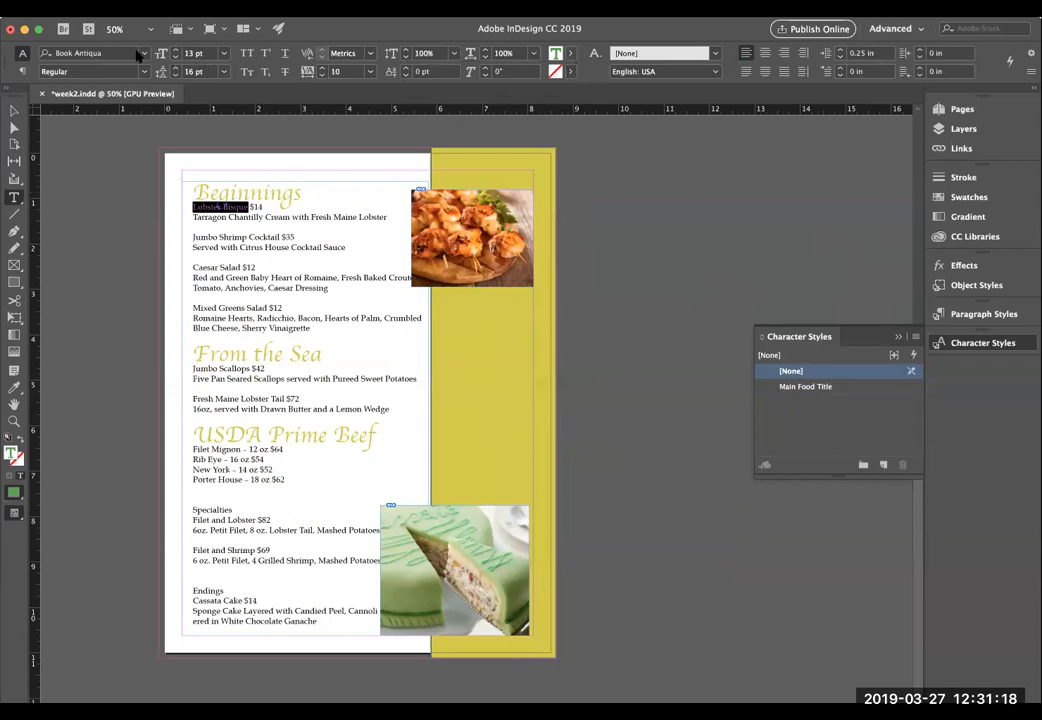
# Step: Set the "Lobster Bisque" text to a 16 pt font size and 101% vertical scale
pyautogui.click(176, 50)
pyautogui.click(177, 50)
pyautogui.click(177, 50)
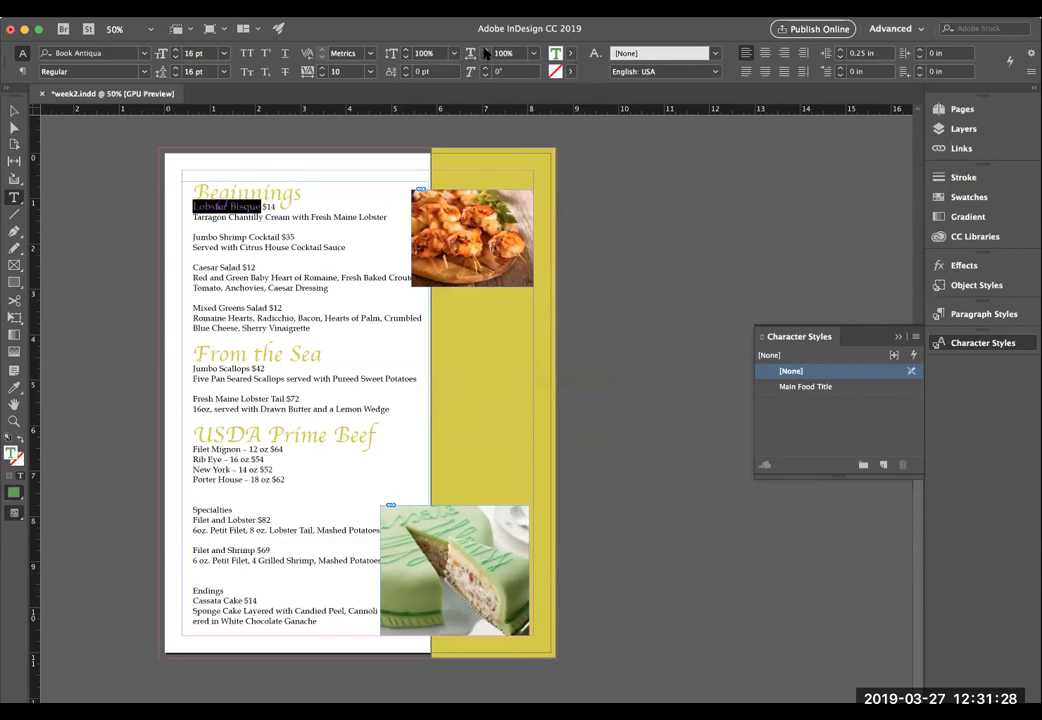
pyautogui.click(533, 54)
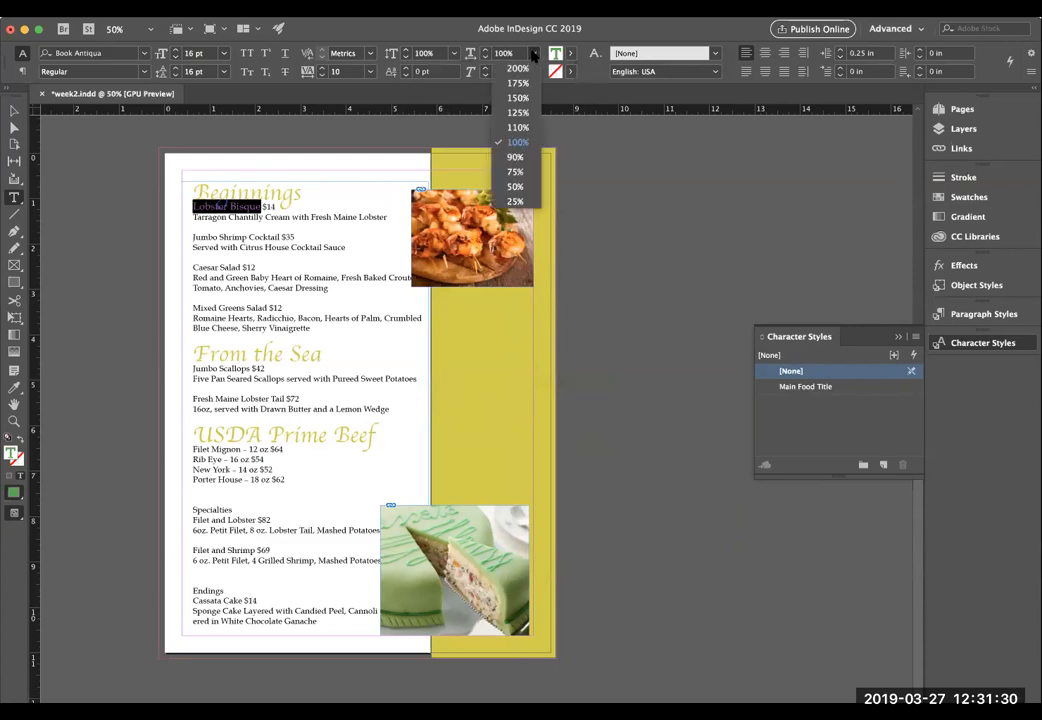
pyautogui.click(533, 54)
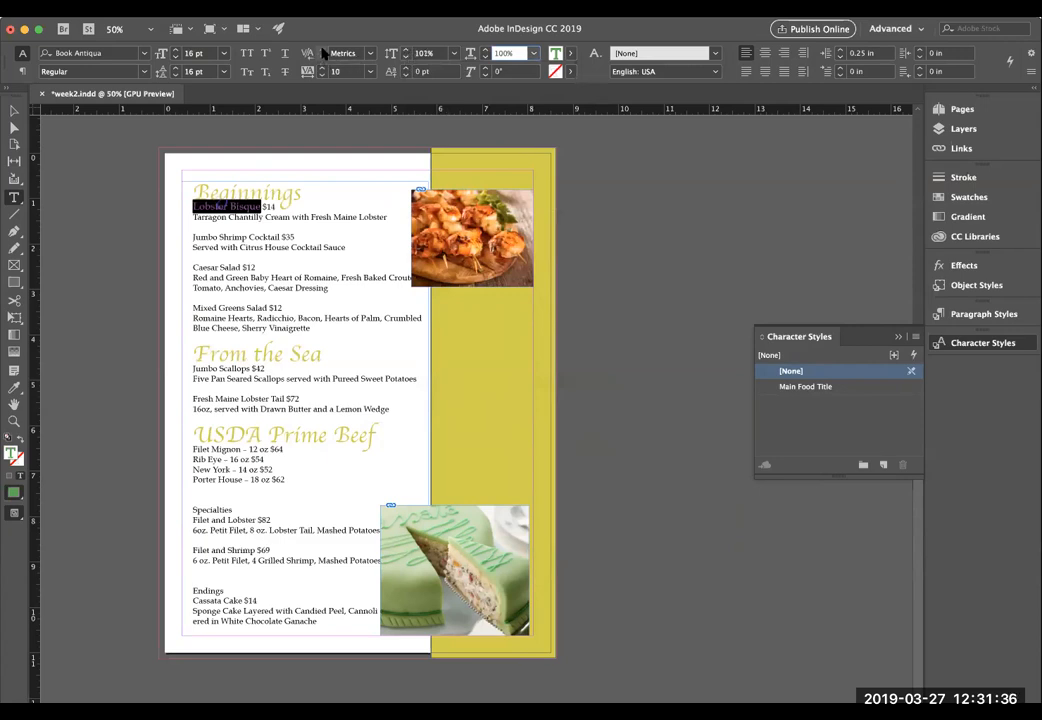
# Step: Increase the tracking of the "Lobster Bisque" text to 90, keeping Metrics kerning
pyautogui.click(371, 53)
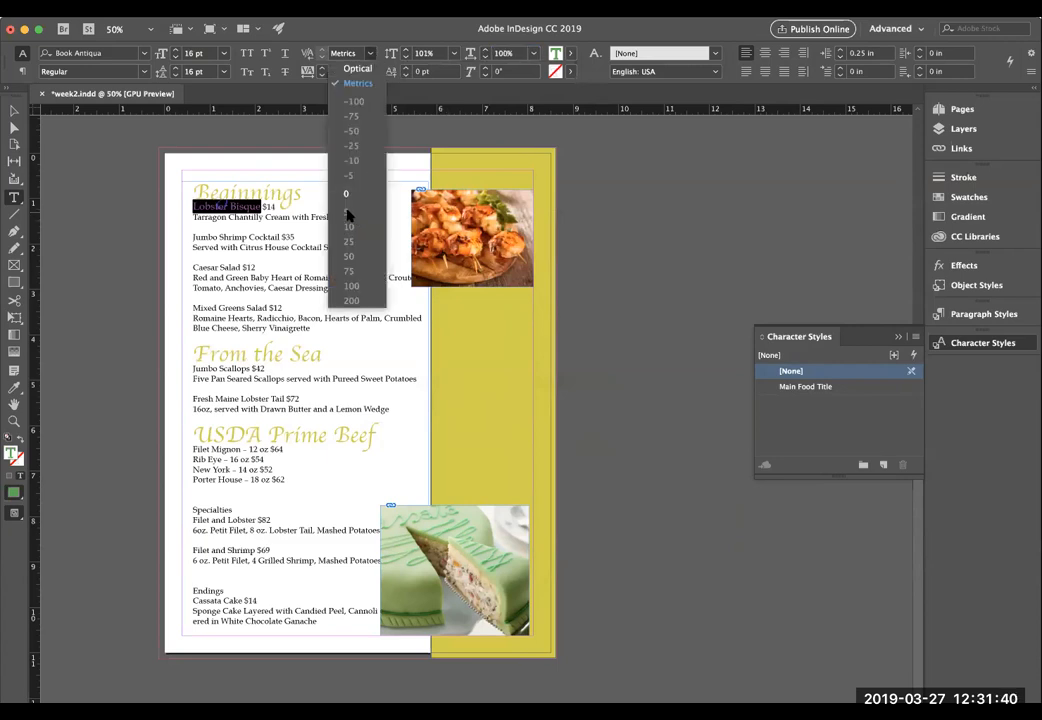
pyautogui.click(370, 54)
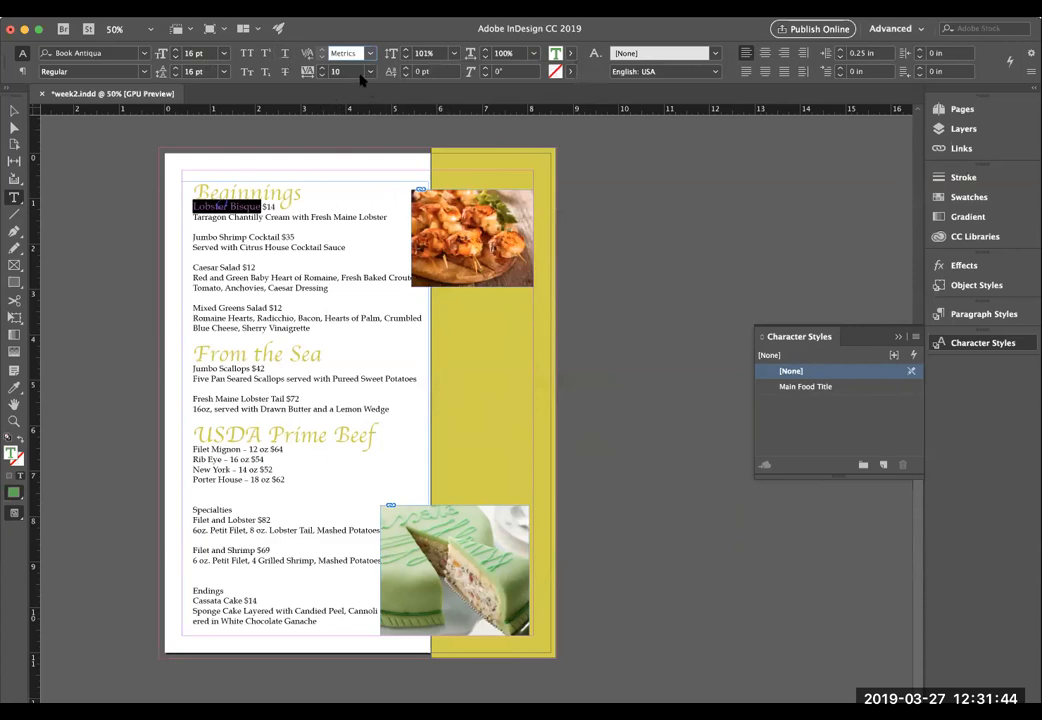
pyautogui.click(322, 69)
pyautogui.click(322, 69)
pyautogui.click(322, 69)
pyautogui.click(322, 69)
pyautogui.click(322, 69)
pyautogui.click(322, 68)
pyautogui.click(322, 68)
pyautogui.click(322, 68)
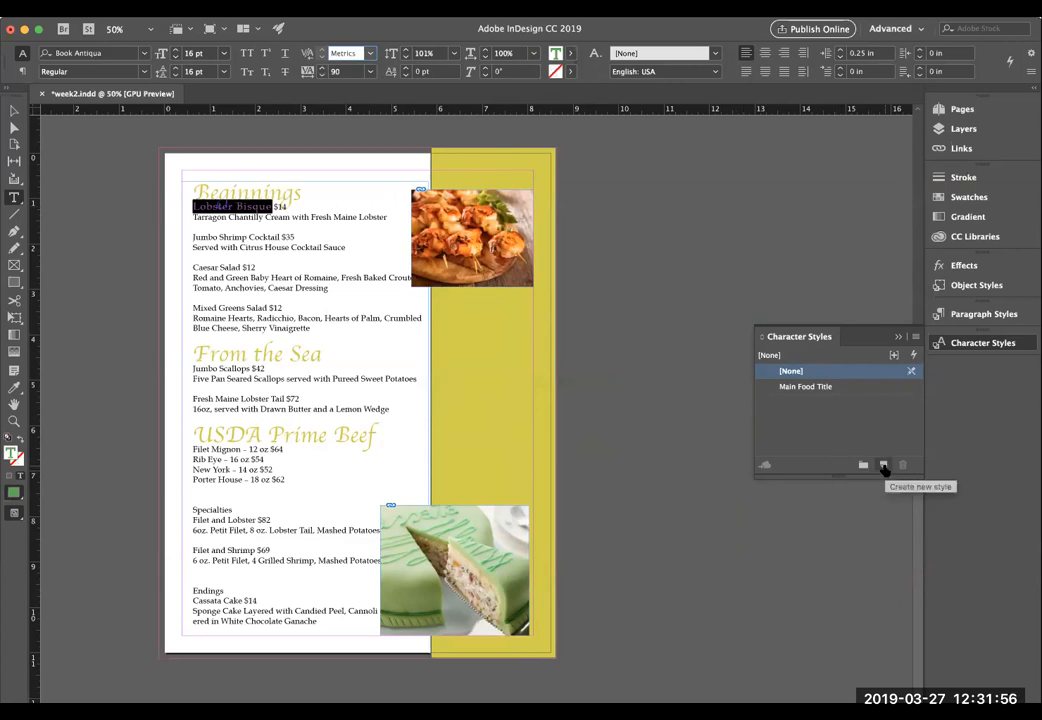
# Step: Create a character style from the formatted "Lobster Bisque" text and name it Dish Title
pyautogui.click(884, 467)
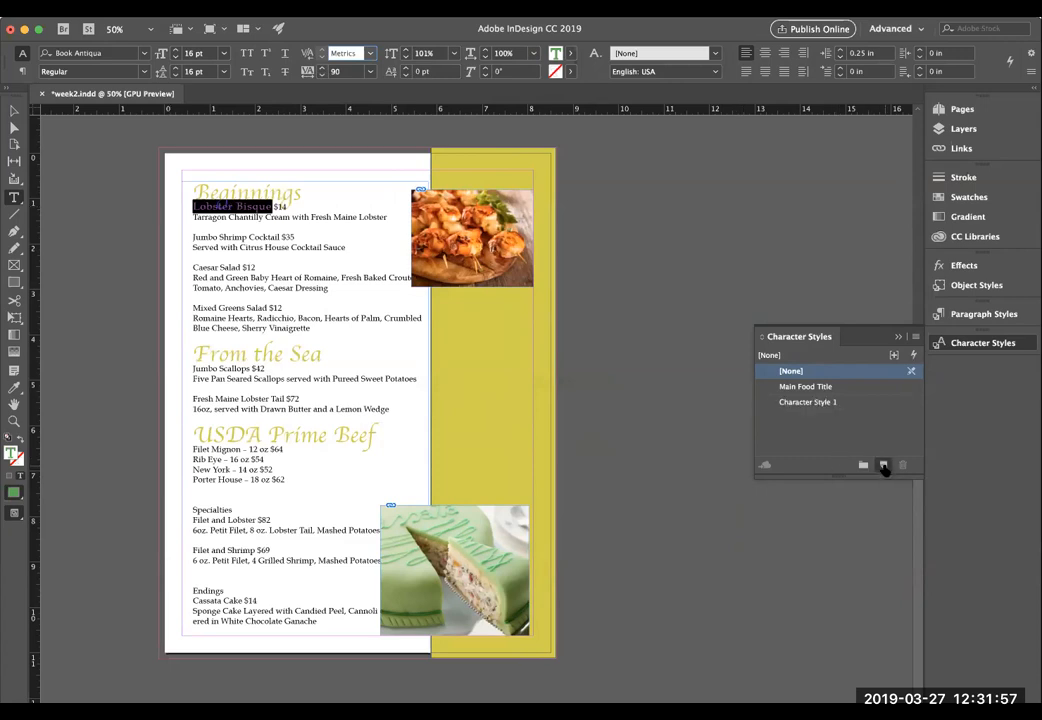
pyautogui.click(808, 402)
pyautogui.doubleClick(808, 402)
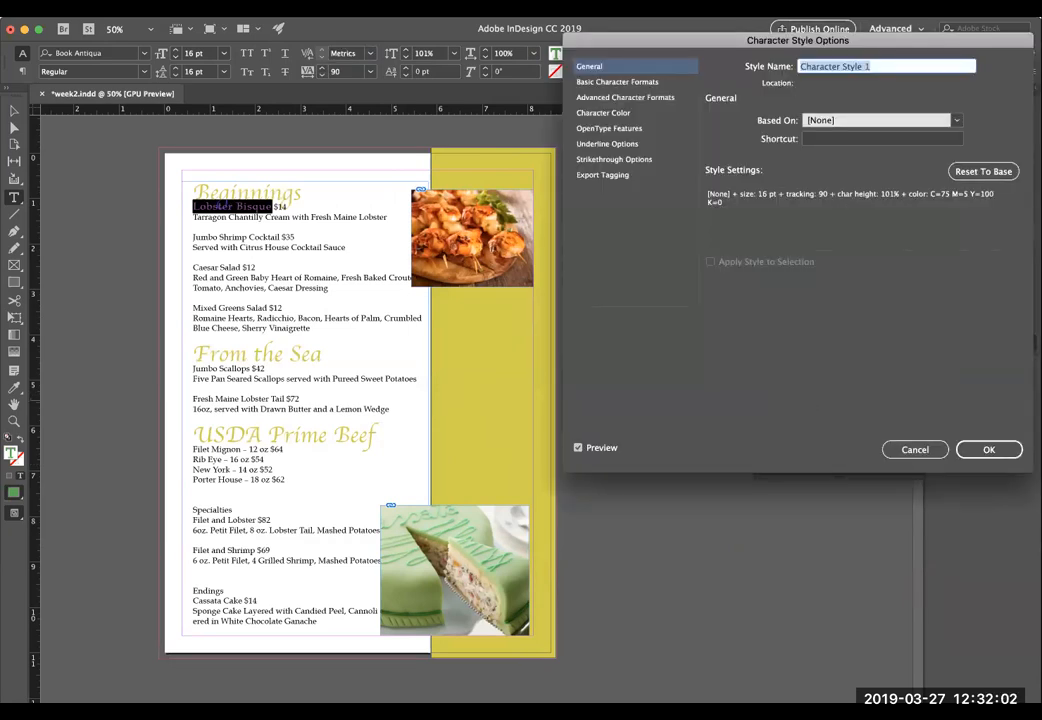
pyautogui.write('Dish Title')
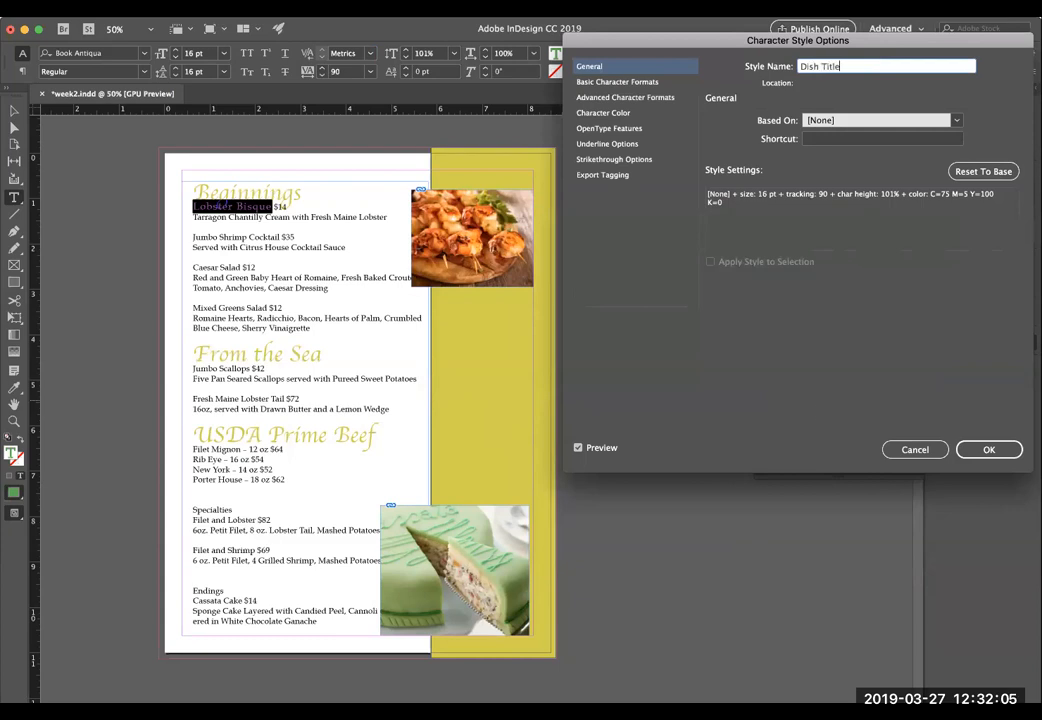
pyautogui.click(988, 449)
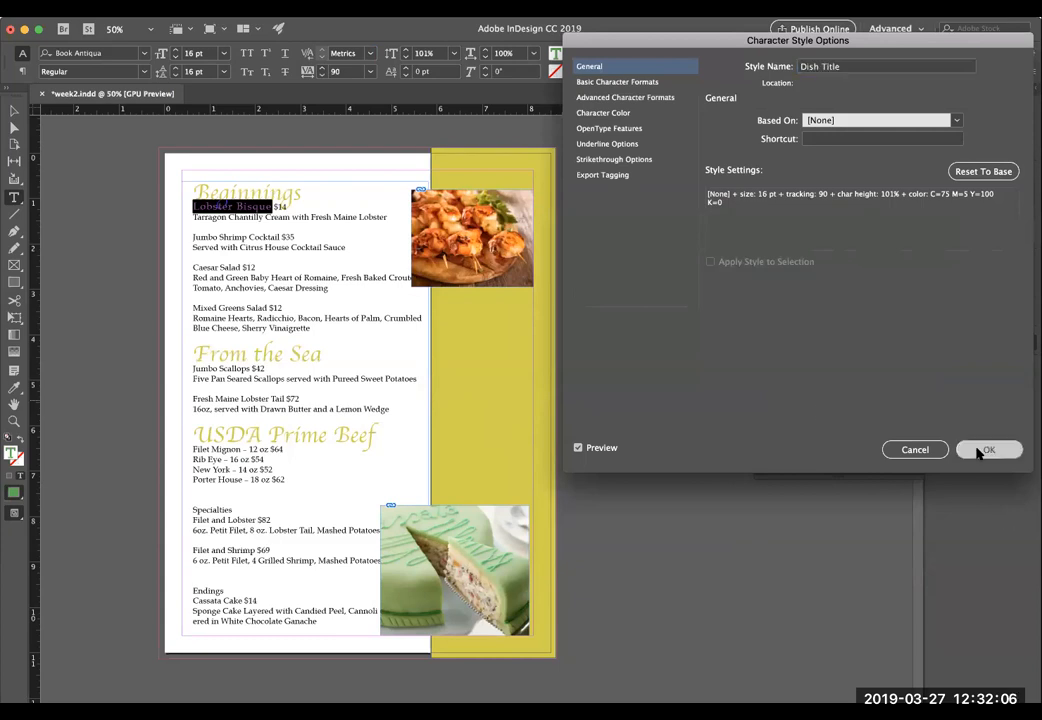
# Step: Apply the Dish Title character style to the "Jumbo Shrimp Cocktail" dish name
pyautogui.click(249, 237)
pyautogui.doubleClick(287, 237)
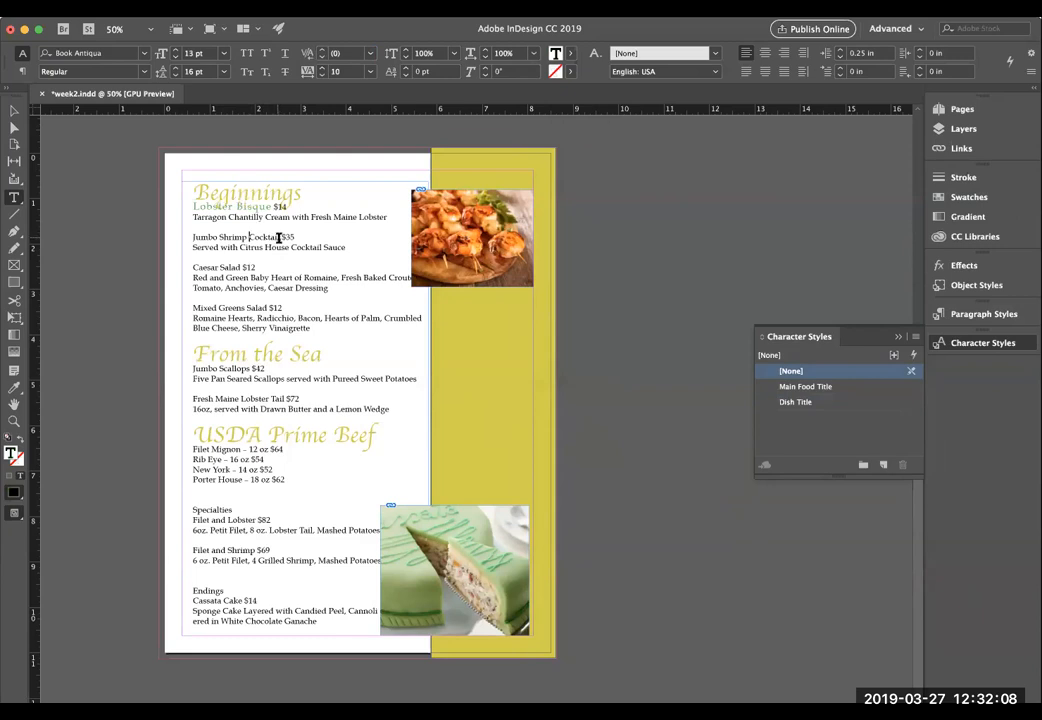
pyautogui.moveTo(280, 237); pyautogui.dragTo(177, 242)
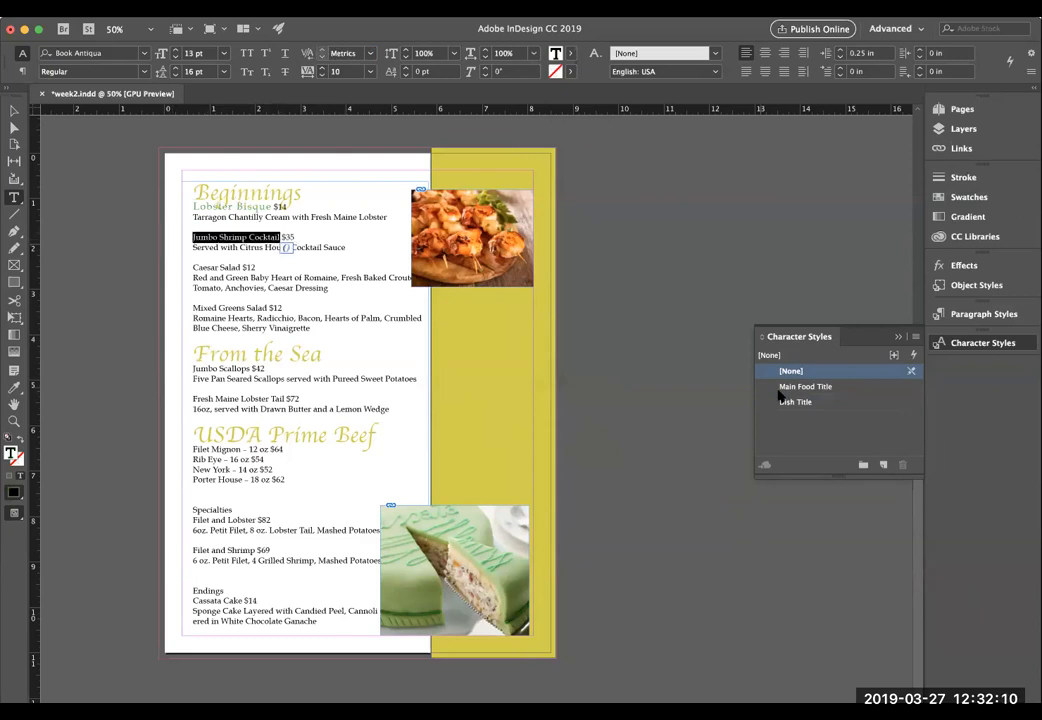
pyautogui.click(808, 404)
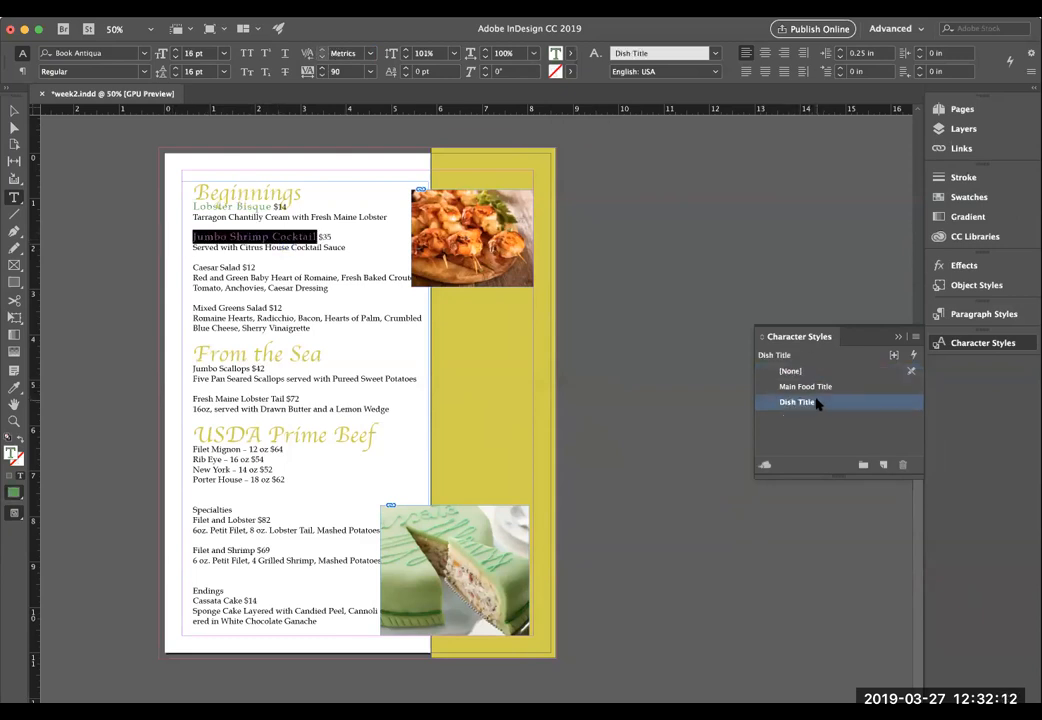
# Step: Add line space between the "Beginnings" heading and "Lobster Bisque", and apply the Dish Title character style to "Caesar Salad"
pyautogui.click(245, 272)
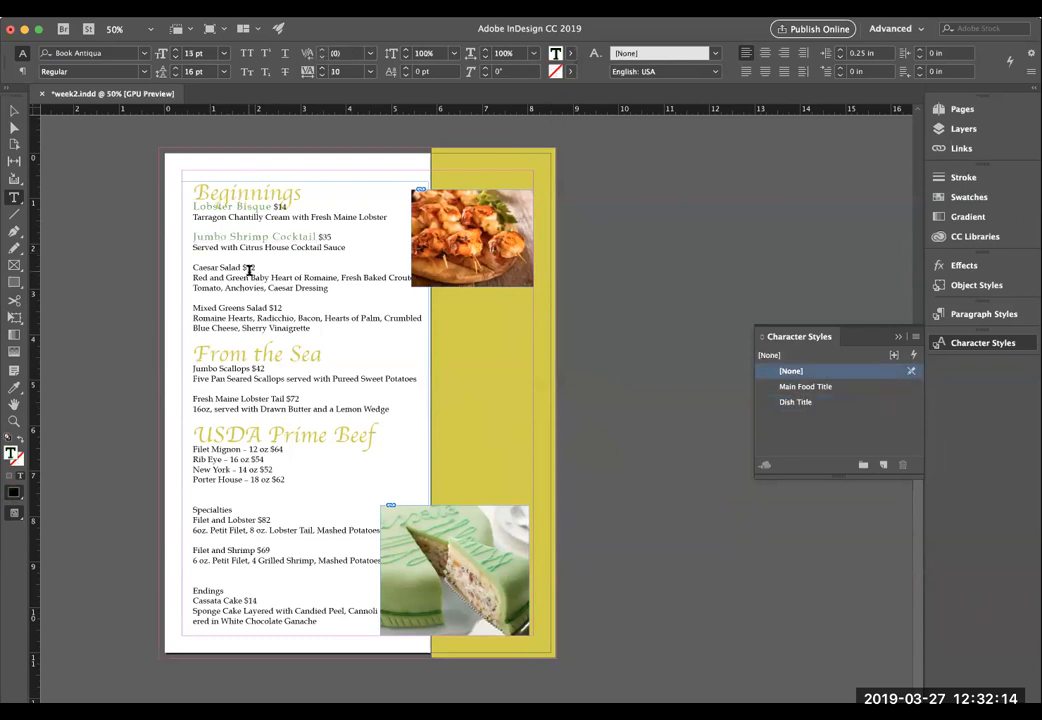
pyautogui.click(193, 206)
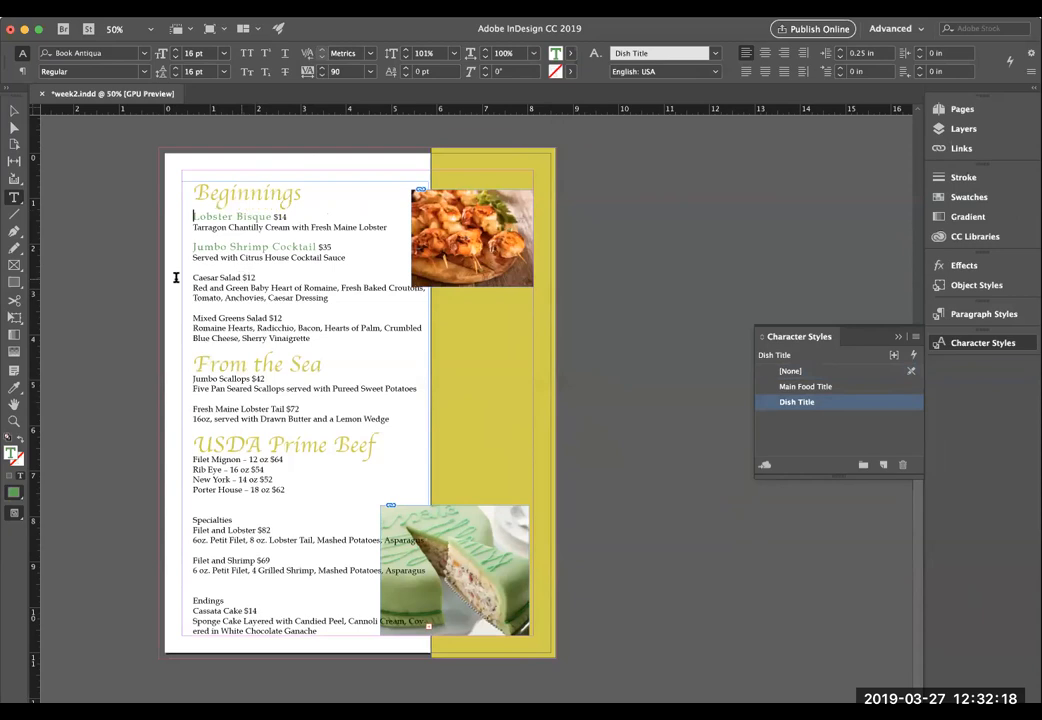
pyautogui.moveTo(193, 278); pyautogui.dragTo(256, 278)
pyautogui.click(805, 401)
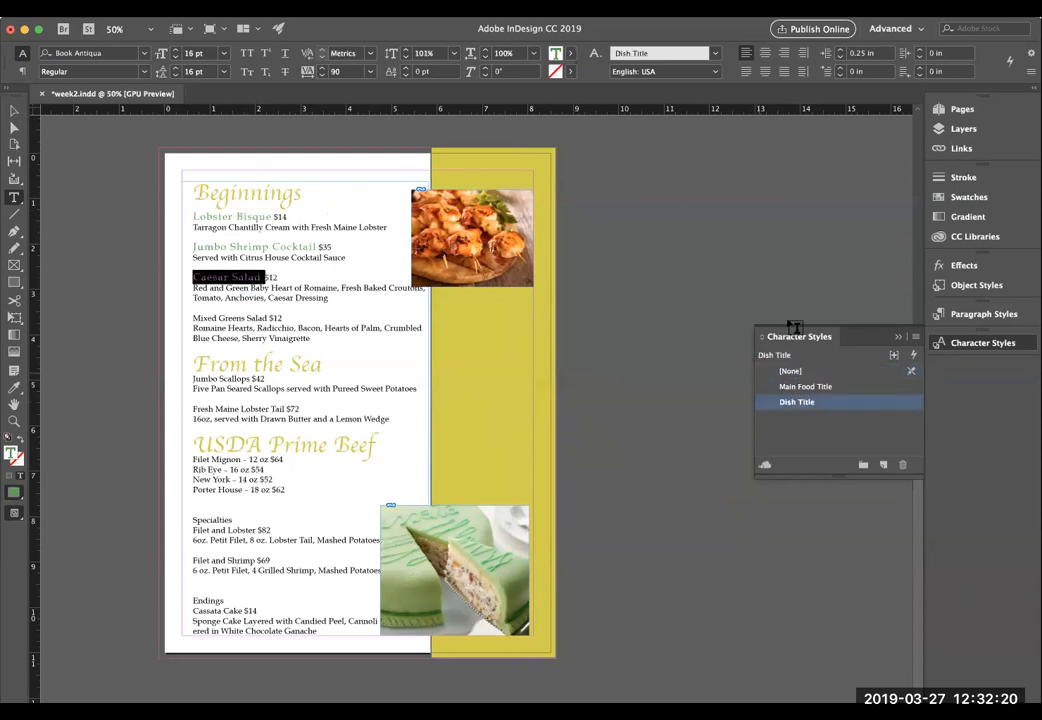
pyautogui.click(900, 338)
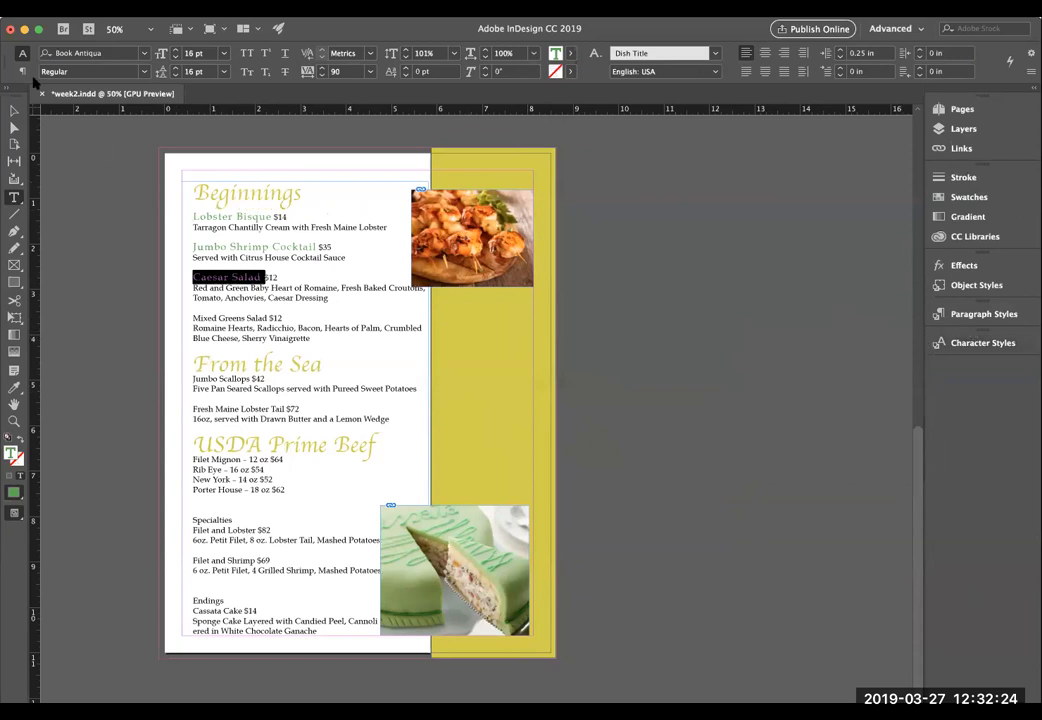
# Step: Move the shrimp photo up to Y 0.5 in and enlarge its frame to about 2.77 by 2.17 in
pyautogui.click(14, 110)
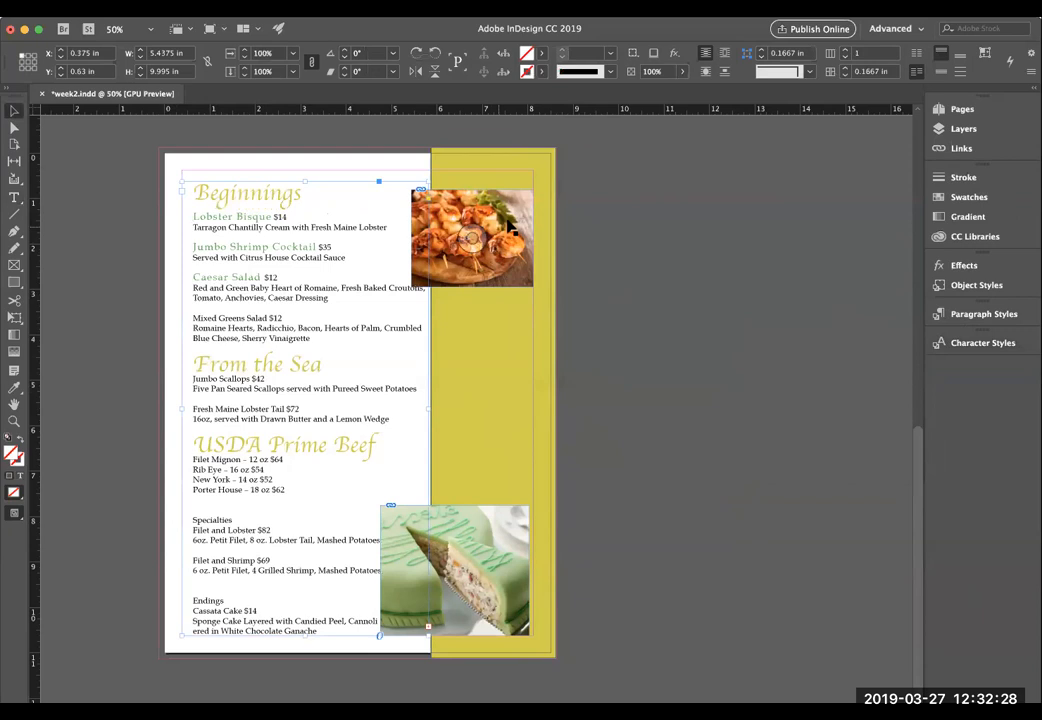
pyautogui.moveTo(510, 226)
pyautogui.mouseDown()
pyautogui.moveTo(498, 349)
pyautogui.moveTo(505, 243)
pyautogui.mouseUp()
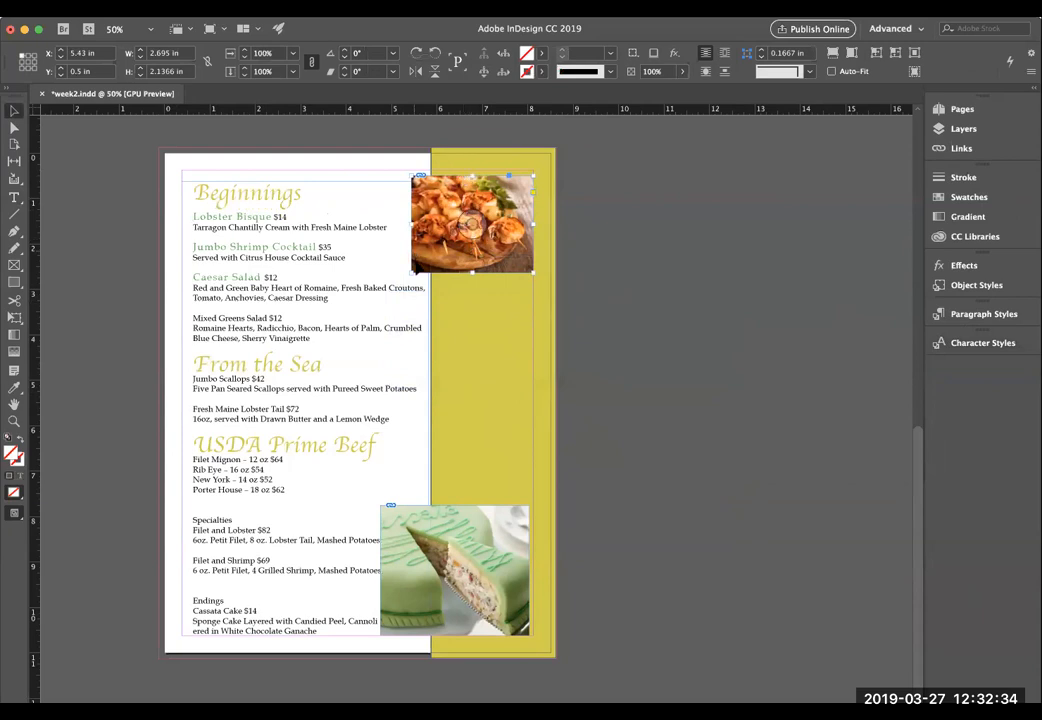
pyautogui.moveTo(407, 272); pyautogui.dragTo(409, 273)
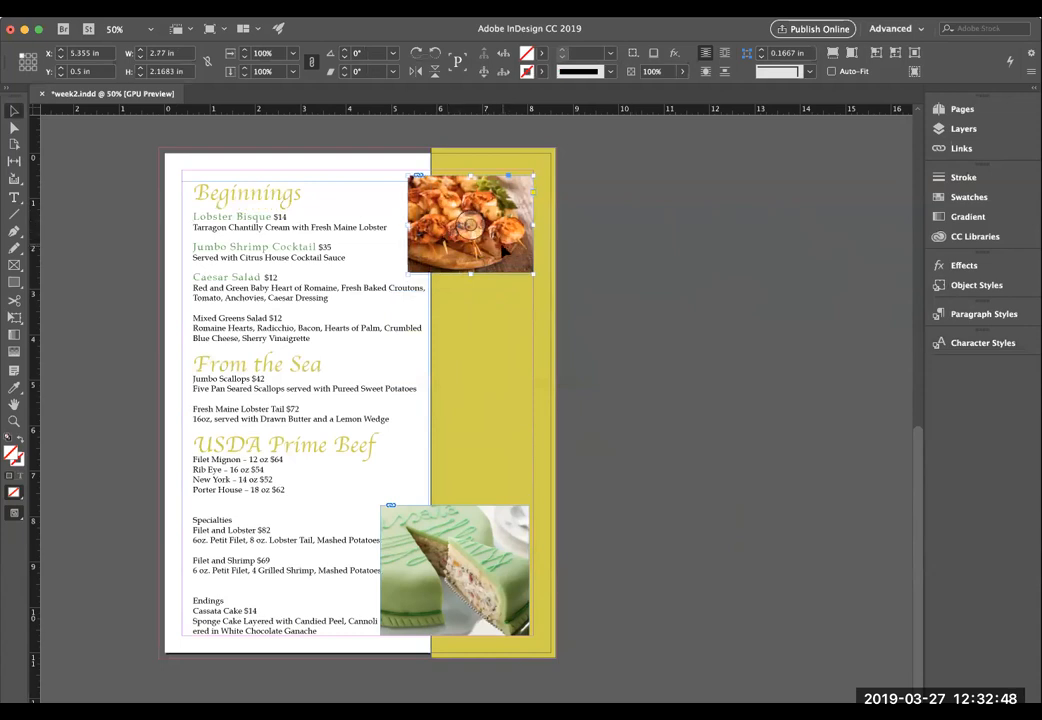
# Step: Try the Basic Graphics Frame and Basic Text Frame object styles on the shrimp photo, and return it to [None] with overrides cleared
pyautogui.click(960, 285)
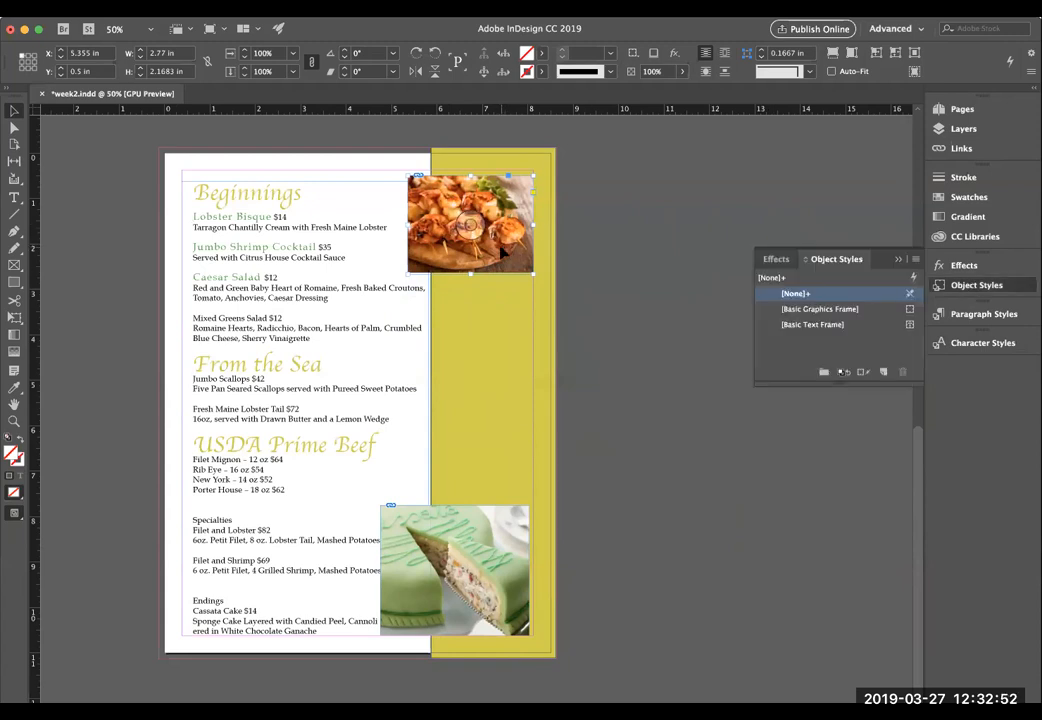
pyautogui.click(820, 309)
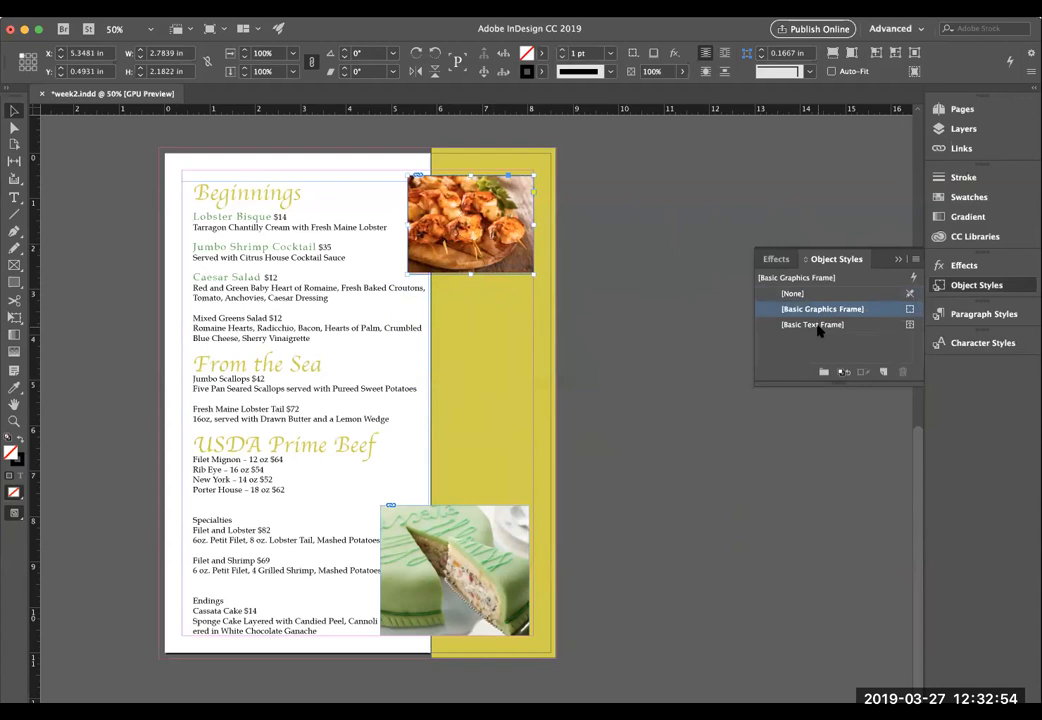
pyautogui.click(816, 326)
pyautogui.click(795, 294)
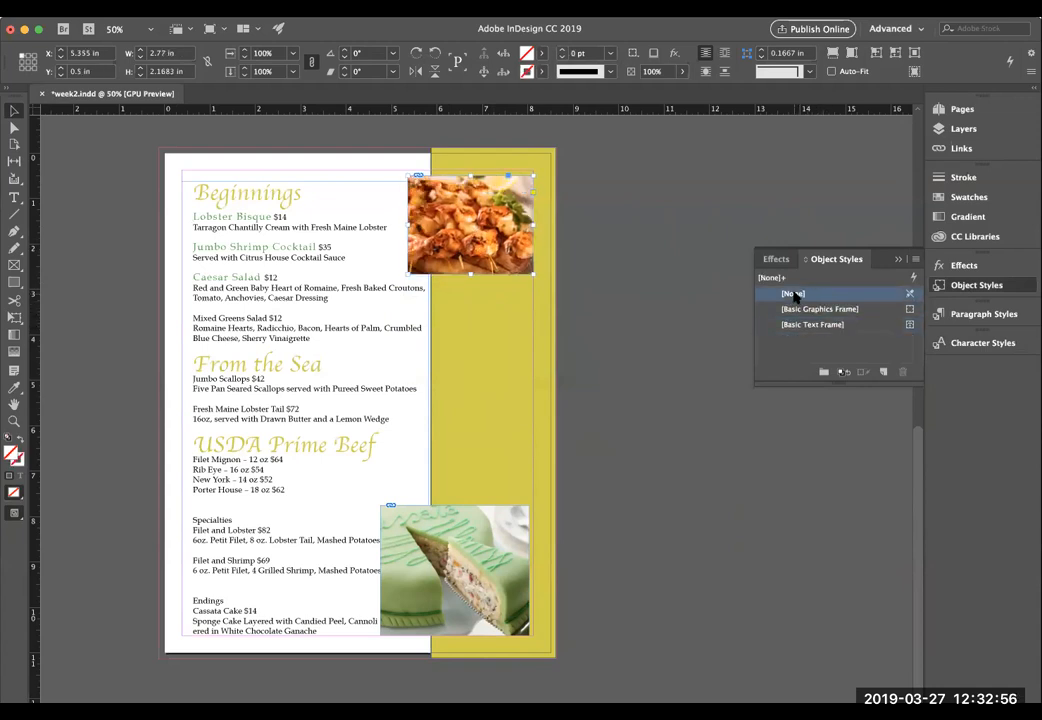
pyautogui.click(832, 375)
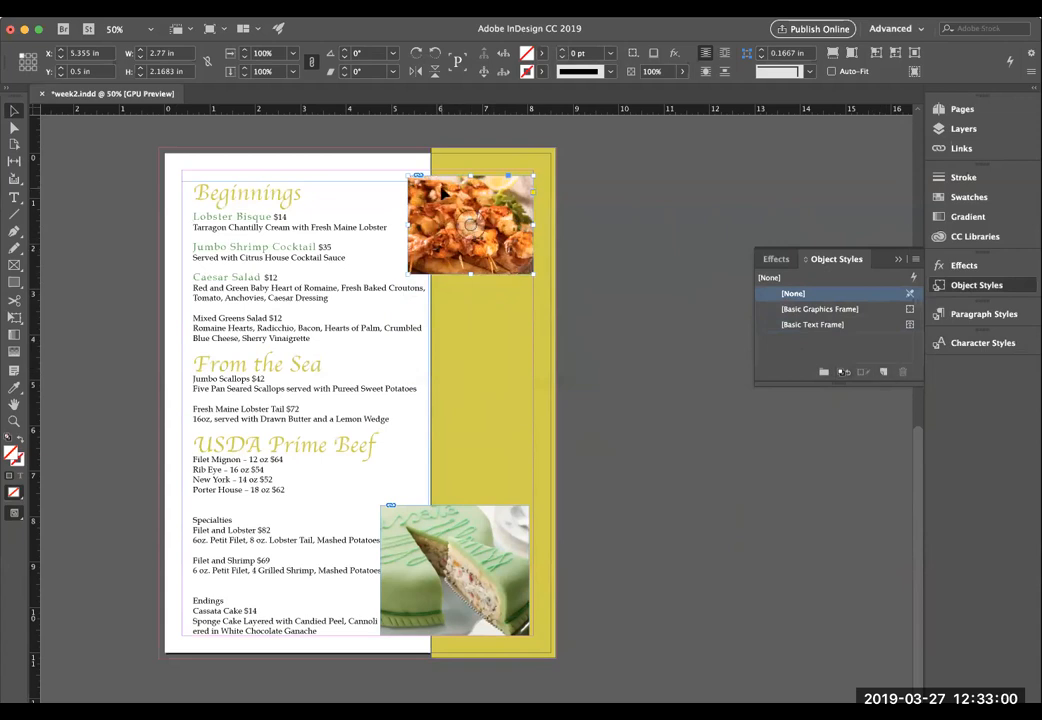
pyautogui.click(444, 220)
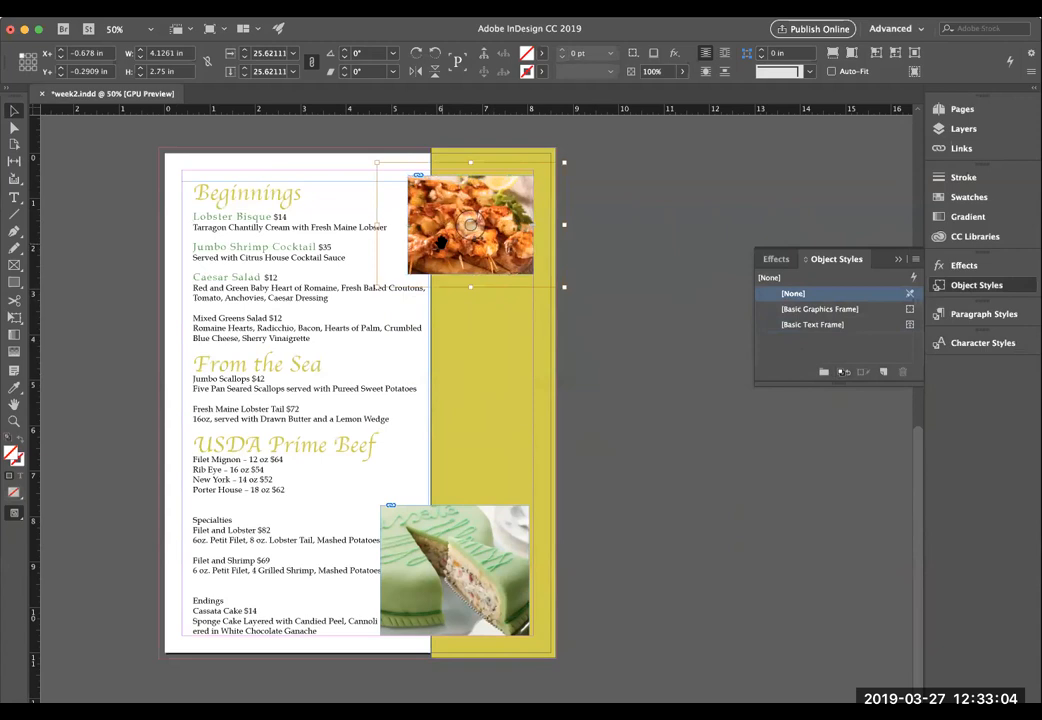
pyautogui.rightClick(441, 244)
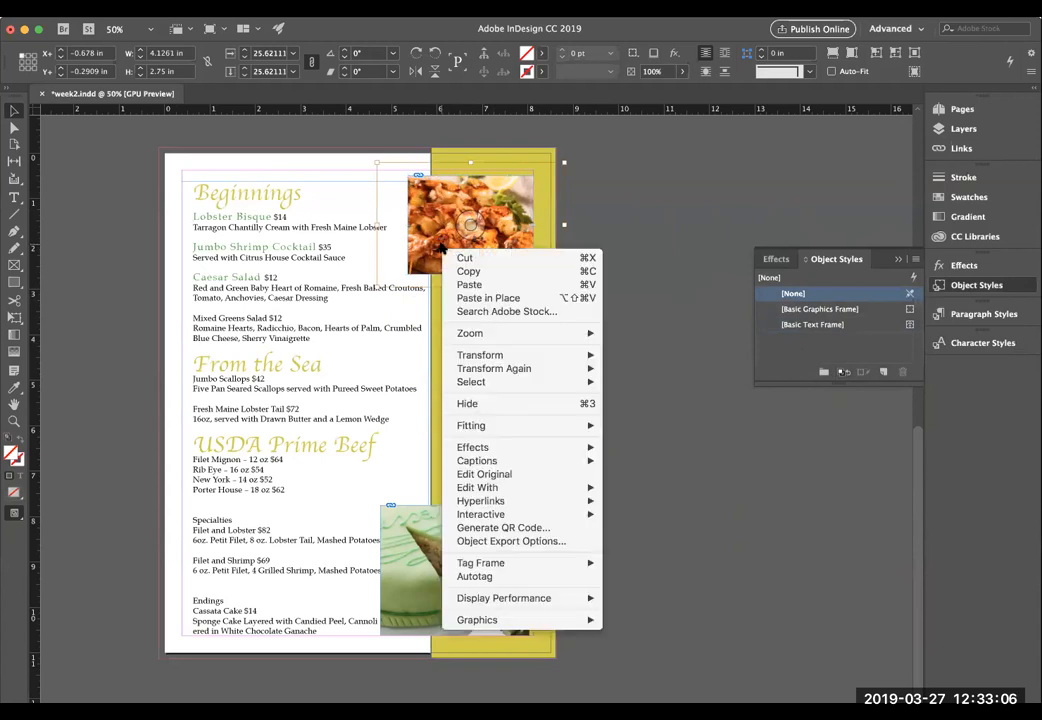
pyautogui.moveTo(523, 451)
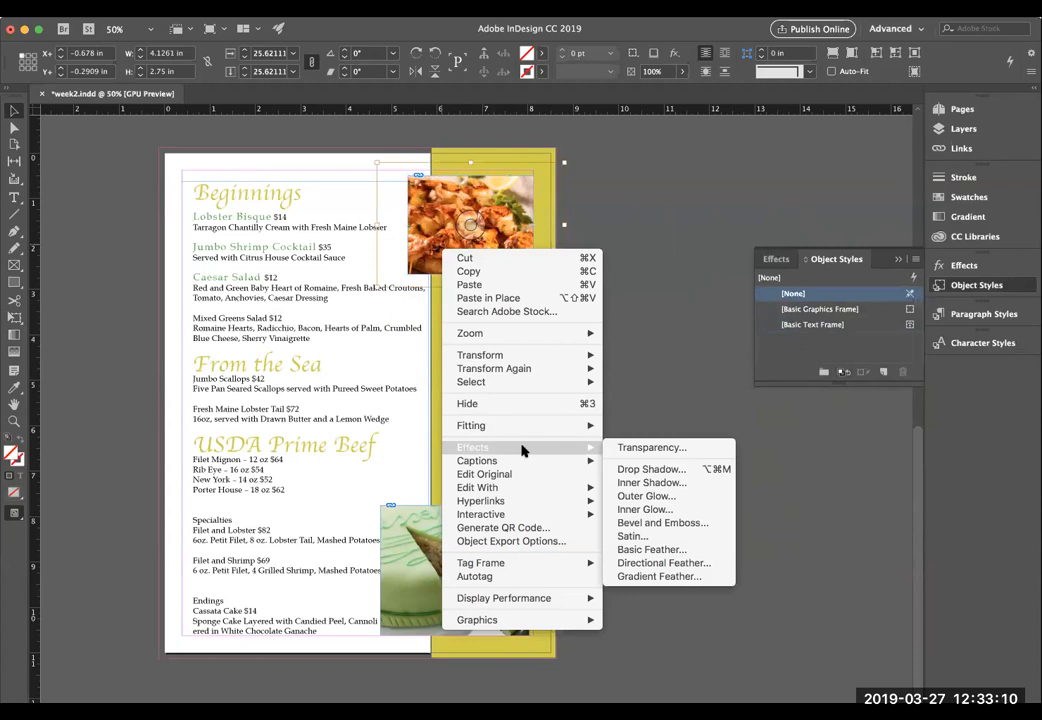
pyautogui.click(680, 470)
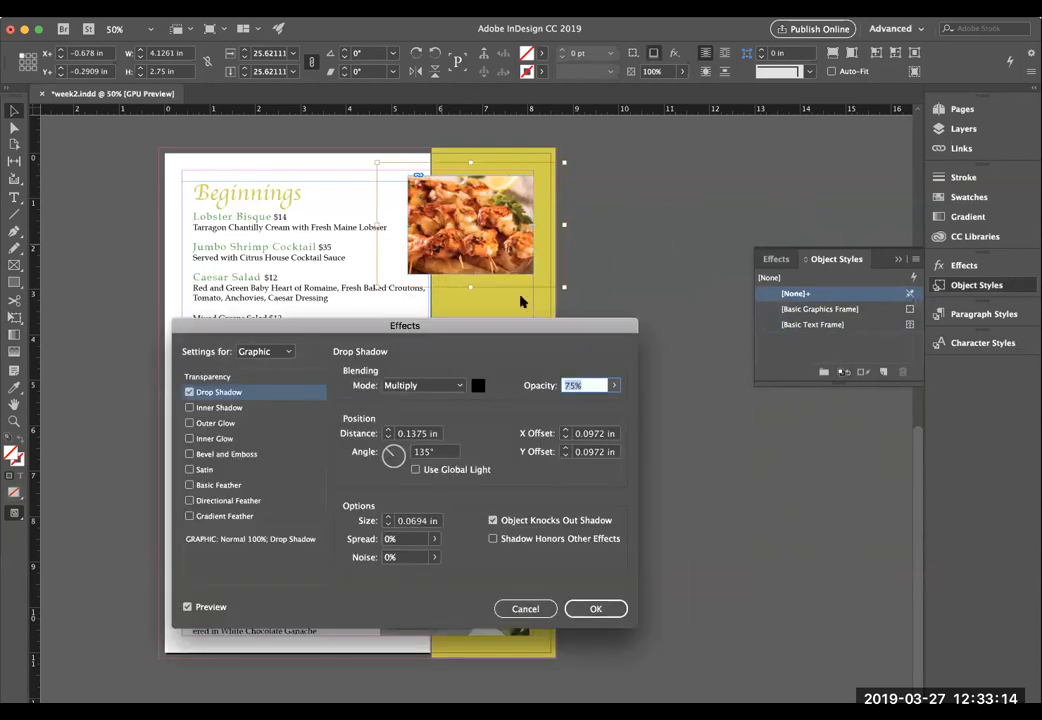
pyautogui.moveTo(463, 327); pyautogui.dragTo(507, 327)
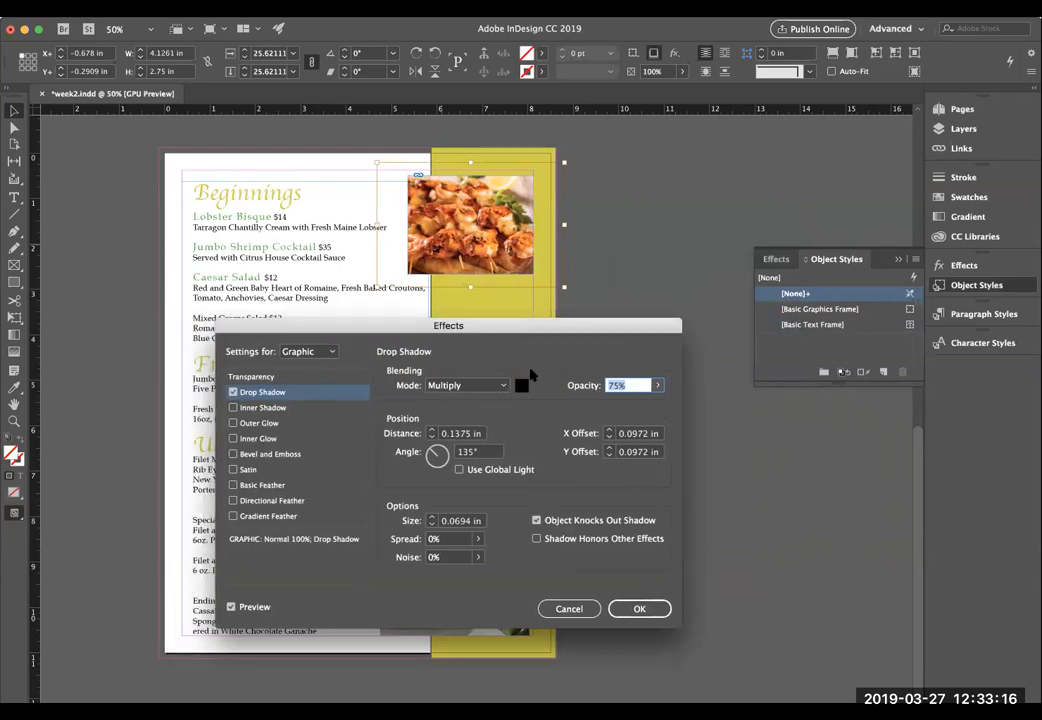
pyautogui.click(232, 607)
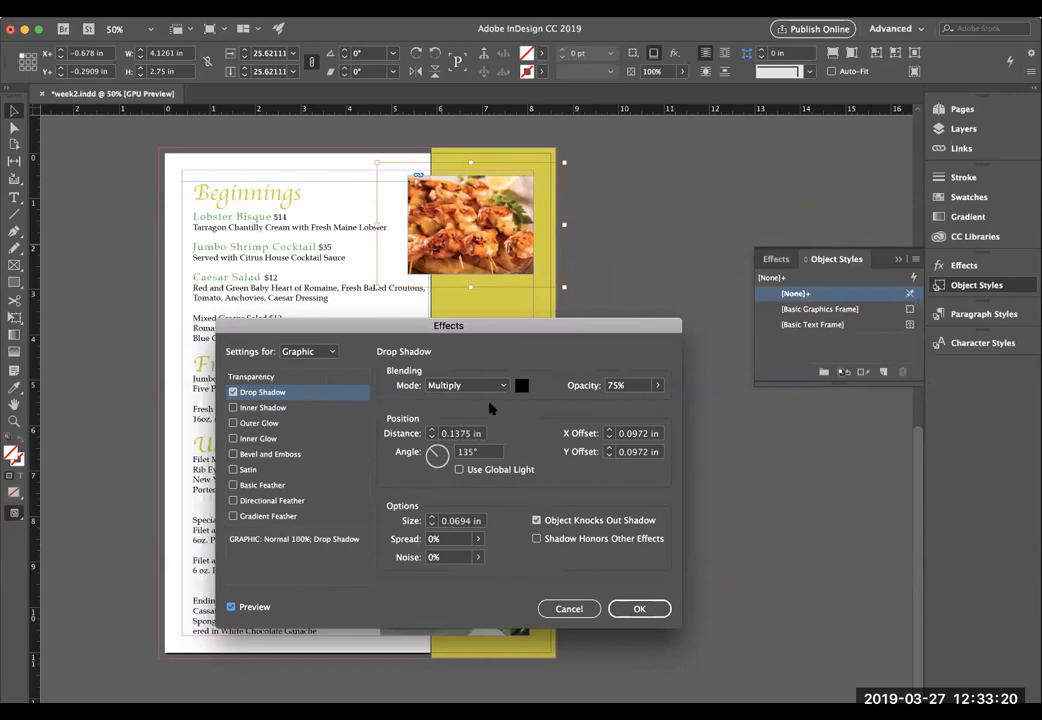
pyautogui.moveTo(435, 452); pyautogui.dragTo(438, 456)
pyautogui.click(658, 386)
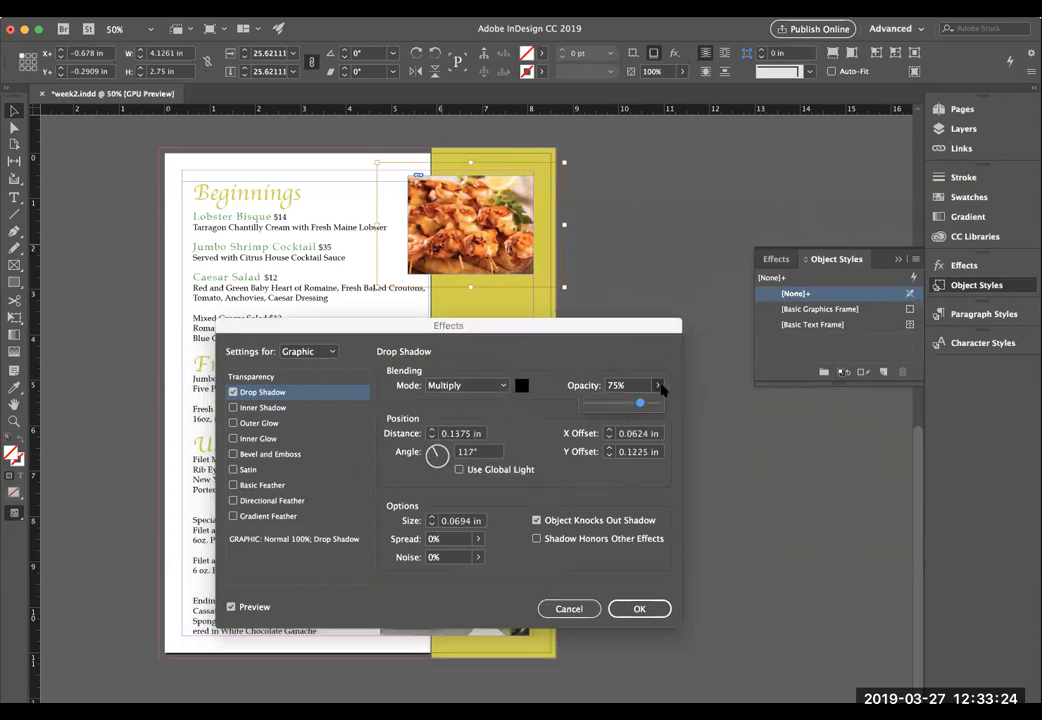
pyautogui.click(658, 388)
pyautogui.click(656, 388)
pyautogui.moveTo(638, 404); pyautogui.dragTo(634, 403)
pyautogui.click(569, 609)
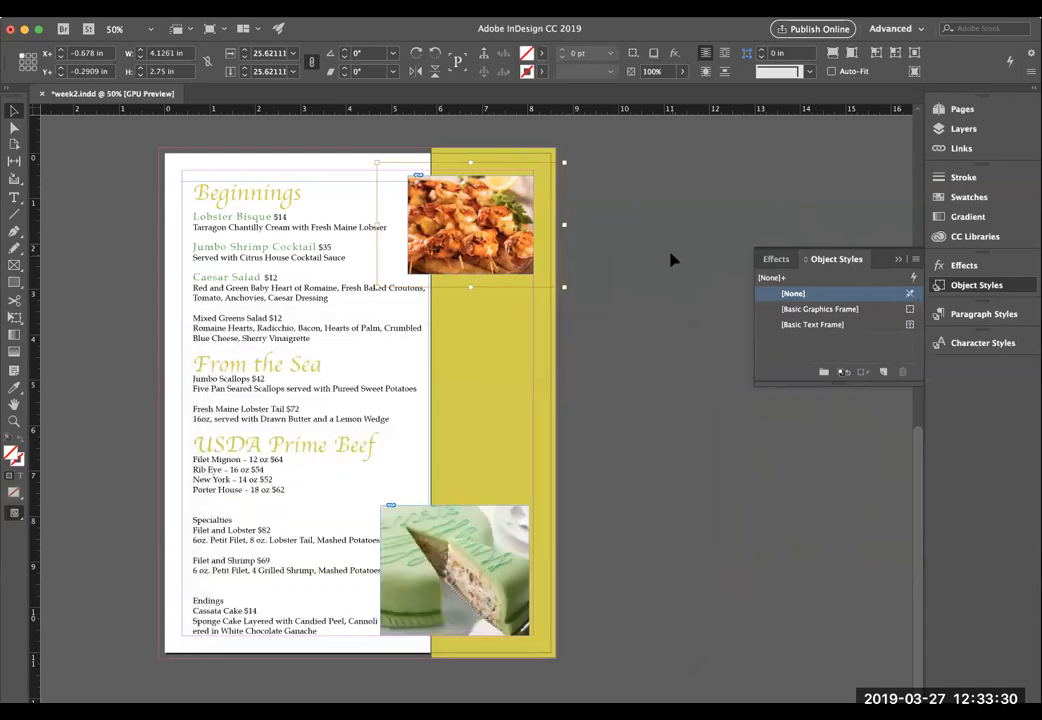
# Step: Select the shrimp photo's frame and give it a Drop Shadow effect, comparing the page with the preview off and on
pyautogui.click(600, 260)
pyautogui.click(508, 252)
pyautogui.click(505, 249)
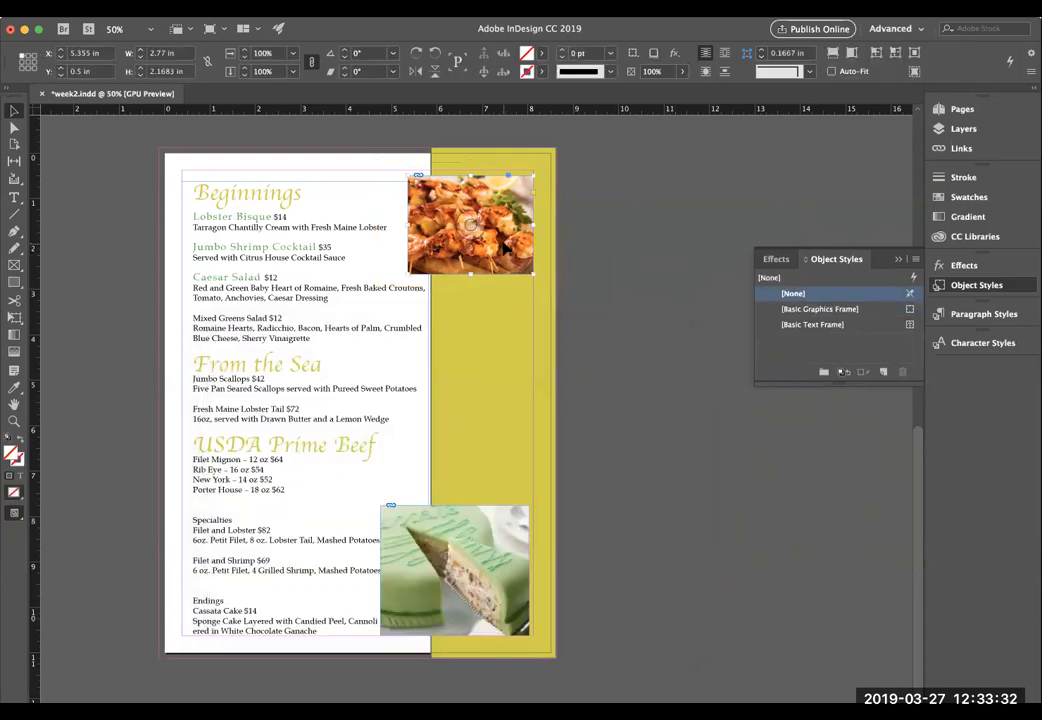
pyautogui.rightClick(526, 266)
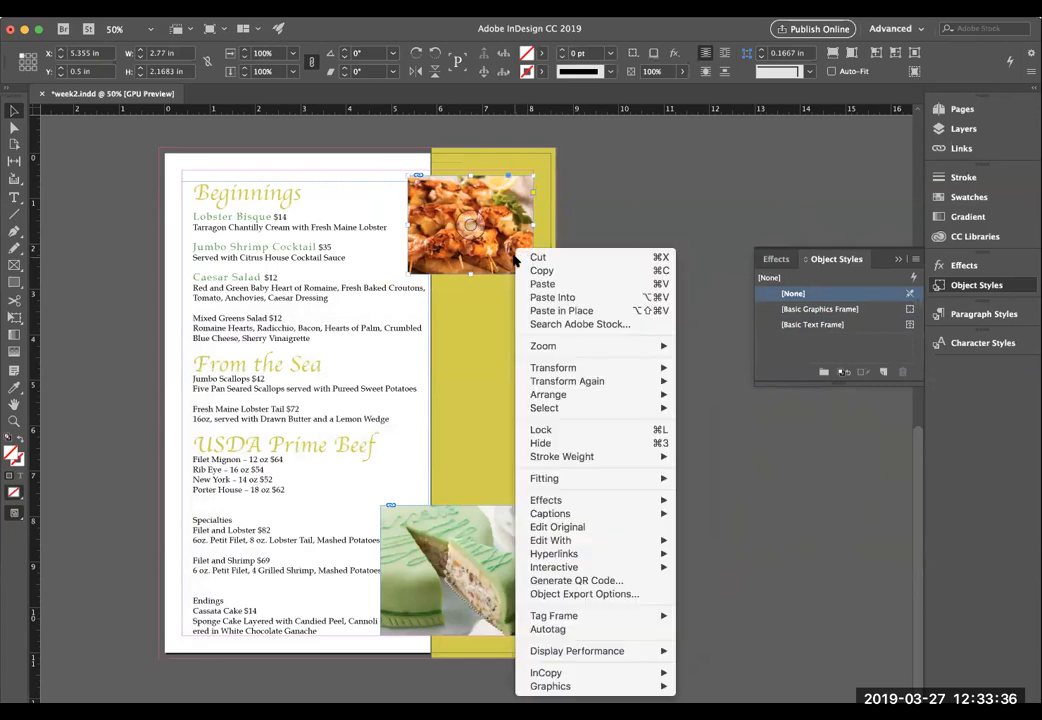
pyautogui.moveTo(565, 500)
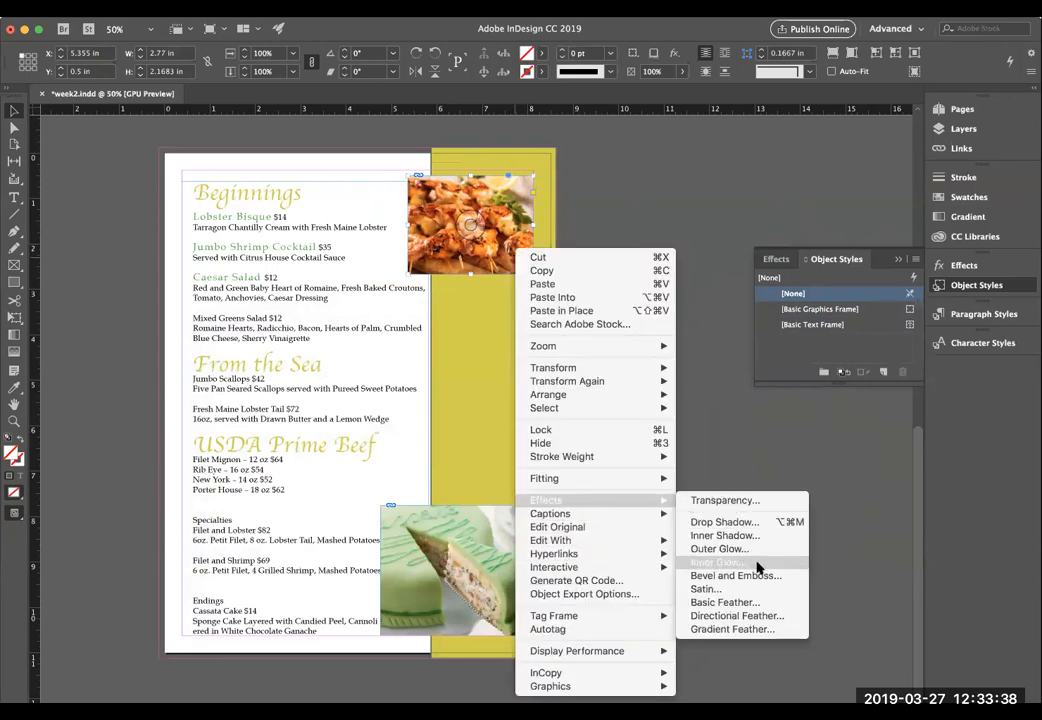
pyautogui.click(724, 522)
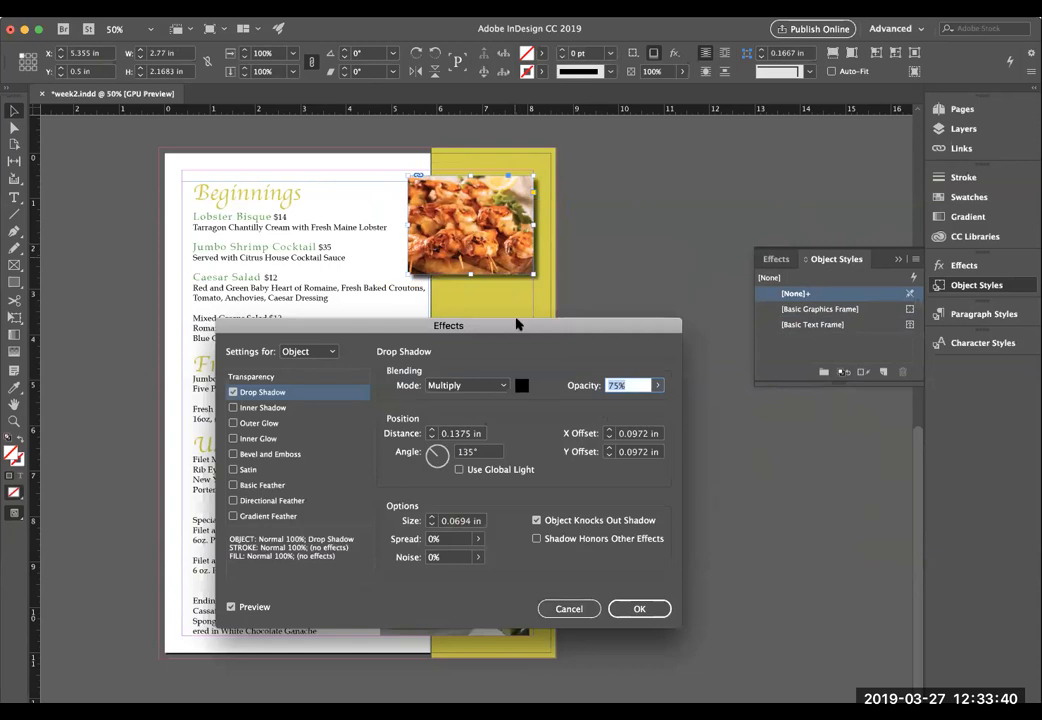
pyautogui.click(232, 606)
pyautogui.click(232, 606)
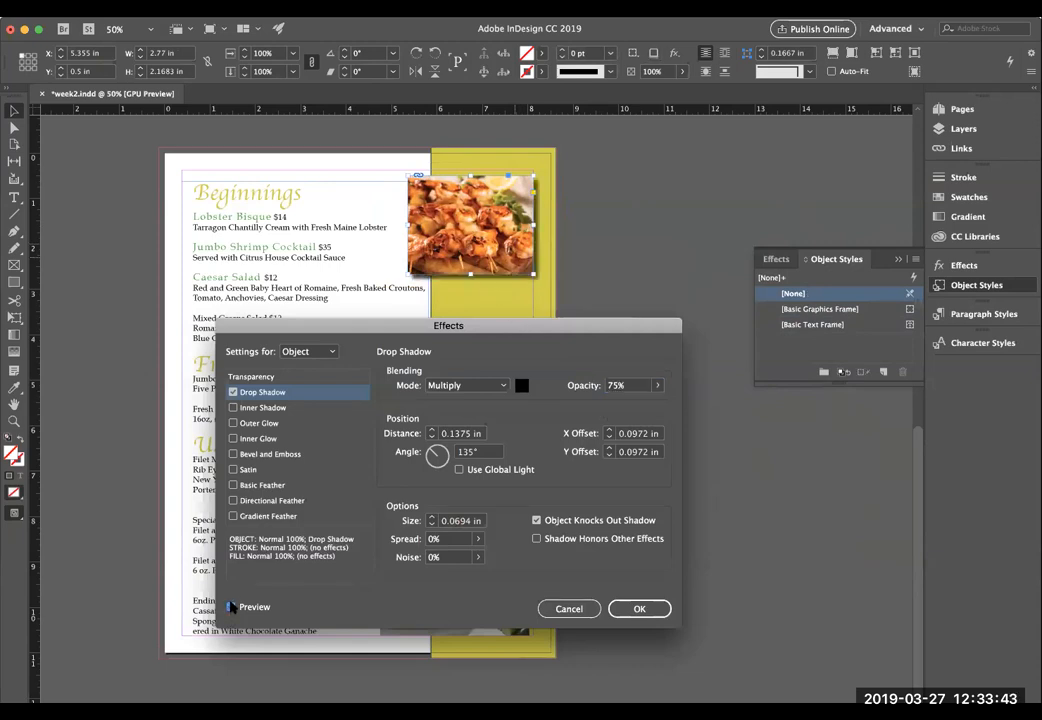
# Step: Lower the shrimp photo's drop shadow opacity to 32%, adjust its X offset and angle, and apply the effect
pyautogui.click(657, 385)
pyautogui.moveTo(642, 405); pyautogui.dragTo(607, 406)
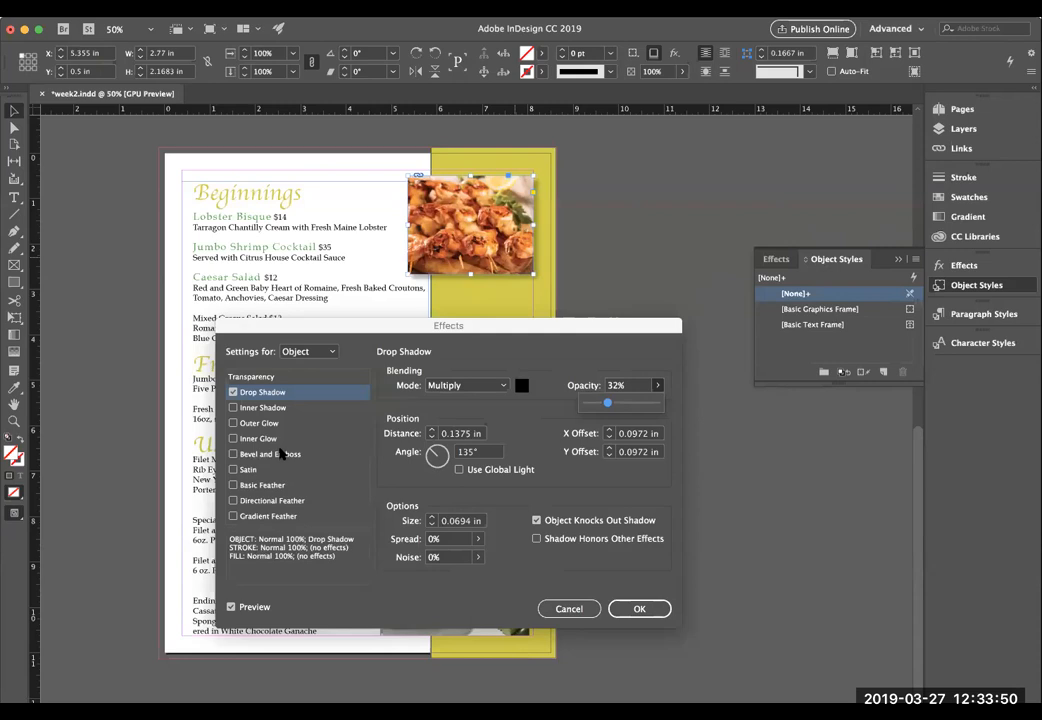
pyautogui.click(609, 437)
pyautogui.click(608, 438)
pyautogui.moveTo(431, 449); pyautogui.dragTo(436, 453)
pyautogui.click(640, 609)
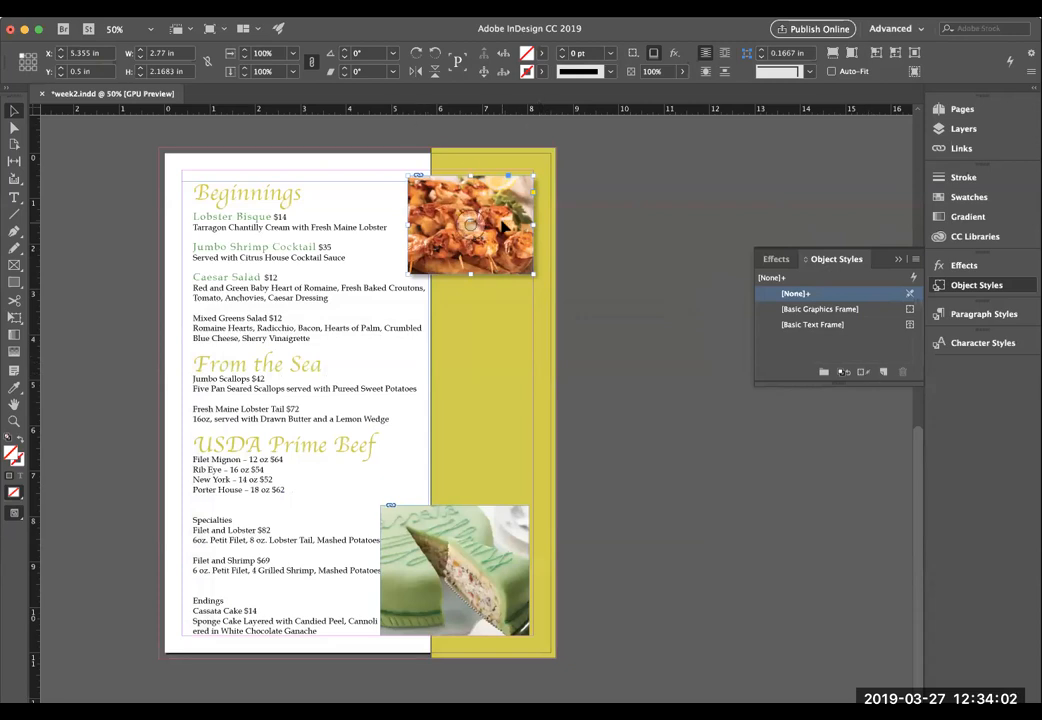
# Step: Give the shrimp photo's frame a [Black] stroke, try heavier and lighter weights, and settle on 1 pt
pyautogui.click(541, 53)
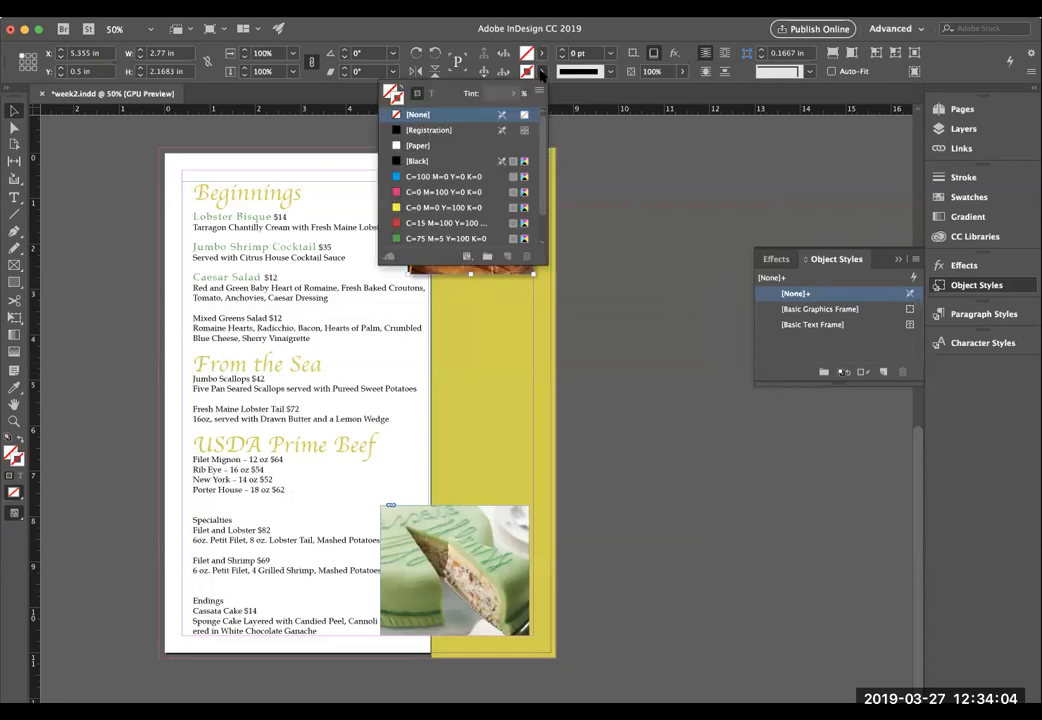
pyautogui.click(418, 161)
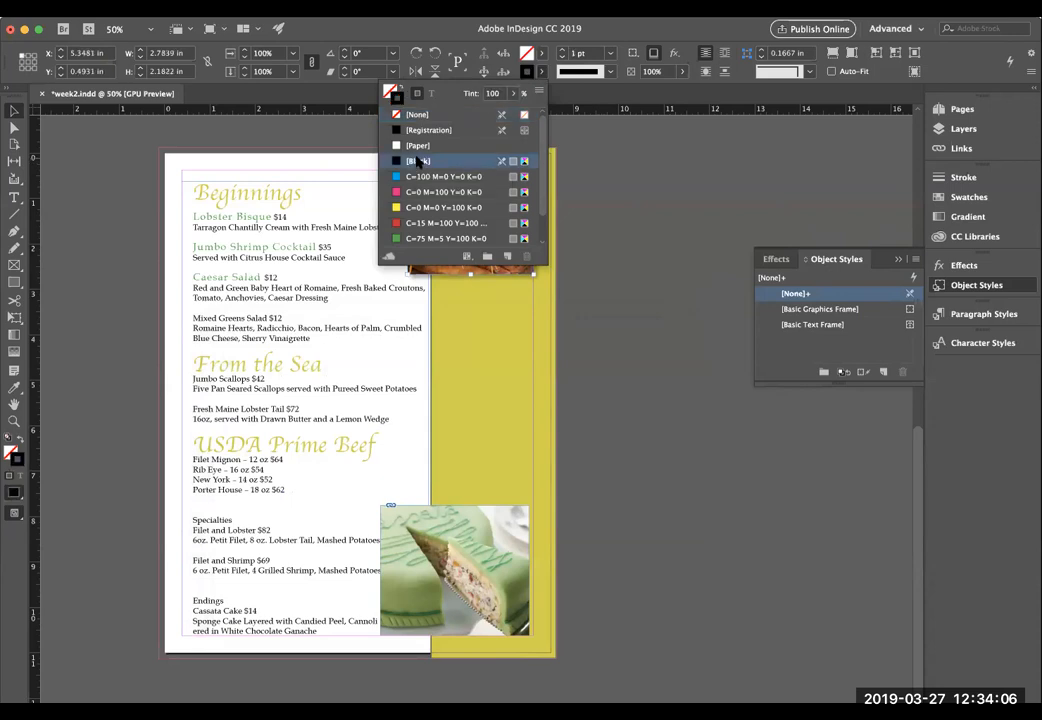
pyautogui.click(562, 50)
pyautogui.click(562, 50)
pyautogui.click(562, 50)
pyautogui.click(562, 50)
pyautogui.click(562, 50)
pyautogui.click(562, 50)
pyautogui.click(562, 56)
pyautogui.click(562, 56)
pyautogui.click(562, 56)
pyautogui.click(562, 56)
pyautogui.click(562, 56)
pyautogui.click(562, 56)
pyautogui.click(562, 56)
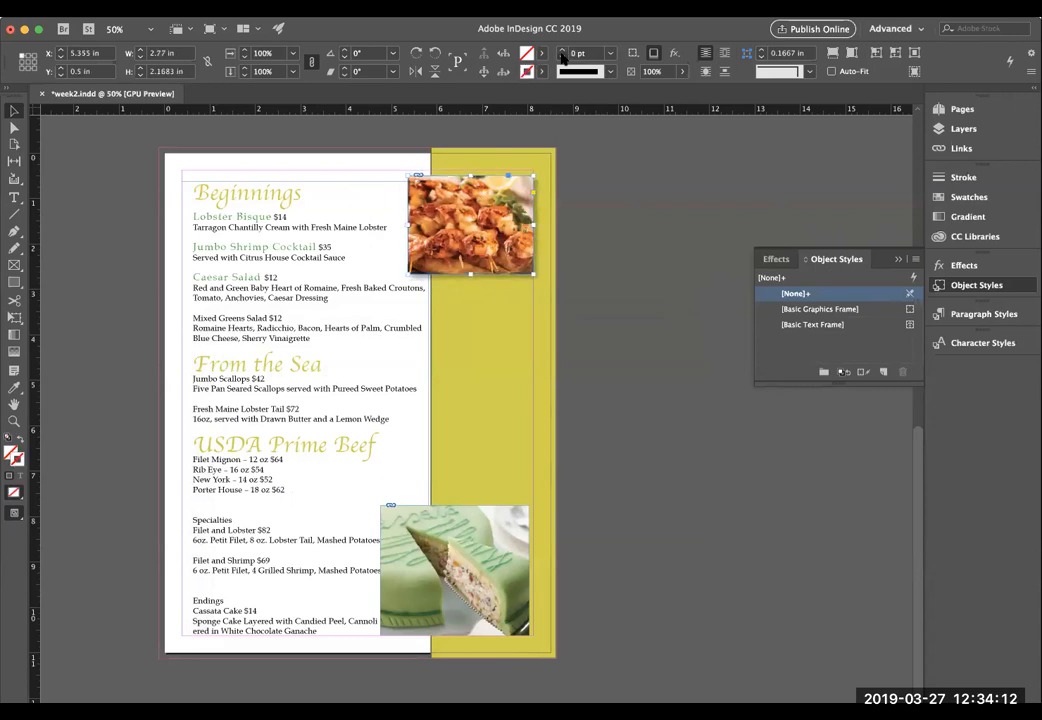
pyautogui.click(562, 50)
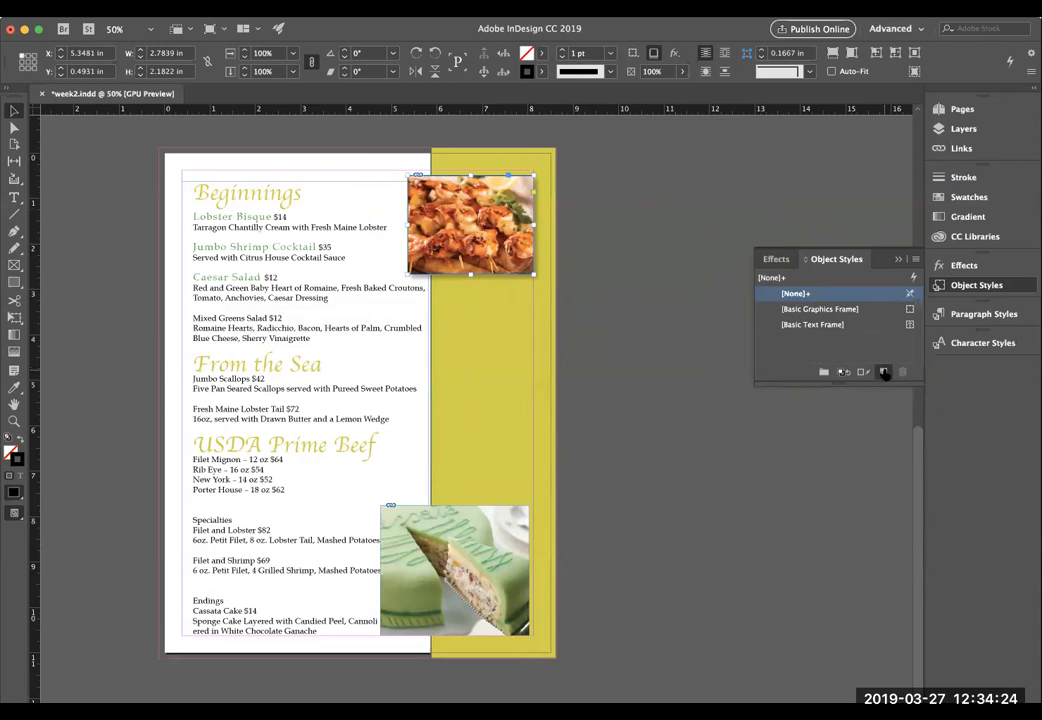
# Step: Create a new object style from the shrimp photo's formatting and name it "Food Pic"
pyautogui.click(884, 373)
pyautogui.moveTo(796, 297)
pyautogui.click(801, 341)
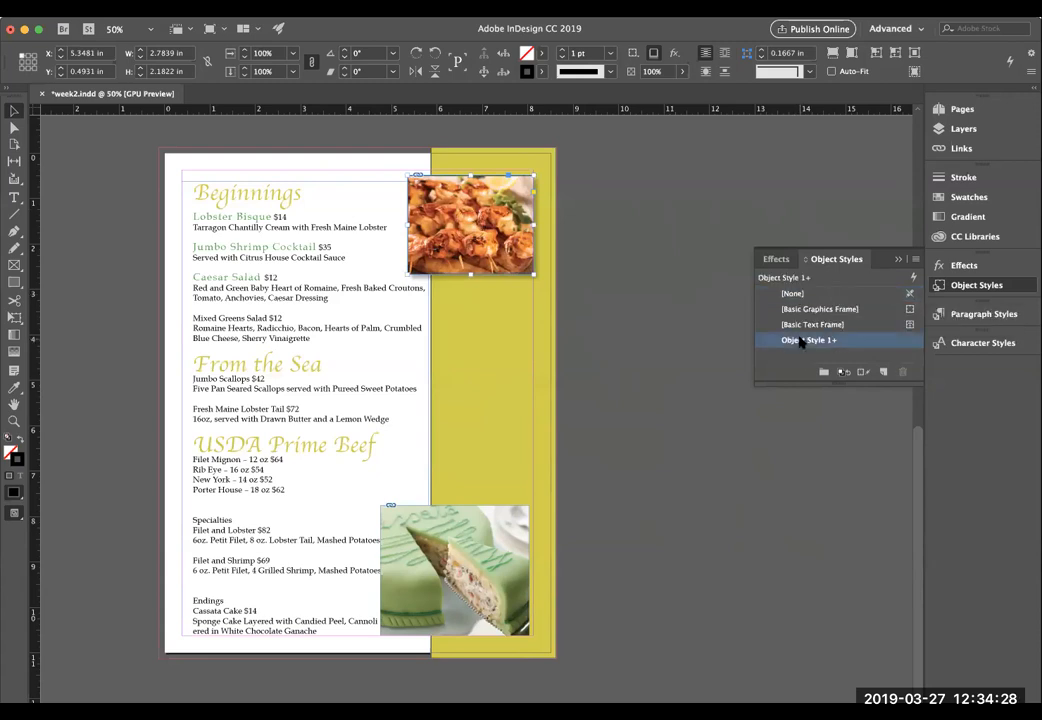
pyautogui.doubleClick(801, 341)
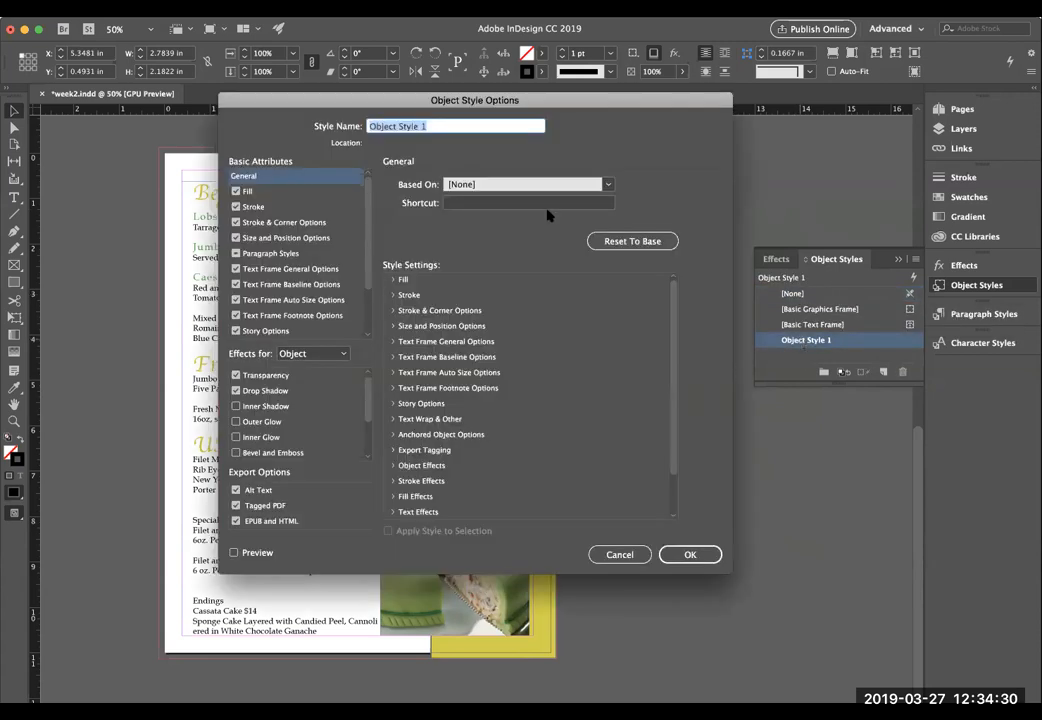
pyautogui.press('BackSpace')
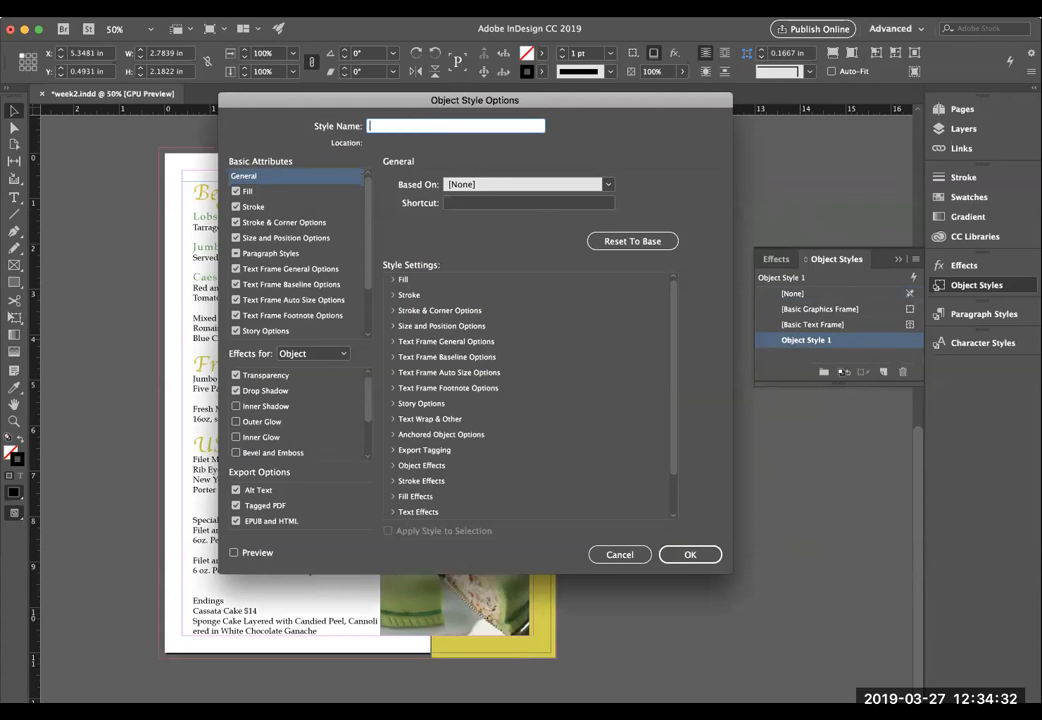
pyautogui.write('Food Pic')
pyautogui.scroll(-1, 287, 414)
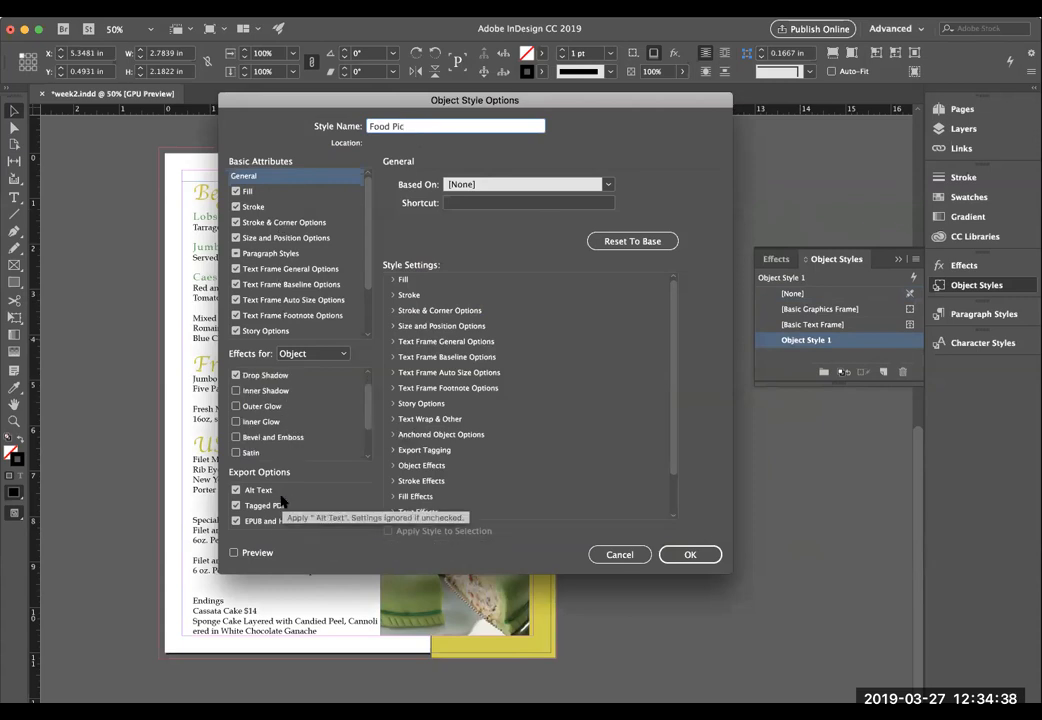
pyautogui.click(706, 556)
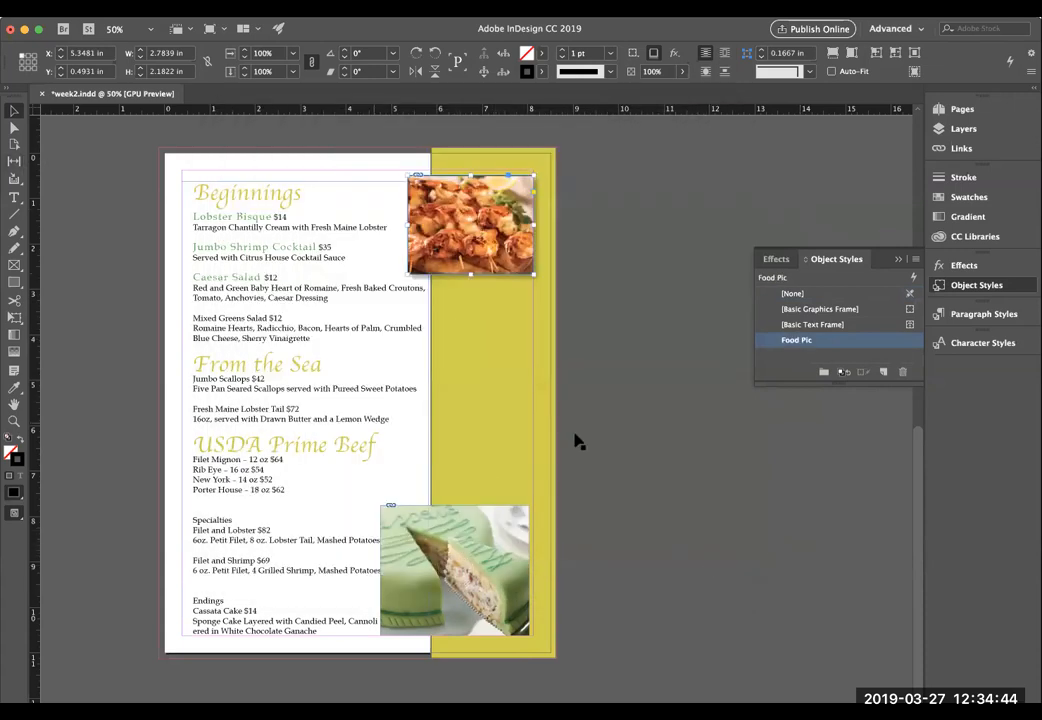
# Step: Move the cake photo to about X 4.67, Y 6.75 in with the Food Pic style, and shift the shrimp photo to about X 5.17, Y 0.77 in
pyautogui.moveTo(491, 539); pyautogui.dragTo(491, 488)
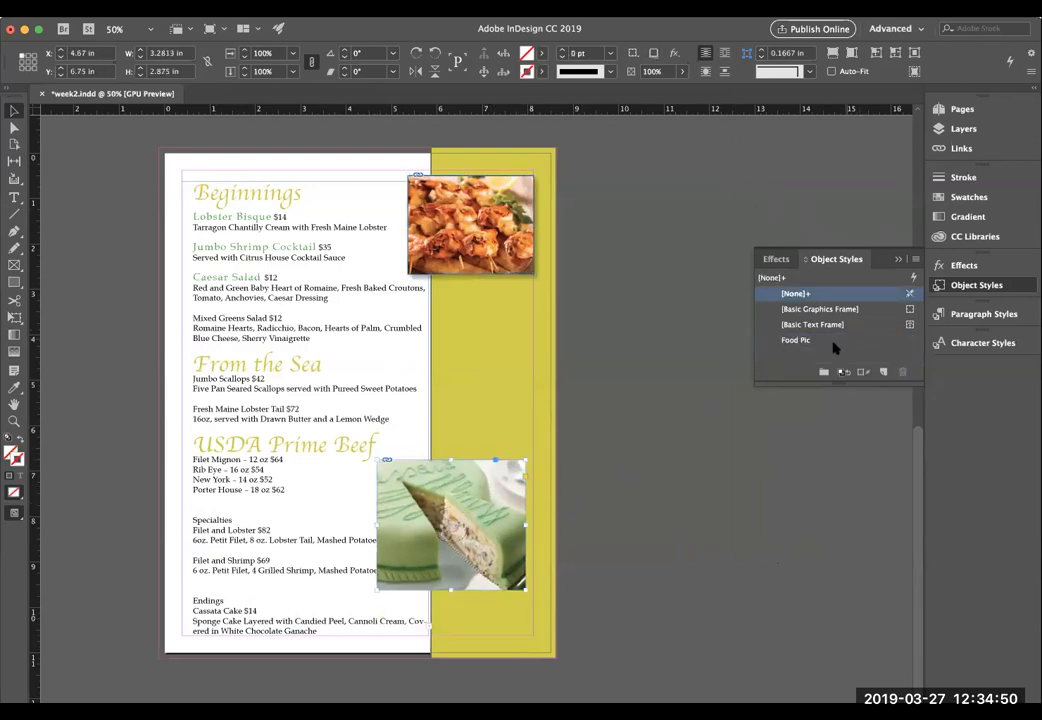
pyautogui.click(800, 340)
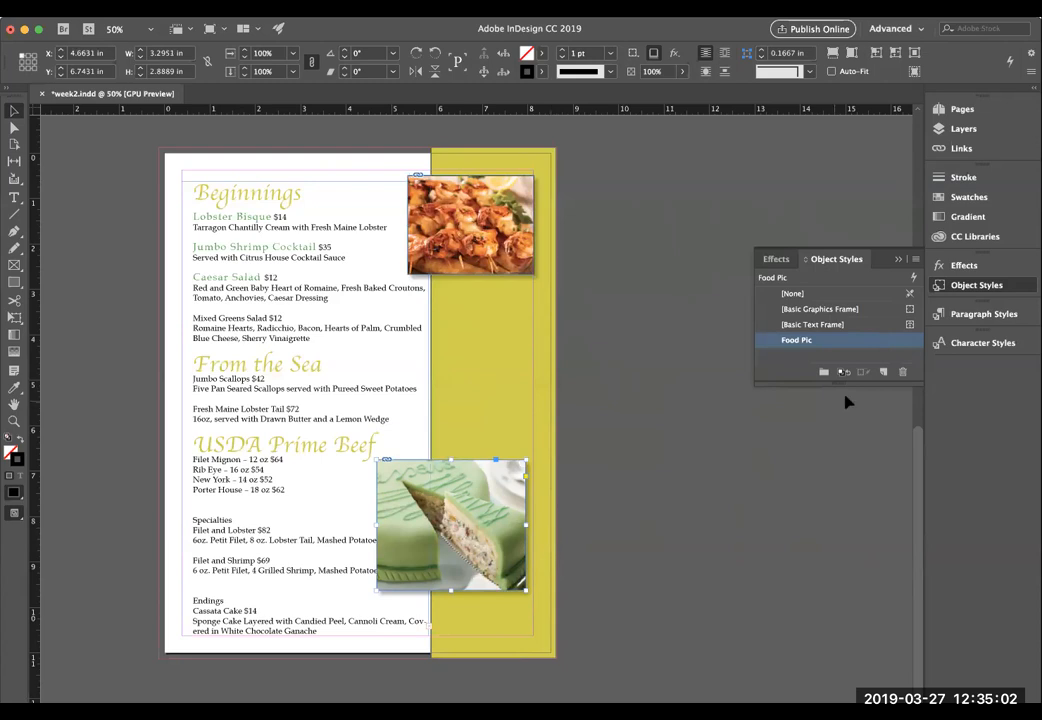
pyautogui.moveTo(529, 184); pyautogui.dragTo(510, 199)
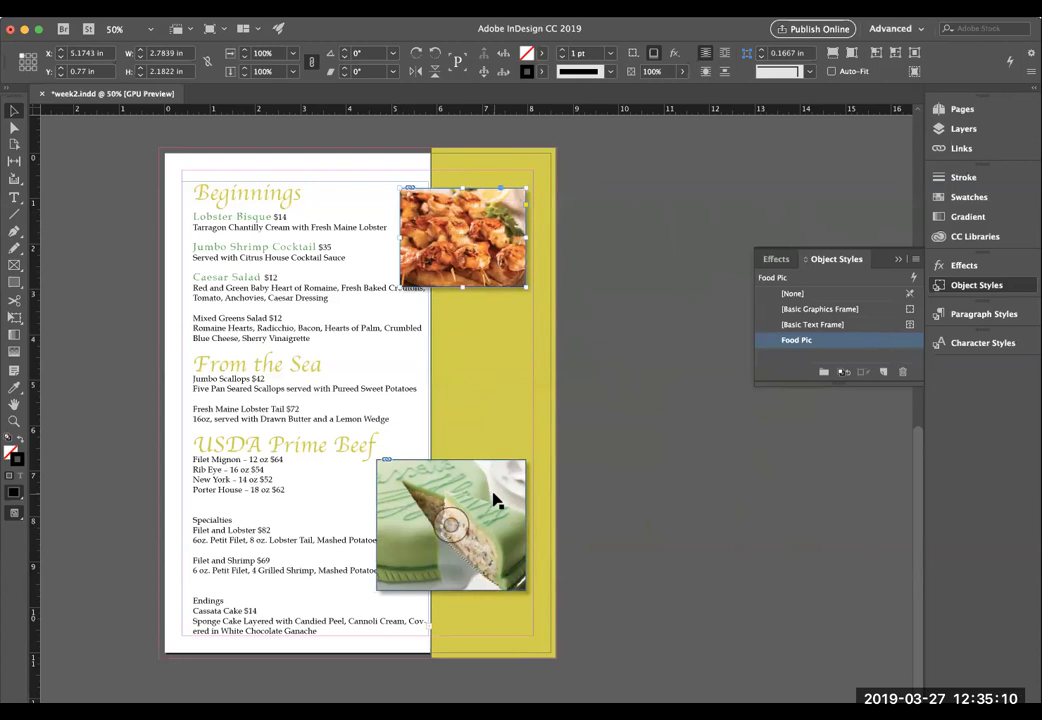
# Step: Review the options of the Food Pic object style applied to the cake photo without changing them
pyautogui.click(495, 499)
pyautogui.click(796, 341)
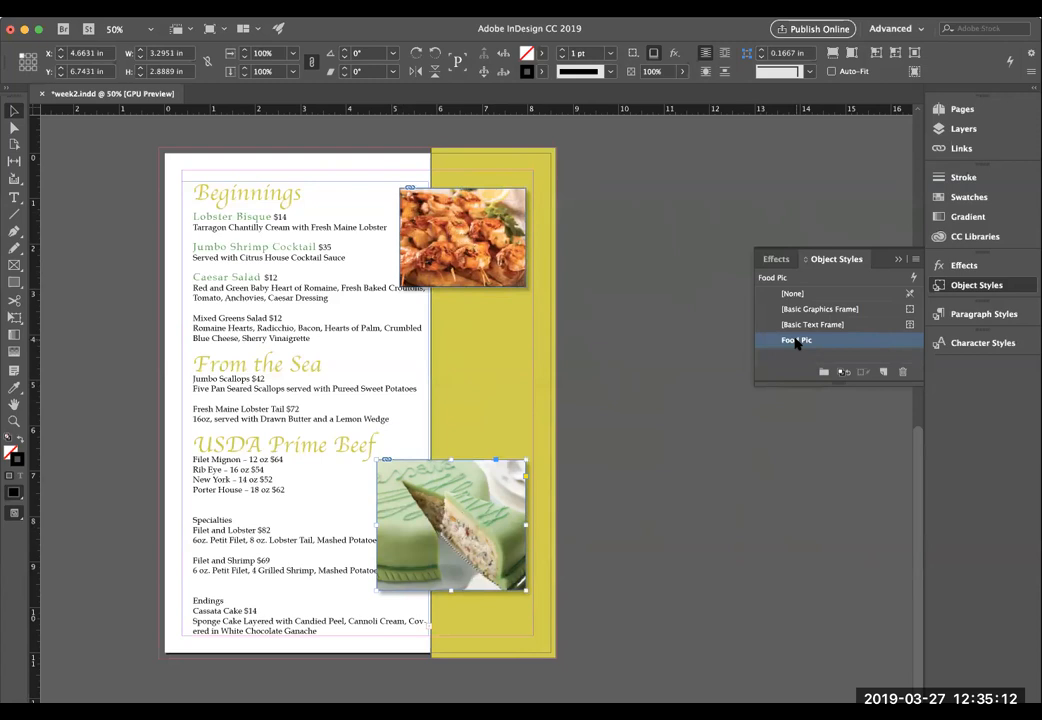
pyautogui.doubleClick(796, 341)
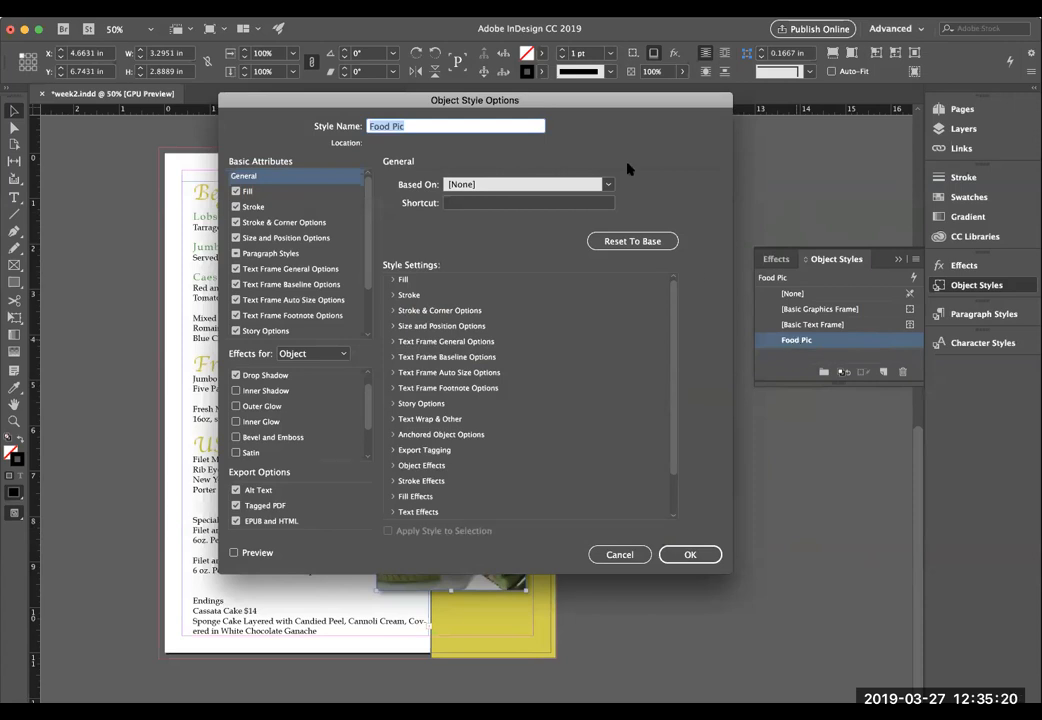
pyautogui.click(622, 555)
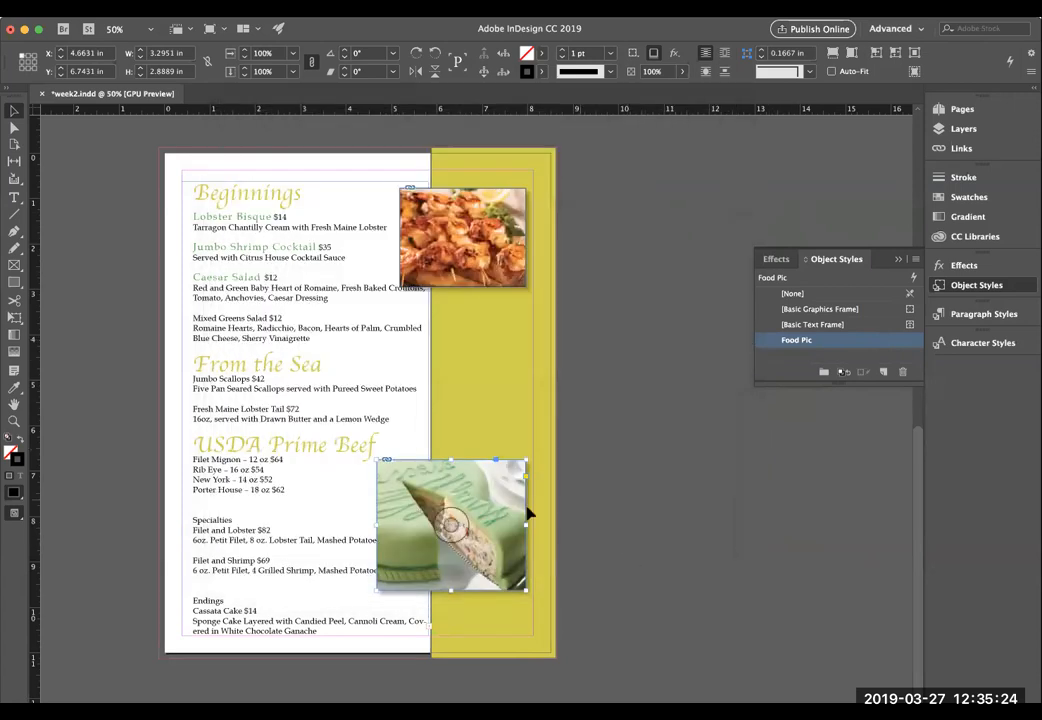
pyautogui.click(347, 447)
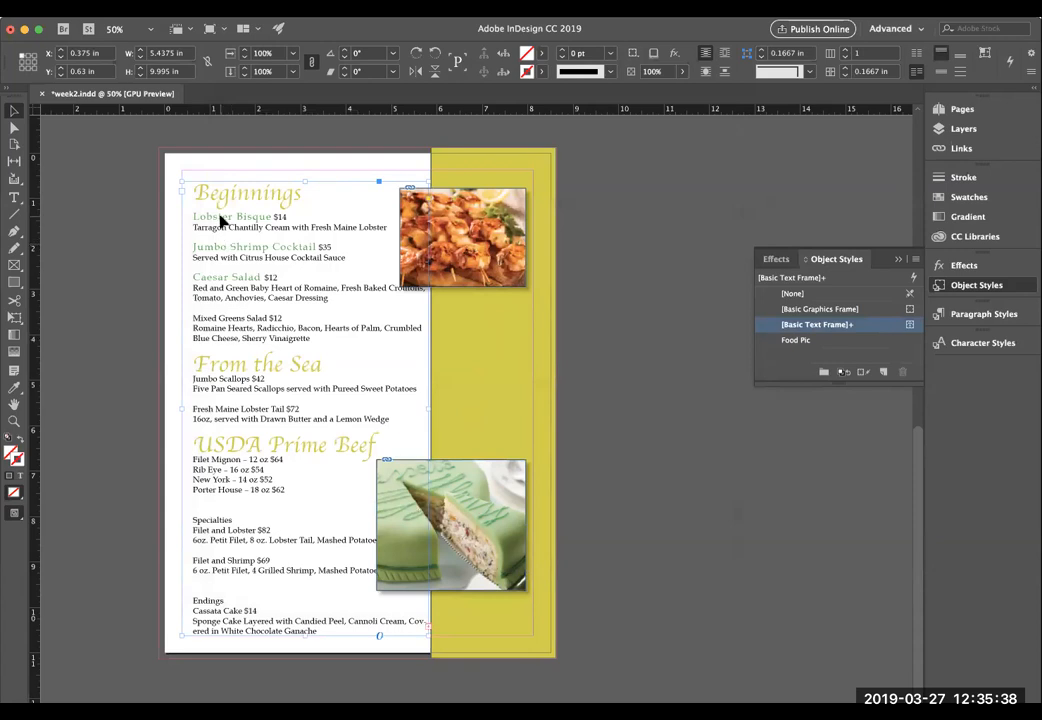
# Step: Shrink the shrimp photo's frame to about 2.17 by 1.7 in and place it at about X 6.08, Y 0.63 in
pyautogui.moveTo(497, 226)
pyautogui.mouseDown()
pyautogui.moveTo(488, 372)
pyautogui.moveTo(485, 195)
pyautogui.moveTo(365, 553)
pyautogui.moveTo(484, 316)
pyautogui.moveTo(458, 224)
pyautogui.moveTo(500, 225)
pyautogui.moveTo(500, 203)
pyautogui.mouseUp()
pyautogui.moveTo(401, 265); pyautogui.dragTo(428, 242)
pyautogui.moveTo(508, 230)
pyautogui.mouseDown()
pyautogui.moveTo(522, 228)
pyautogui.moveTo(521, 246)
pyautogui.mouseUp()
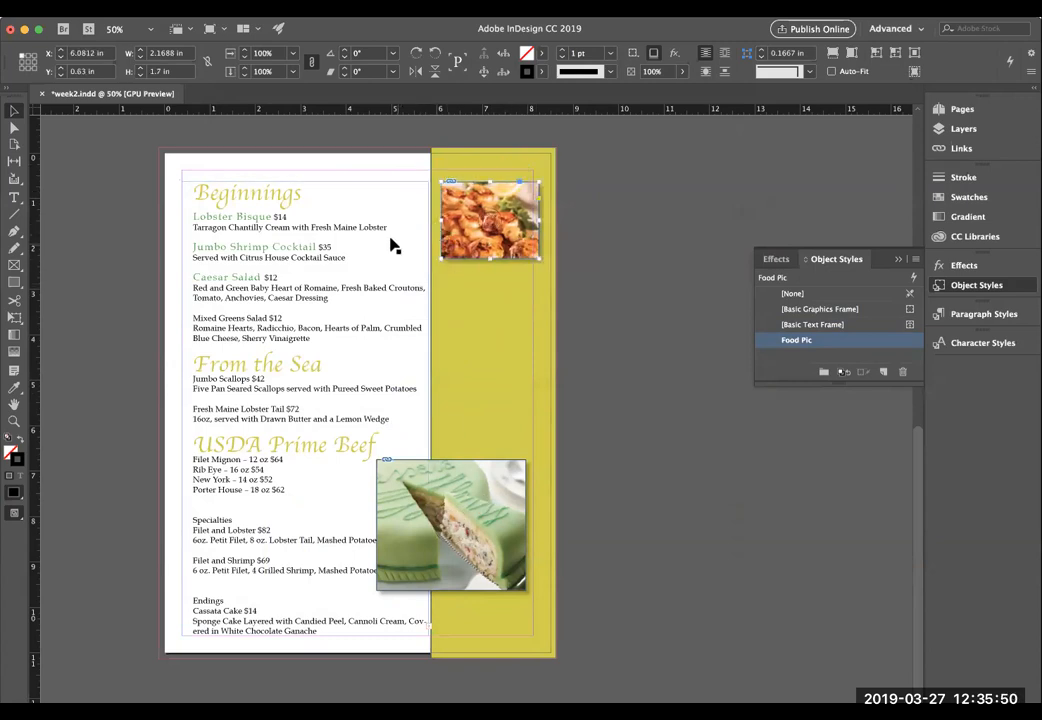
# Step: Select the menu text frame and close the object styles list
pyautogui.click(272, 220)
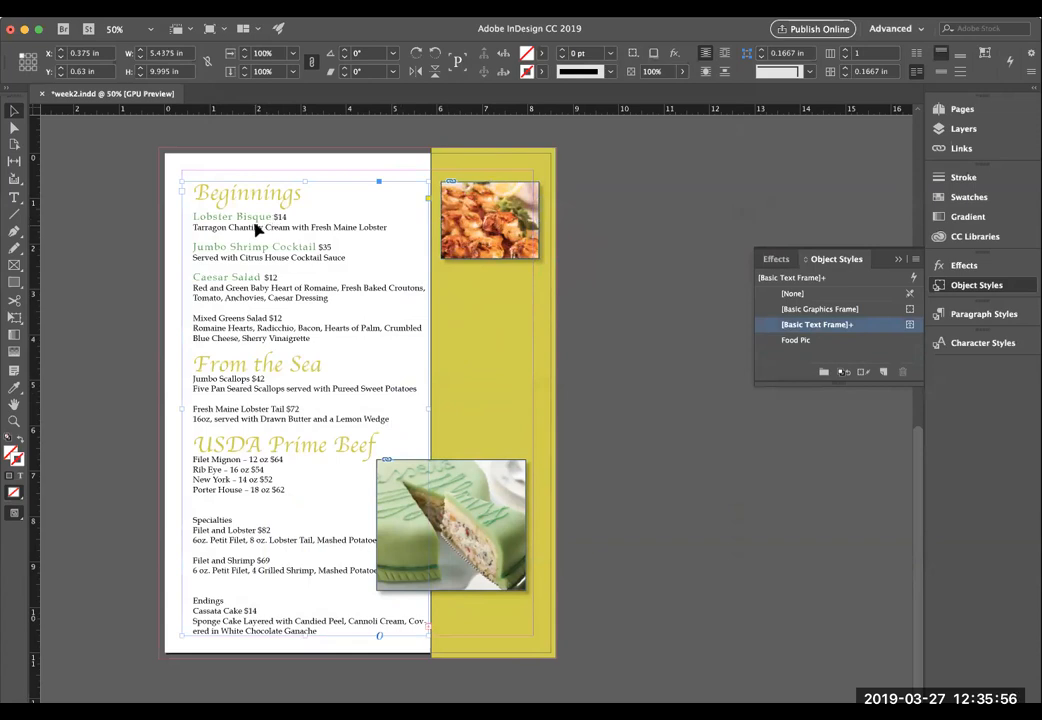
pyautogui.click(897, 260)
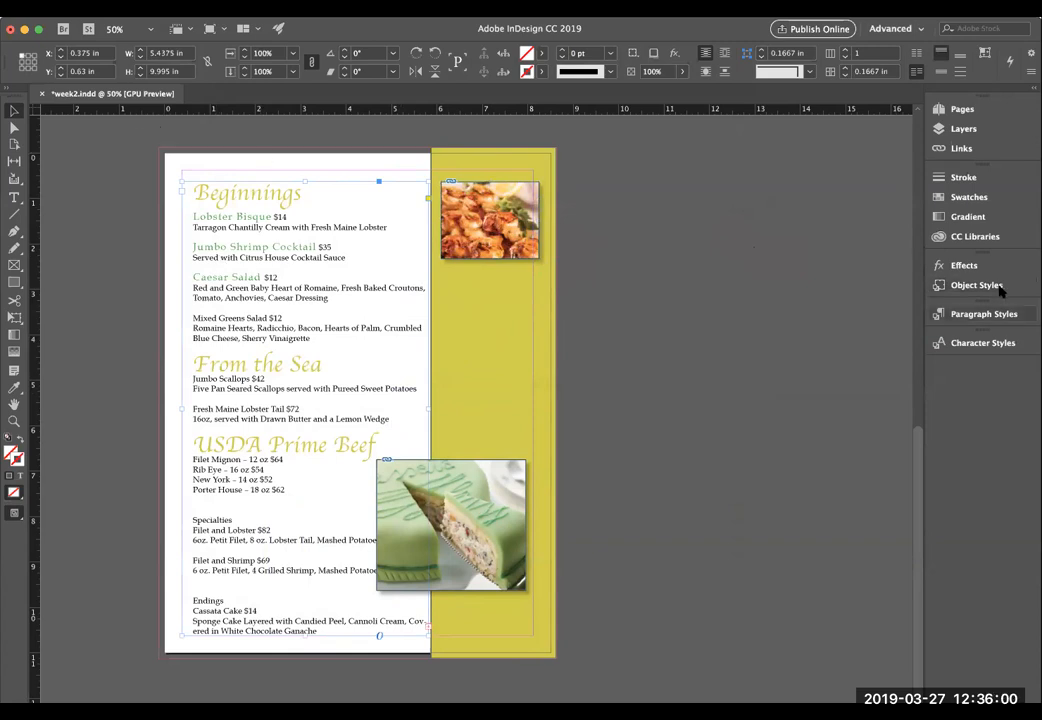
pyautogui.click(990, 285)
pyautogui.click(897, 260)
# Step: Insert a tab between the Lobster Bisque dish title and its $14 price
pyautogui.doubleClick(257, 225)
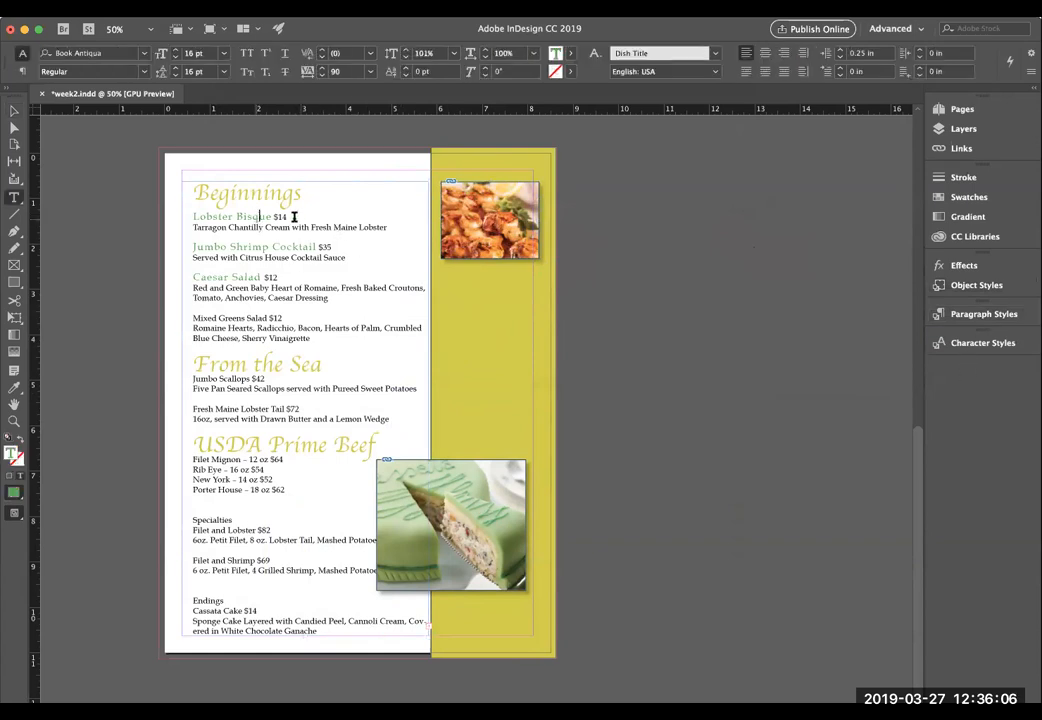
pyautogui.moveTo(290, 217); pyautogui.dragTo(190, 217)
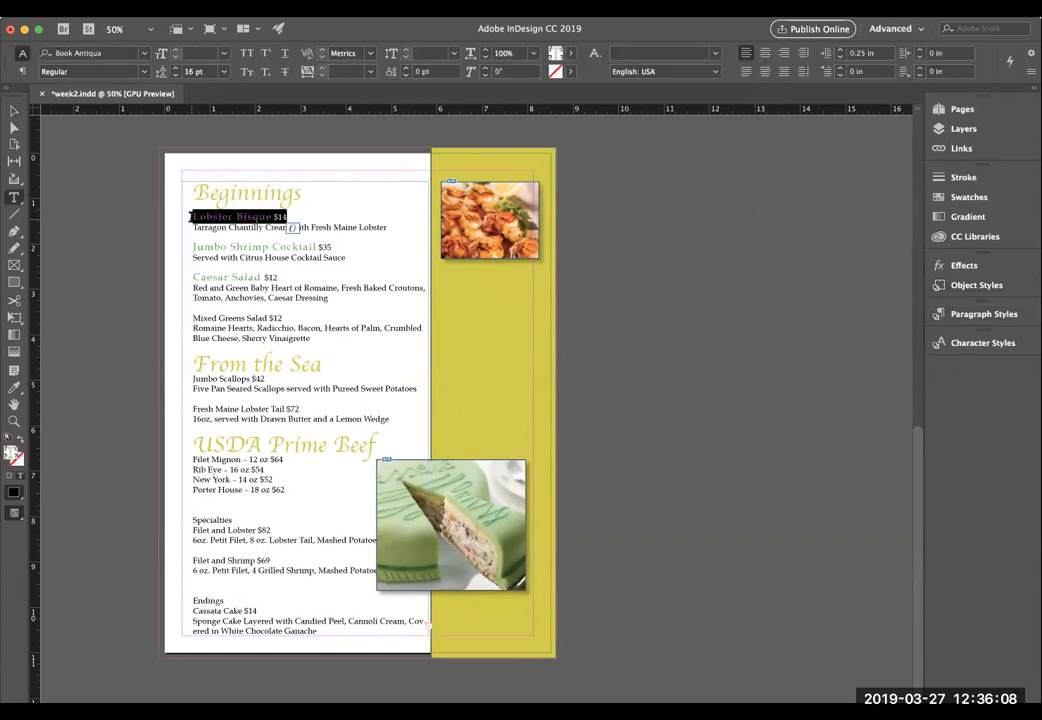
pyautogui.press('super+shift+1')
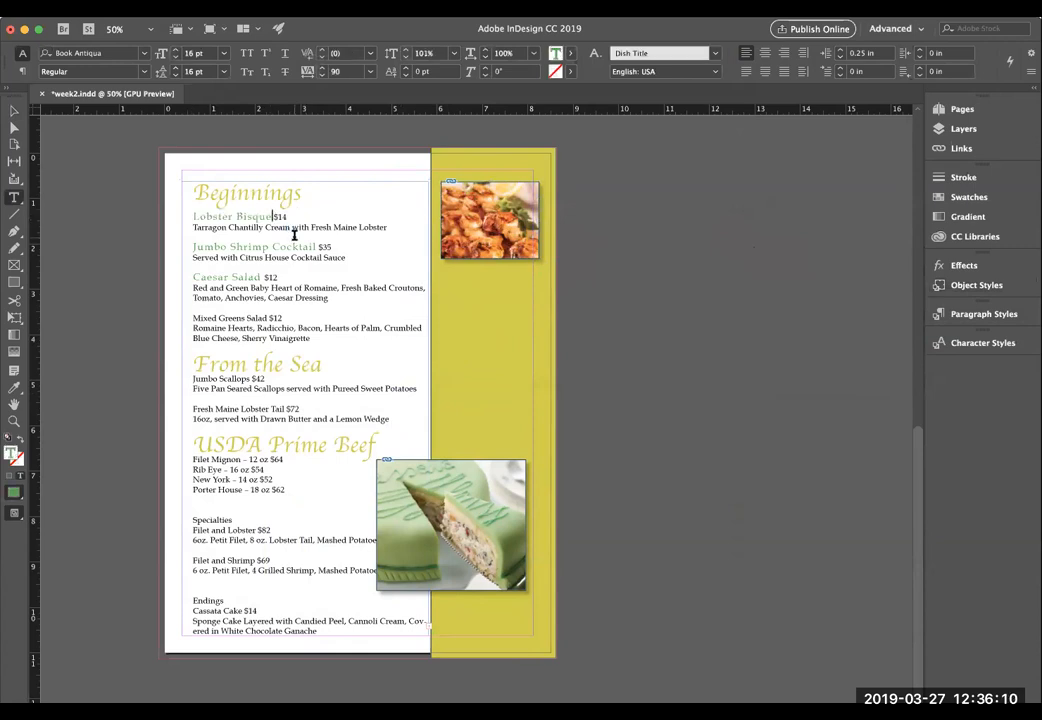
pyautogui.press('Tab')
pyautogui.press('BackSpace')
pyautogui.tripleClick(255, 218)
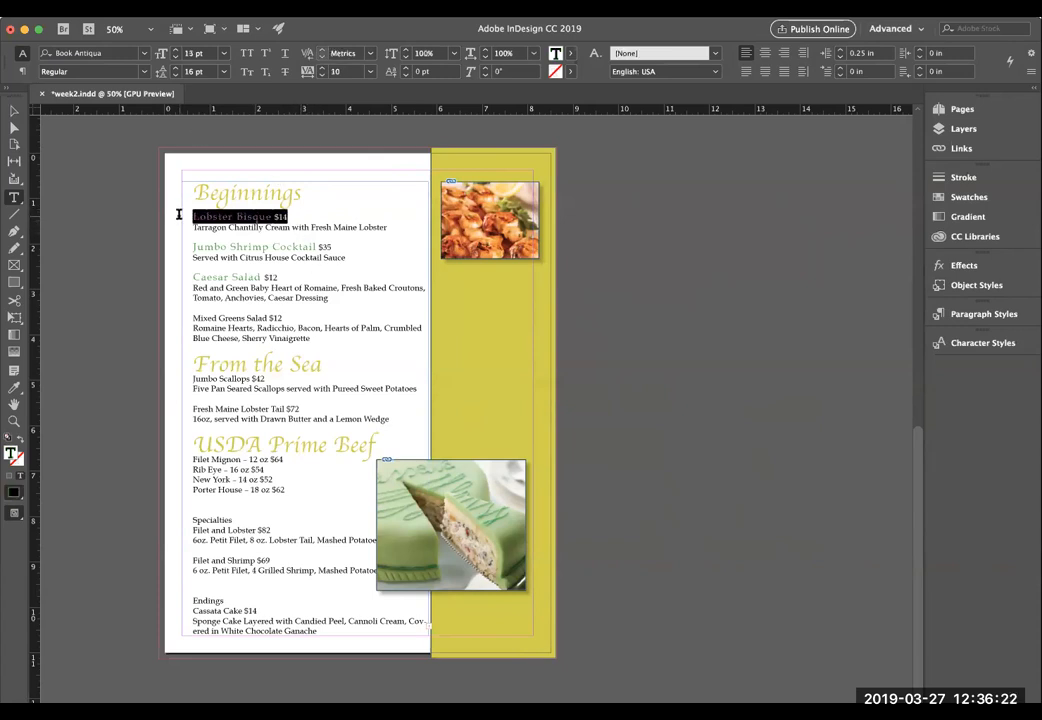
pyautogui.moveTo(258, 216); pyautogui.dragTo(288, 216)
pyautogui.click(273, 216)
pyautogui.press('Tab')
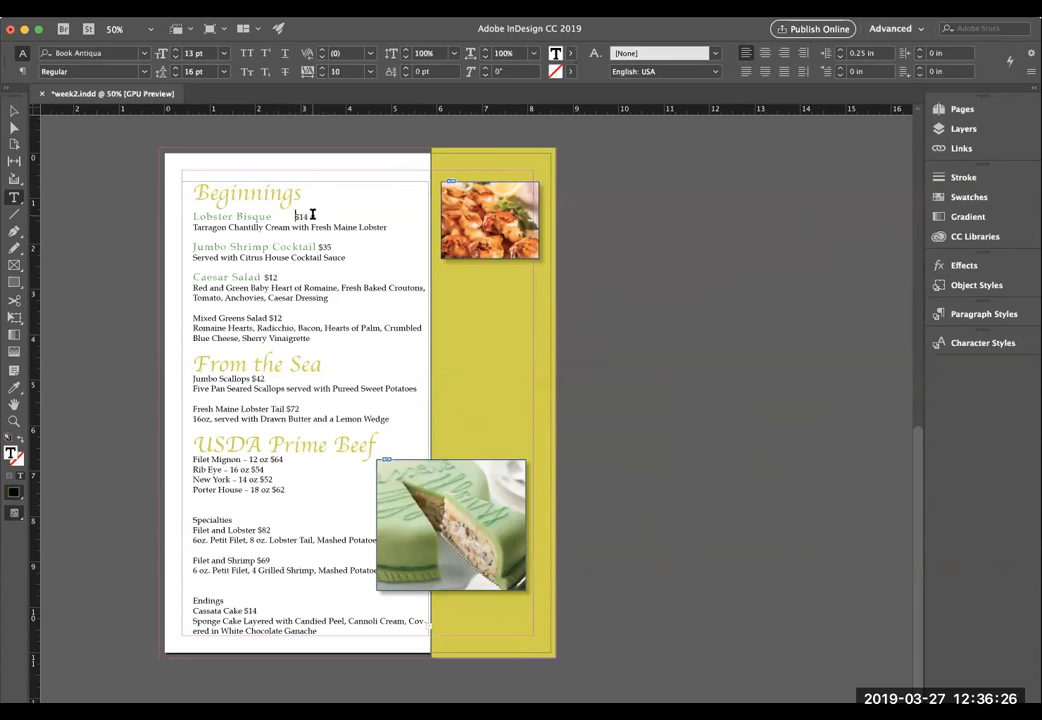
# Step: Select the Lobster Bisque line and add a decimal-aligned tab stop at 5 in for its price
pyautogui.moveTo(312, 214); pyautogui.dragTo(177, 216)
pyautogui.click(412, 213)
pyautogui.moveTo(306, 214); pyautogui.dragTo(180, 216)
pyautogui.click(80, 3)
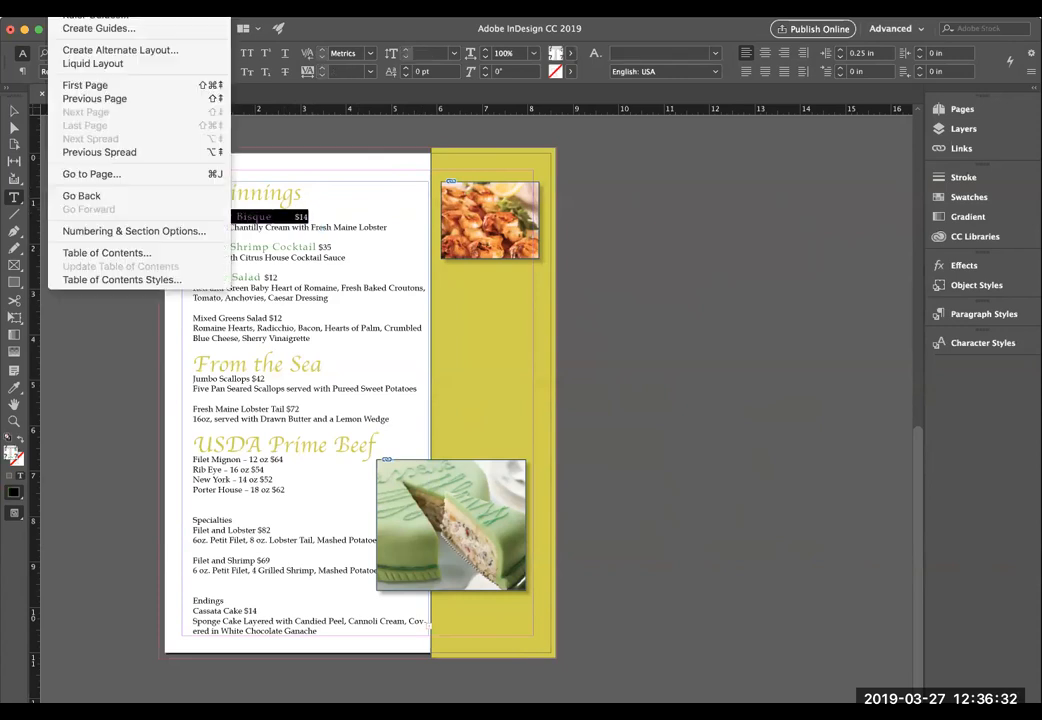
pyautogui.press('Left')
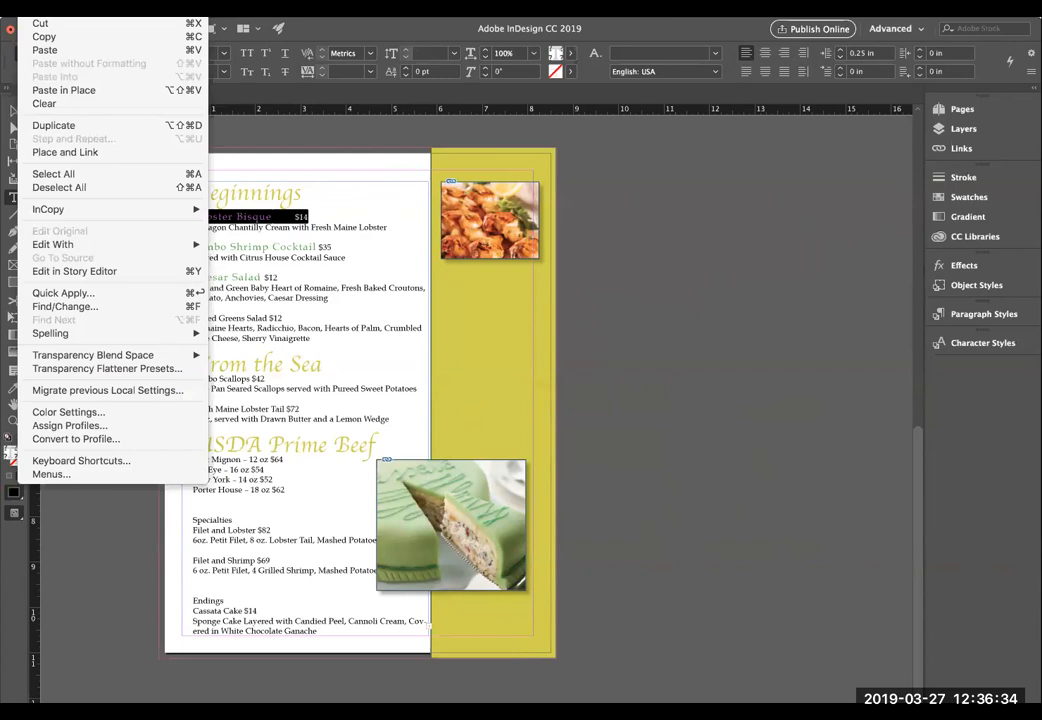
pyautogui.press('Right')
pyautogui.press('Right')
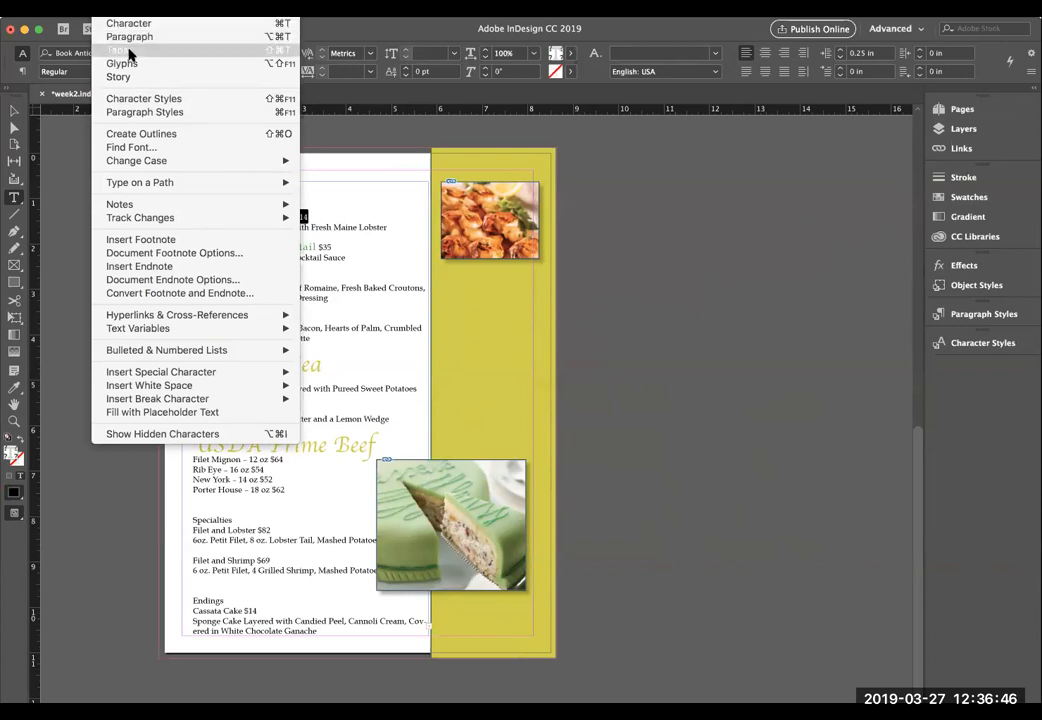
pyautogui.click(128, 54)
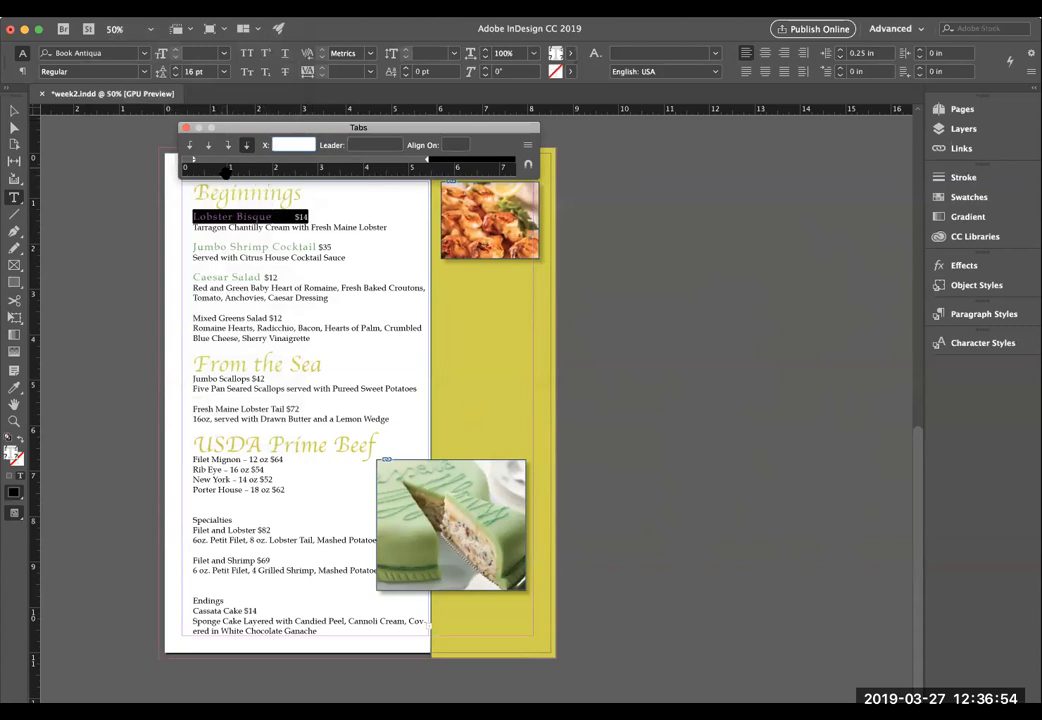
pyautogui.click(274, 164)
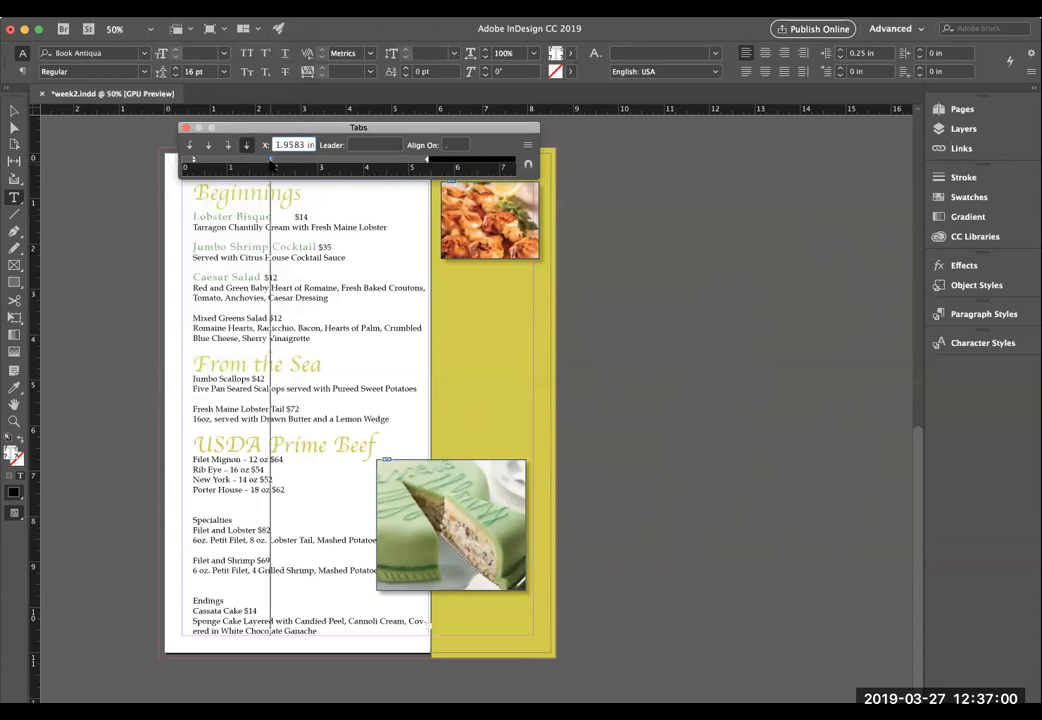
pyautogui.moveTo(272, 165); pyautogui.dragTo(409, 160)
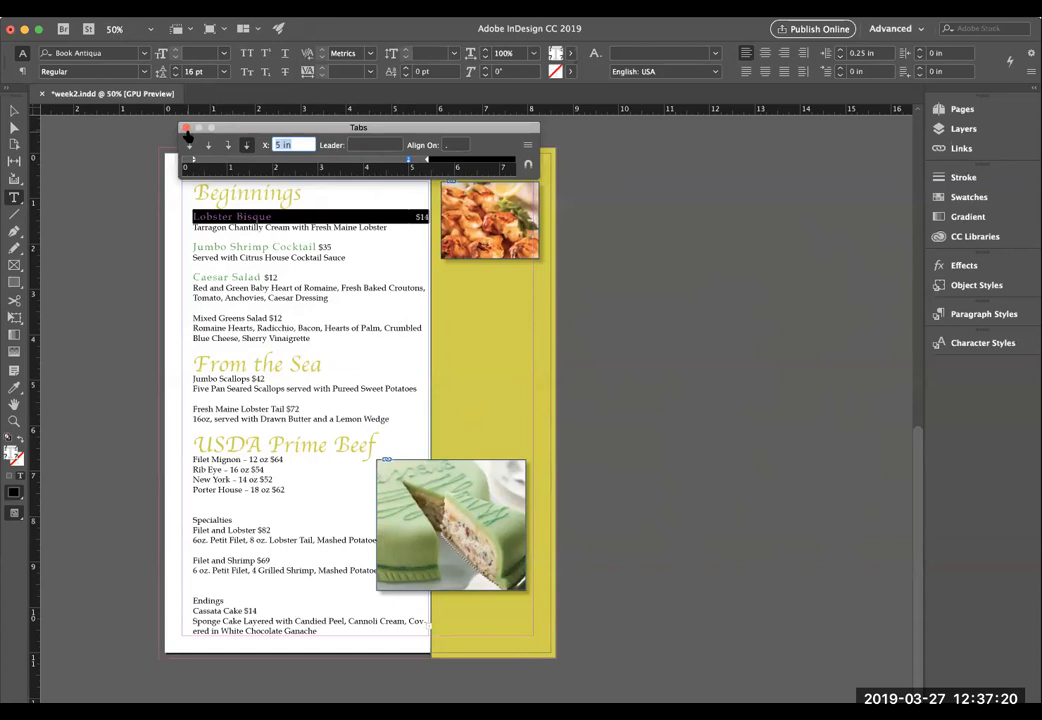
# Step: Indent the Tarragon Chantilly Cream description line beneath Lobster Bisque, with its left indent at 0.375 in, and close the tab ruler
pyautogui.click(193, 227)
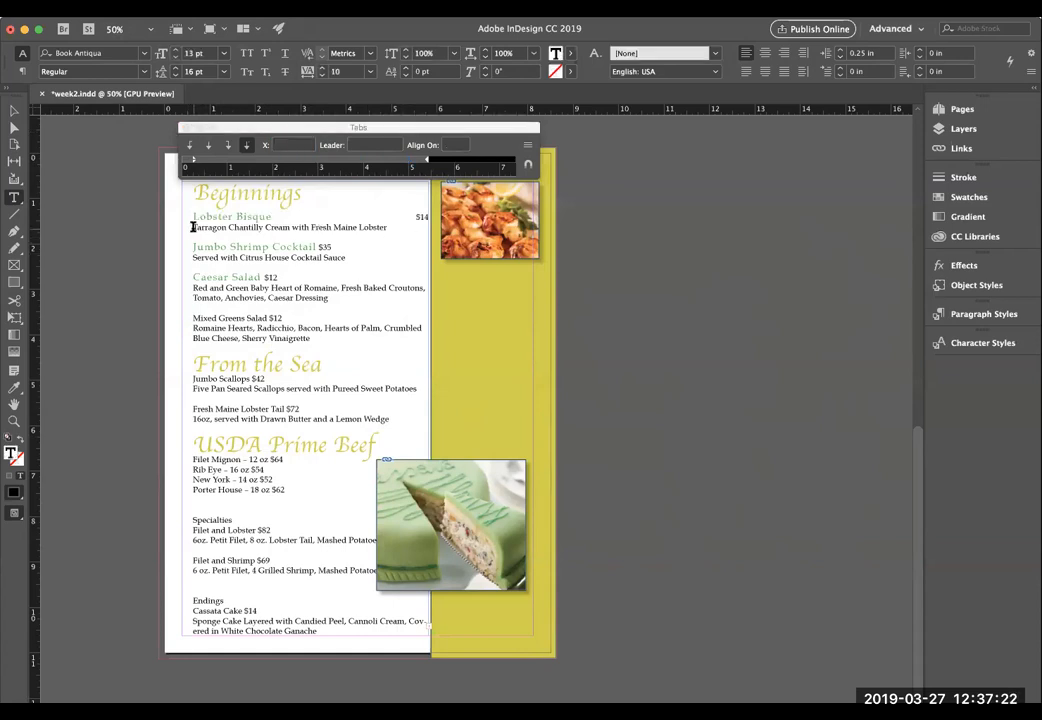
pyautogui.press('Tab')
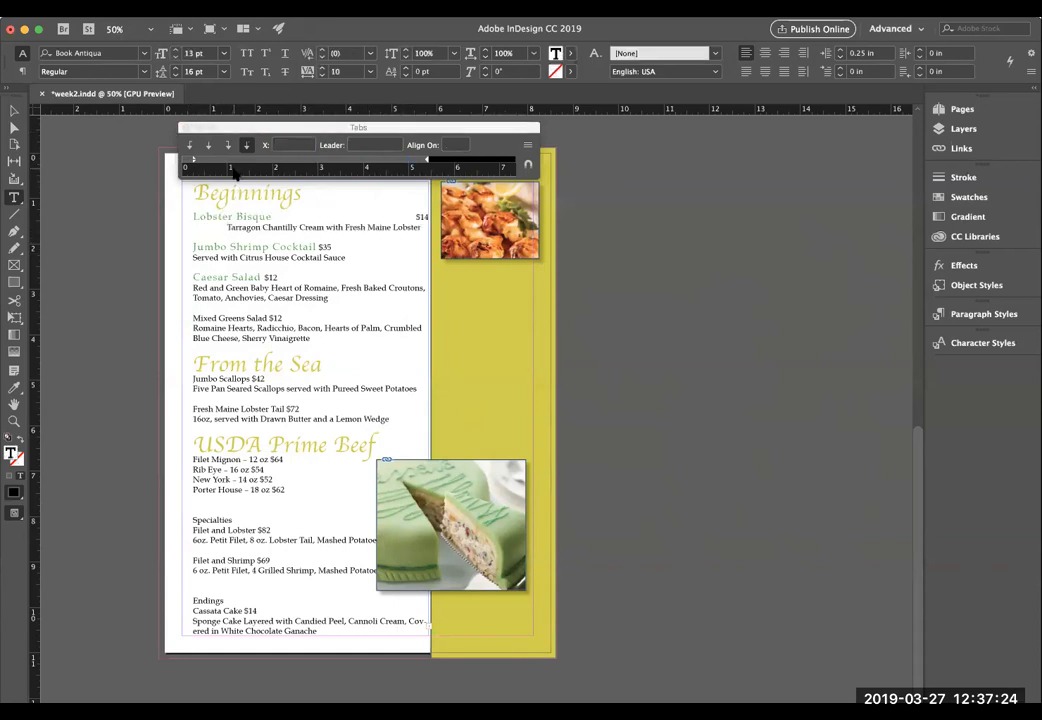
pyautogui.moveTo(238, 165); pyautogui.dragTo(235, 118)
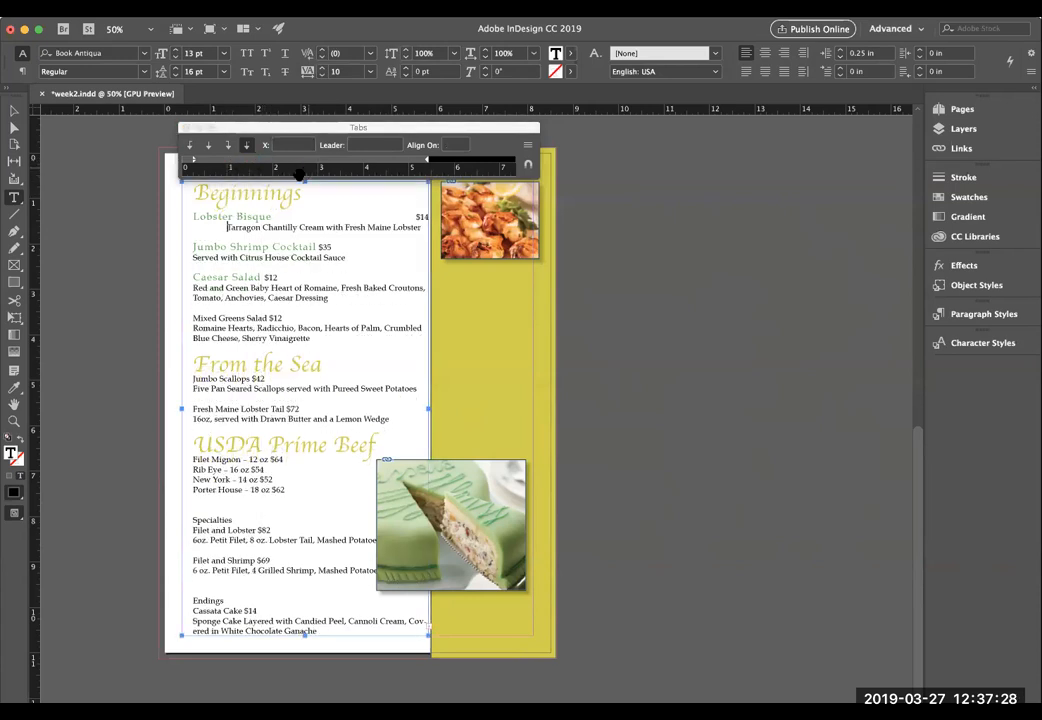
pyautogui.press('BackSpace')
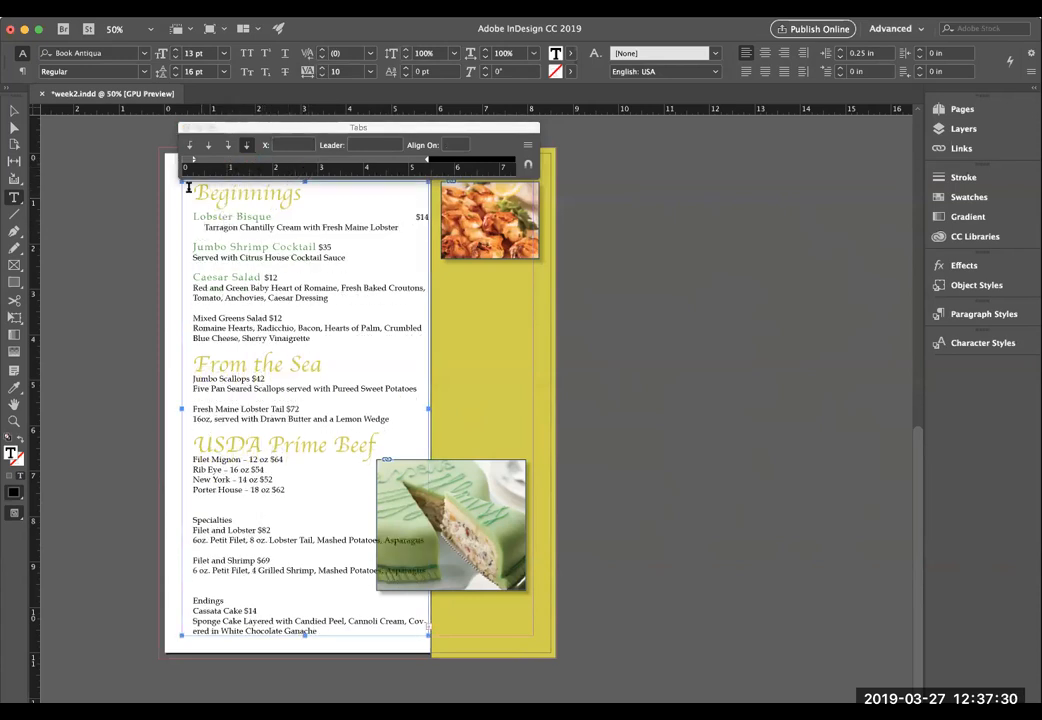
pyautogui.moveTo(193, 160); pyautogui.dragTo(197, 160)
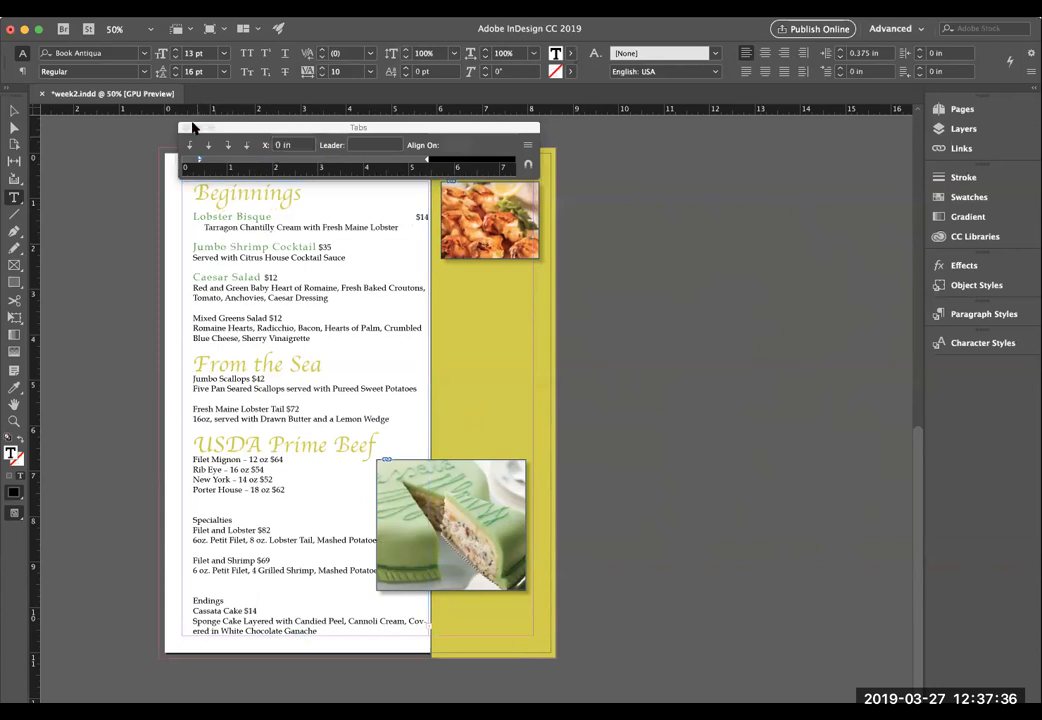
pyautogui.press('super+shift+t')
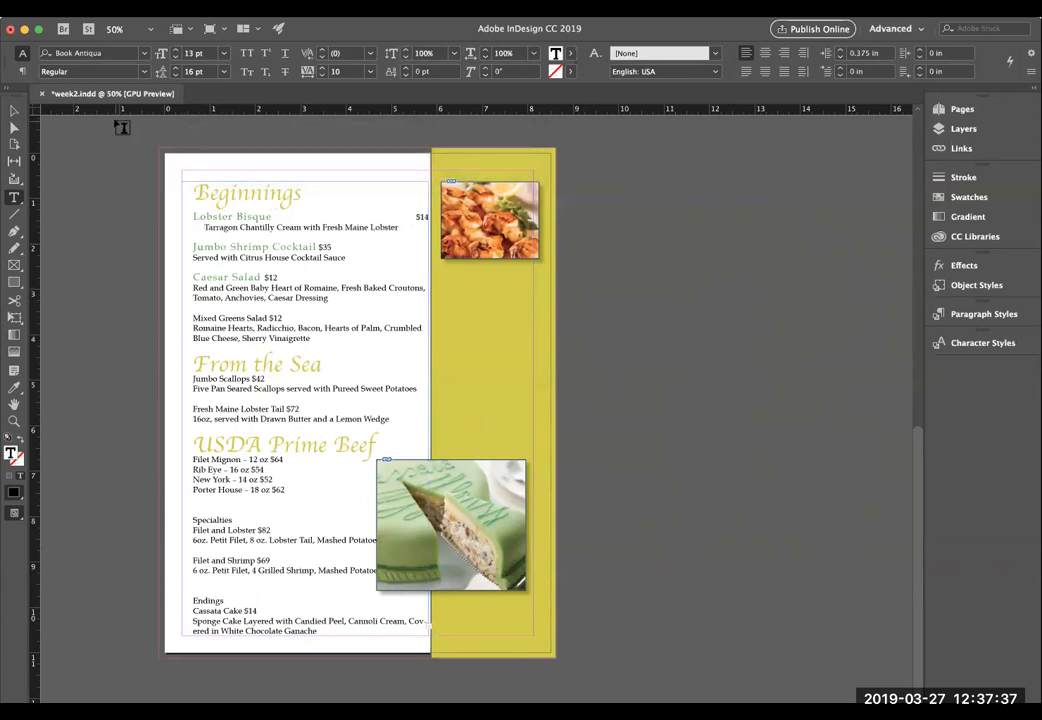
# Step: Move the cake photo lower and shrink its frame to about 2.7 by 2.37 in at about X 5.3, Y 8.09 in
pyautogui.click(13, 112)
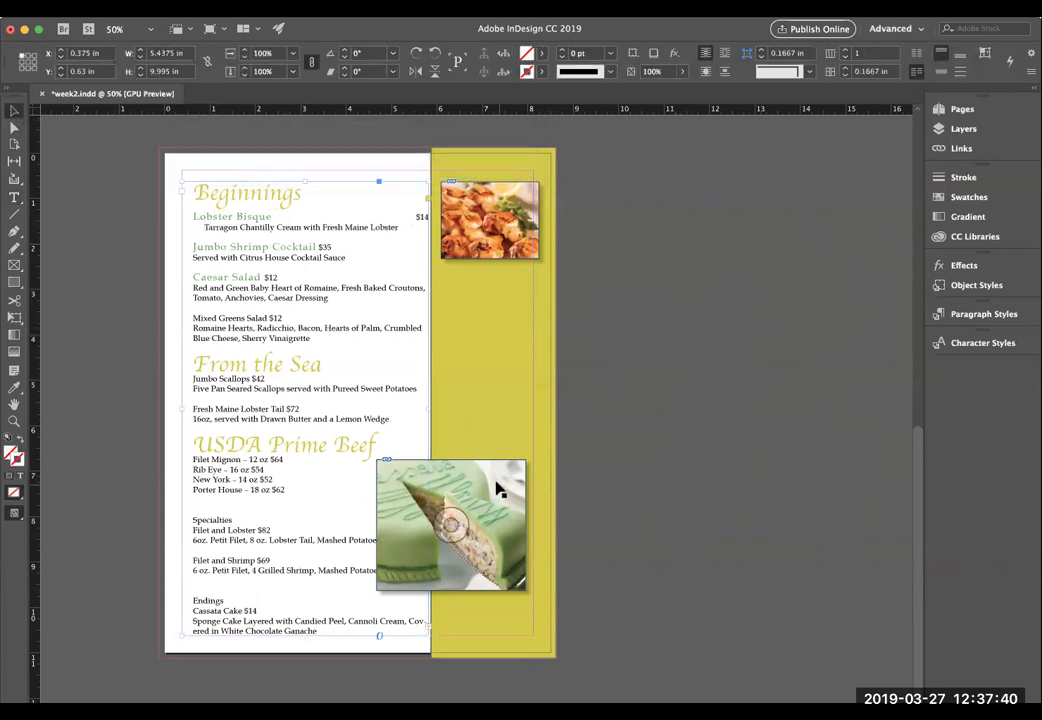
pyautogui.moveTo(495, 486); pyautogui.dragTo(500, 530)
pyautogui.moveTo(375, 495); pyautogui.dragTo(405, 520)
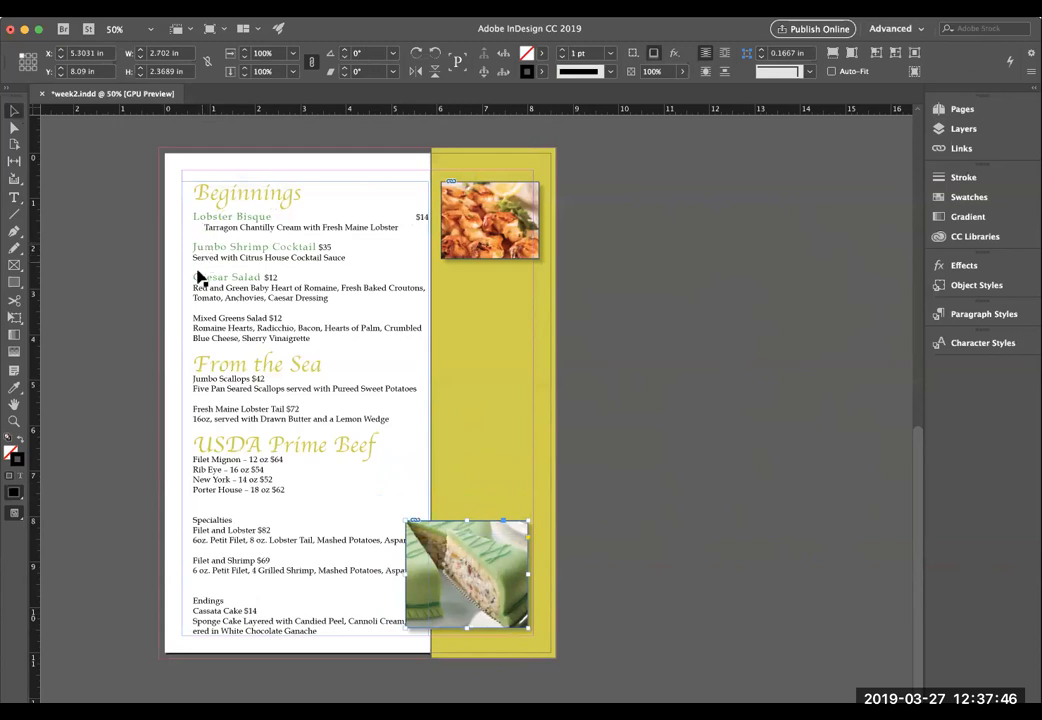
# Step: Try adding a vertical ruler guide along the left edge of the menu text
pyautogui.click(202, 233)
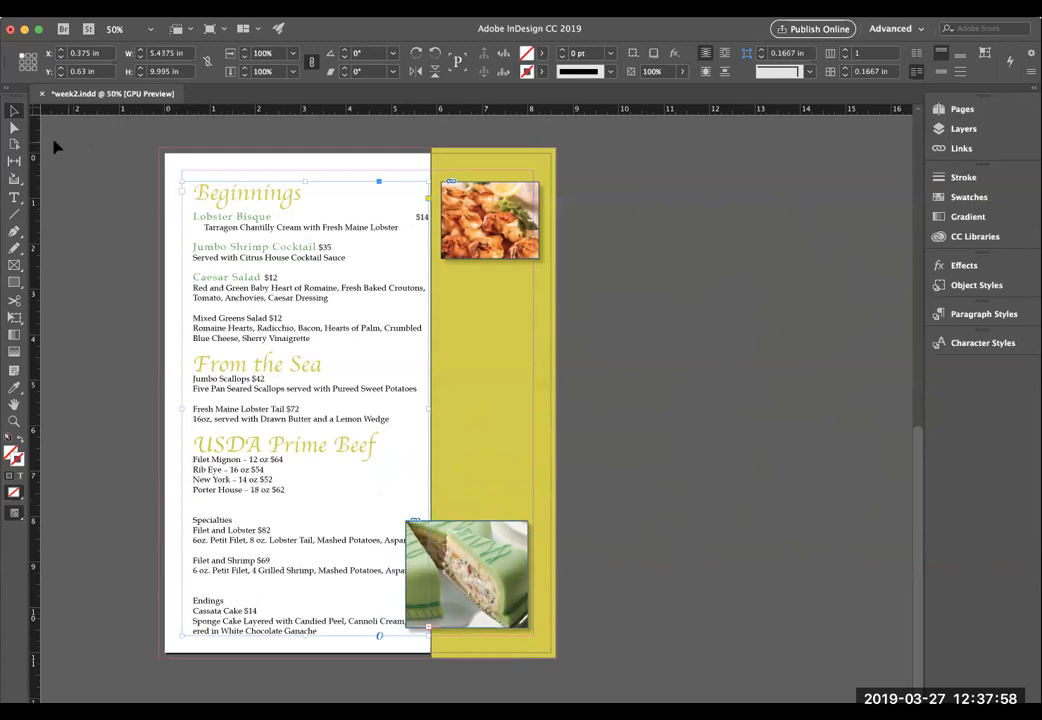
pyautogui.moveTo(31, 205); pyautogui.dragTo(195, 214)
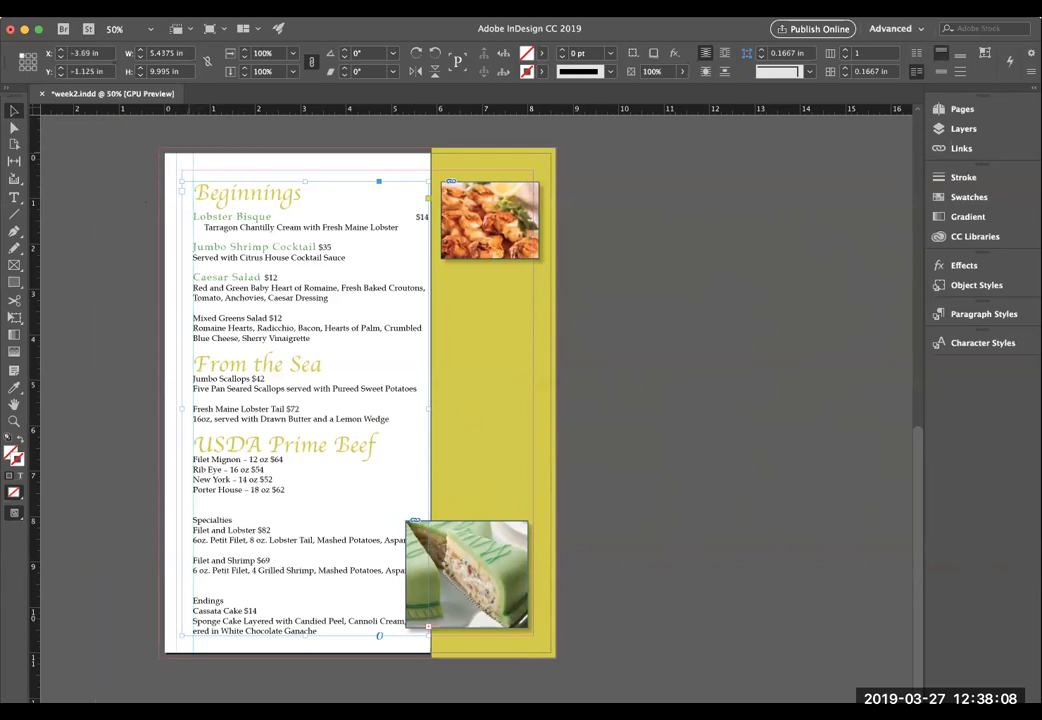
pyautogui.hscroll(-3, 196, 166)
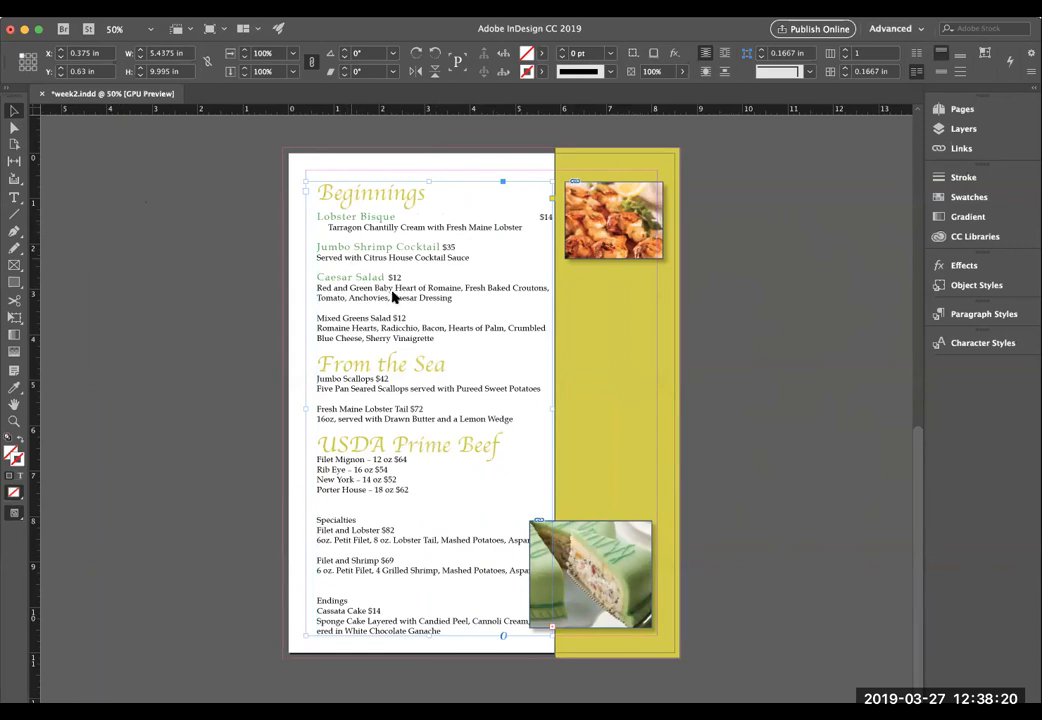
# Step: Switch to the Week 2 Assignment page in the browser and review the menu layout requirements for text, photos, style sheets, swatches and tabs
pyautogui.press('super+Tab')
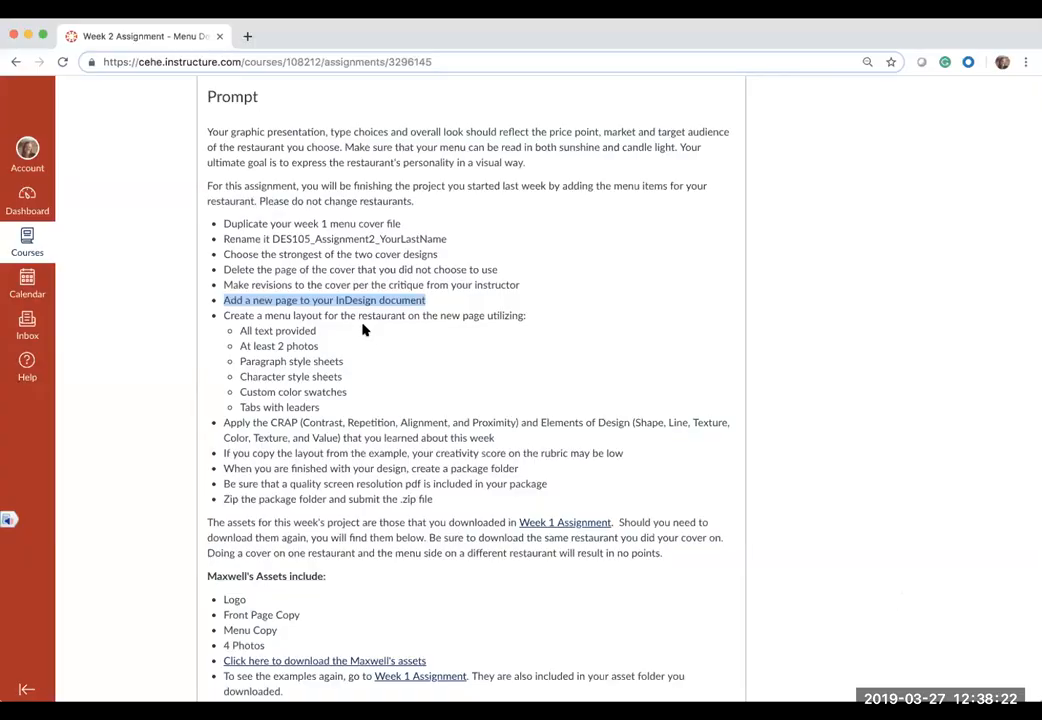
pyautogui.click(283, 325)
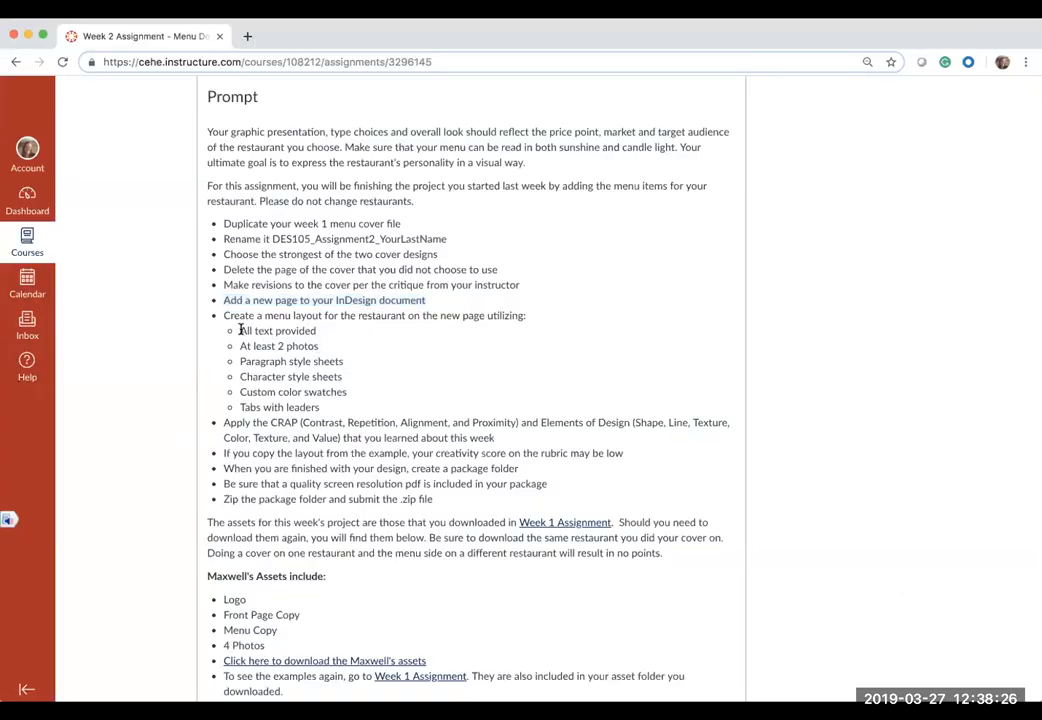
pyautogui.moveTo(245, 345); pyautogui.dragTo(326, 349)
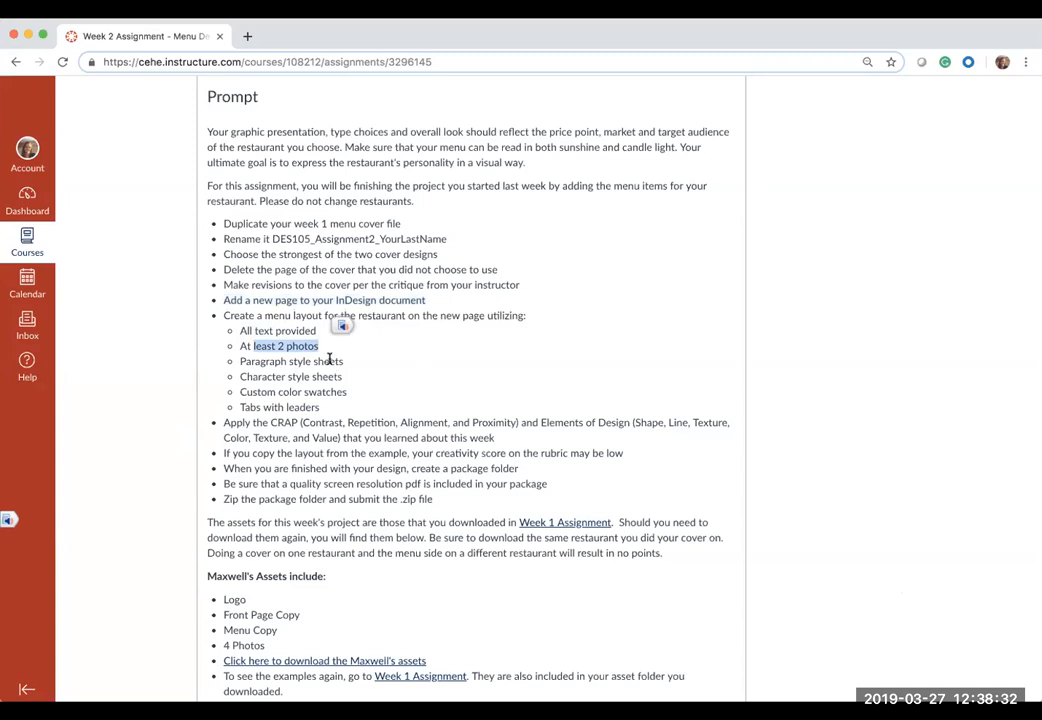
pyautogui.moveTo(239, 361); pyautogui.dragTo(346, 361)
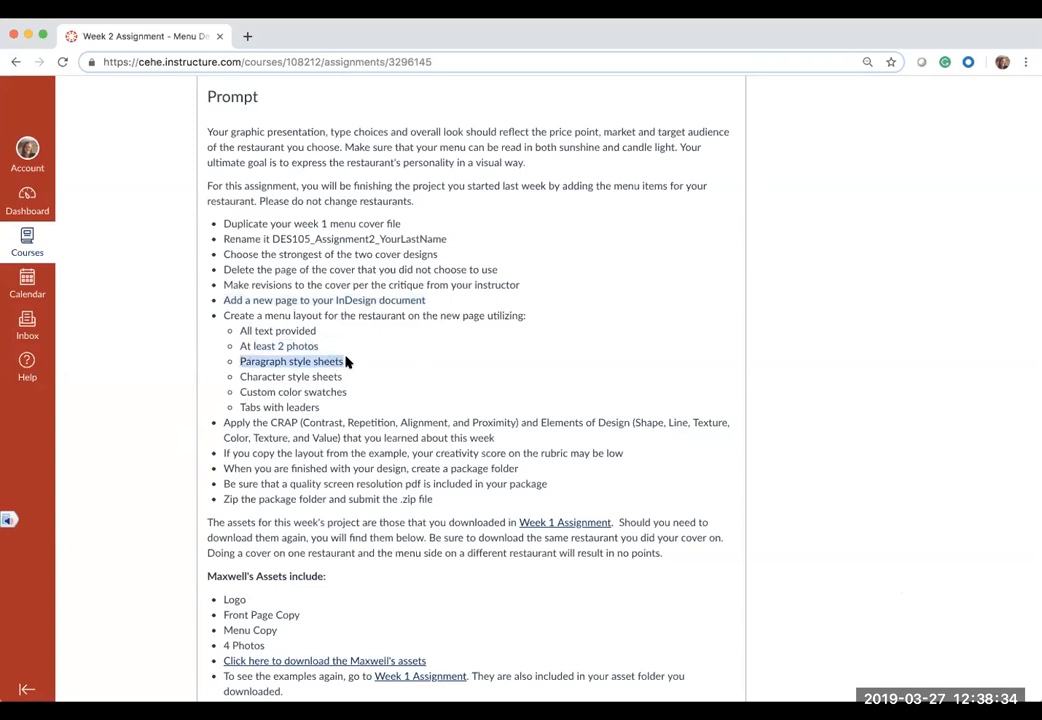
pyautogui.click(240, 389)
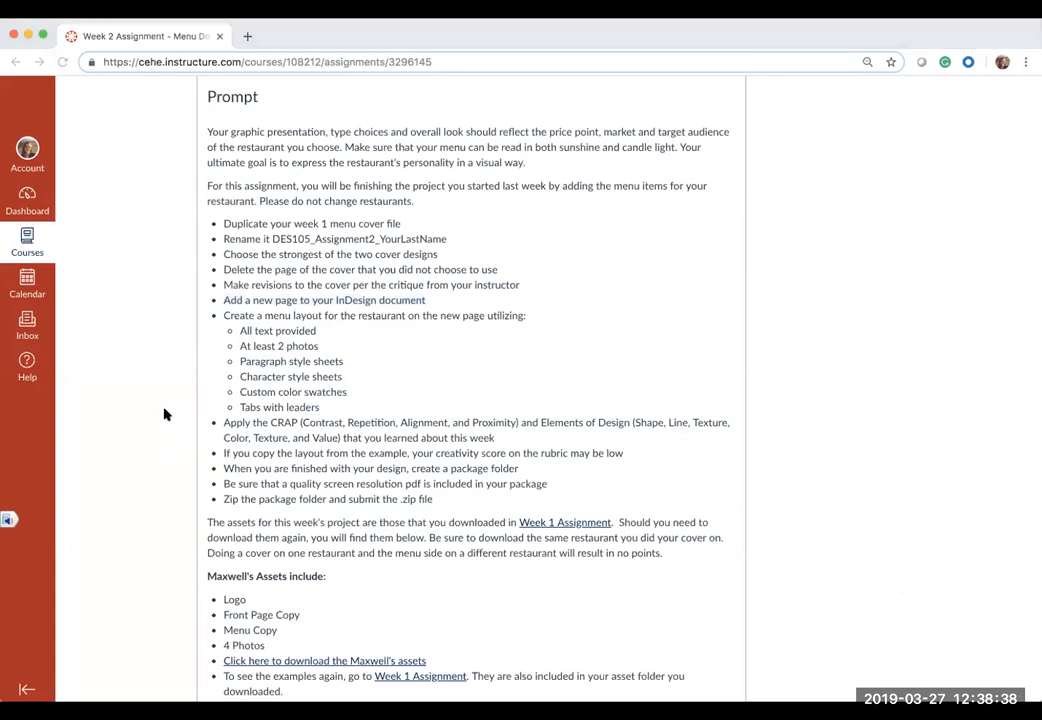
pyautogui.click(245, 393)
pyautogui.moveTo(240, 391); pyautogui.dragTo(288, 408)
# Step: Switch back to InDesign, look over the Colorful_Theme swatch group, collapse it and activate the Eyedropper Tool
pyautogui.press('super+Tab')
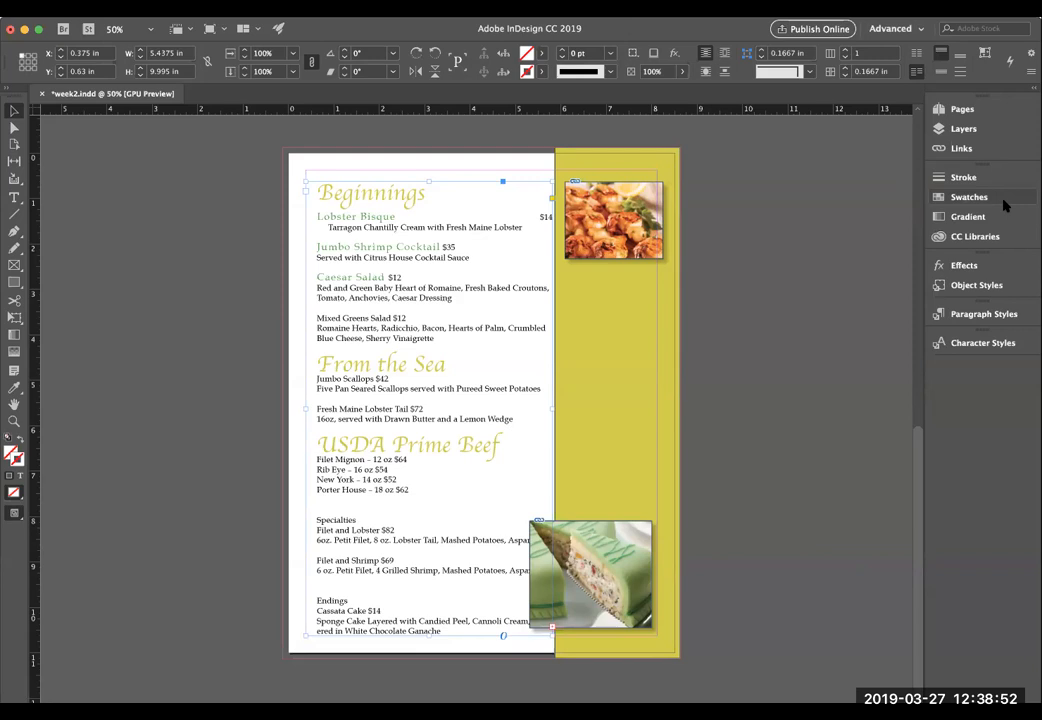
pyautogui.click(946, 199)
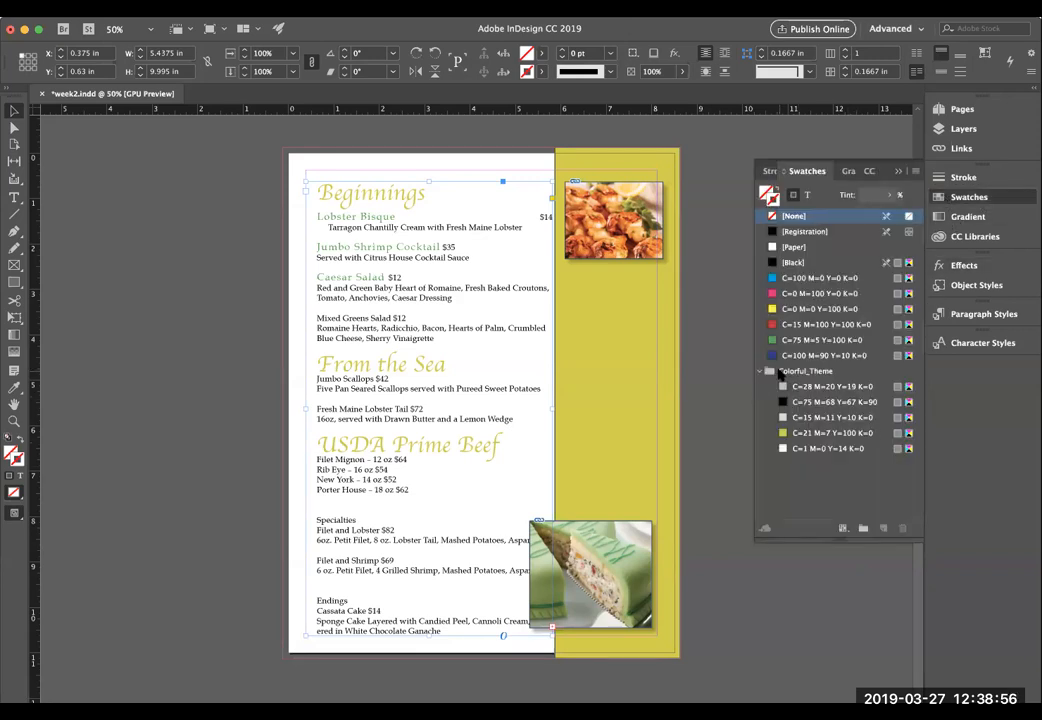
pyautogui.click(782, 374)
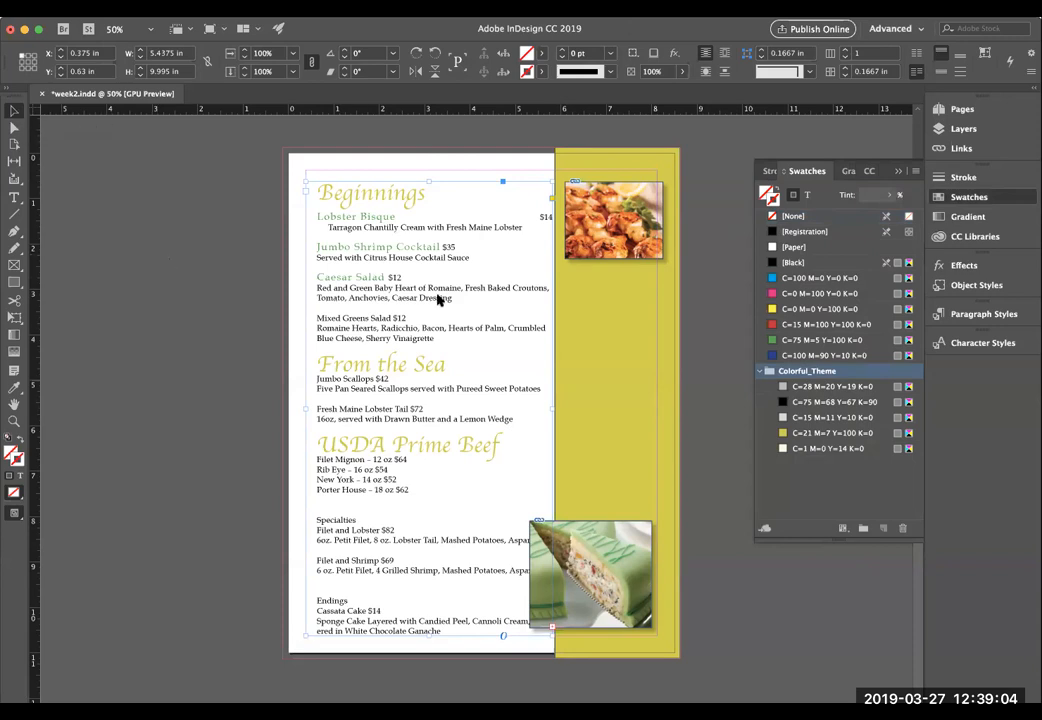
pyautogui.click(760, 371)
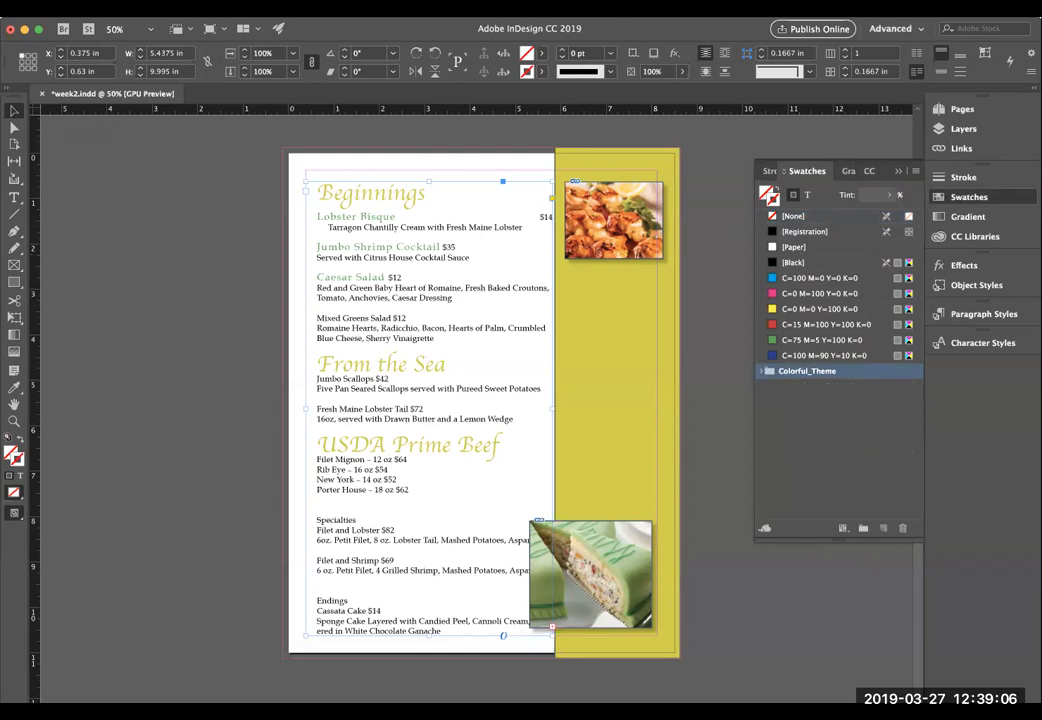
pyautogui.click(18, 386)
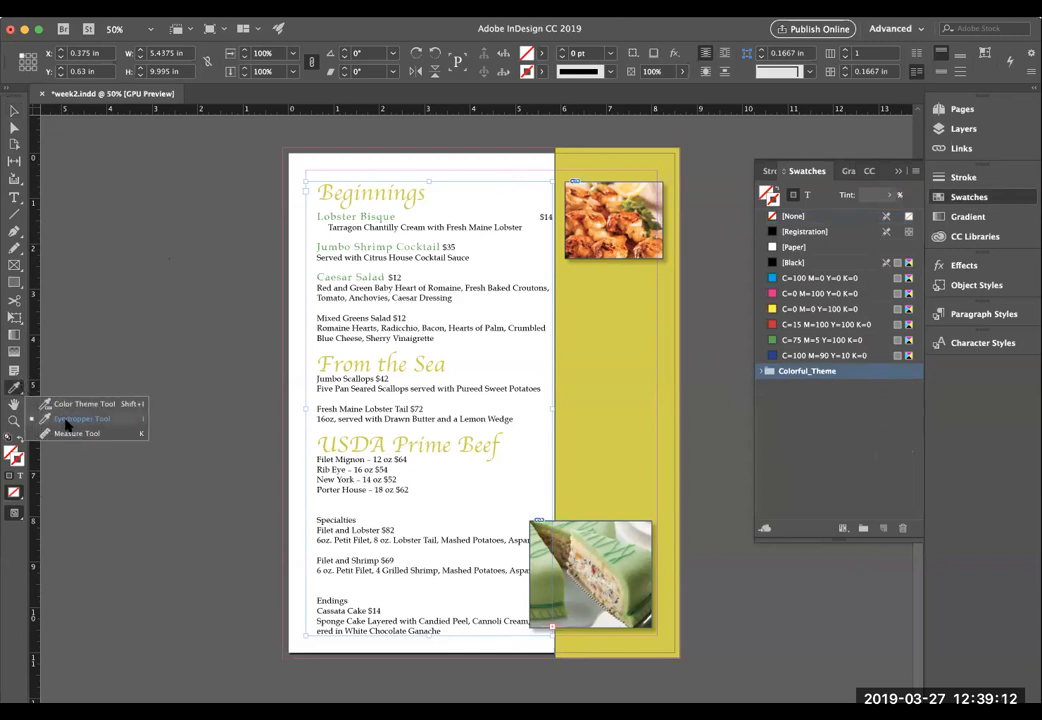
pyautogui.click(80, 418)
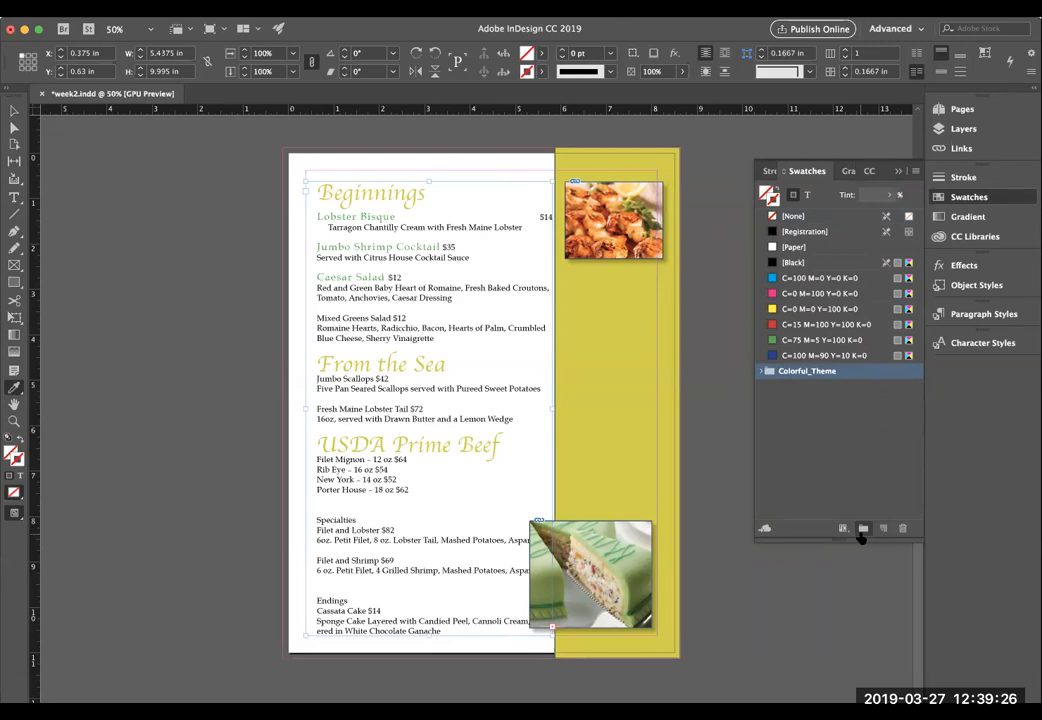
# Step: Create a color group named Menu Colors from the selected menu text frame's colors
pyautogui.click(860, 531)
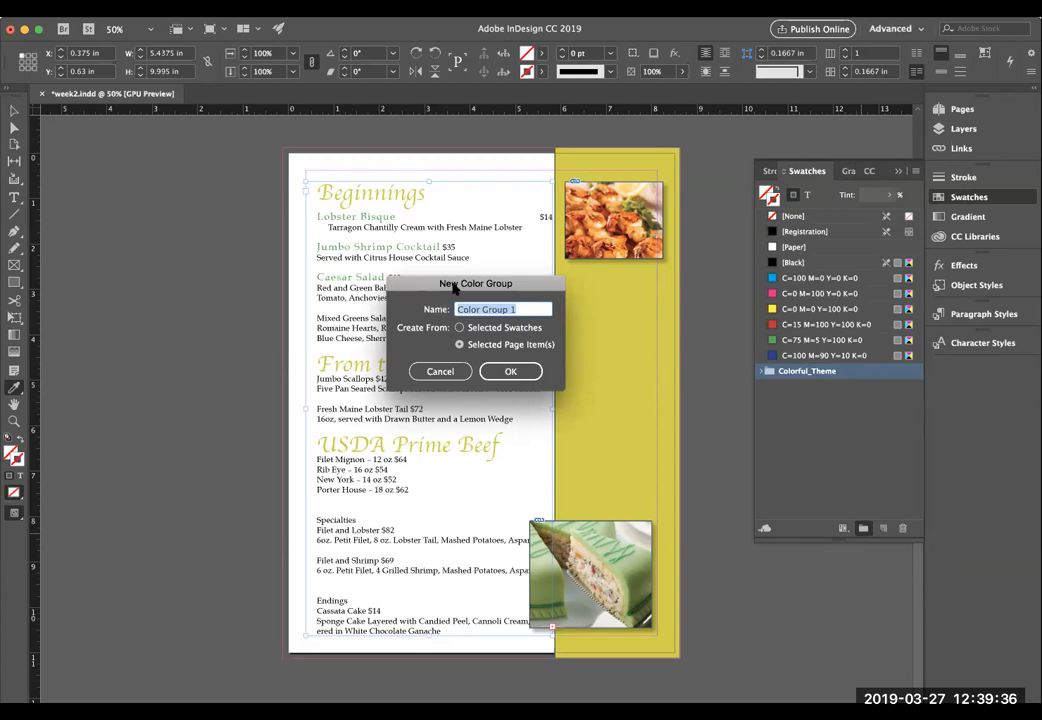
pyautogui.write('Menu Colors')
pyautogui.click(510, 369)
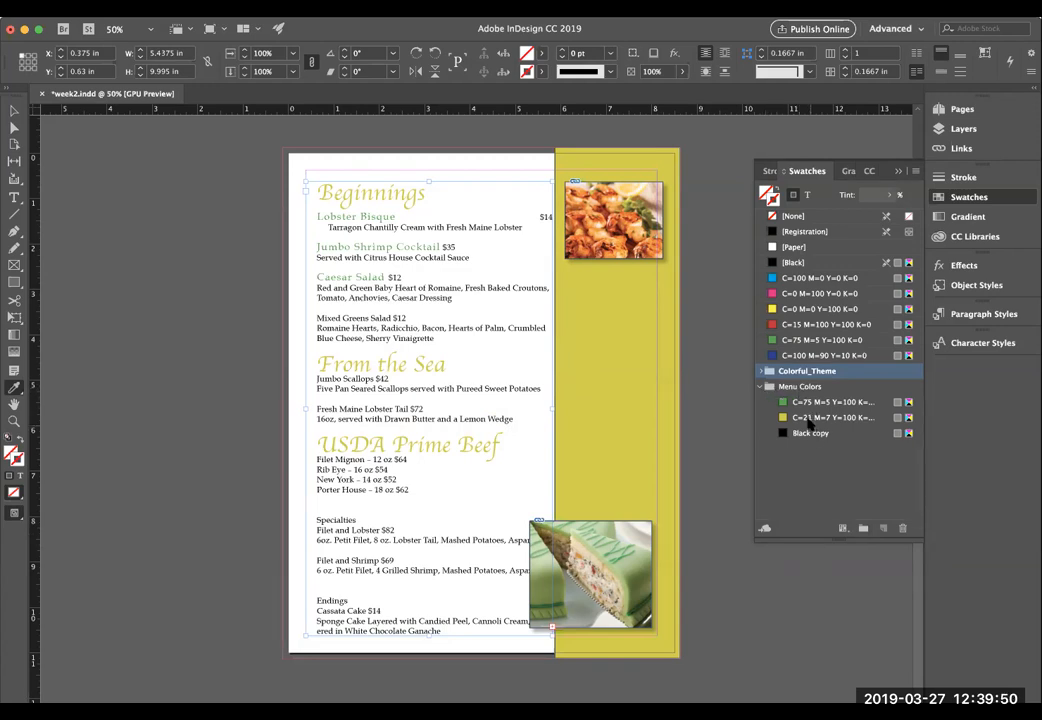
# Step: Try the green, yellow and Black copy swatches of the Menu Colors group on the menu text frame's stroke
pyautogui.click(798, 389)
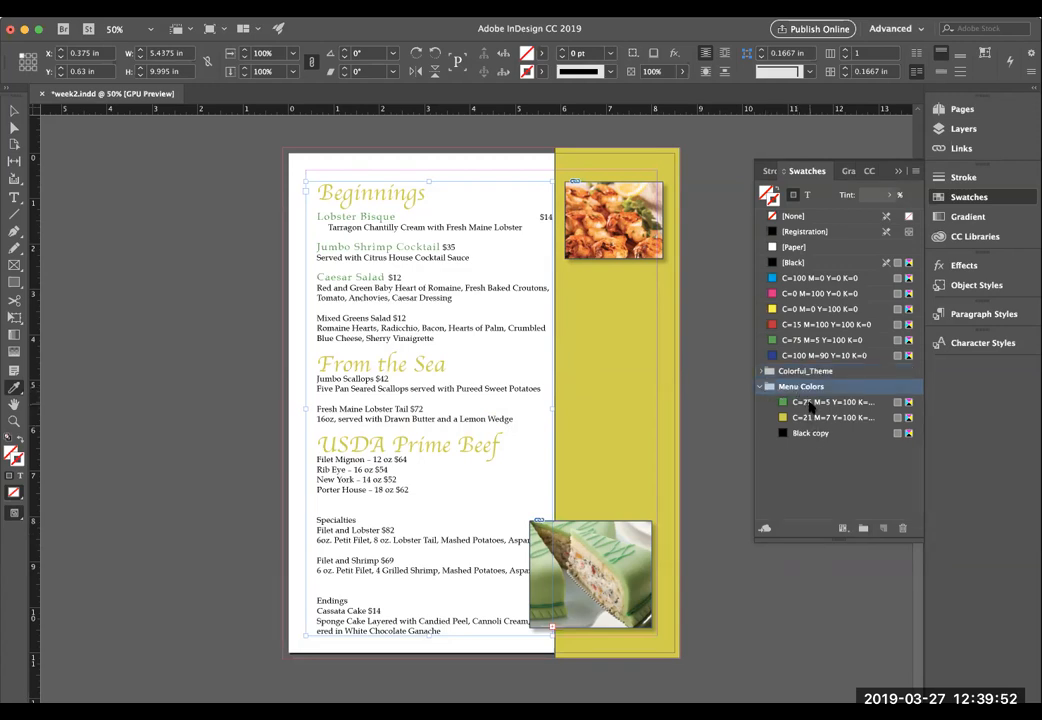
pyautogui.click(810, 402)
pyautogui.click(812, 417)
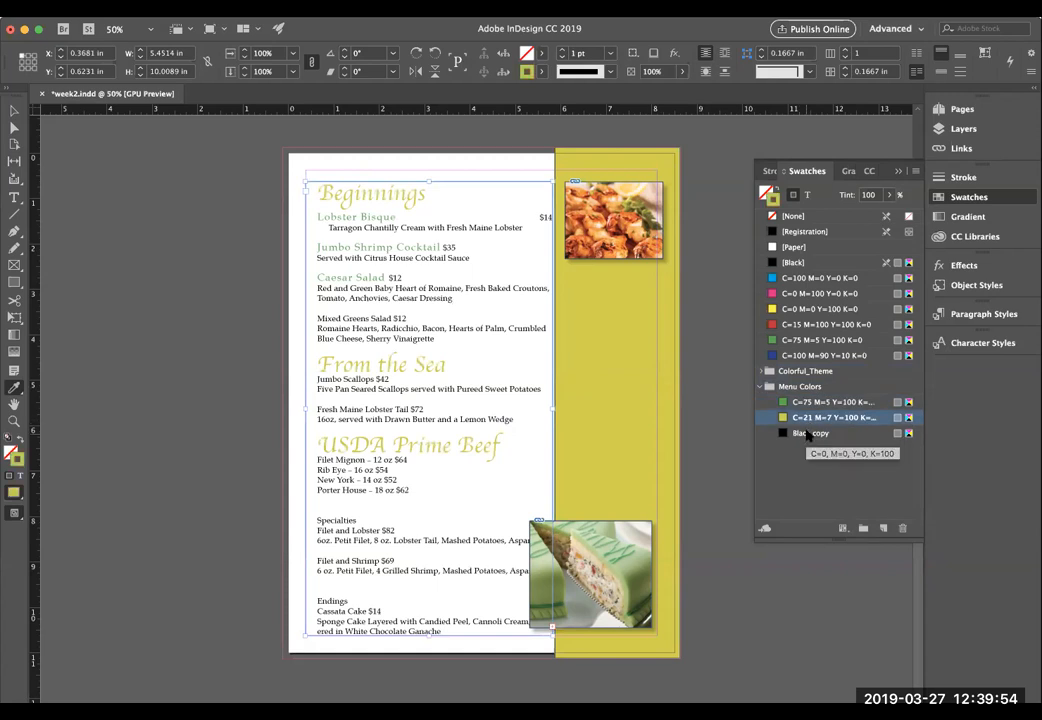
pyautogui.click(808, 434)
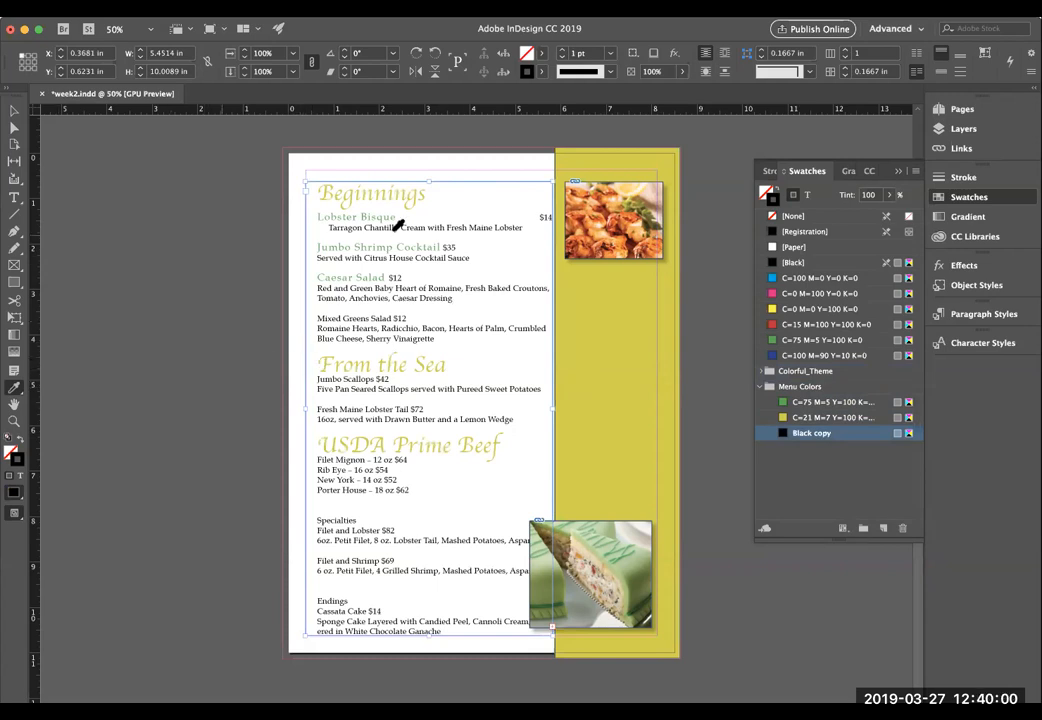
# Step: Try sampling an orange from the shrimp photo with the Eyedropper Tool for the menu text frame's stroke
pyautogui.click(14, 110)
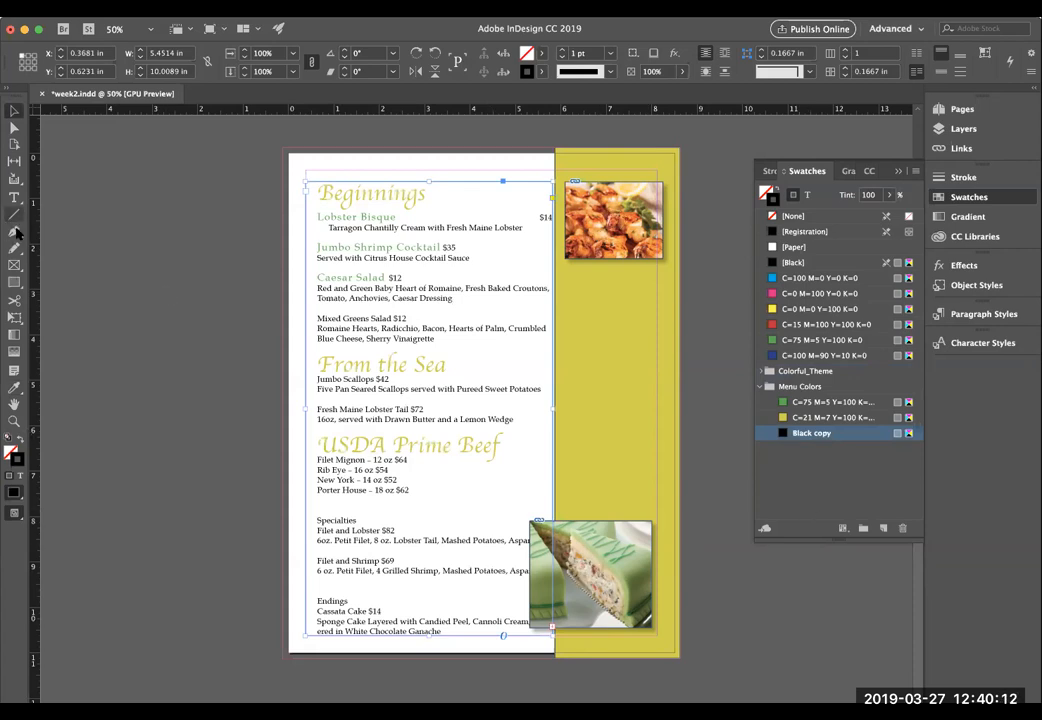
pyautogui.click(14, 389)
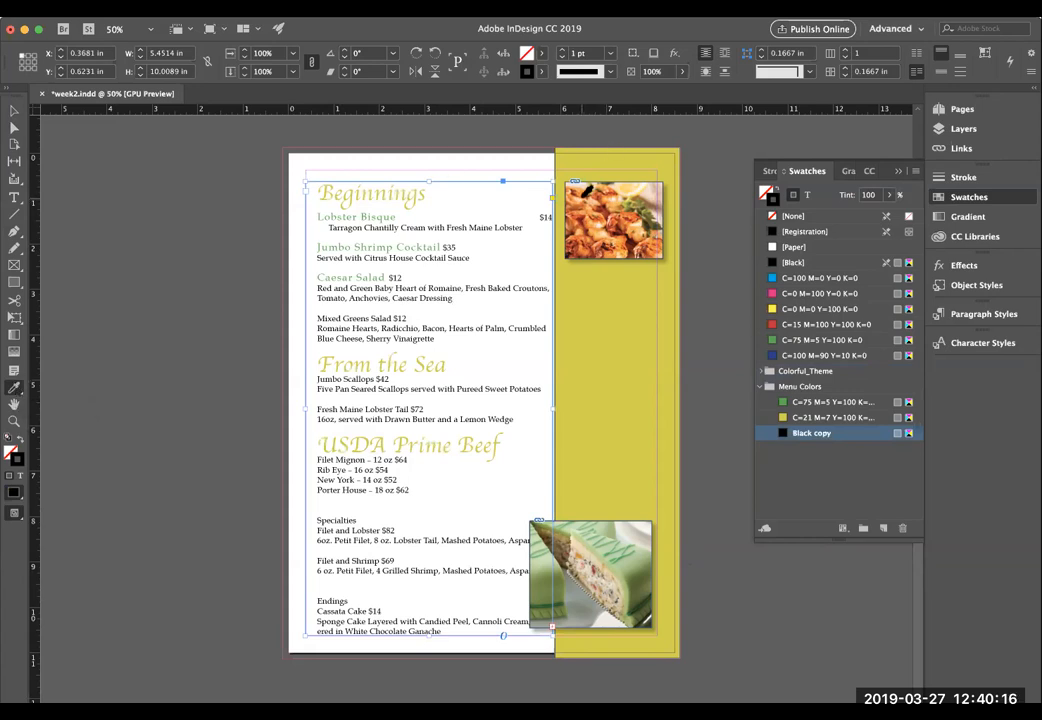
pyautogui.click(584, 190)
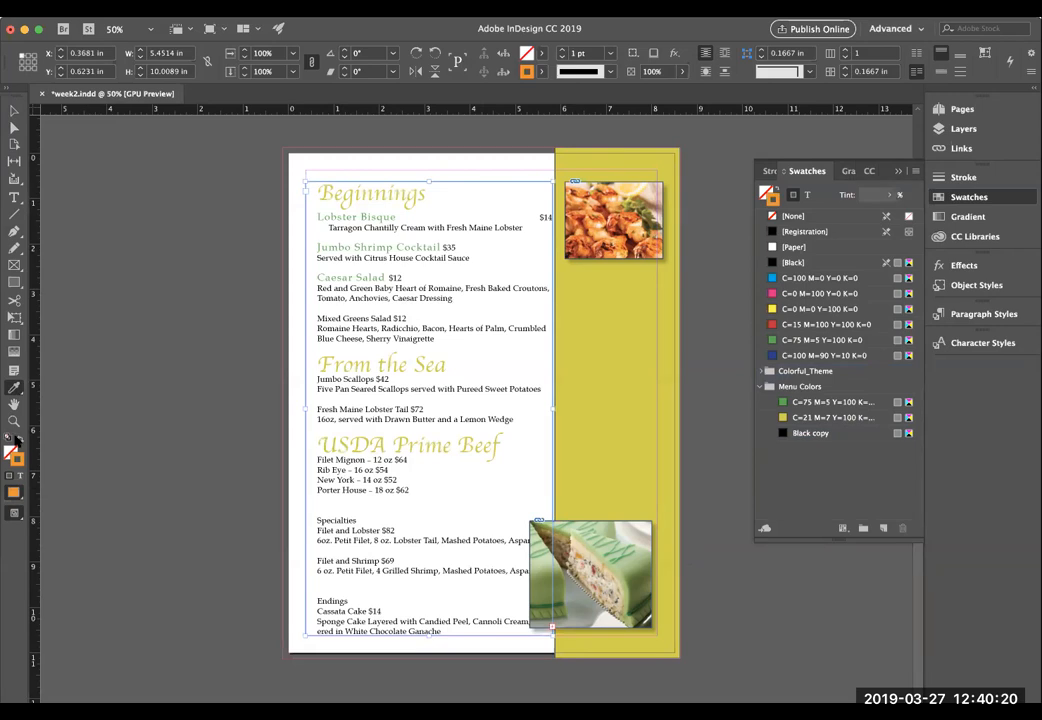
pyautogui.click(19, 443)
pyautogui.click(19, 443)
pyautogui.click(14, 111)
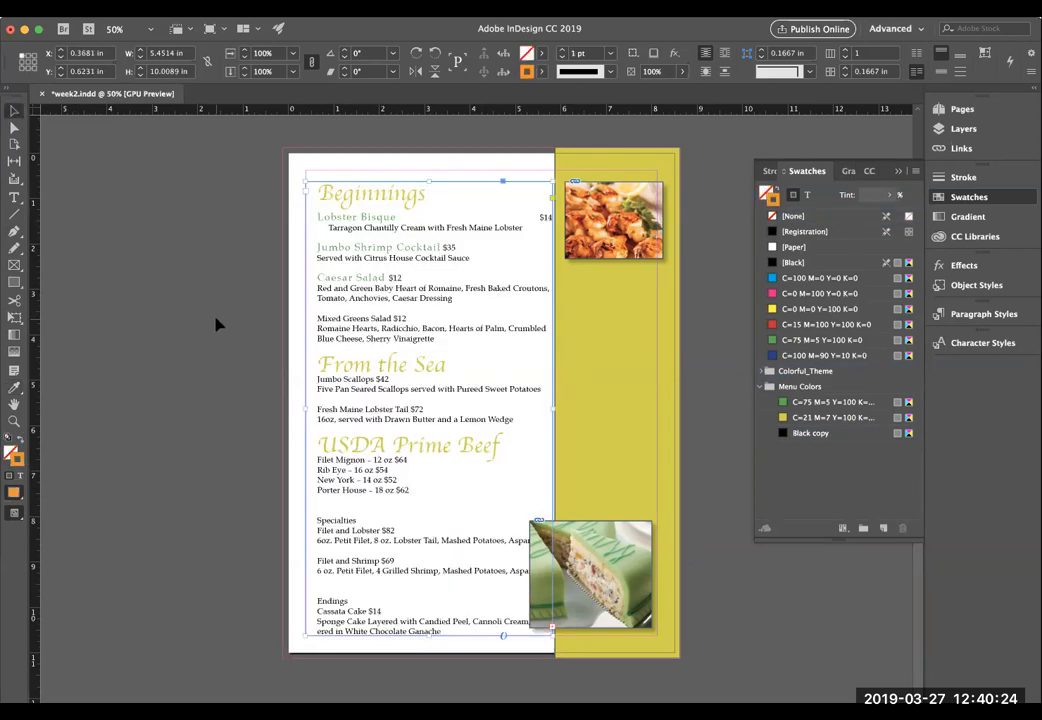
pyautogui.click(217, 325)
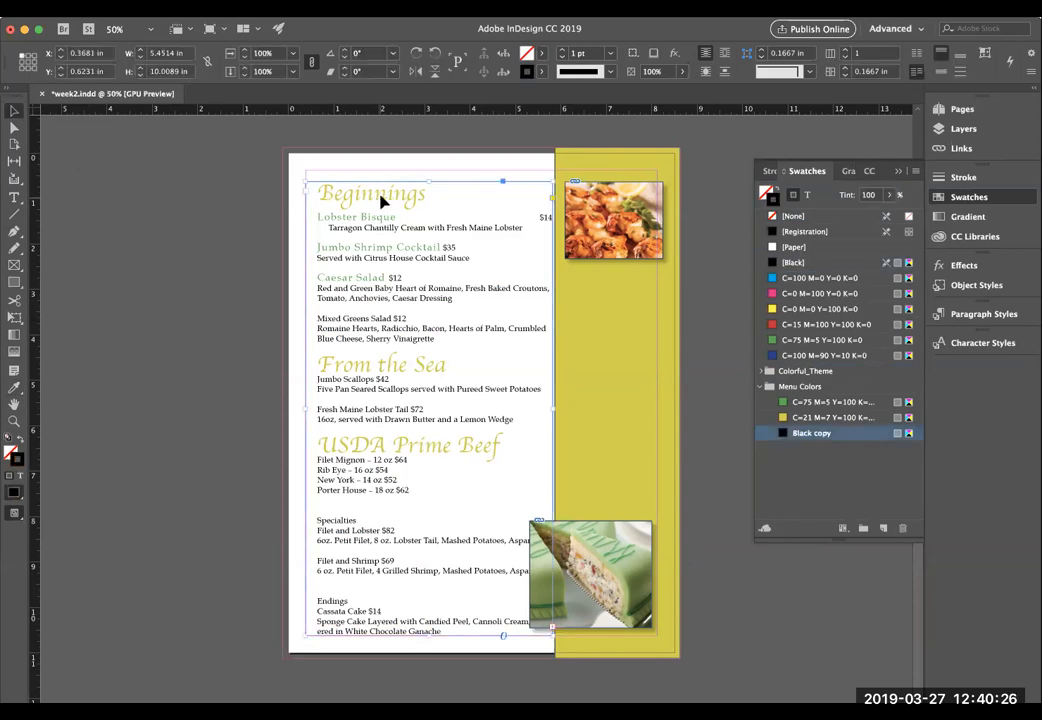
# Step: Set the menu text frame's stroke to None and deselect the frame
pyautogui.click(489, 192)
pyautogui.click(541, 73)
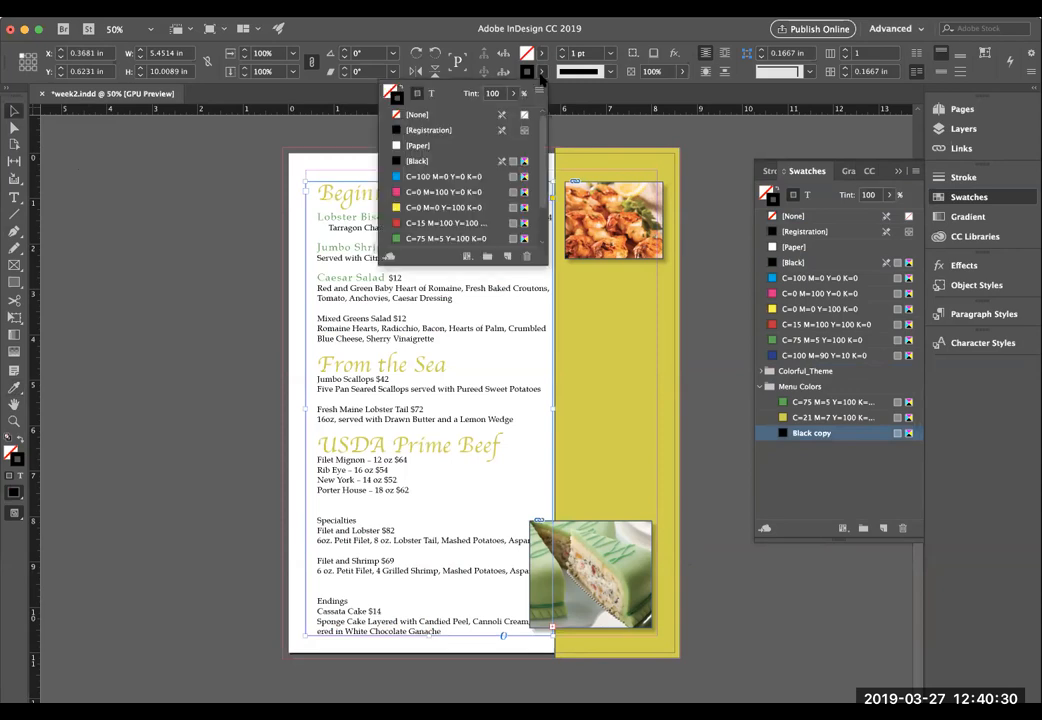
pyautogui.click(417, 118)
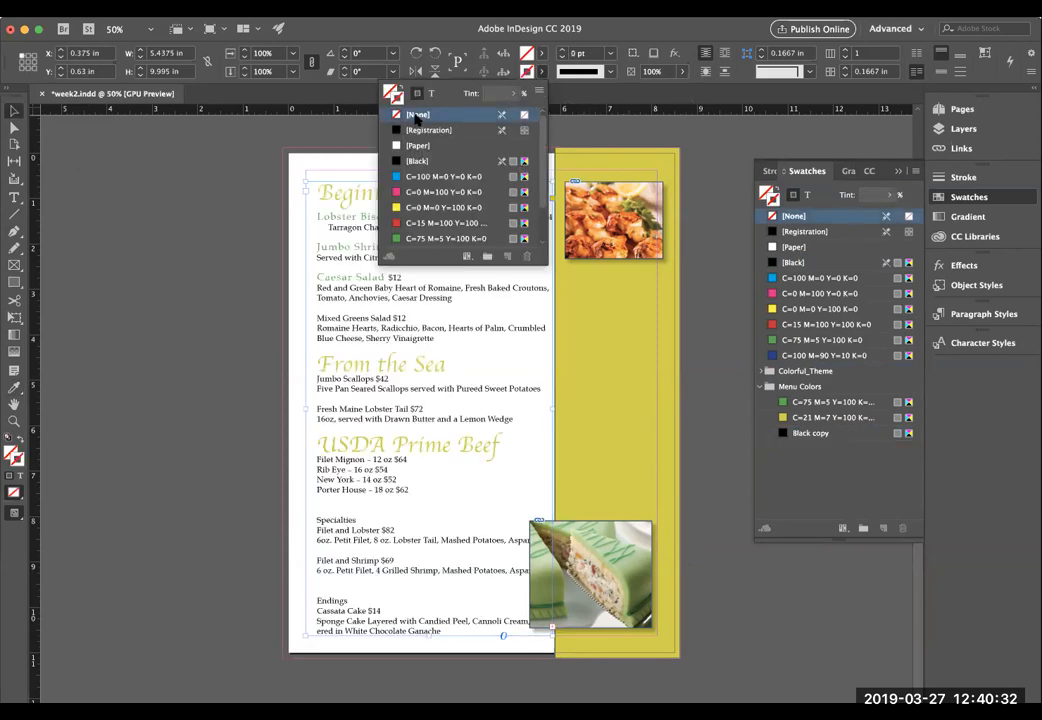
pyautogui.click(248, 112)
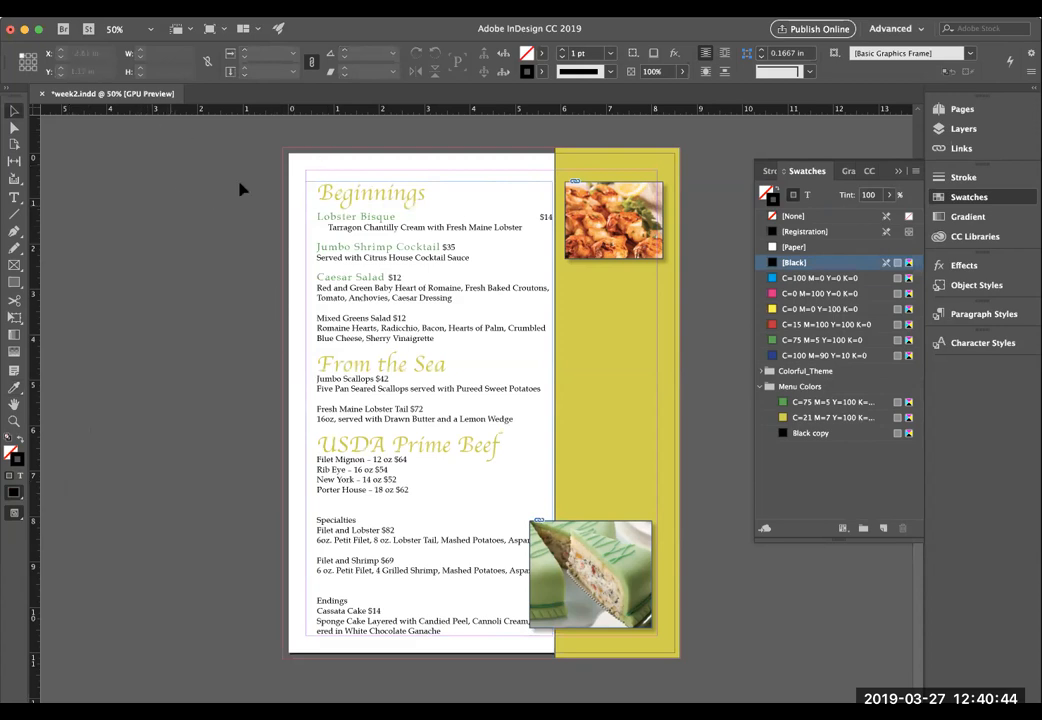
# Step: With nothing selected, sample a golden brown from the shrimp photo as the fill color and a dark red as the stroke color
pyautogui.click(14, 387)
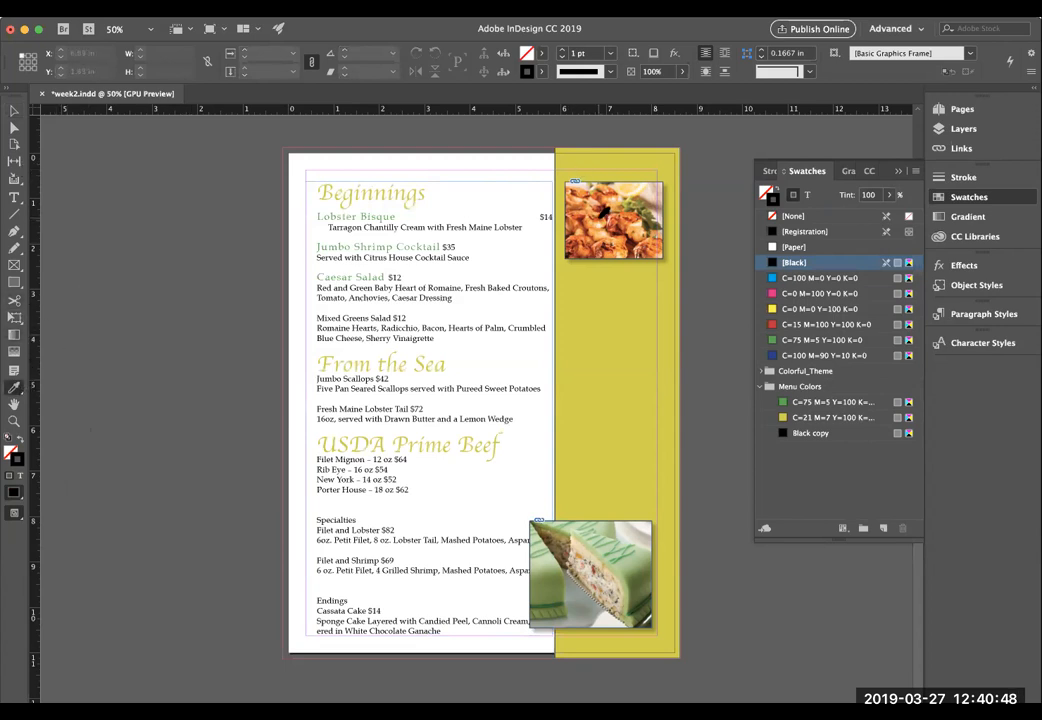
pyautogui.click(598, 214)
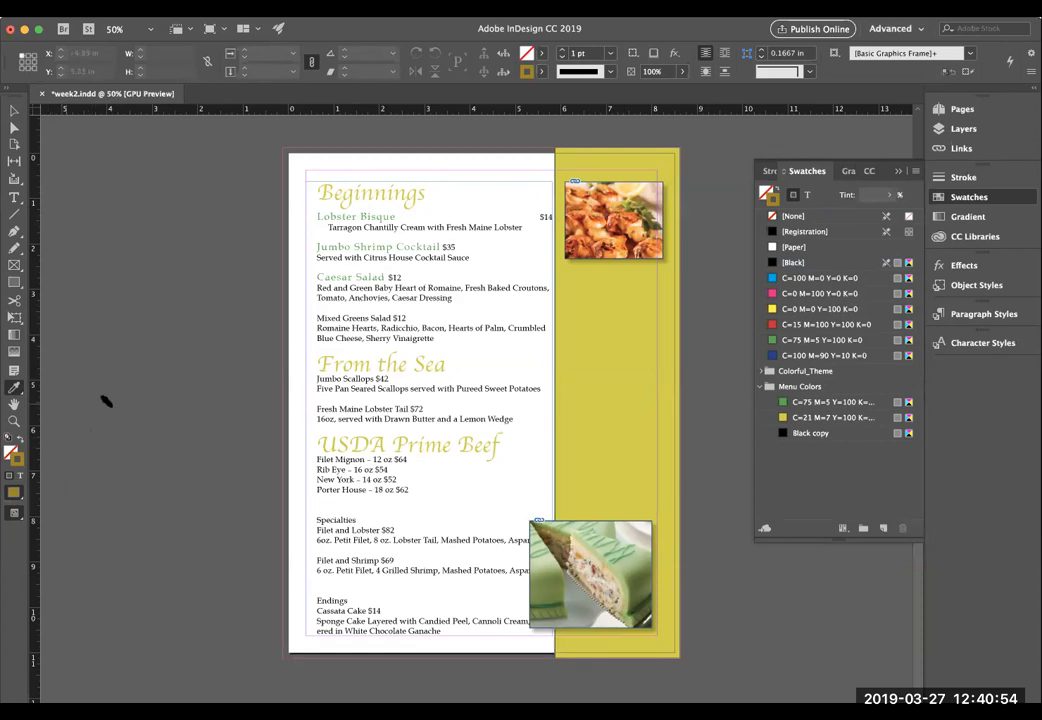
pyautogui.click(20, 442)
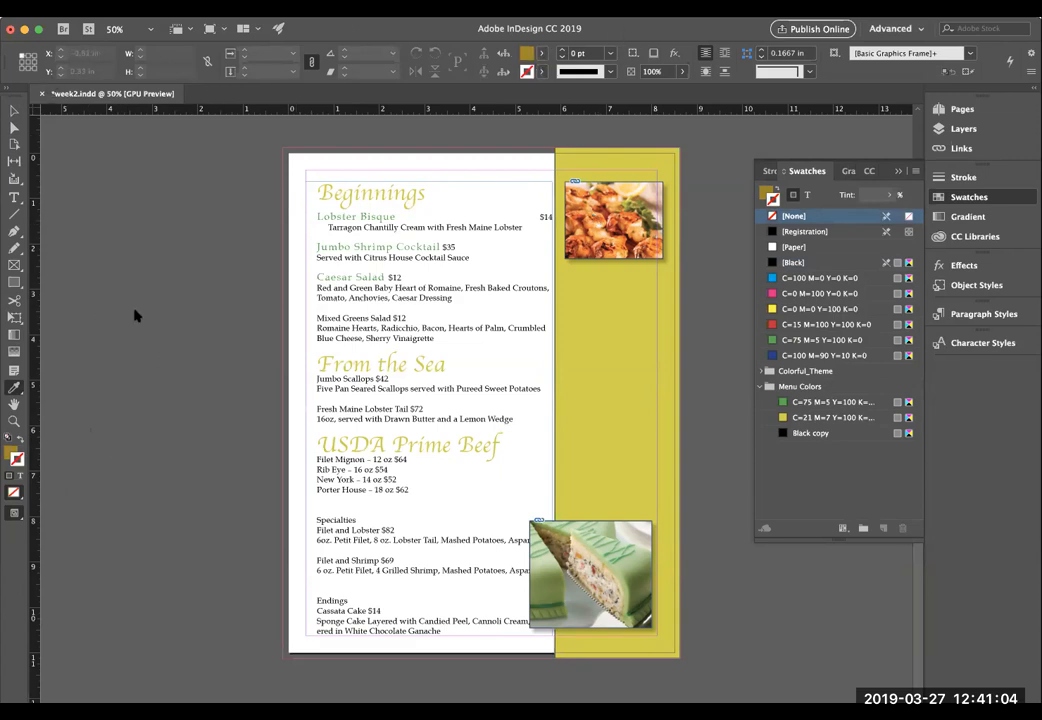
pyautogui.click(14, 389)
pyautogui.click(588, 240)
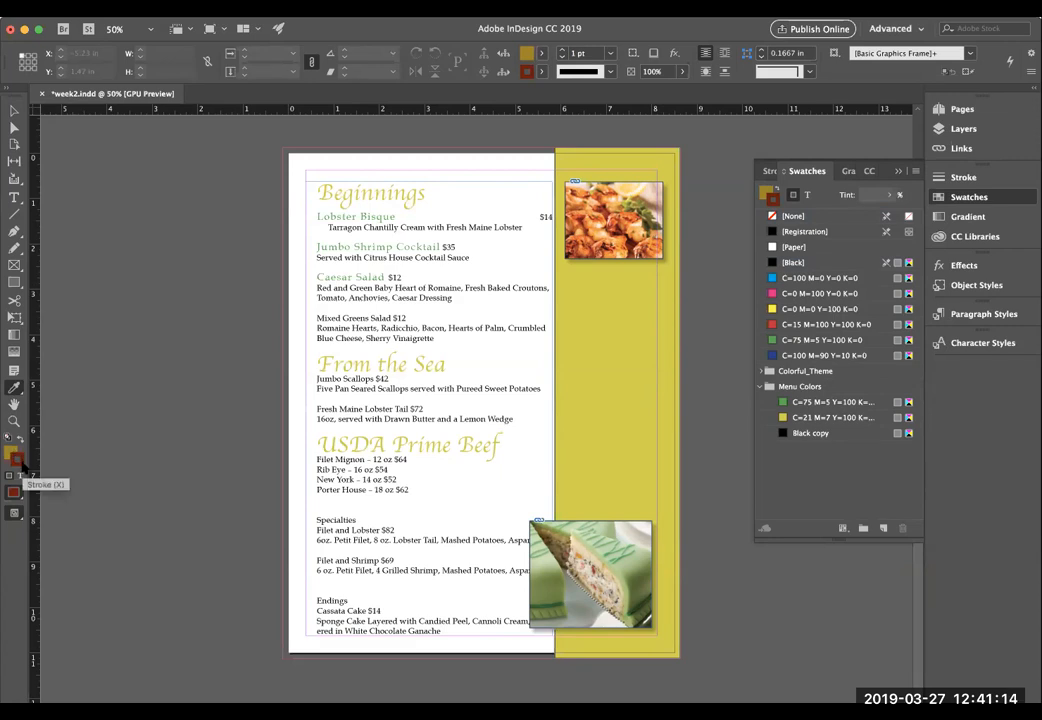
# Step: In the Color Picker, change the stroke color to a brown of R 117, G 51, B 22 and check its CMYK and RGB components
pyautogui.doubleClick(18, 460)
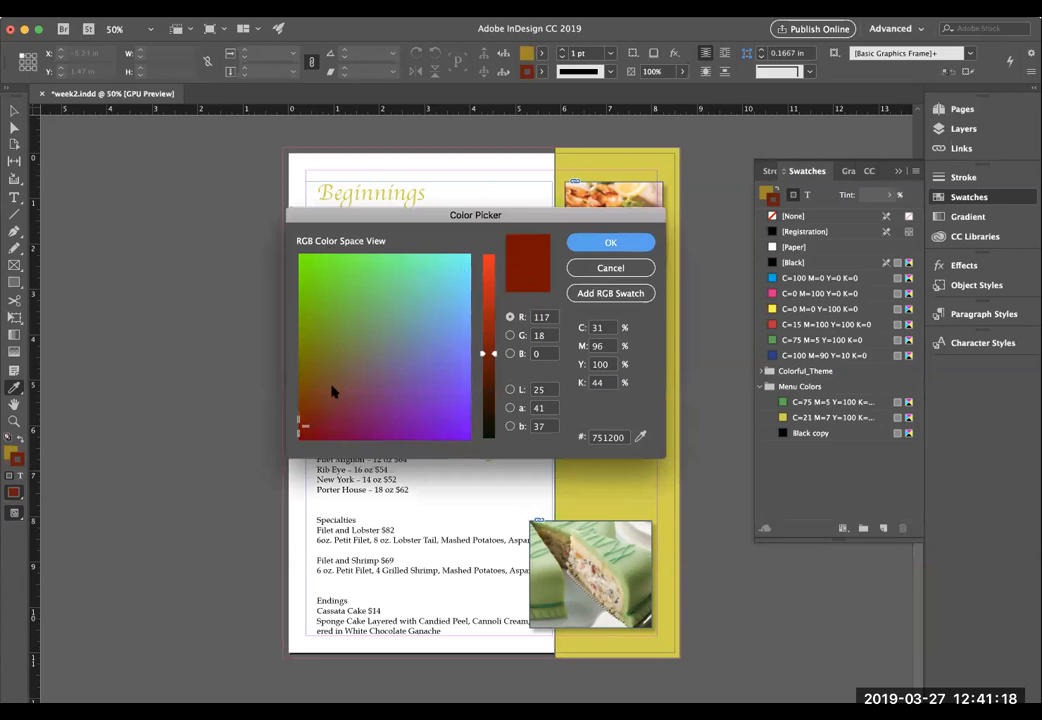
pyautogui.moveTo(336, 368)
pyautogui.mouseDown()
pyautogui.moveTo(372, 307)
pyautogui.moveTo(371, 388)
pyautogui.mouseUp()
pyautogui.click(313, 402)
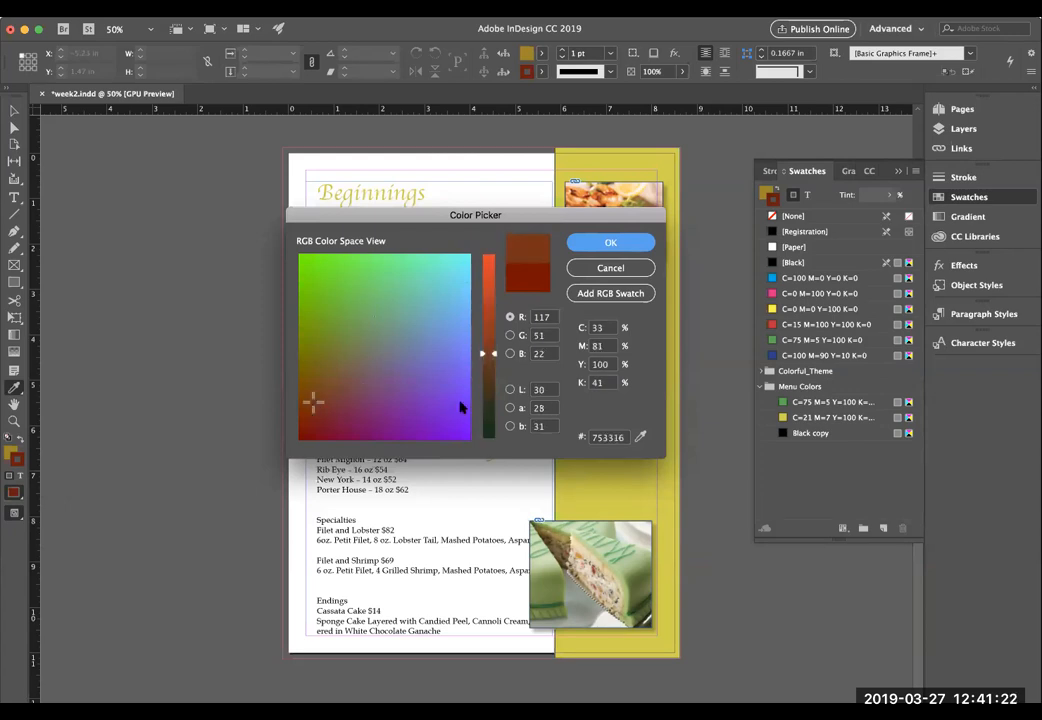
pyautogui.click(607, 328)
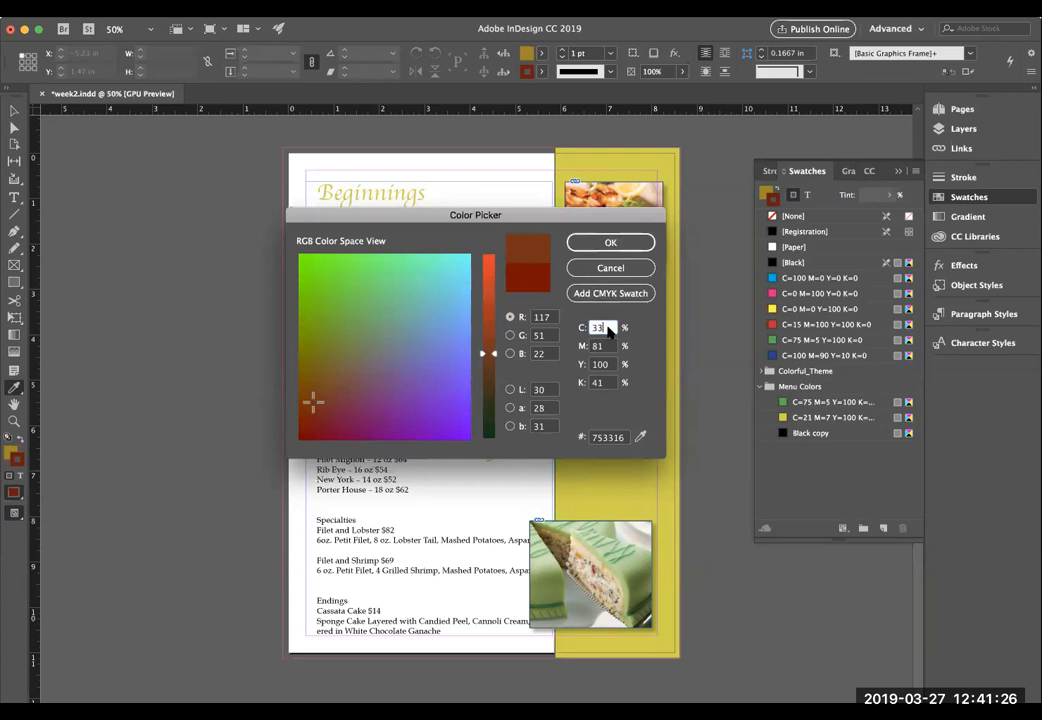
pyautogui.click(606, 346)
pyautogui.click(606, 364)
pyautogui.click(611, 383)
pyautogui.click(543, 317)
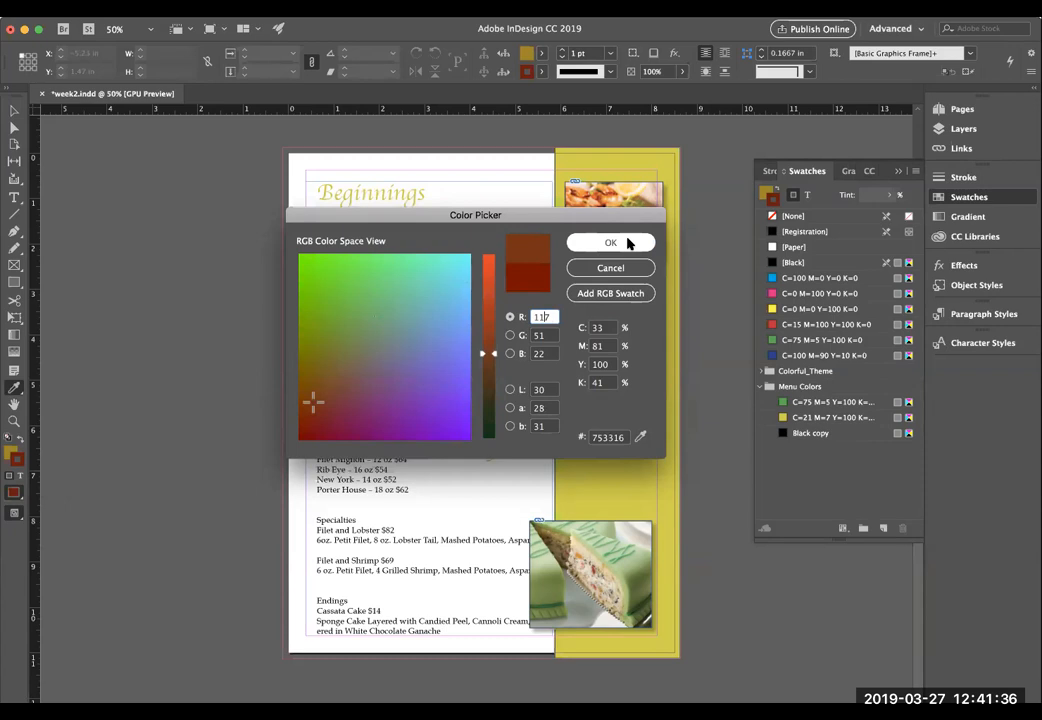
# Step: Accept the brown as CMYK color C=33 M=81 Y=100 K=41 and save it as a swatch in the Menu Colors group
pyautogui.click(603, 327)
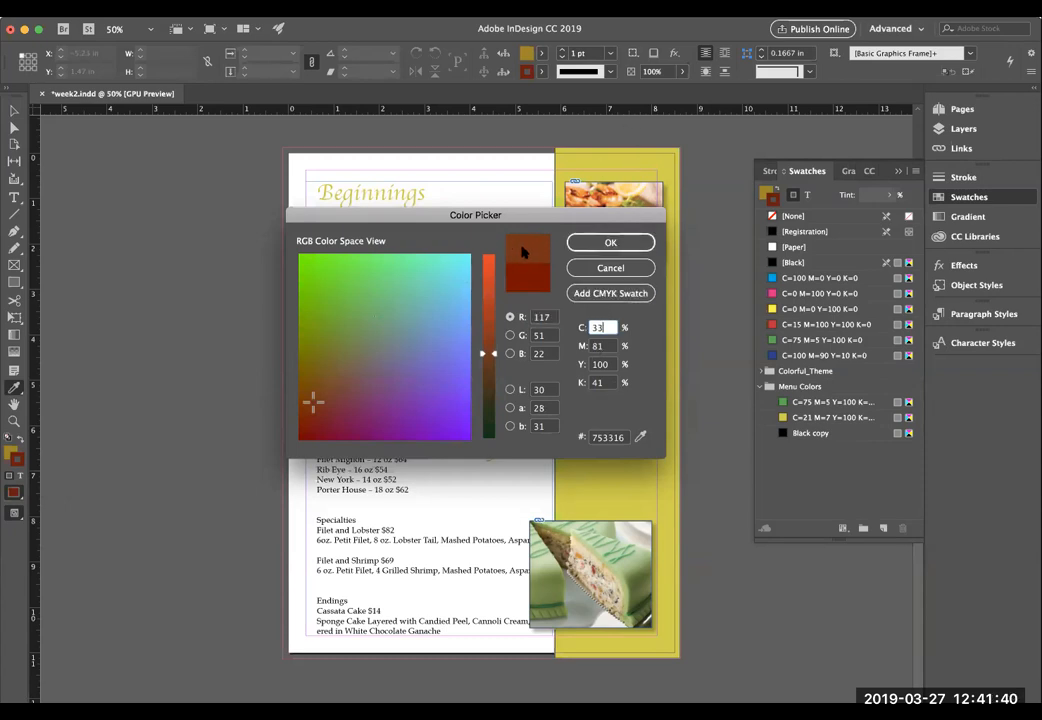
pyautogui.press('Return')
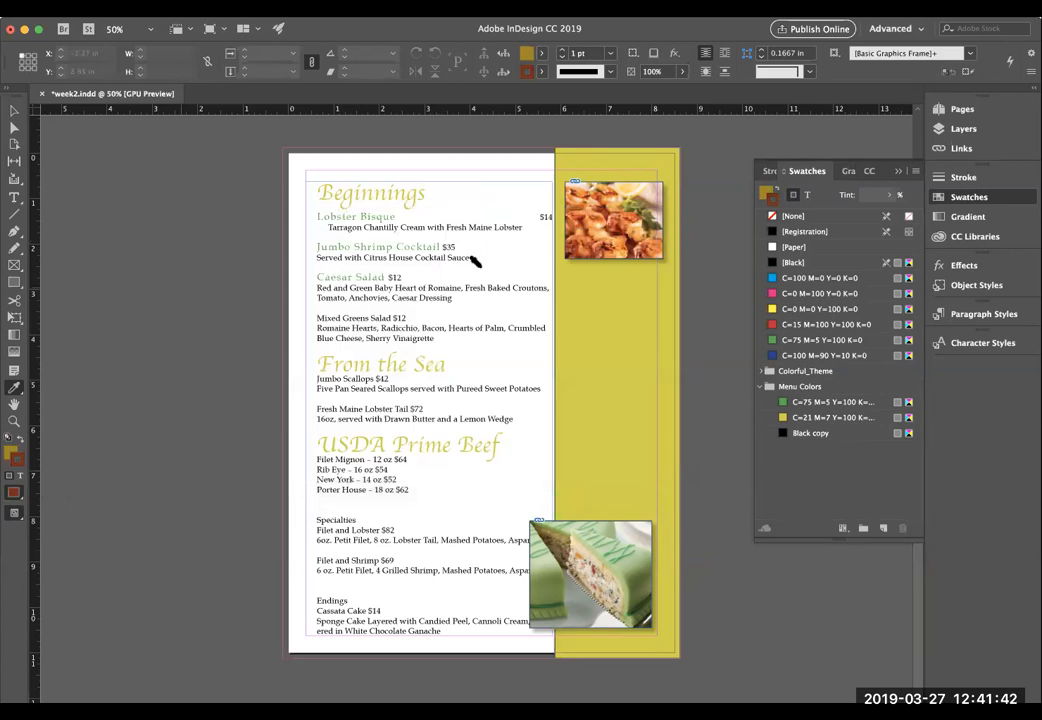
pyautogui.click(883, 529)
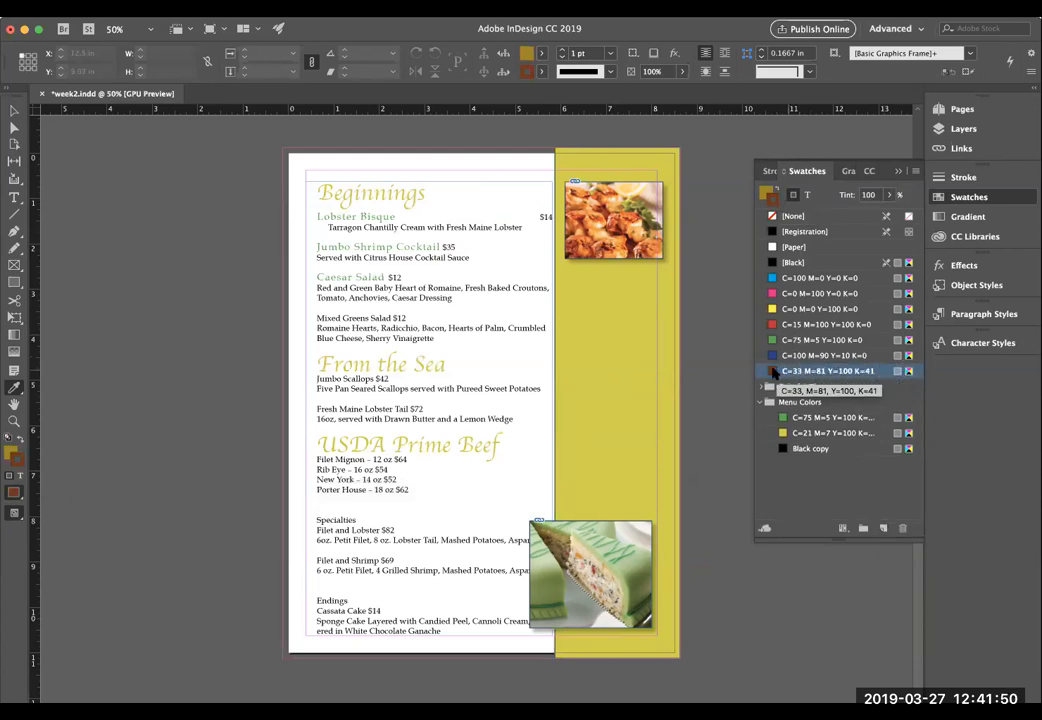
pyautogui.moveTo(773, 372); pyautogui.dragTo(798, 416)
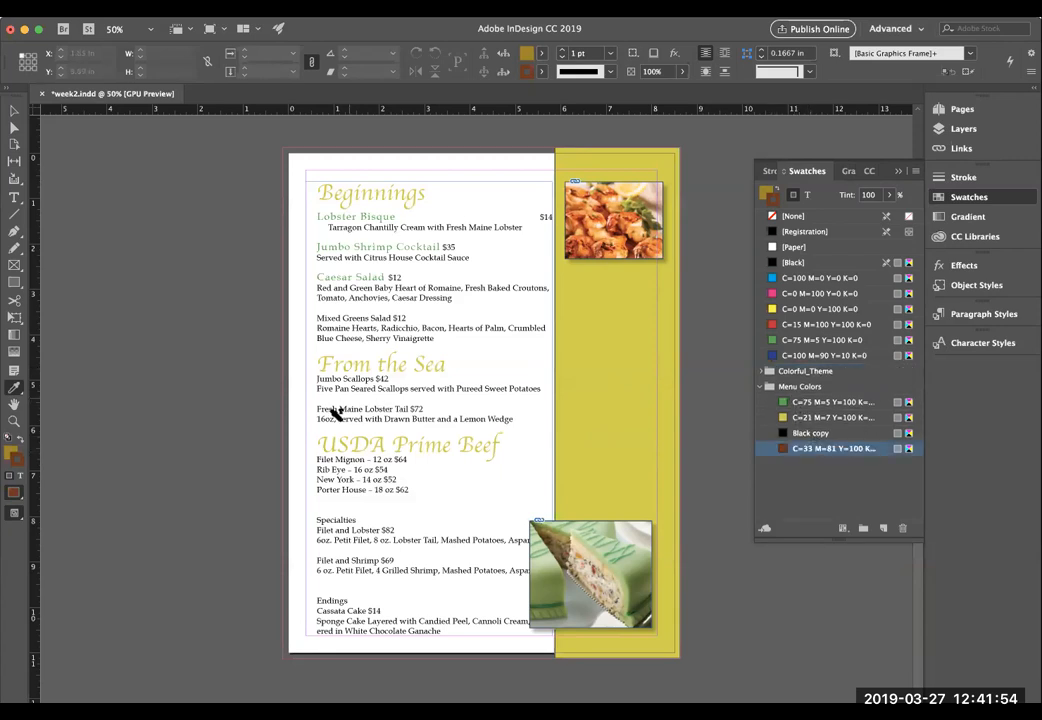
# Step: Deselect the text frame and draw a horizontal line about 5.24 in long under the Beginnings heading with the Line Tool
pyautogui.click(13, 112)
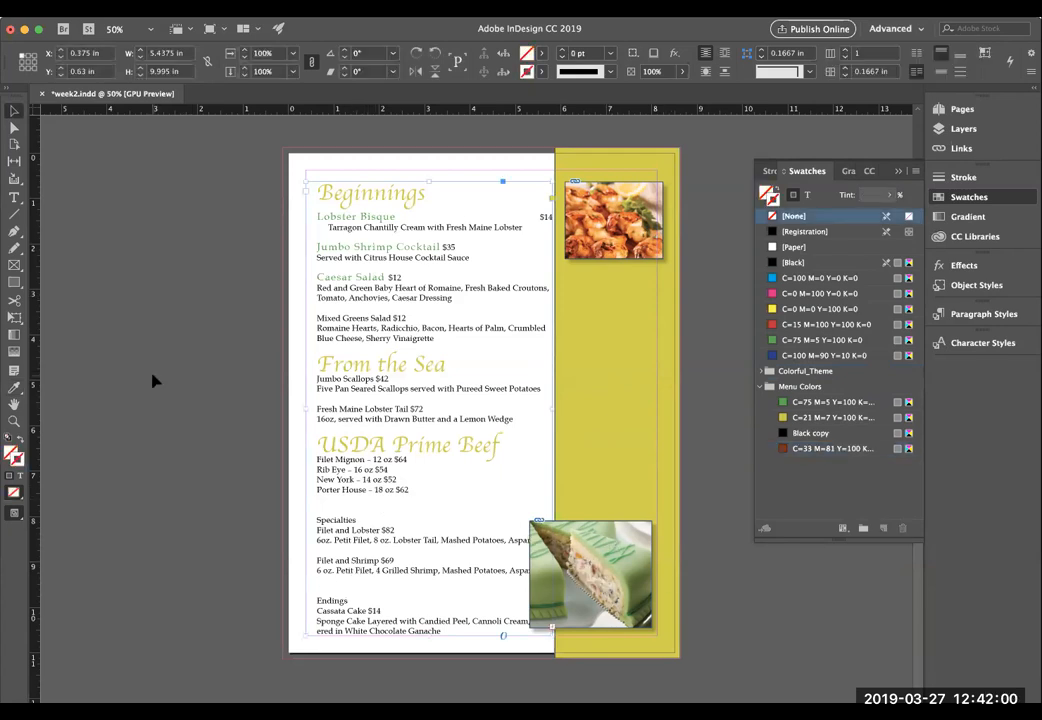
pyautogui.click(14, 268)
pyautogui.click(14, 283)
pyautogui.click(14, 213)
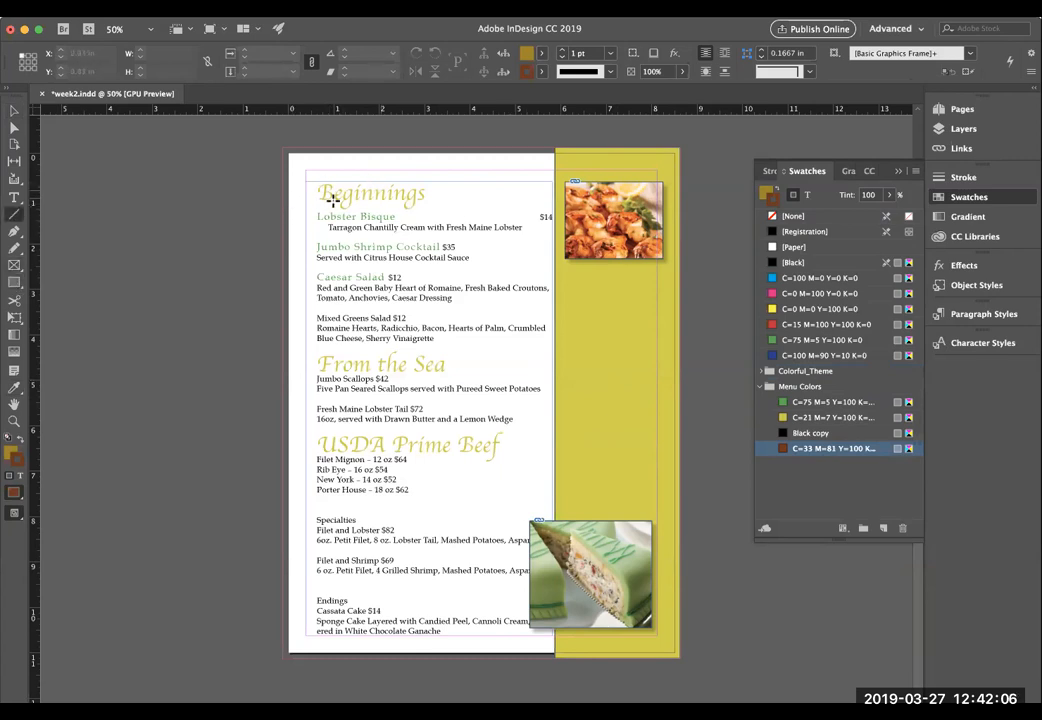
pyautogui.moveTo(314, 202); pyautogui.dragTo(557, 202)
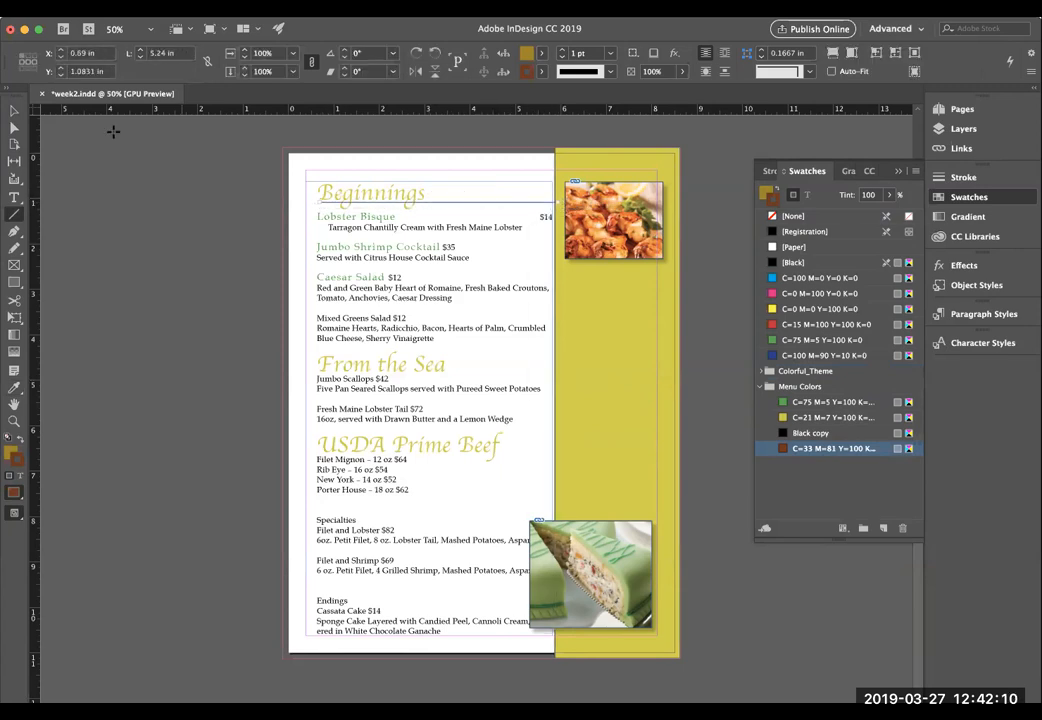
# Step: Compare with the lines on the cover page and recolor the line under Beginnings with the Black copy swatch
pyautogui.scroll(10, 256, 300)
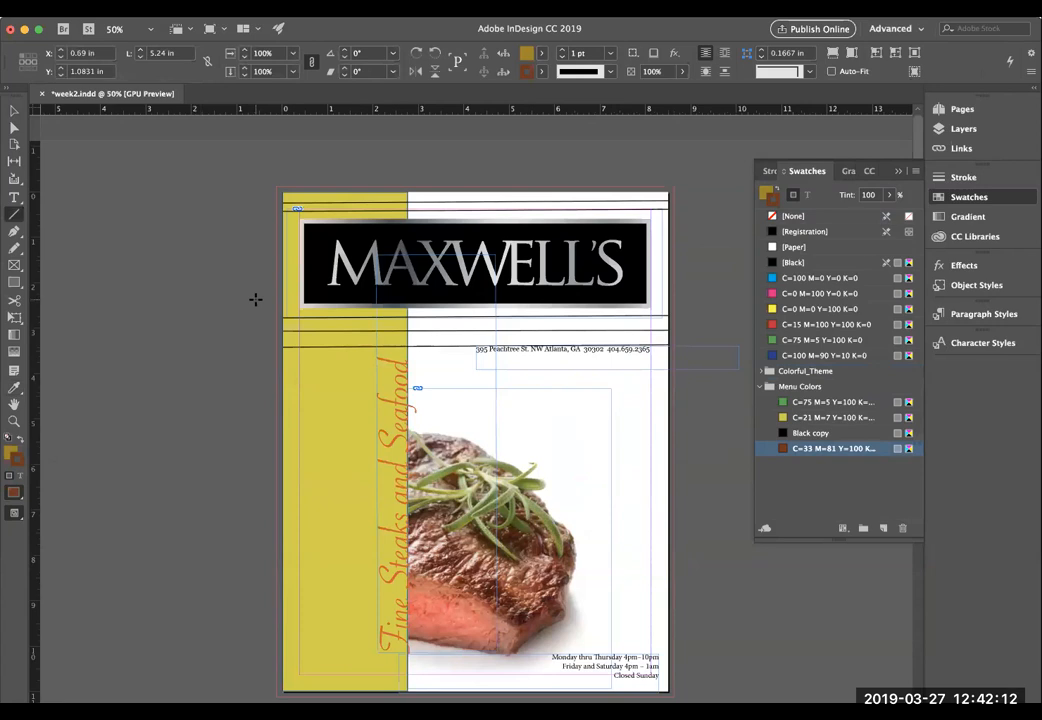
pyautogui.scroll(-1, 256, 300)
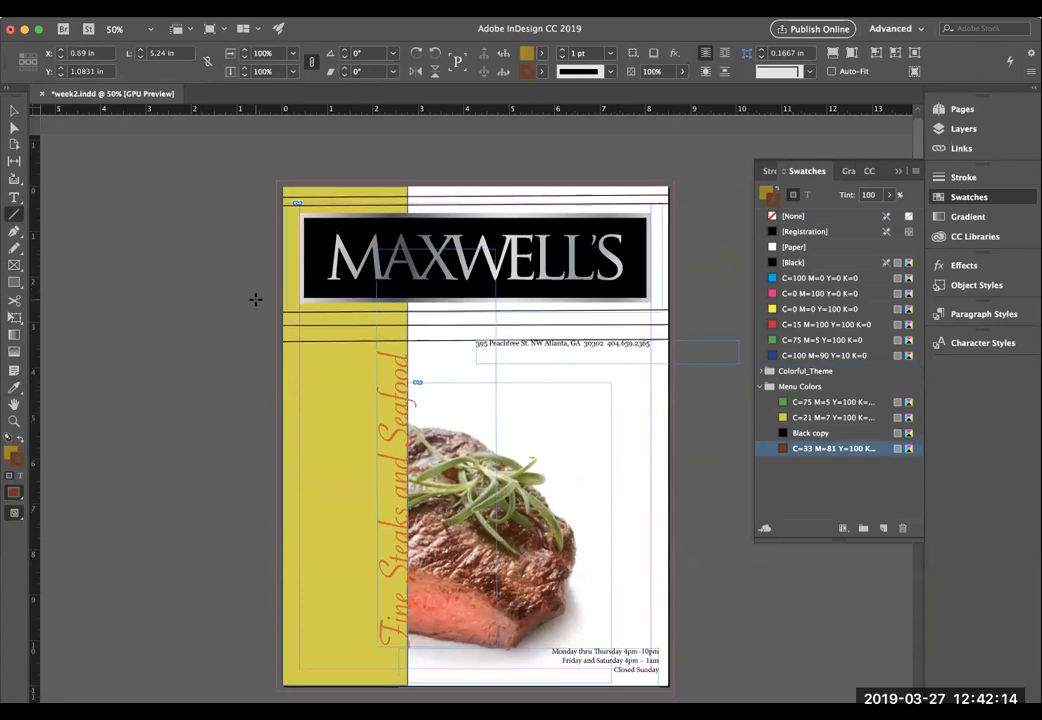
pyautogui.scroll(-5, 256, 300)
pyautogui.scroll(4, 256, 300)
pyautogui.scroll(-2, 256, 300)
pyautogui.scroll(-12, 256, 300)
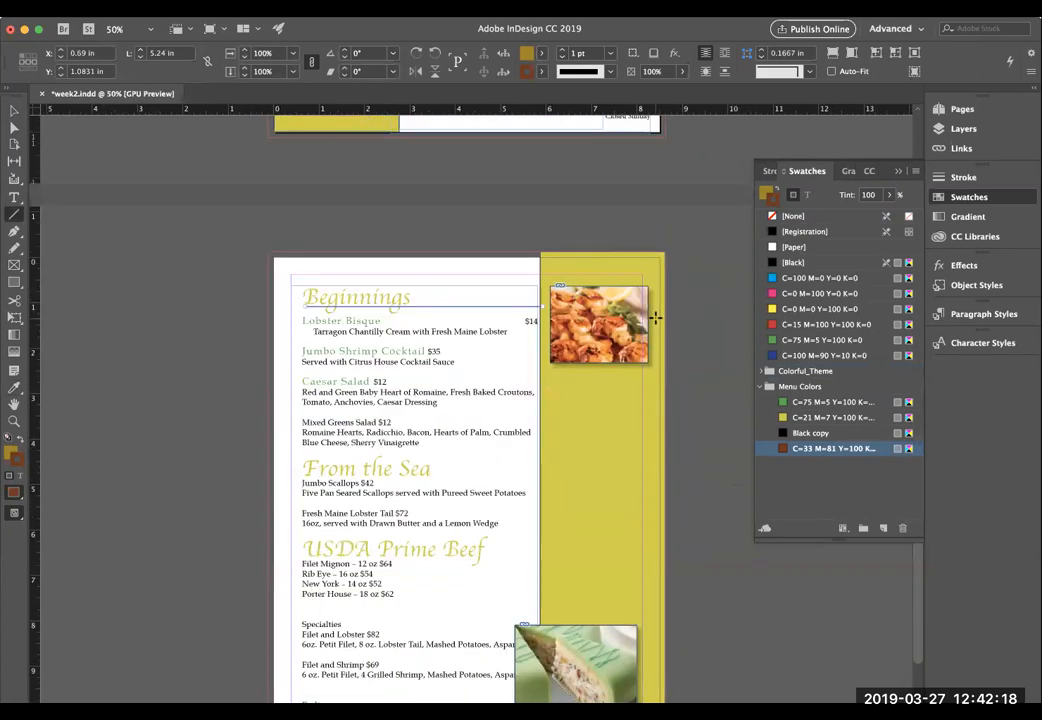
pyautogui.click(12, 109)
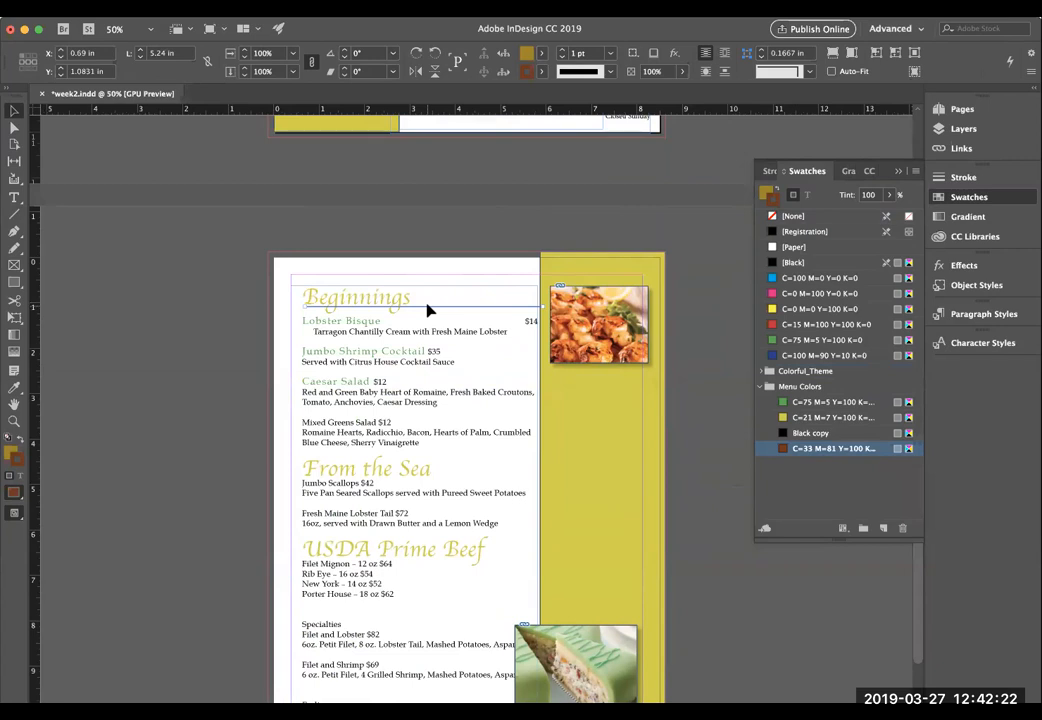
pyautogui.click(797, 403)
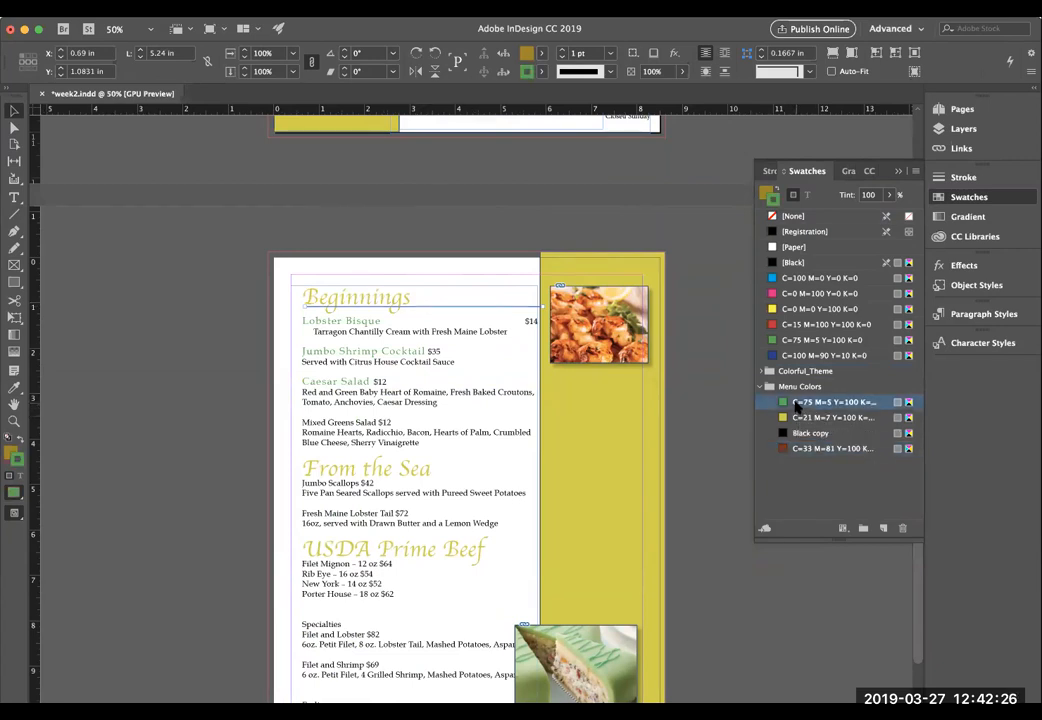
pyautogui.click(805, 434)
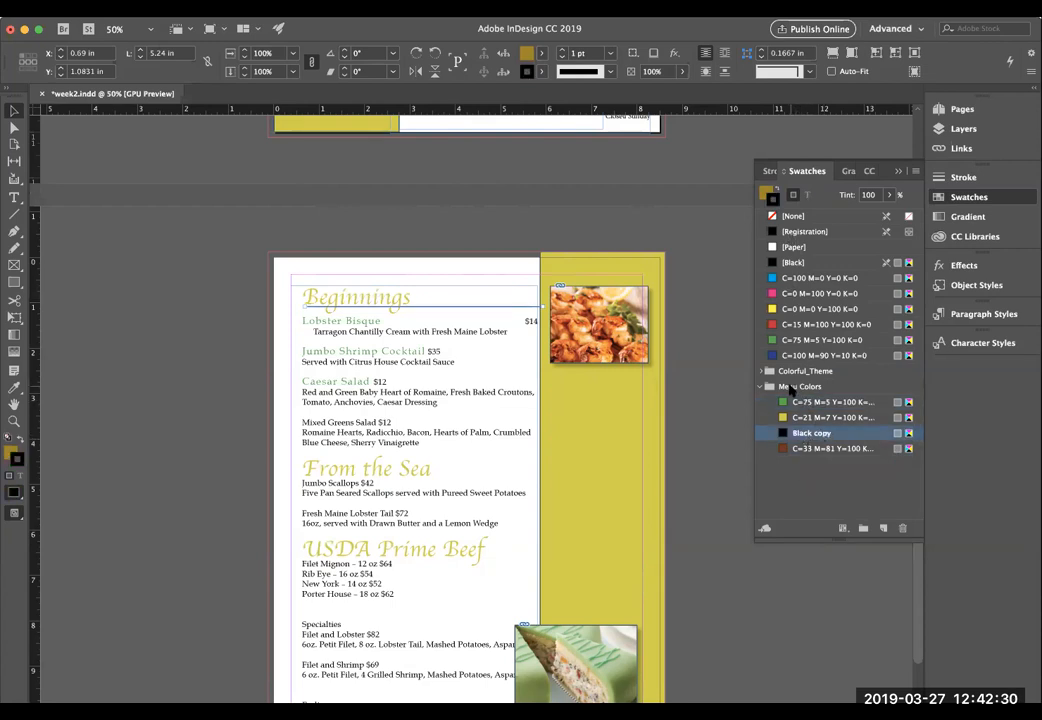
# Step: Extend the line under Beginnings from the page's left edge to the shrimp photo and deselect it
pyautogui.moveTo(302, 306); pyautogui.dragTo(272, 306)
pyautogui.moveTo(540, 306); pyautogui.dragTo(545, 307)
pyautogui.click(214, 291)
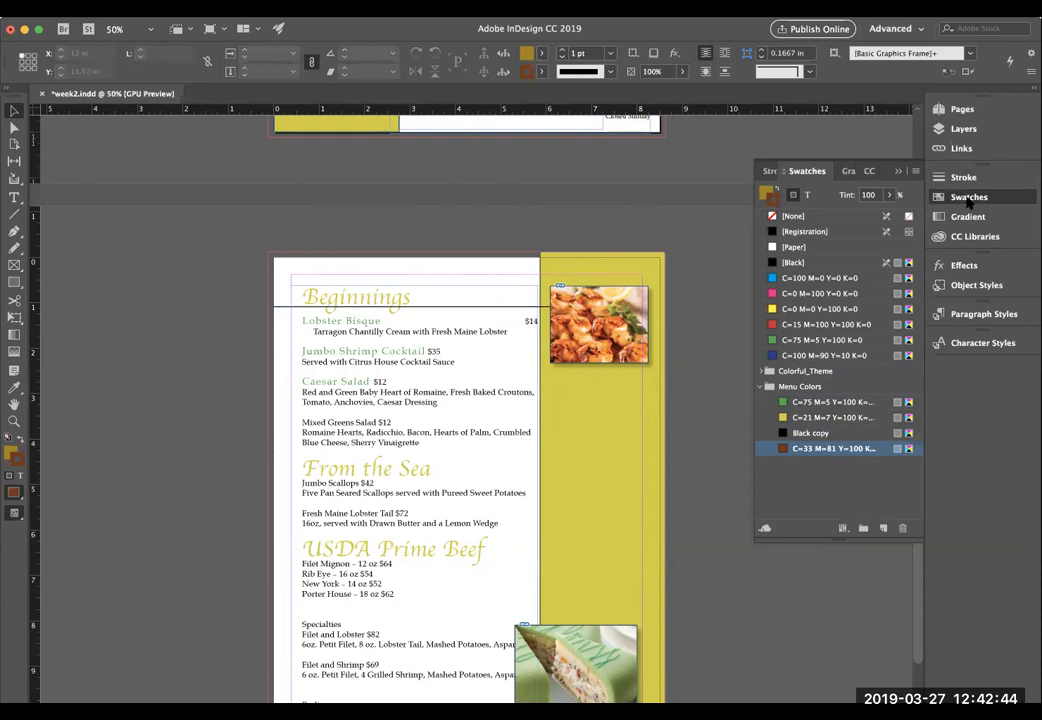
# Step: Review the document's object, paragraph and character styles, and save the document
pyautogui.click(990, 286)
pyautogui.click(970, 315)
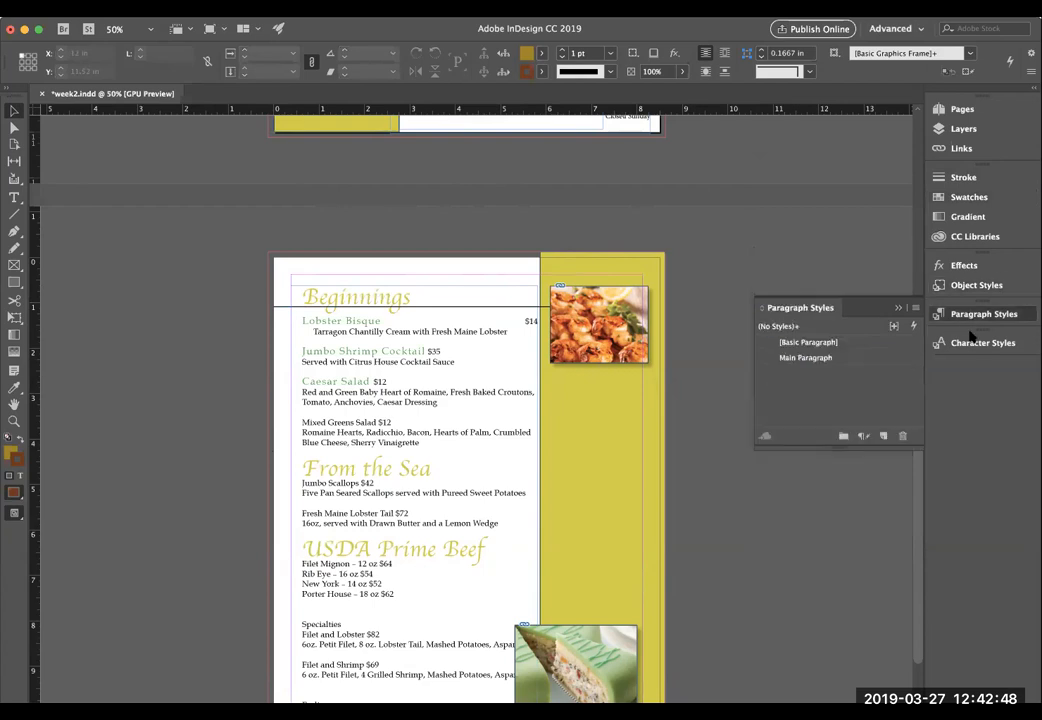
pyautogui.click(974, 342)
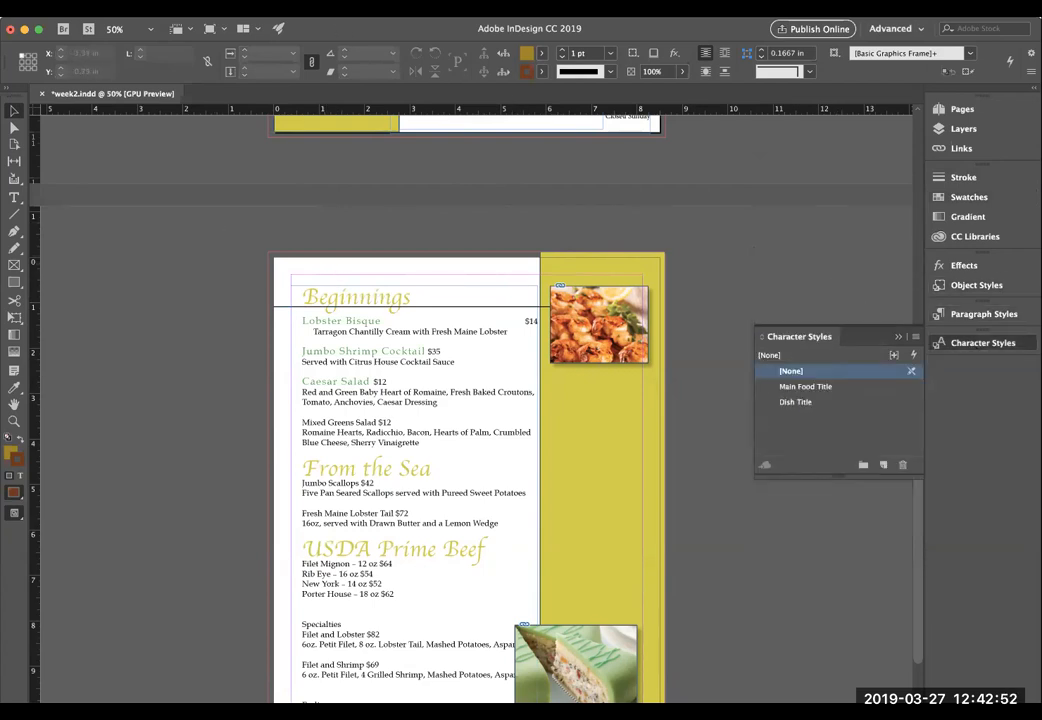
pyautogui.click(10, 6)
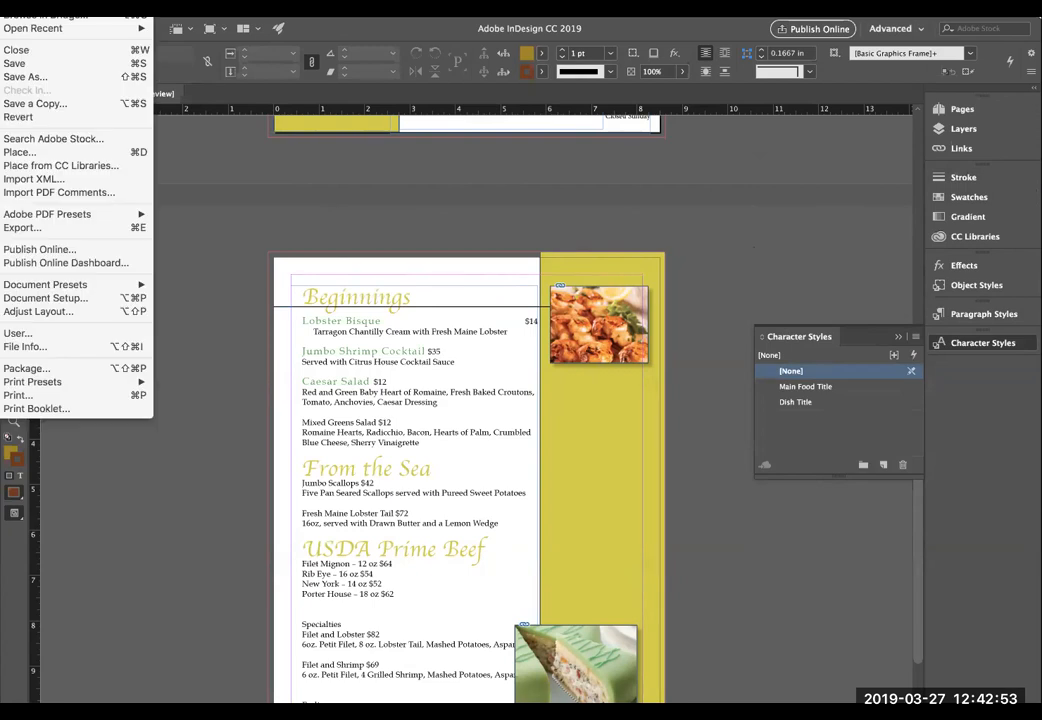
pyautogui.click(22, 64)
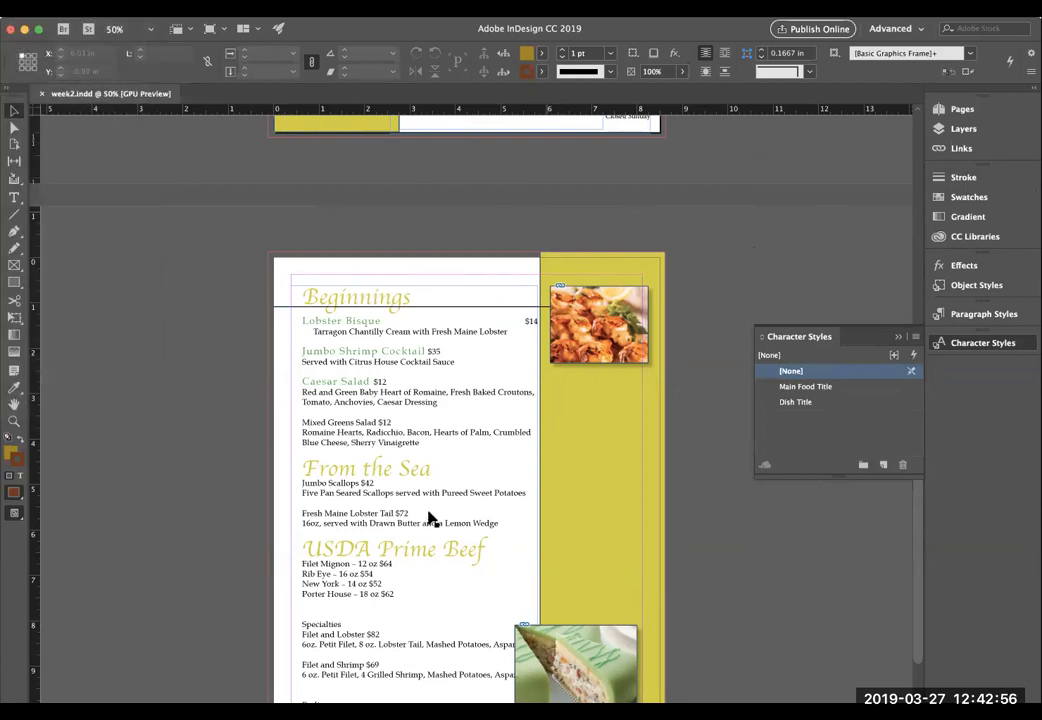
# Step: Apply the Main Food Title character style to the Specialties heading and deselect the text frame
pyautogui.scroll(-5, 428, 522)
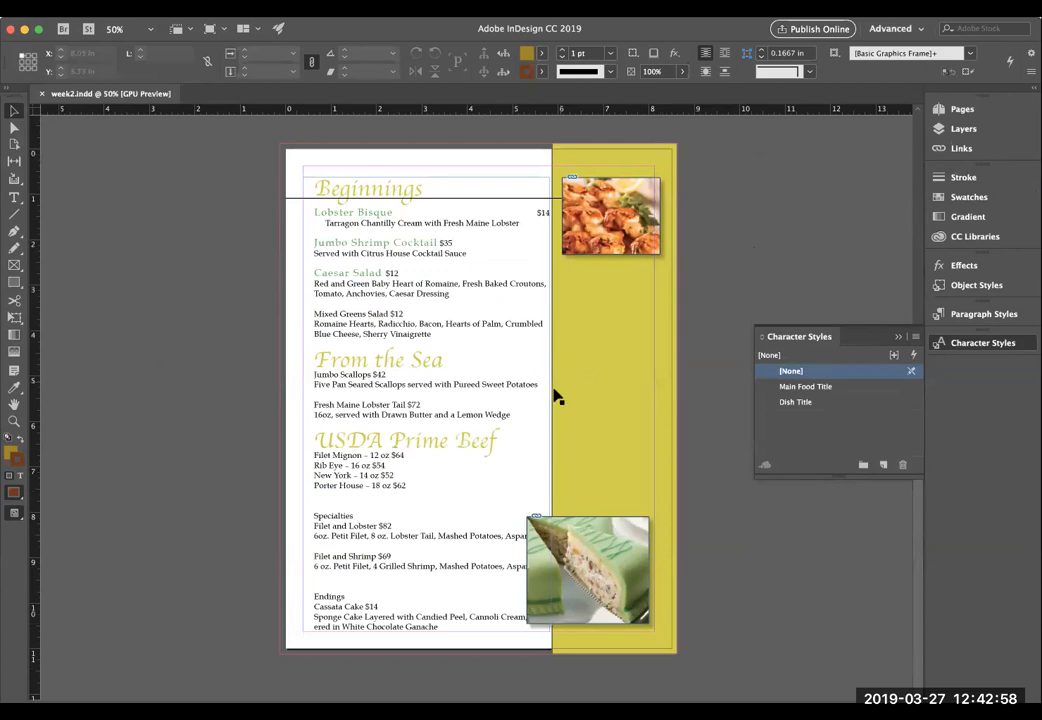
pyautogui.doubleClick(332, 515)
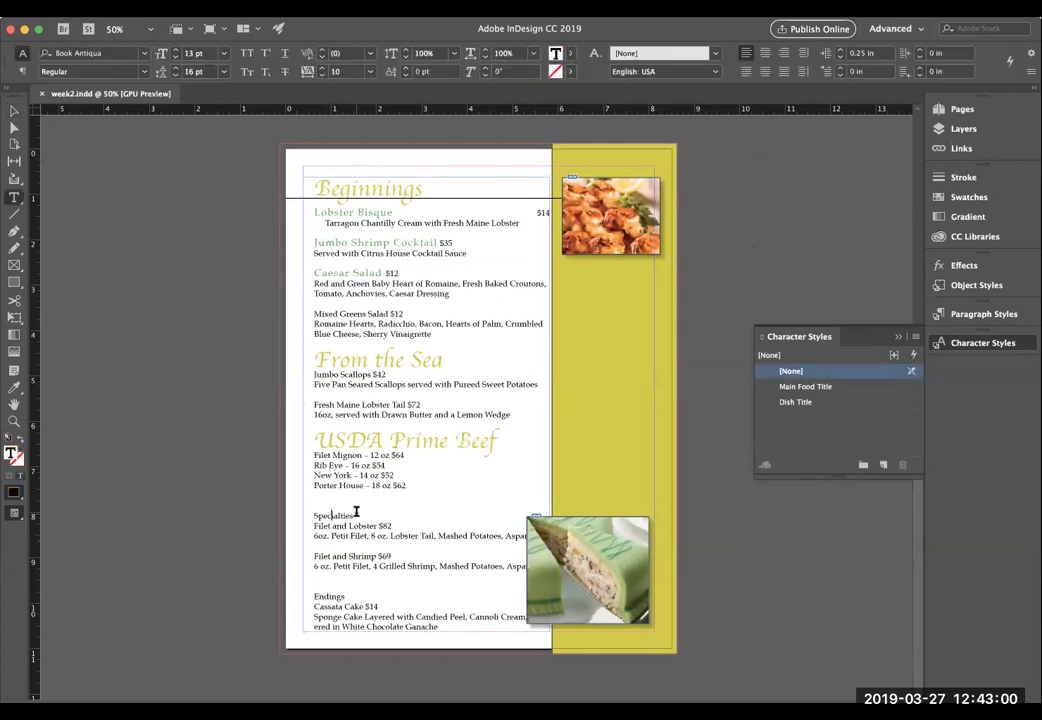
pyautogui.moveTo(311, 515); pyautogui.dragTo(355, 515)
pyautogui.click(815, 403)
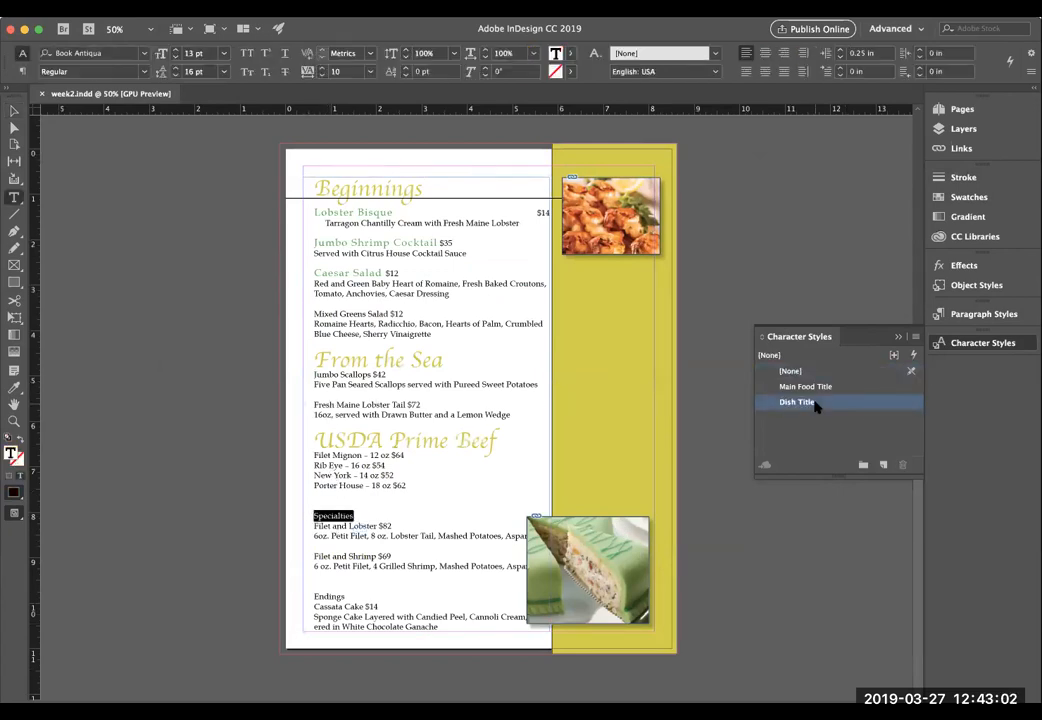
pyautogui.click(800, 387)
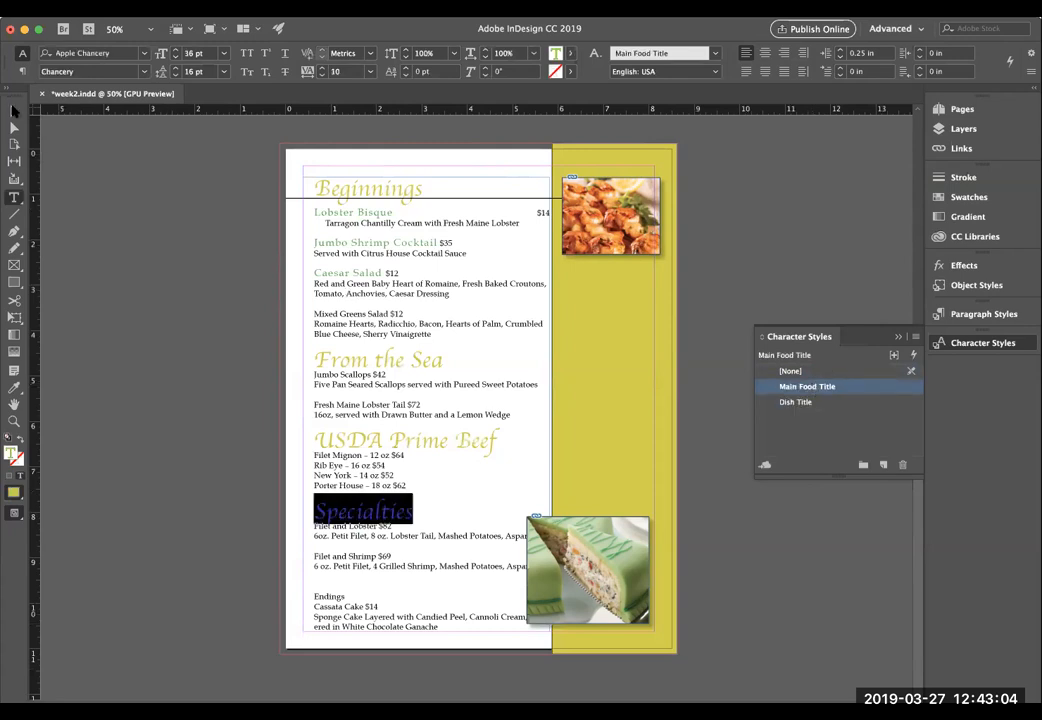
pyautogui.press('Escape')
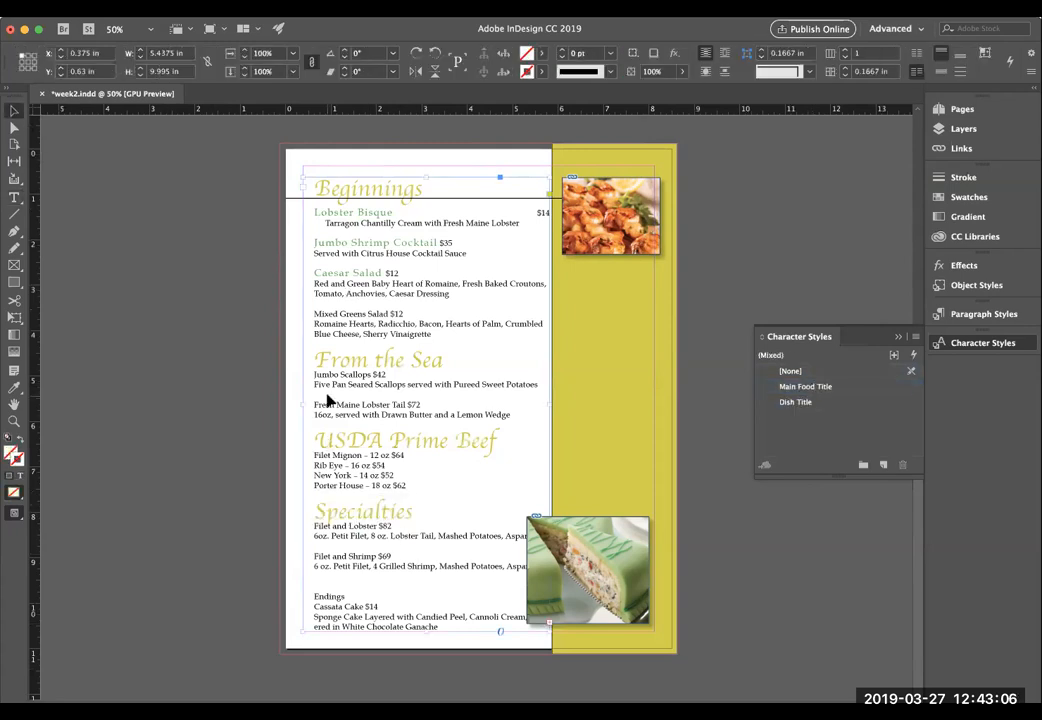
pyautogui.scroll(3, 327, 400)
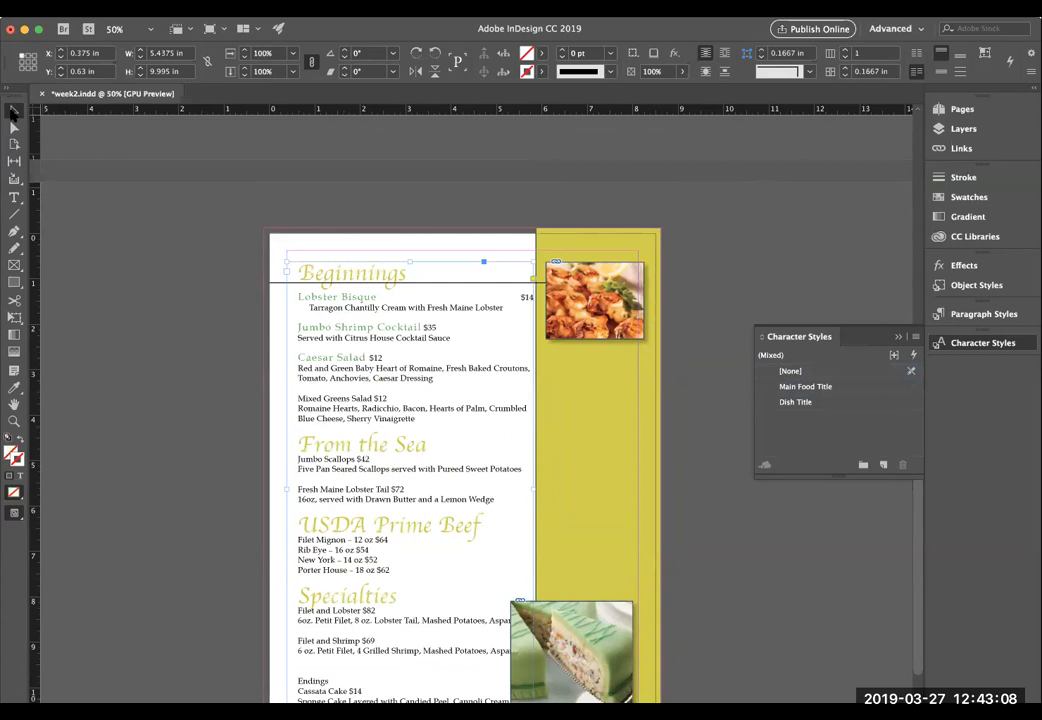
pyautogui.click(183, 434)
# Step: Look over both menu pages, start packaging the publication, check the package's fonts and summary, and save the document to continue
pyautogui.scroll(10, 207, 402)
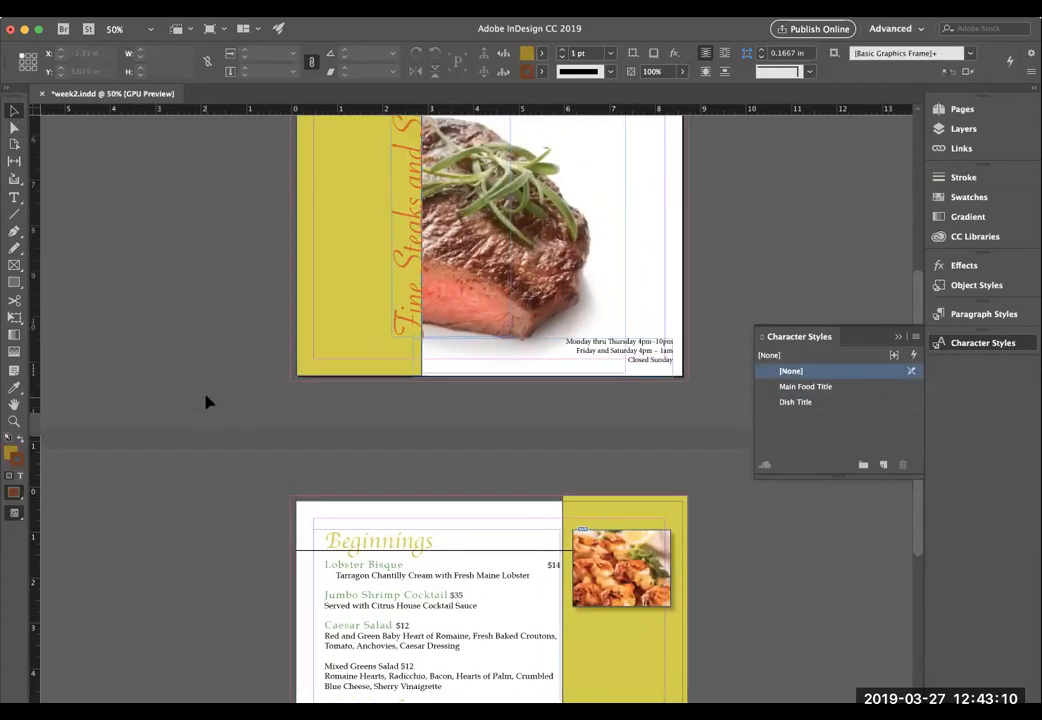
pyautogui.scroll(-10, 207, 402)
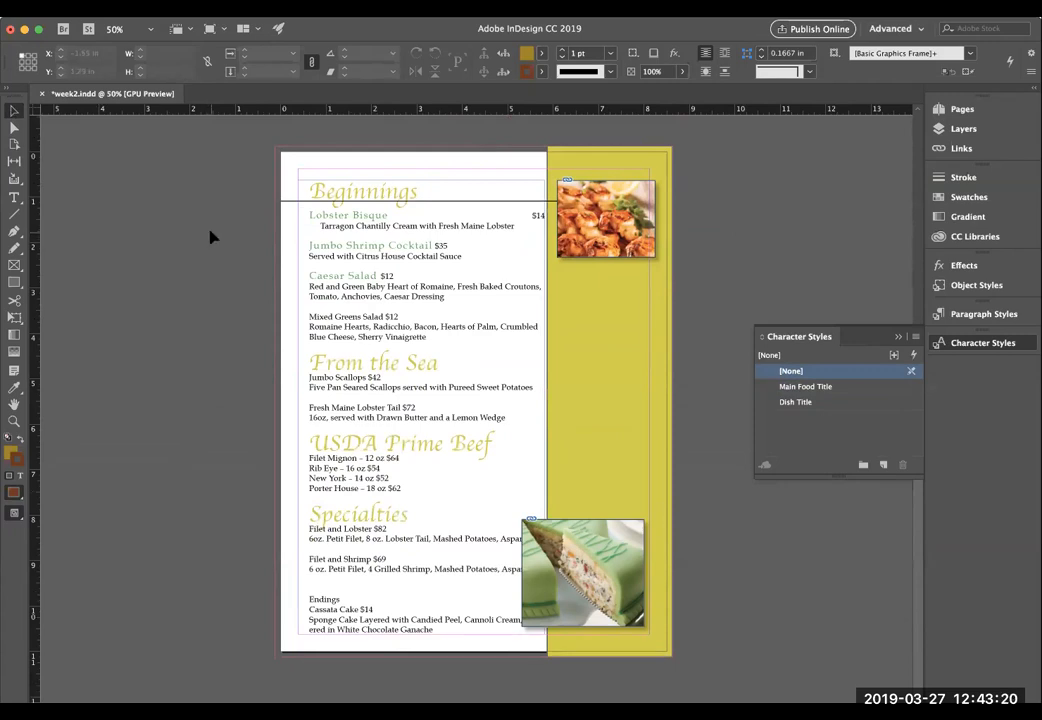
pyautogui.scroll(10, 210, 237)
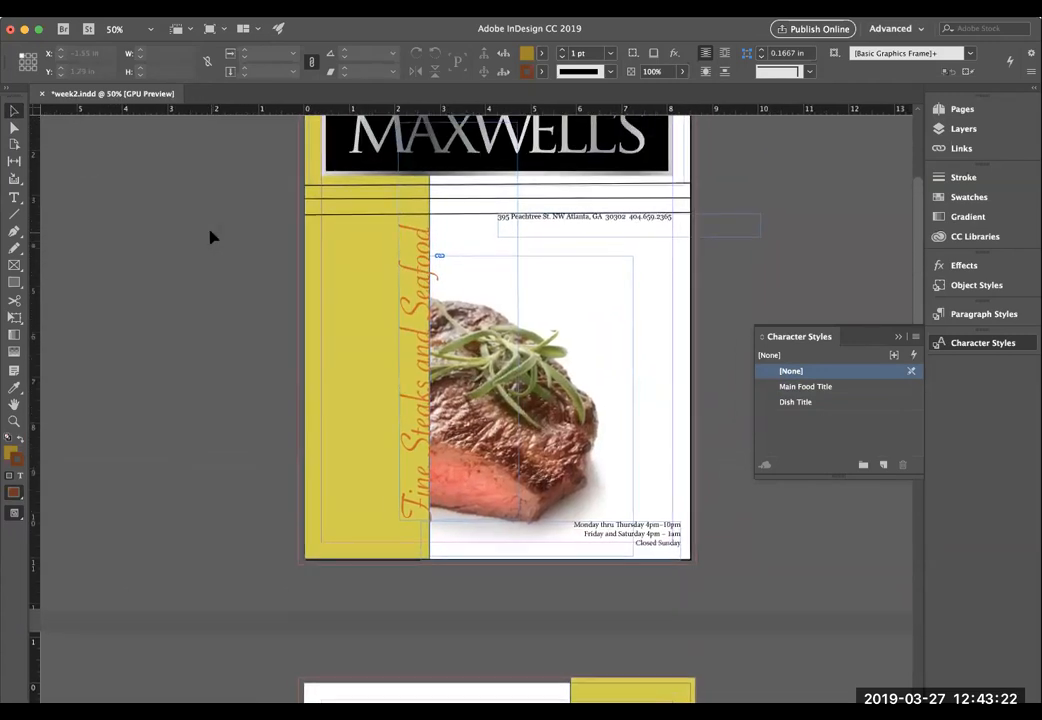
pyautogui.scroll(-7, 181, 190)
pyautogui.scroll(-2, 181, 190)
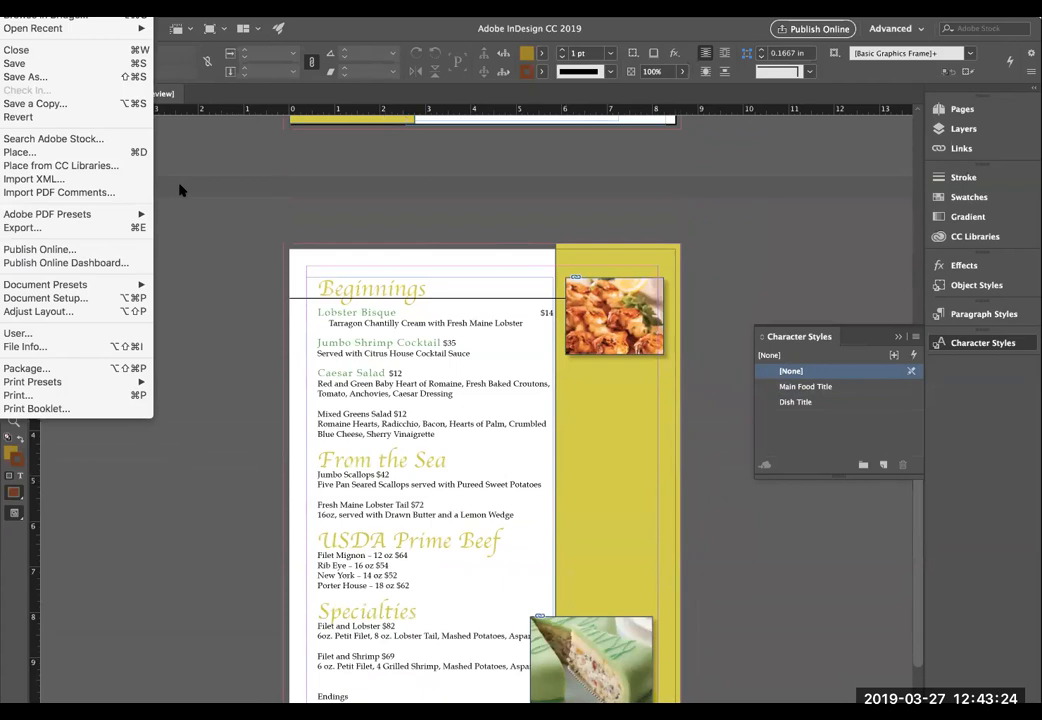
pyautogui.click(74, 369)
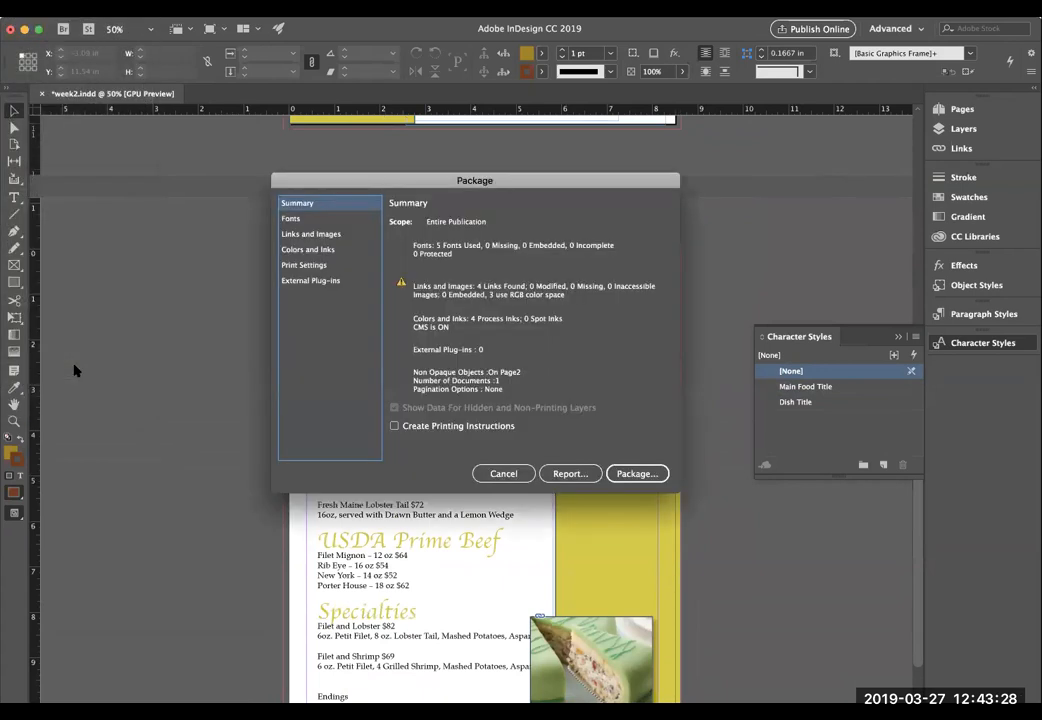
pyautogui.click(301, 220)
pyautogui.click(299, 204)
pyautogui.click(637, 476)
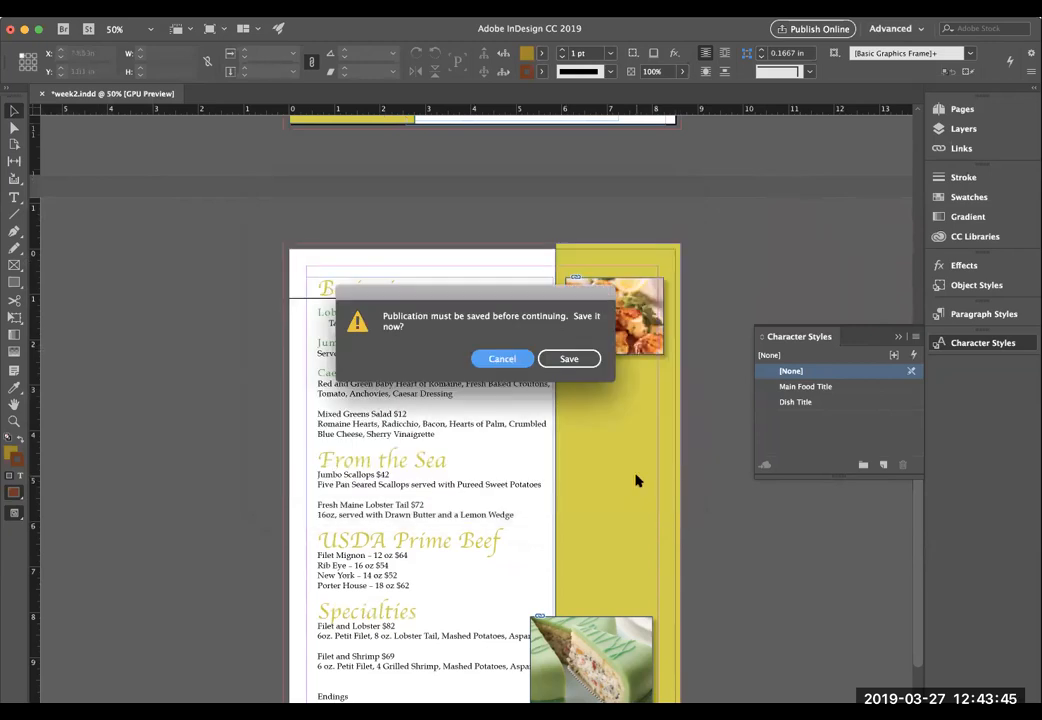
pyautogui.click(589, 360)
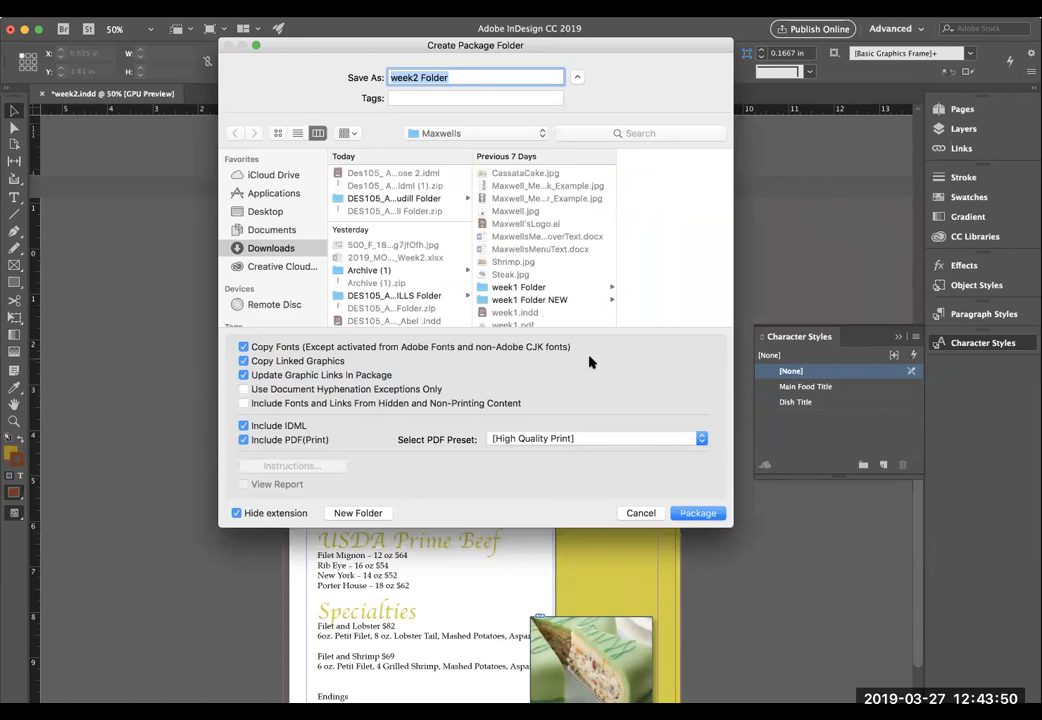
# Step: Package the publication as week2 Folder in the Week 2 folder with fonts, linked graphics, IDML and a High Quality Print PDF
pyautogui.click(272, 231)
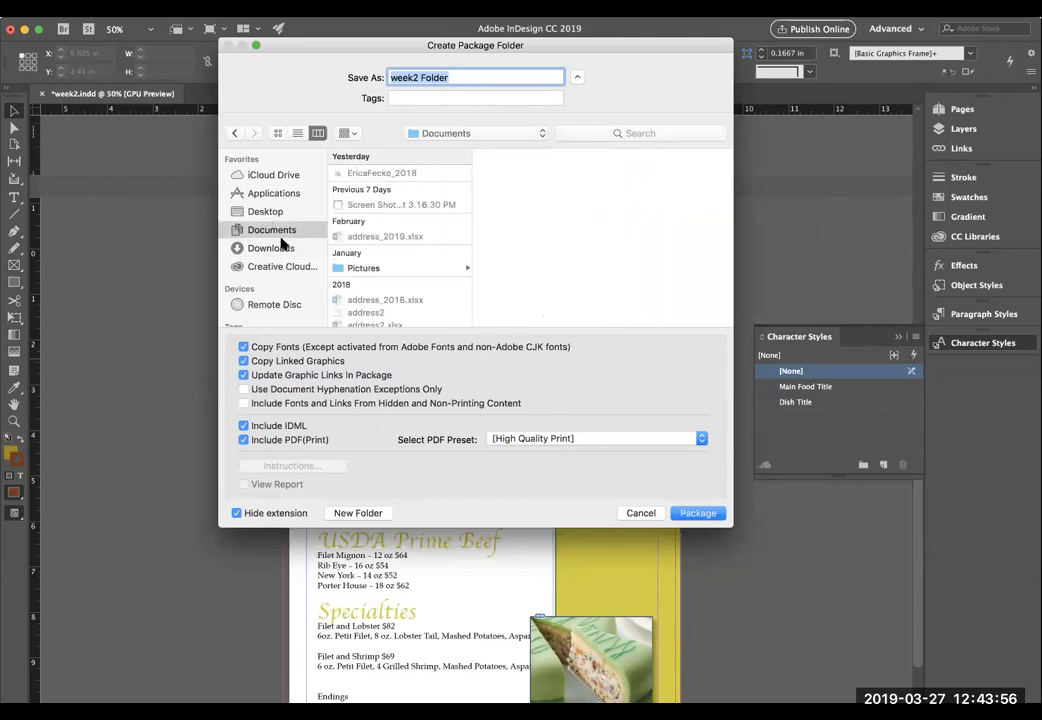
pyautogui.click(540, 135)
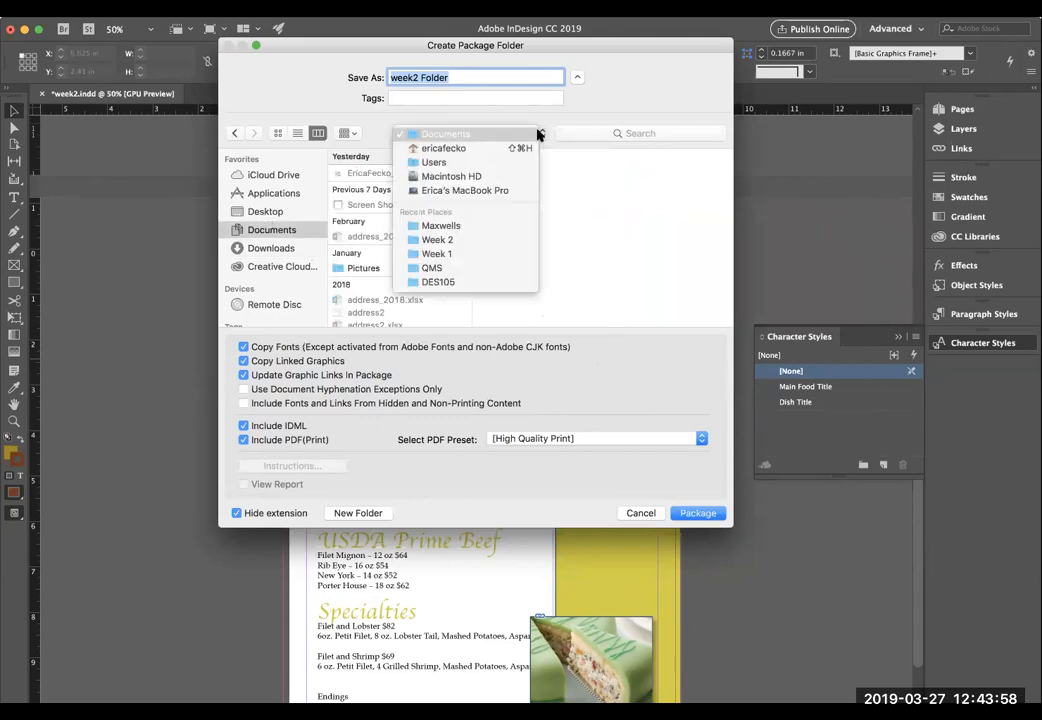
pyautogui.click(466, 241)
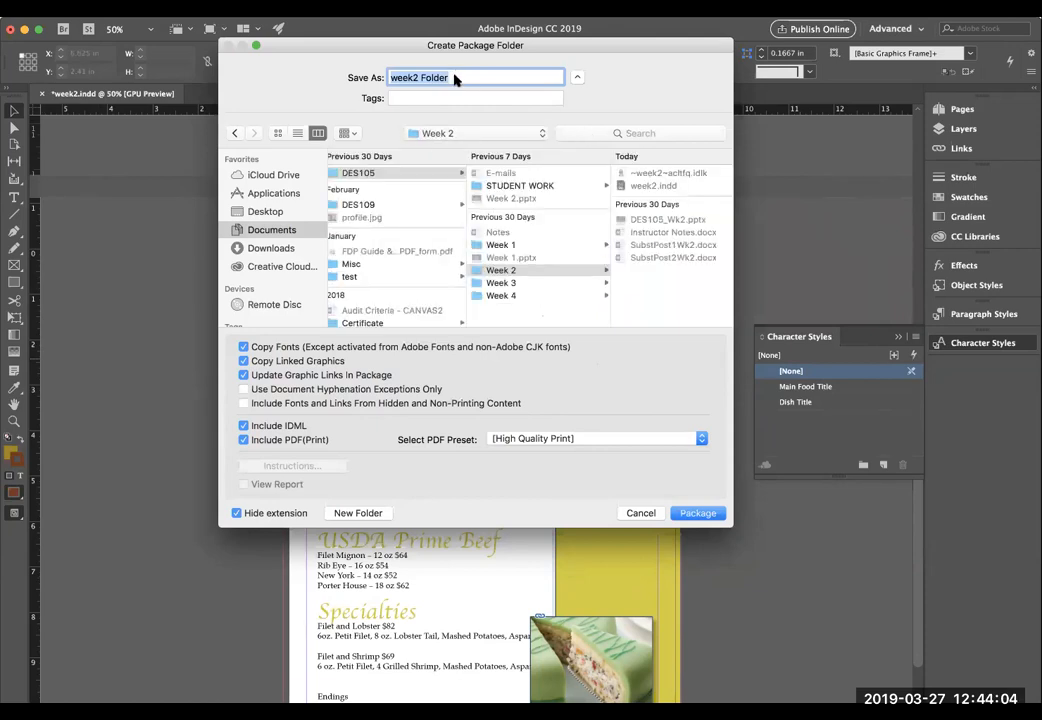
pyautogui.click(698, 513)
pyautogui.click(599, 405)
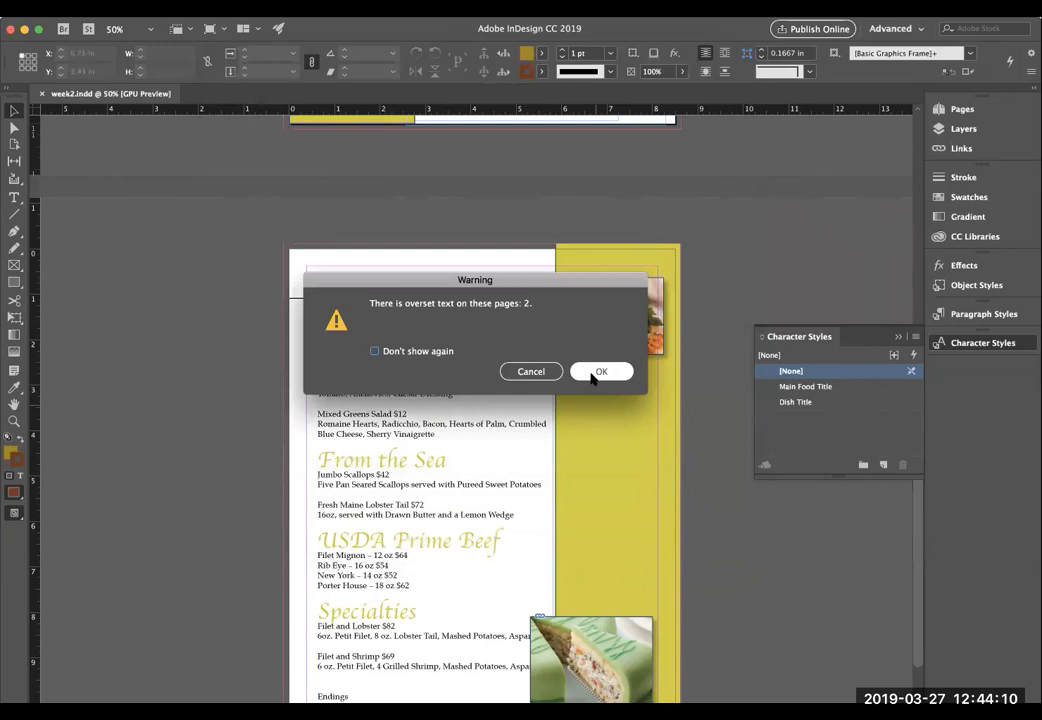
pyautogui.click(599, 372)
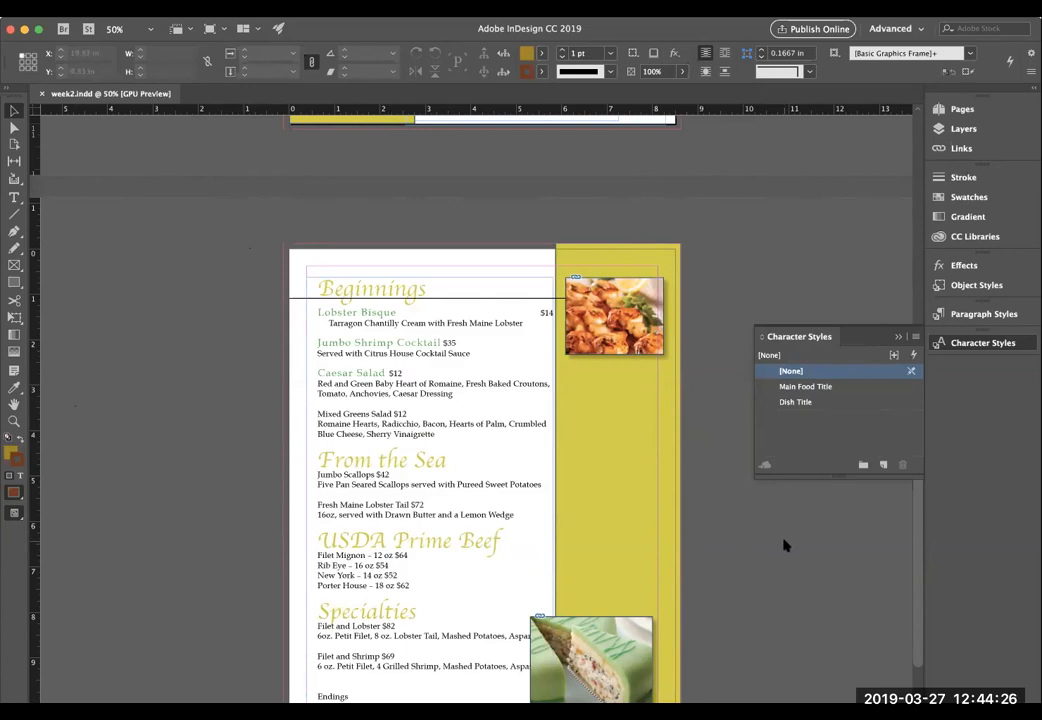
# Step: Switch to Finder and view the contents of week2 Folder inside the Week 2 folder as icons
pyautogui.press('super+Tab')
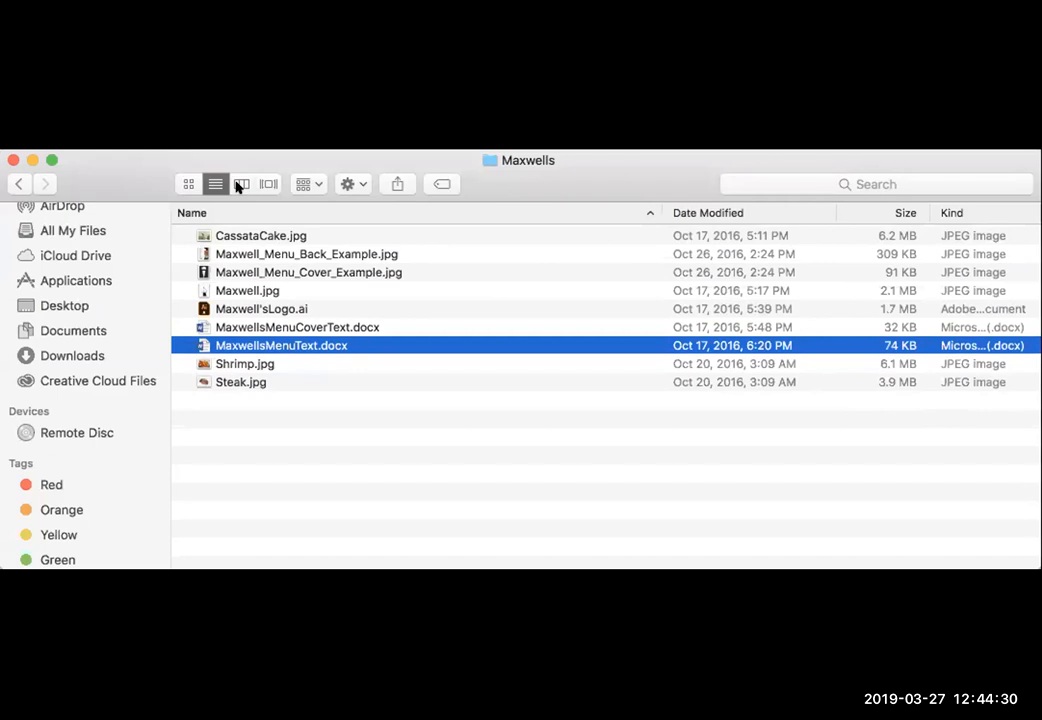
pyautogui.click(241, 184)
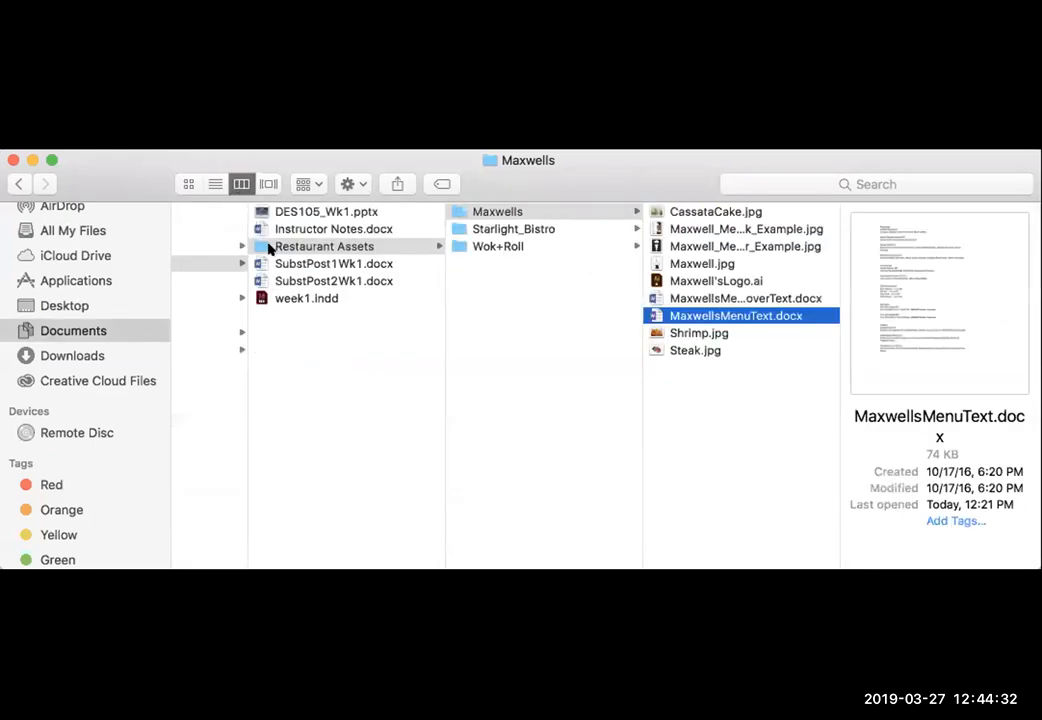
pyautogui.hscroll(-3, 263, 244)
pyautogui.click(209, 298)
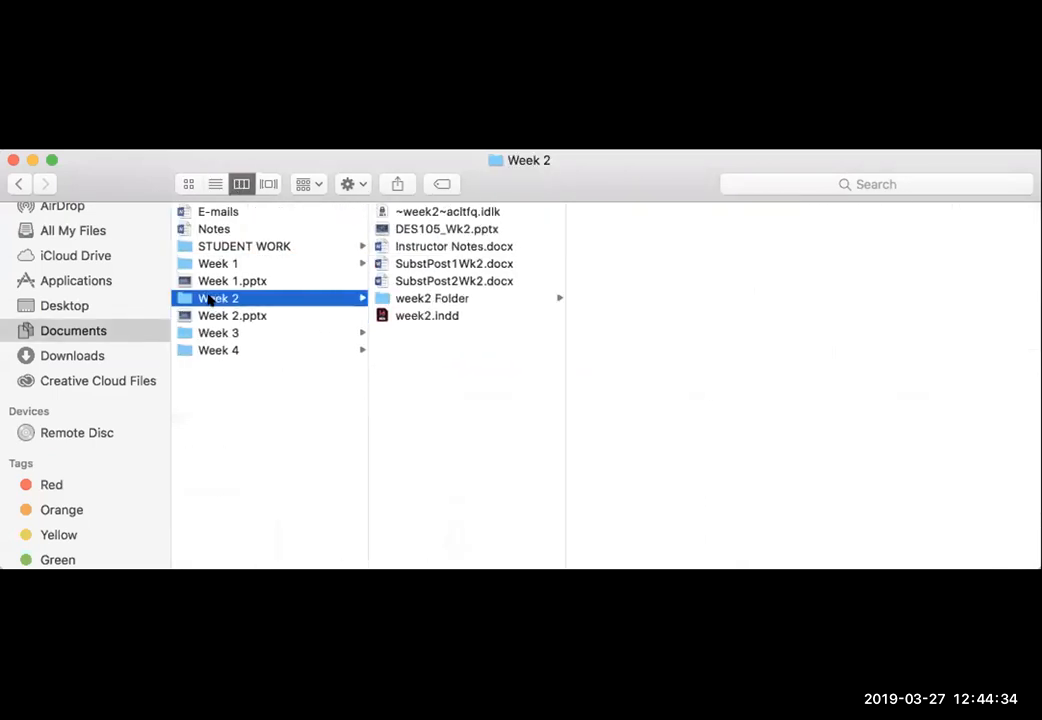
pyautogui.click(441, 295)
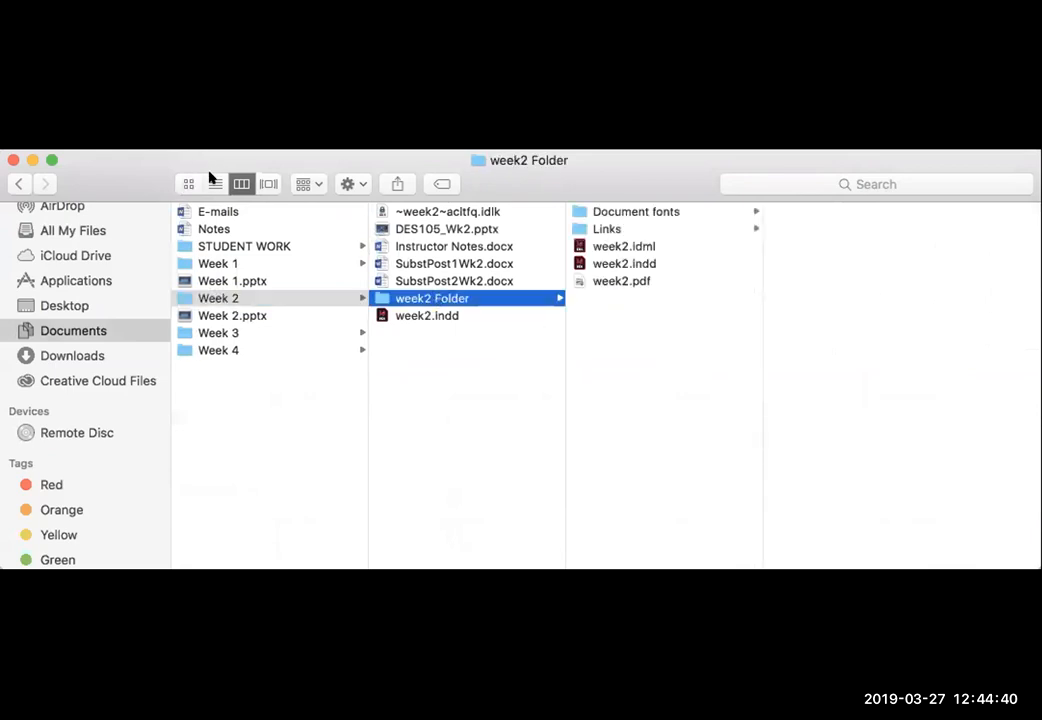
pyautogui.click(188, 185)
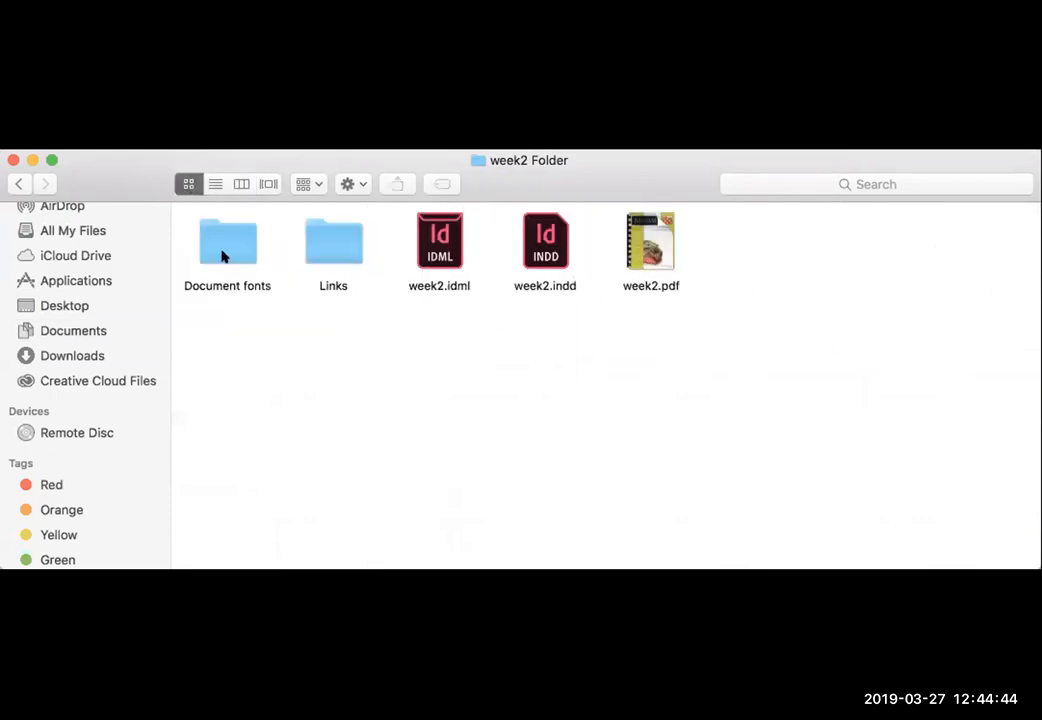
# Step: Go back to the Week 2 folder, show its contents as icons and select week2 Folder
pyautogui.click(19, 184)
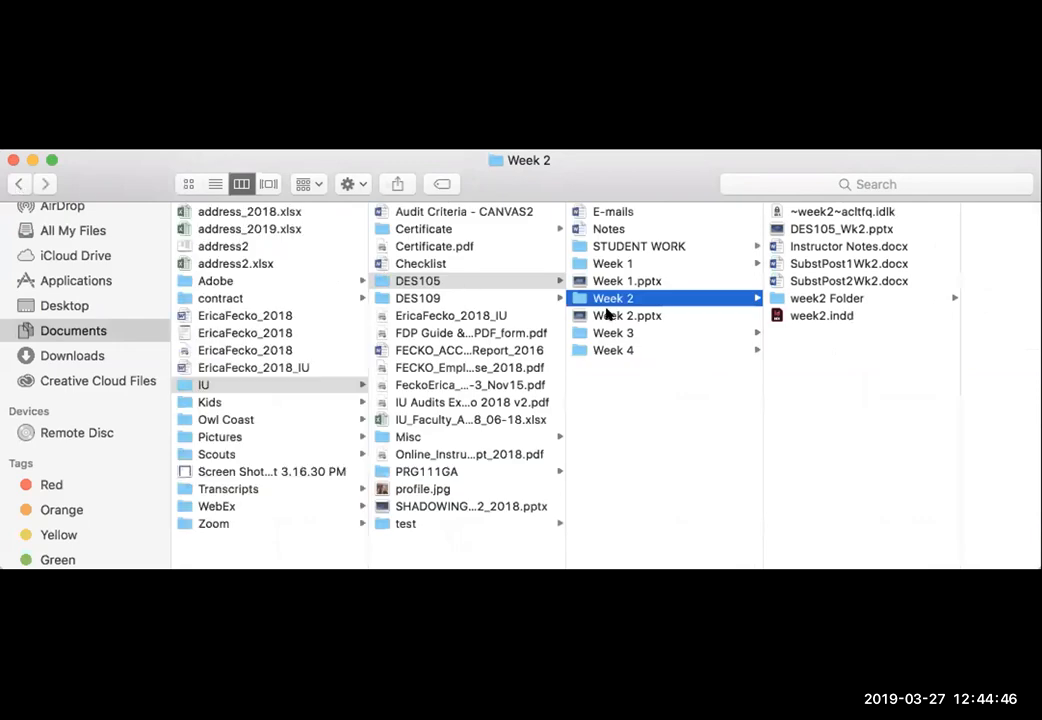
pyautogui.click(822, 299)
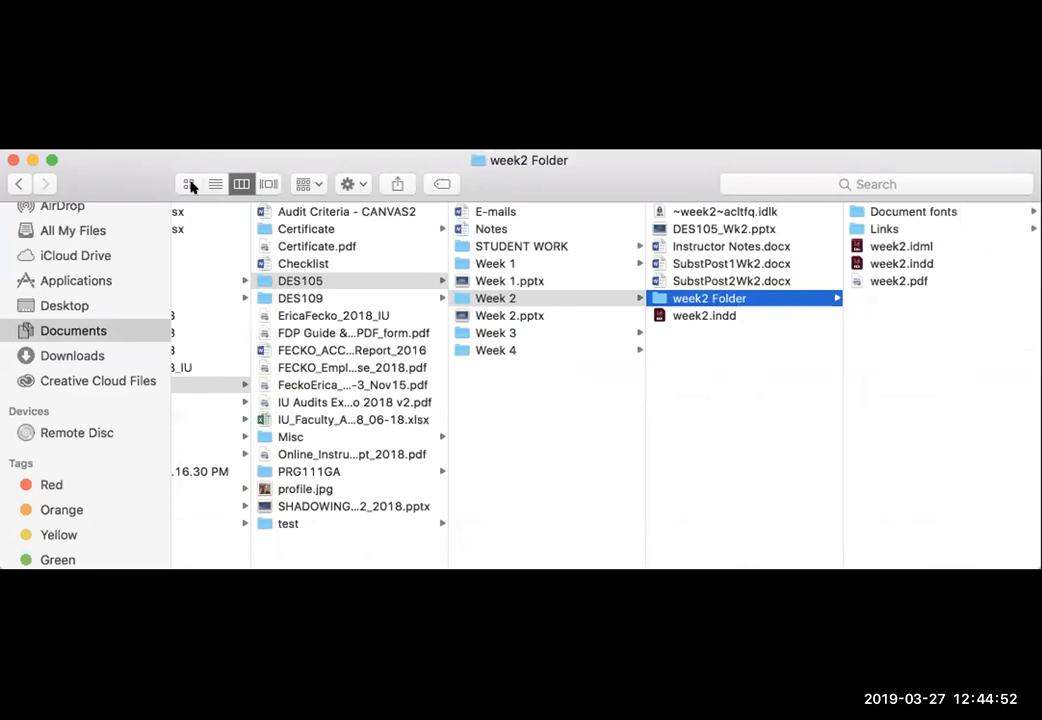
pyautogui.click(492, 302)
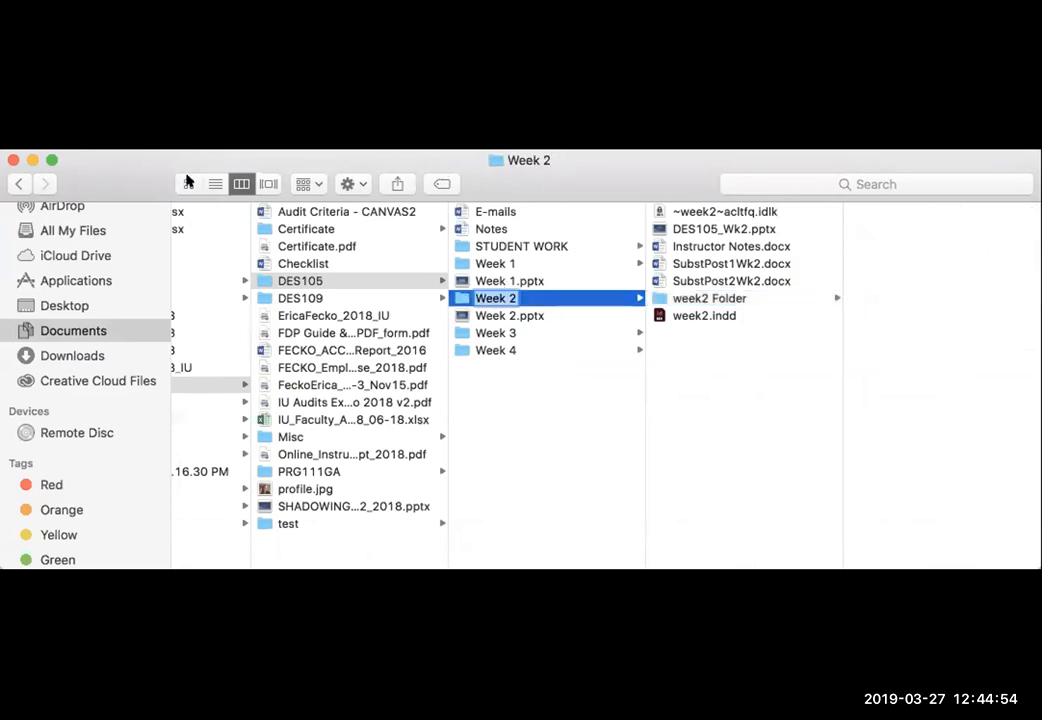
pyautogui.click(189, 183)
pyautogui.click(765, 221)
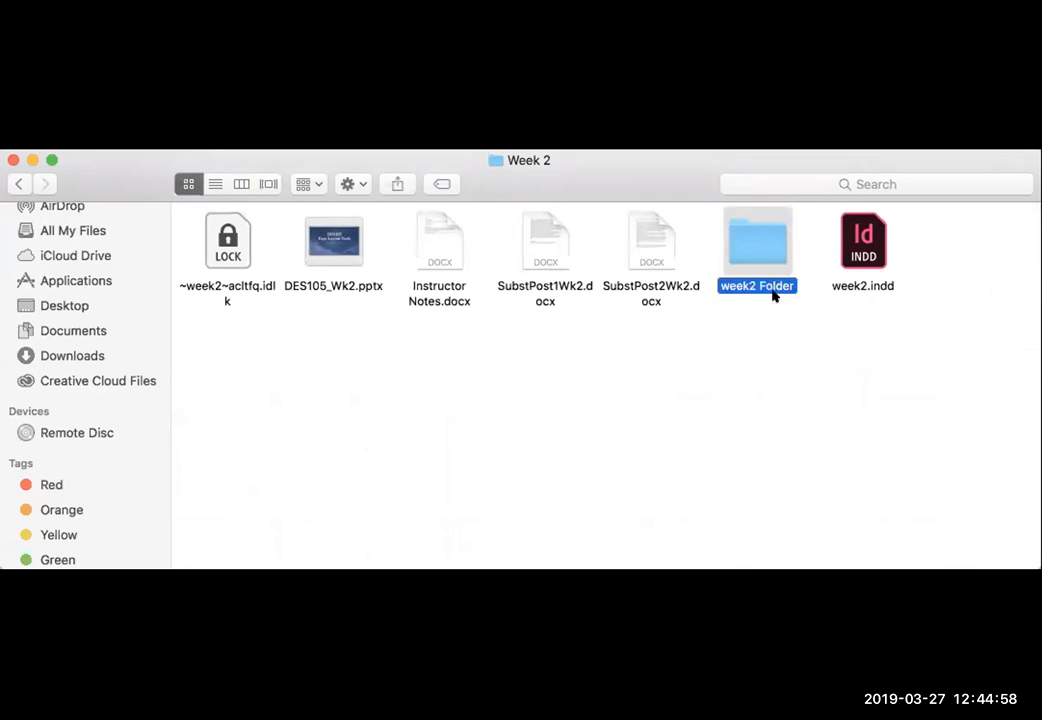
# Step: Inspect the Links and Document fonts folders' place in week2 Folder, and return to Week 2 with week2 Folder selected
pyautogui.doubleClick(741, 233)
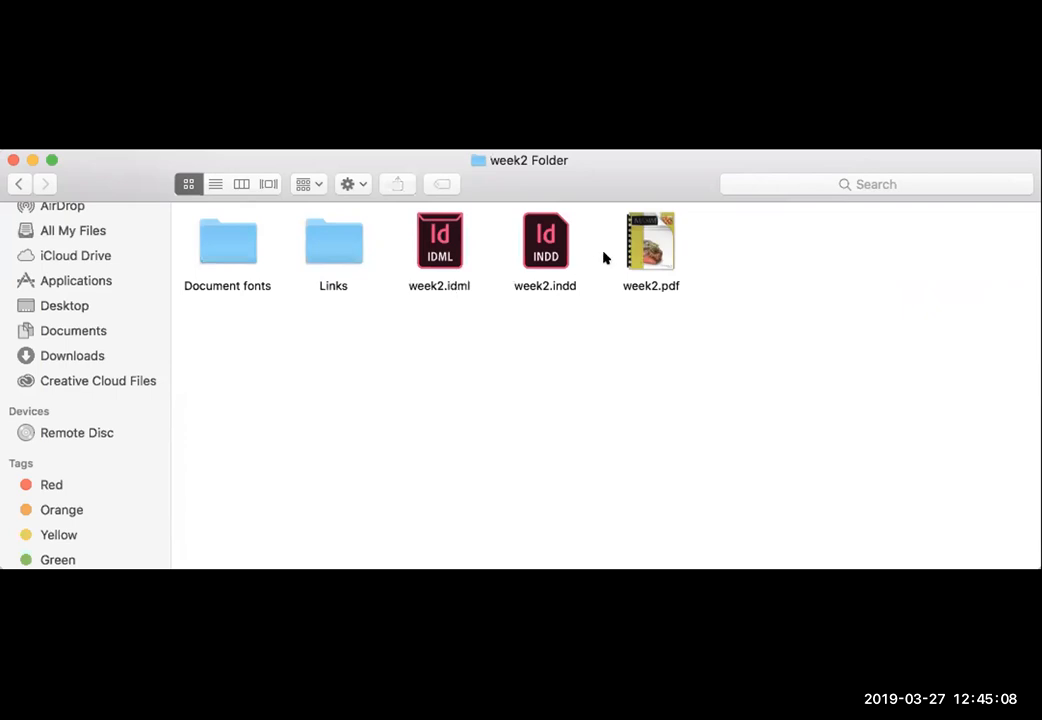
pyautogui.click(333, 242)
pyautogui.click(228, 248)
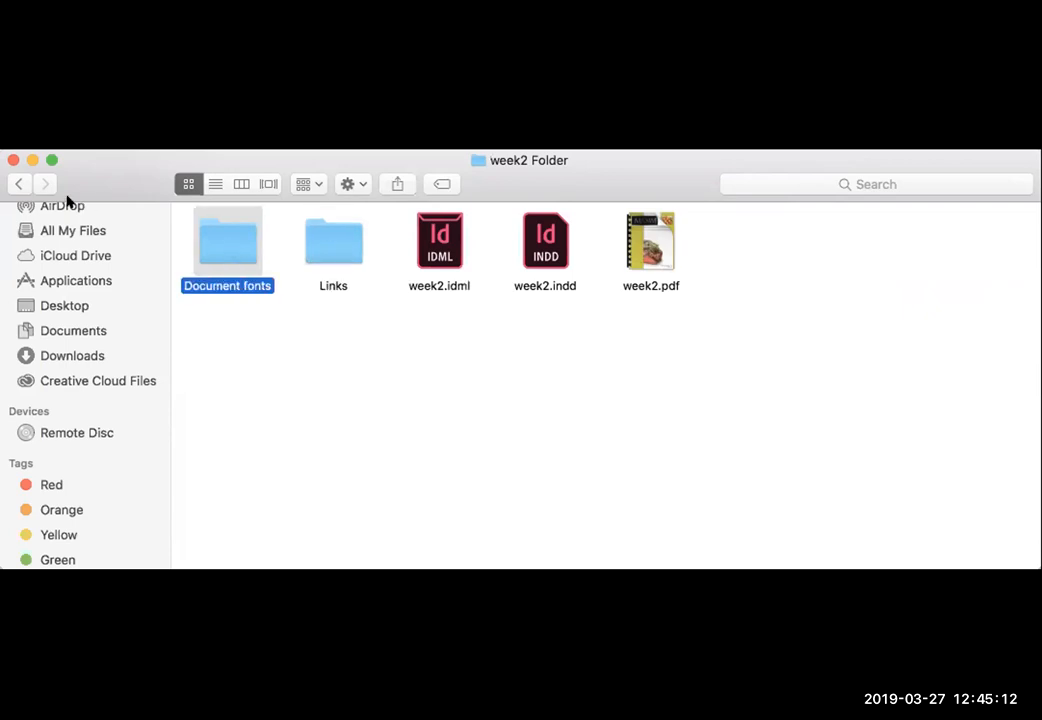
pyautogui.click(15, 182)
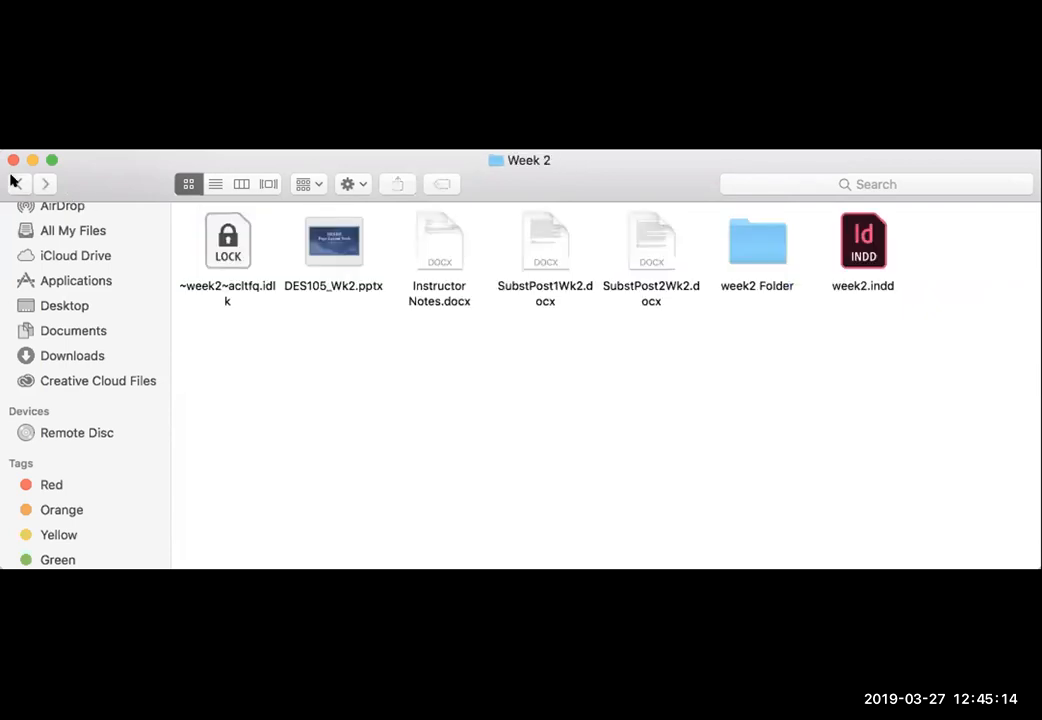
pyautogui.click(757, 237)
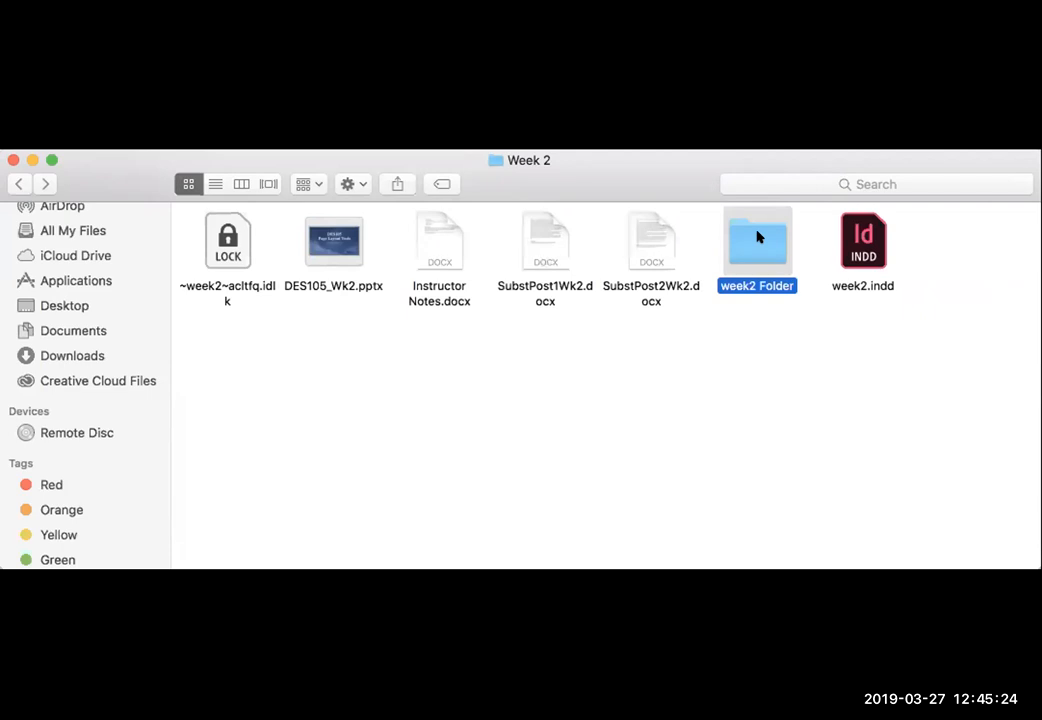
# Step: Compress week2 Folder into a ZIP archive and rename the archive as "assignment" followed by the student's last name
pyautogui.rightClick(757, 237)
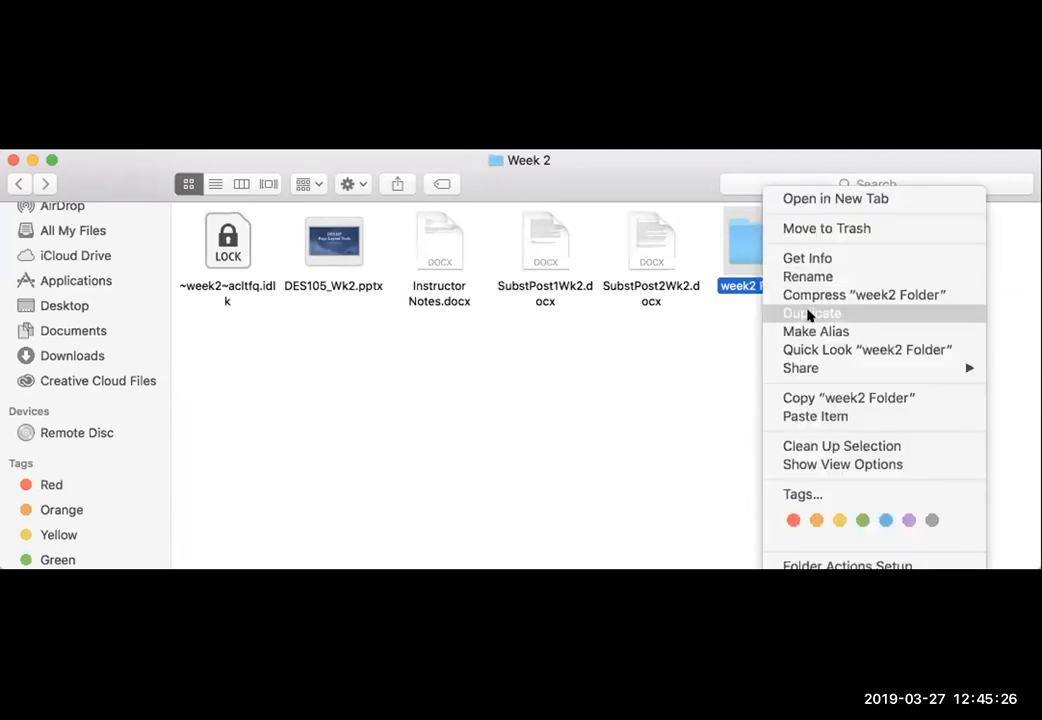
pyautogui.click(806, 296)
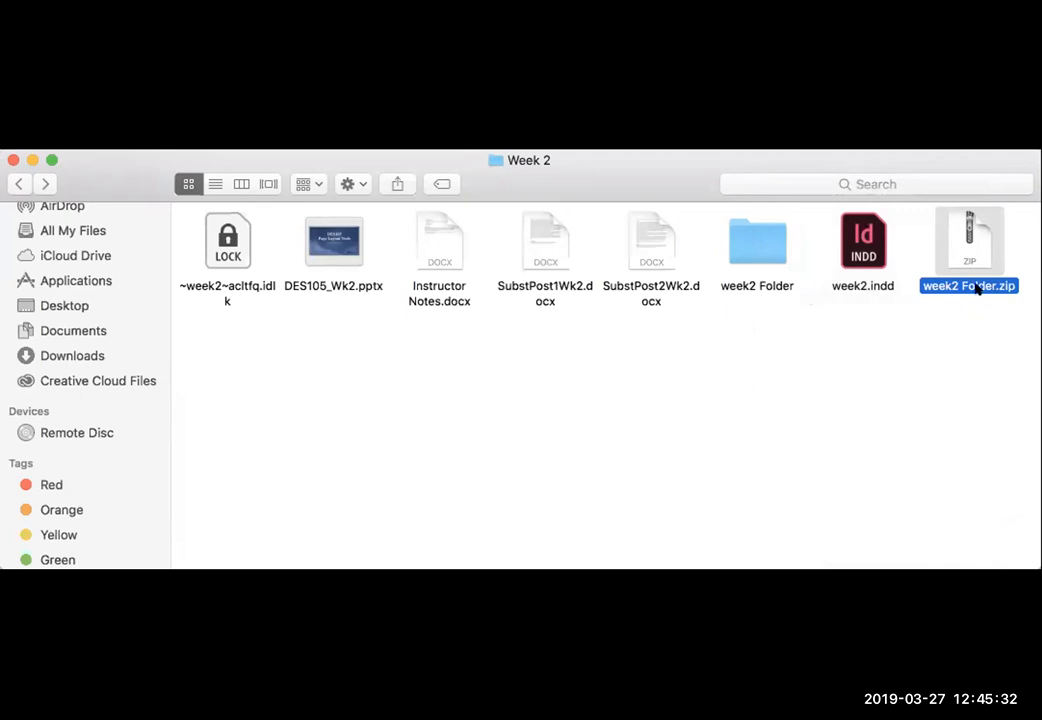
pyautogui.click(977, 287)
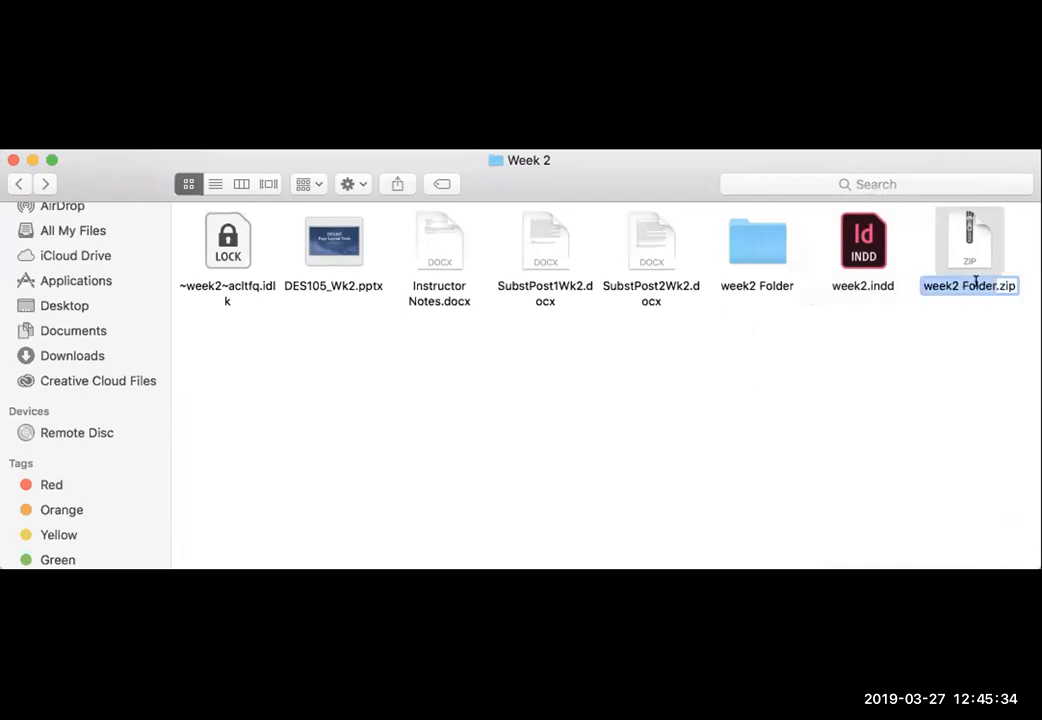
pyautogui.write('assignmentFeck')
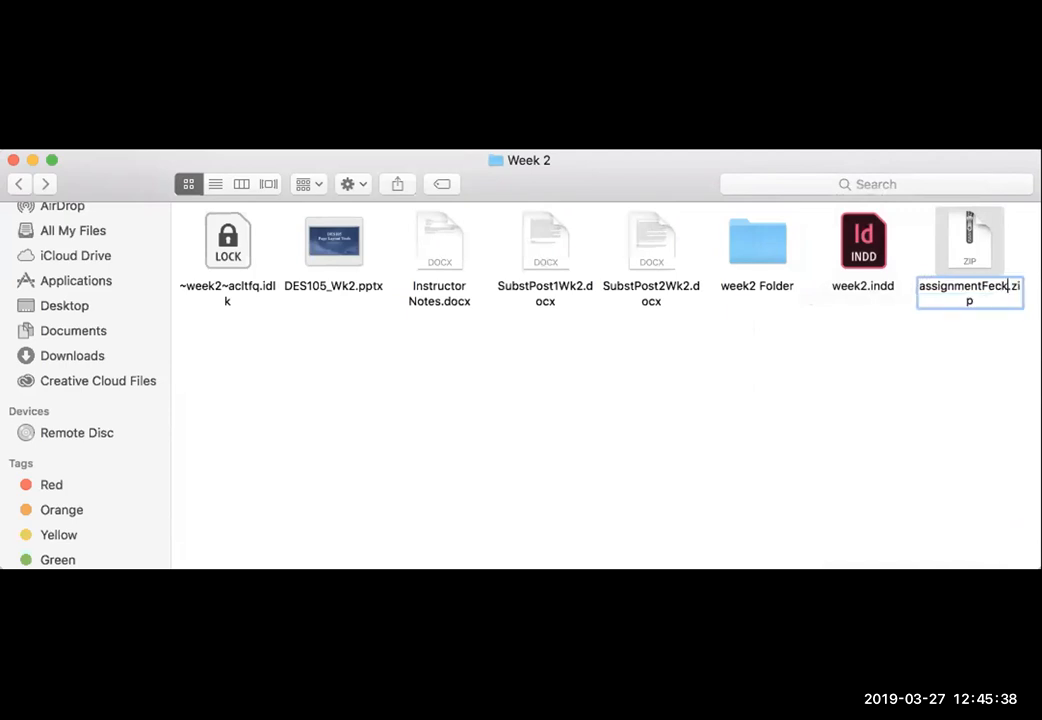
pyautogui.write('o')
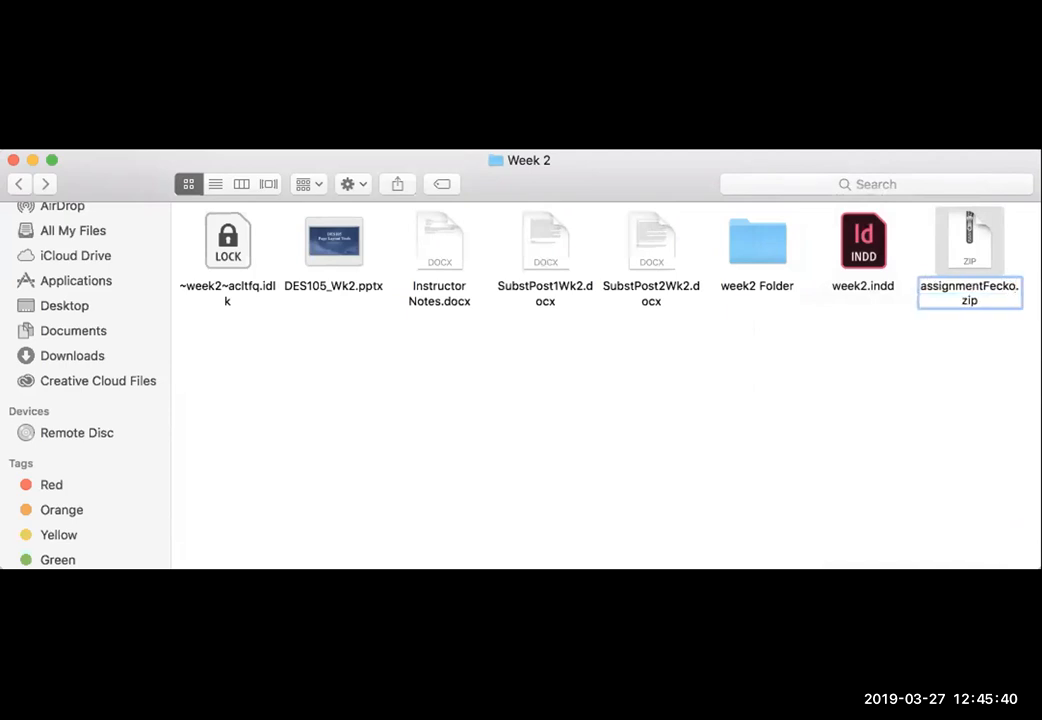
pyautogui.click(979, 372)
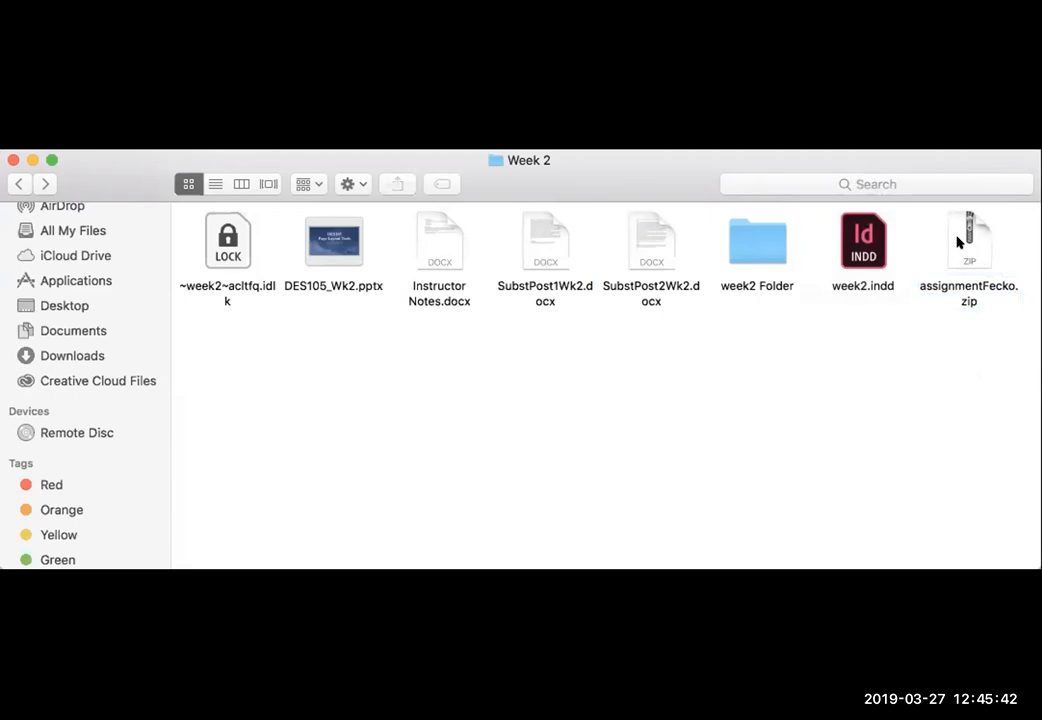
# Step: View the contents of week2 Folder, return to the Week 2 folder and select the renamed ZIP archive
pyautogui.click(958, 242)
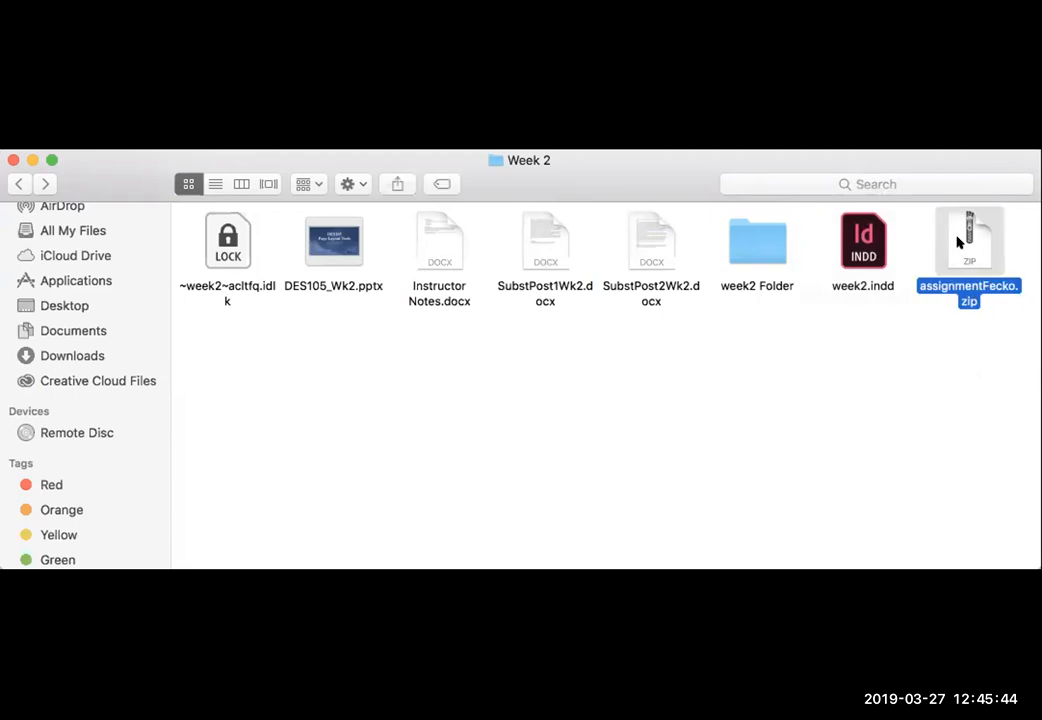
pyautogui.click(866, 252)
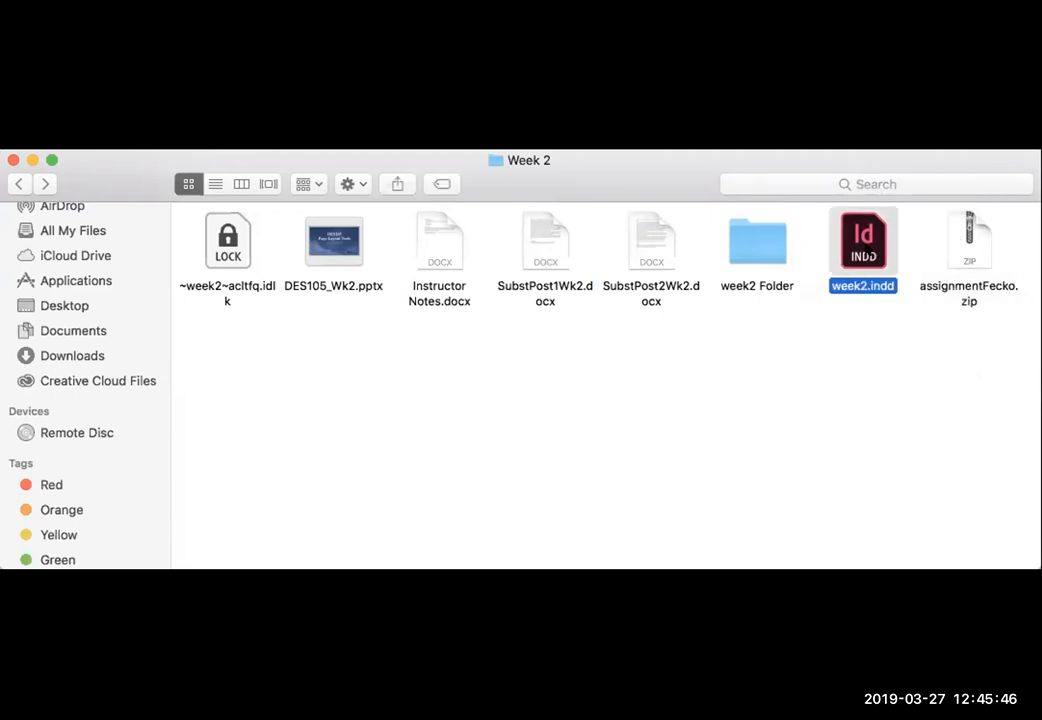
pyautogui.doubleClick(738, 234)
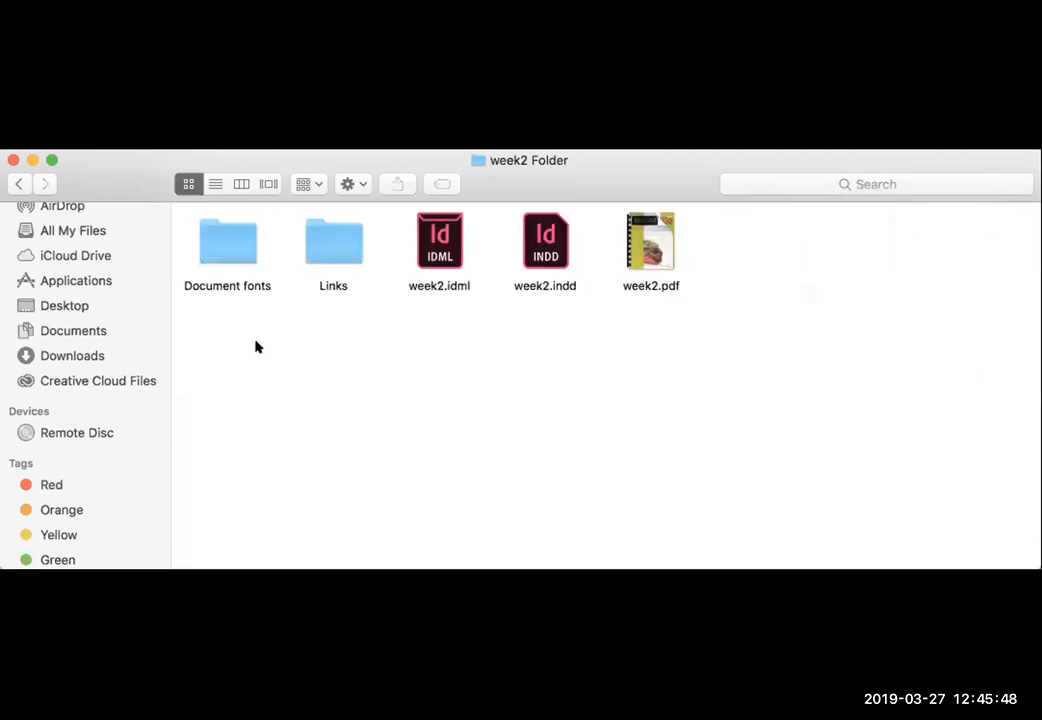
pyautogui.click(16, 182)
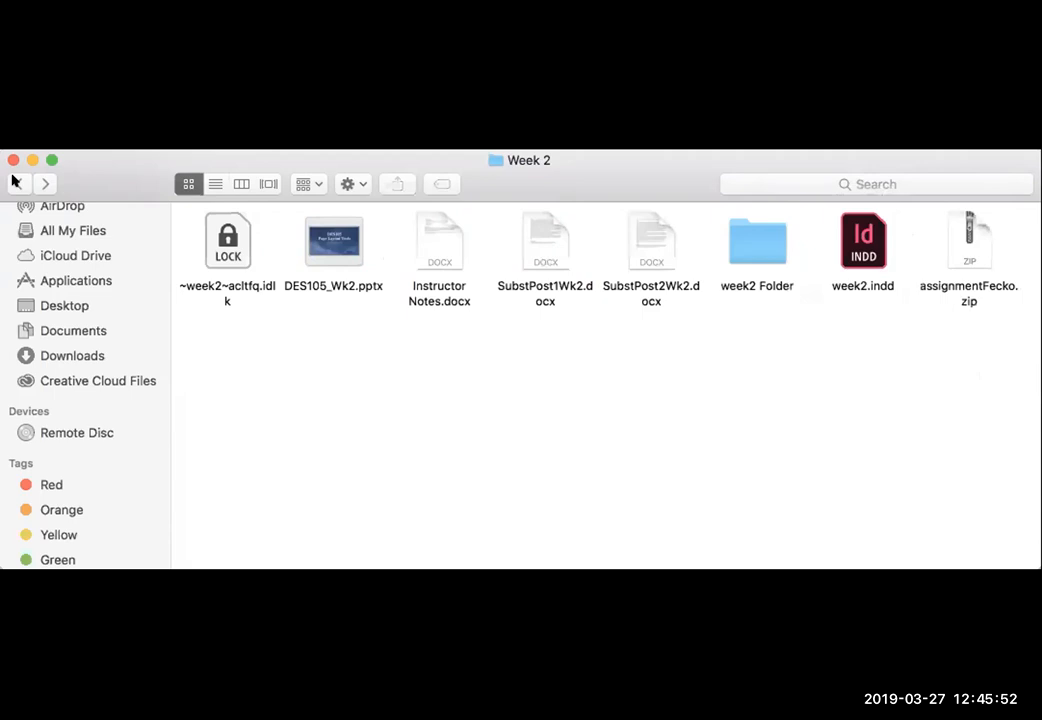
pyautogui.click(975, 256)
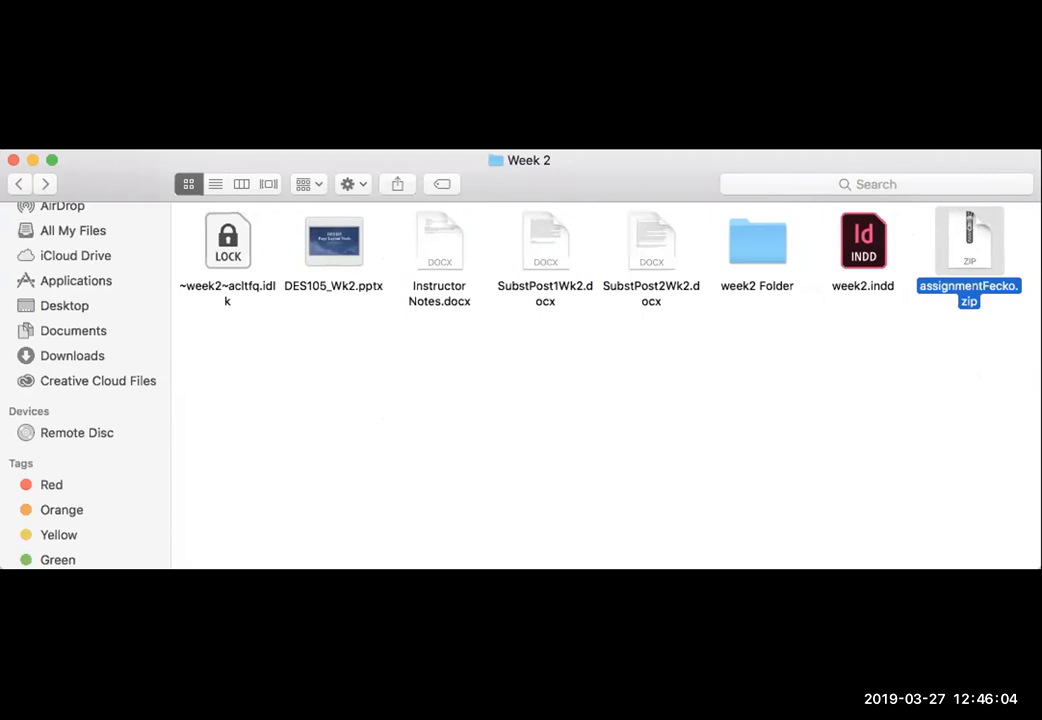
# Step: Switch to InDesign and review the Maxwell's cover page and the menu page of week2.indd
pyautogui.press('super+Tab')
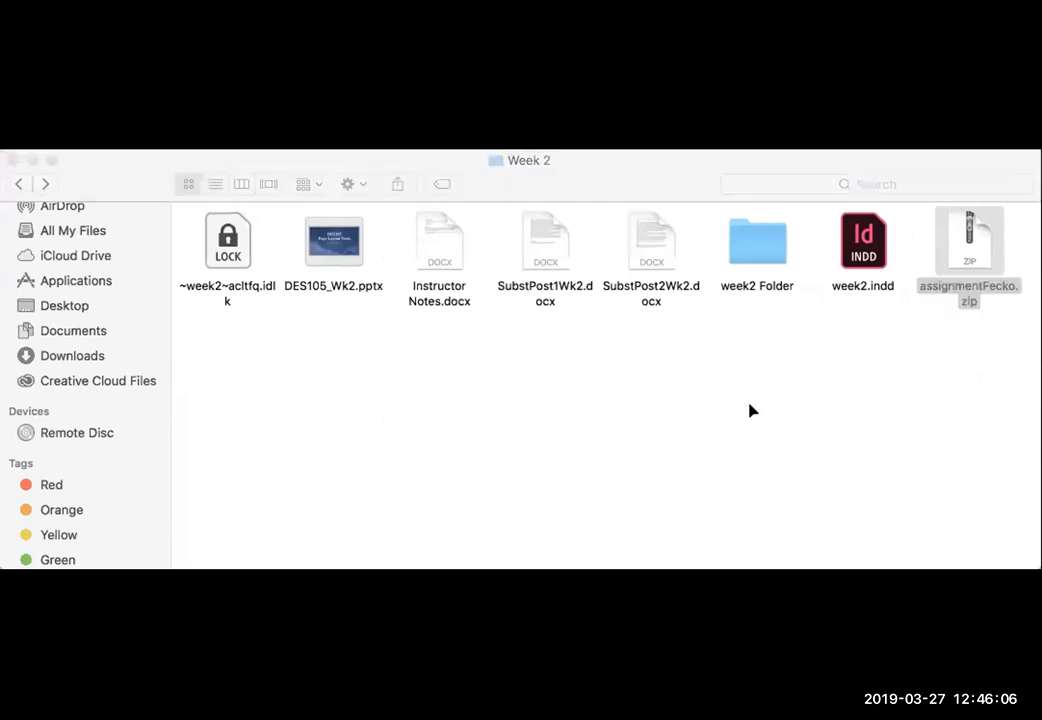
pyautogui.scroll(-2, 362, 449)
pyautogui.scroll(10, 362, 449)
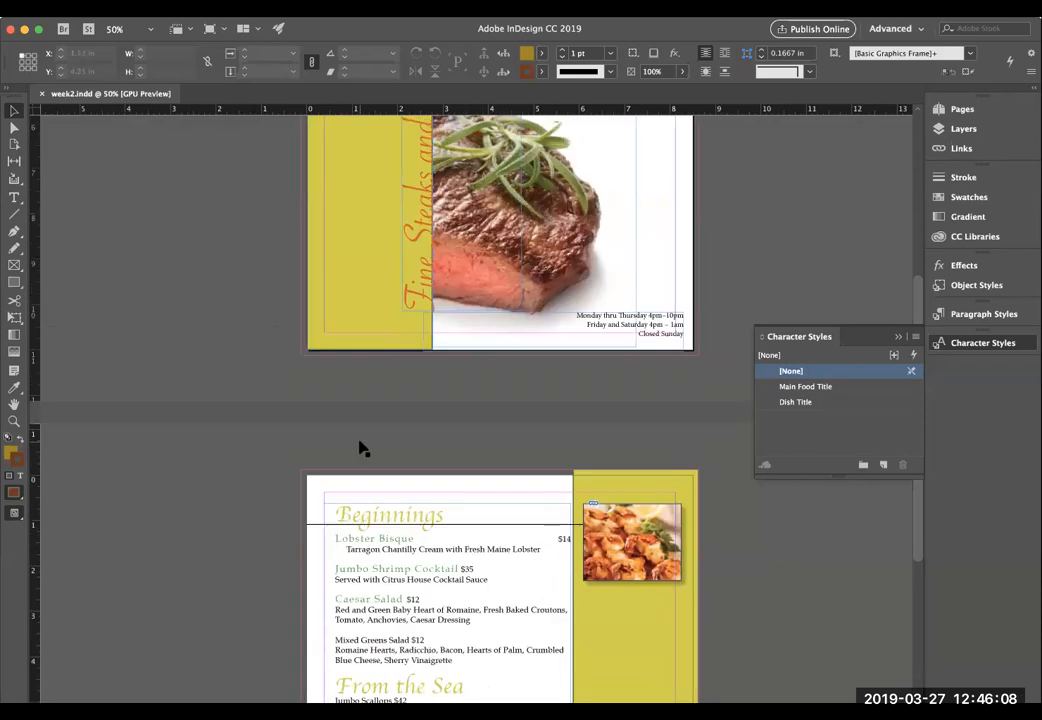
pyautogui.scroll(-3, 362, 449)
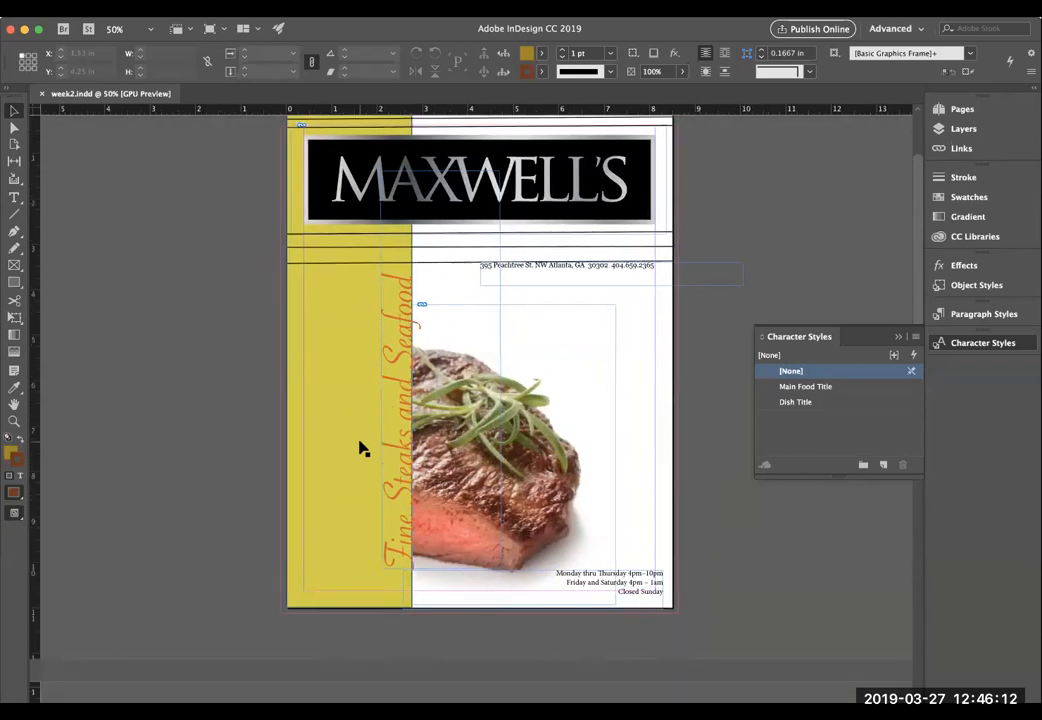
pyautogui.scroll(-15, 361, 449)
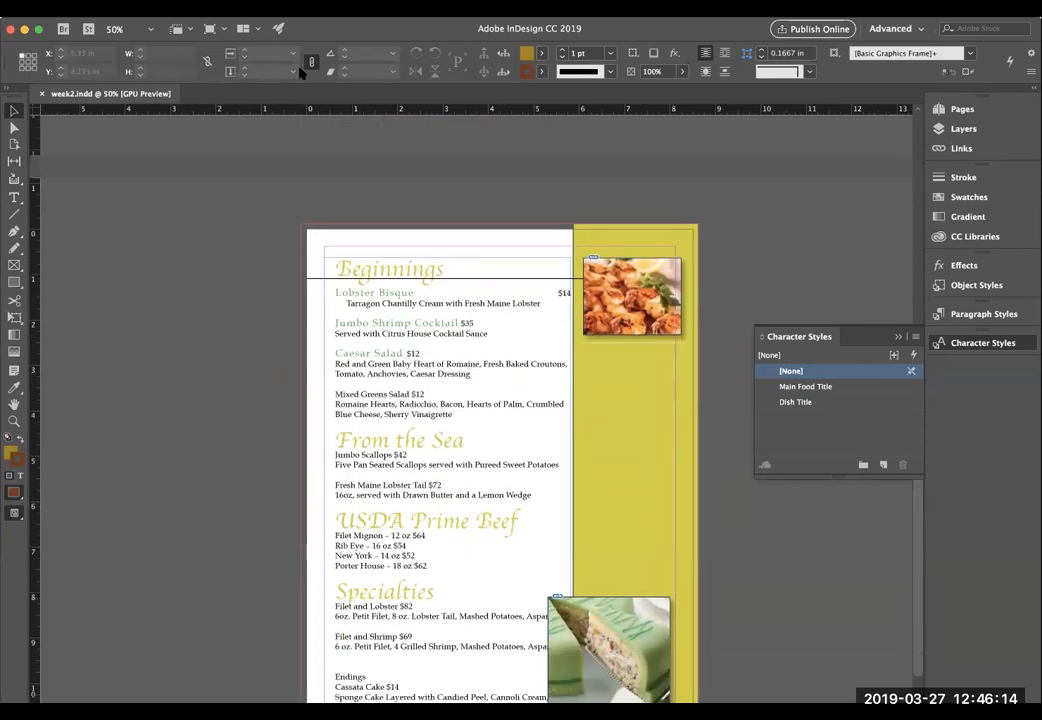